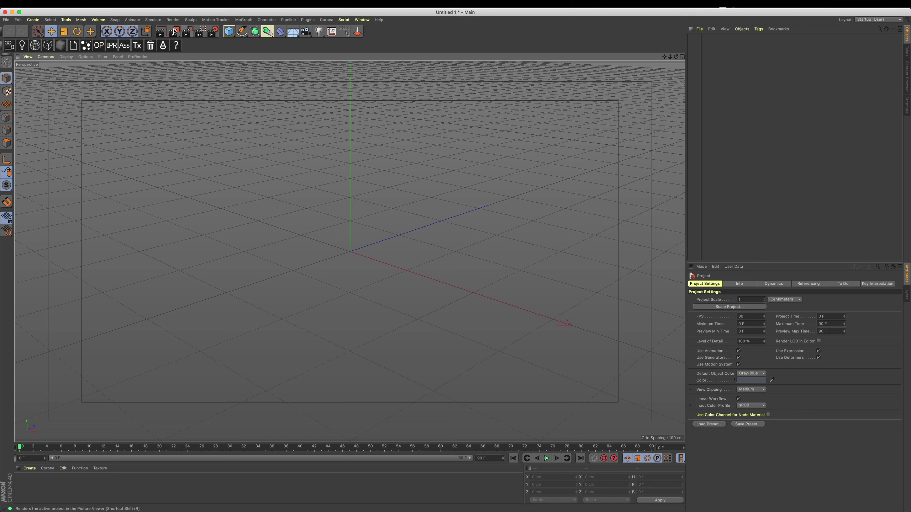
# Browse the Thinking Particles simulation and MoGraph menus without adding any object.
pyautogui.click(153, 19)
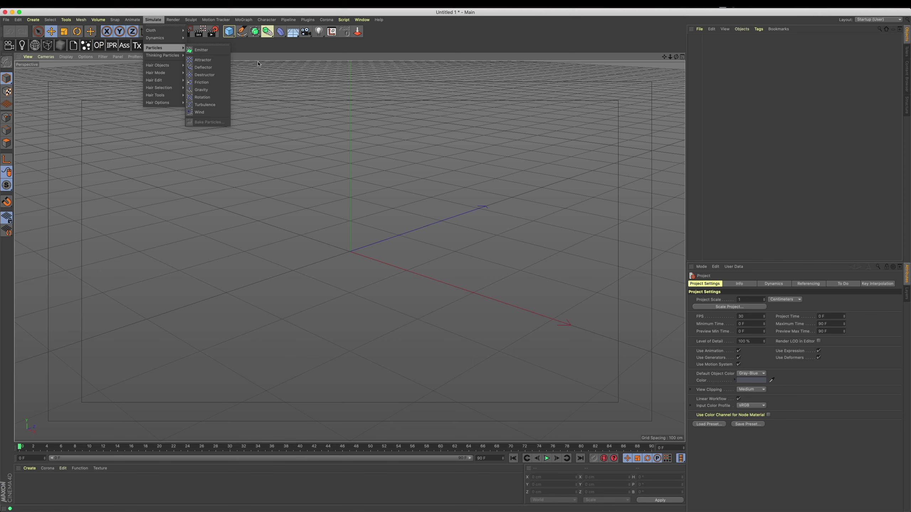
pyautogui.click(339, 123)
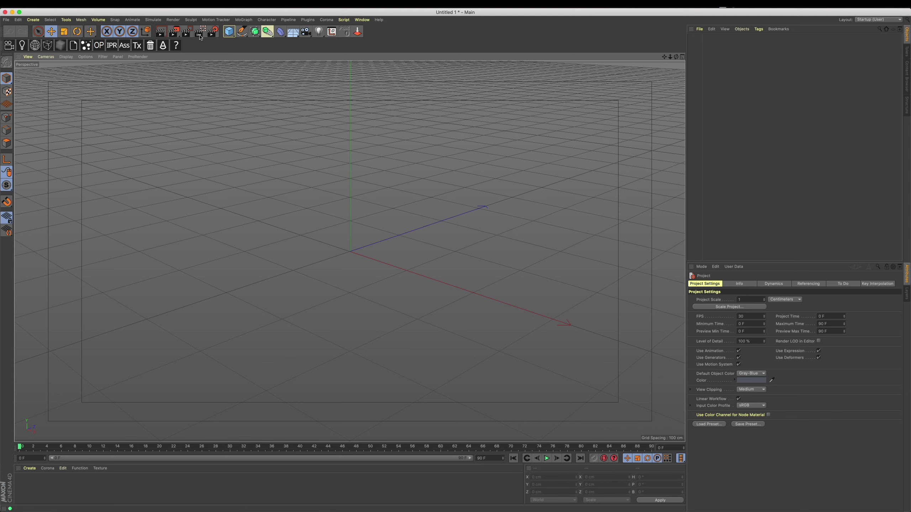
pyautogui.click(158, 21)
pyautogui.click(358, 148)
pyautogui.click(153, 20)
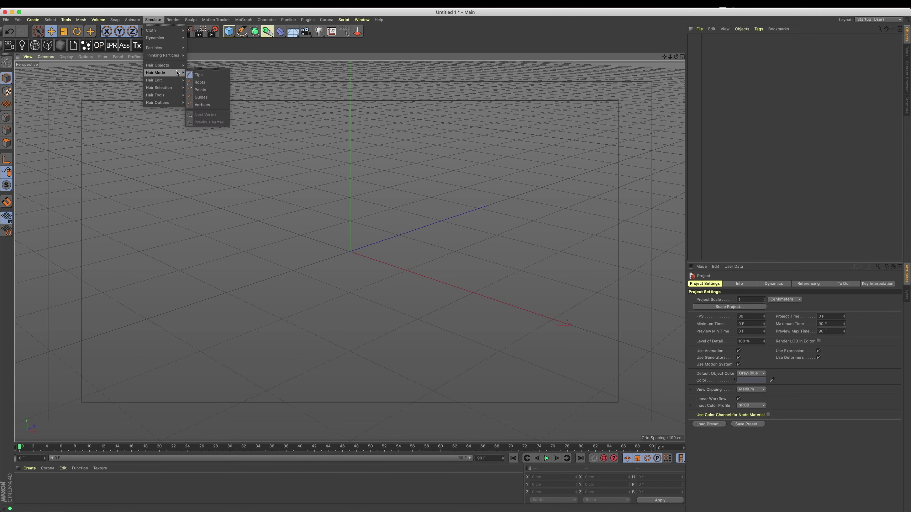
pyautogui.moveTo(163, 55)
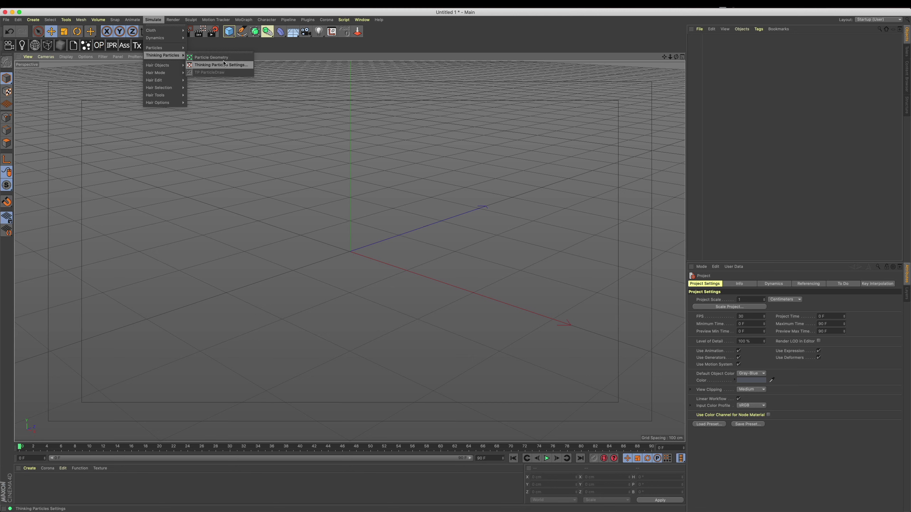
pyautogui.click(247, 23)
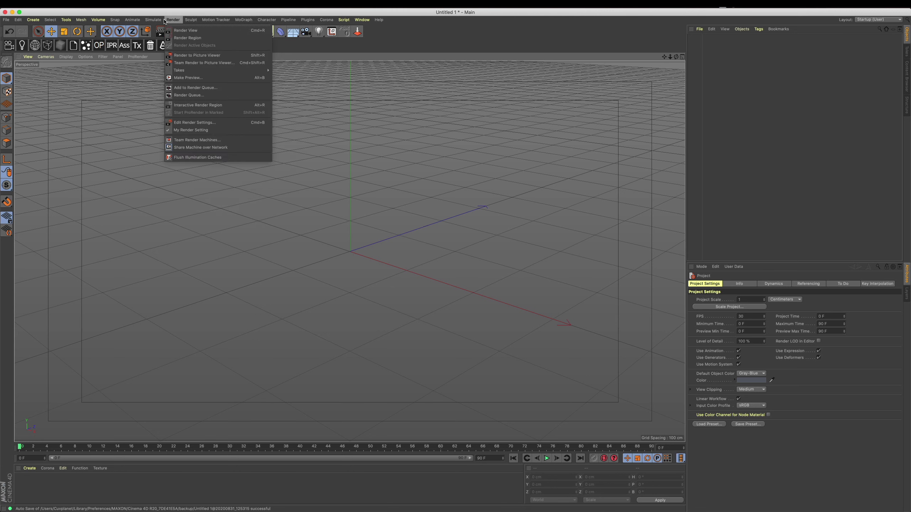
pyautogui.click(718, 92)
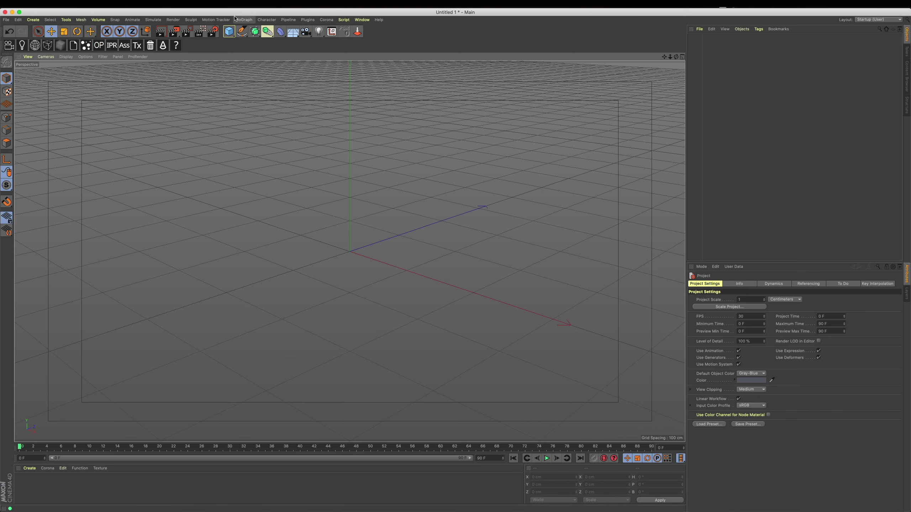
# Preview the Thinking Particles 6.2 gas, MoGraph Real Flow and cebas 3ds Max image results.
pyautogui.press('super+Tab')
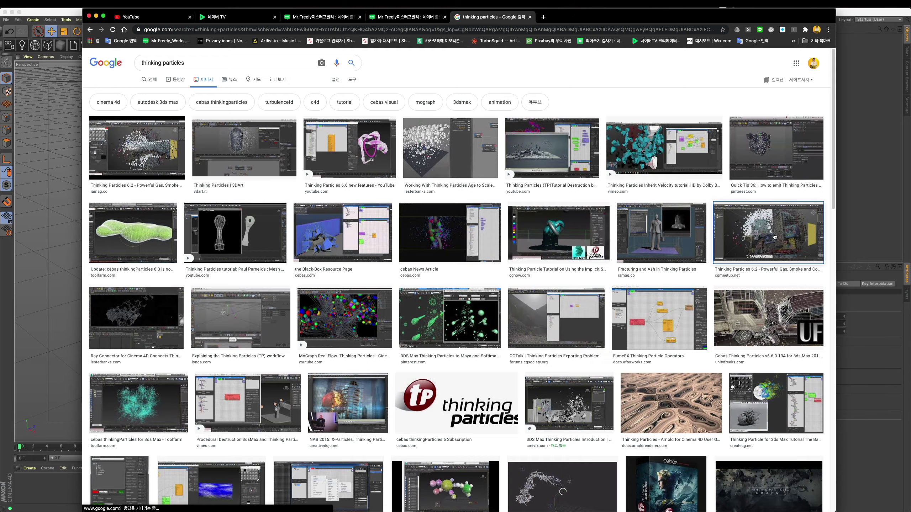
pyautogui.click(247, 323)
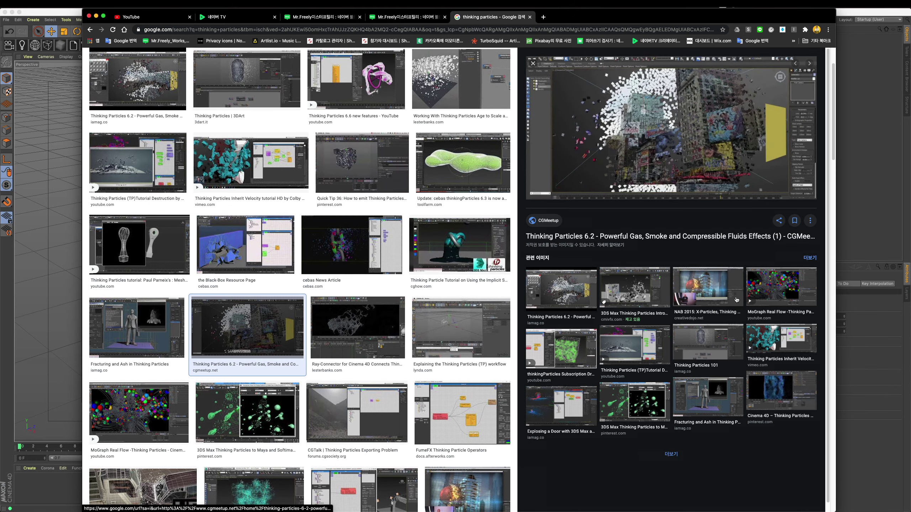
pyautogui.click(782, 299)
pyautogui.scroll(-1, 669, 276)
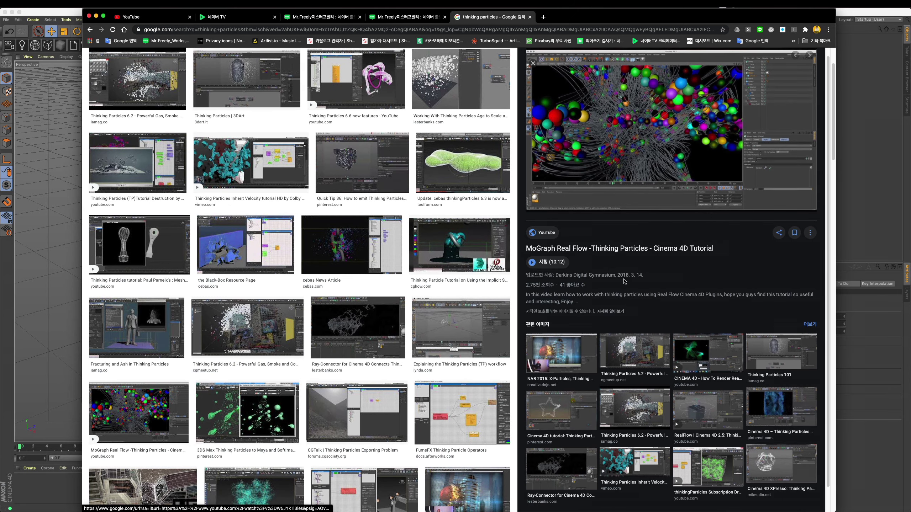
pyautogui.scroll(-3, 266, 406)
pyautogui.click(267, 407)
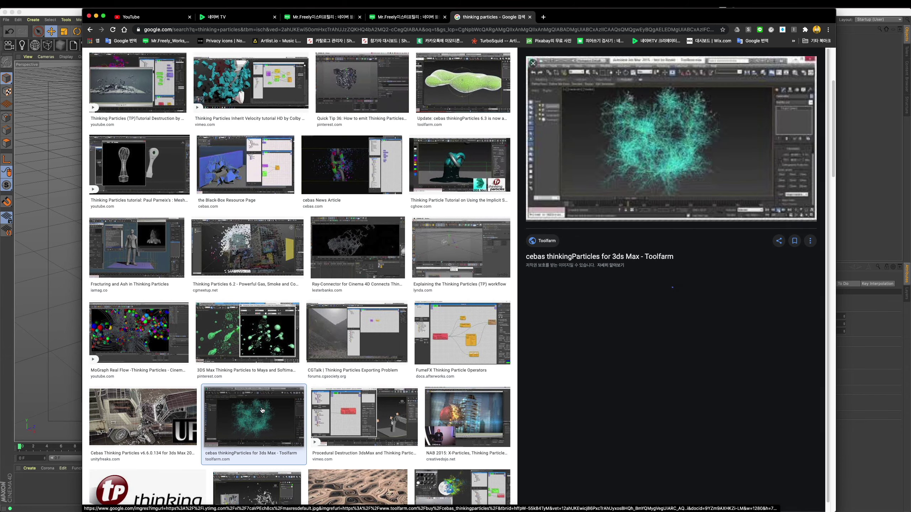
# Preview the Thinking Particles to Maya, fluids effects and VolumeBreaker reference images.
pyautogui.click(222, 342)
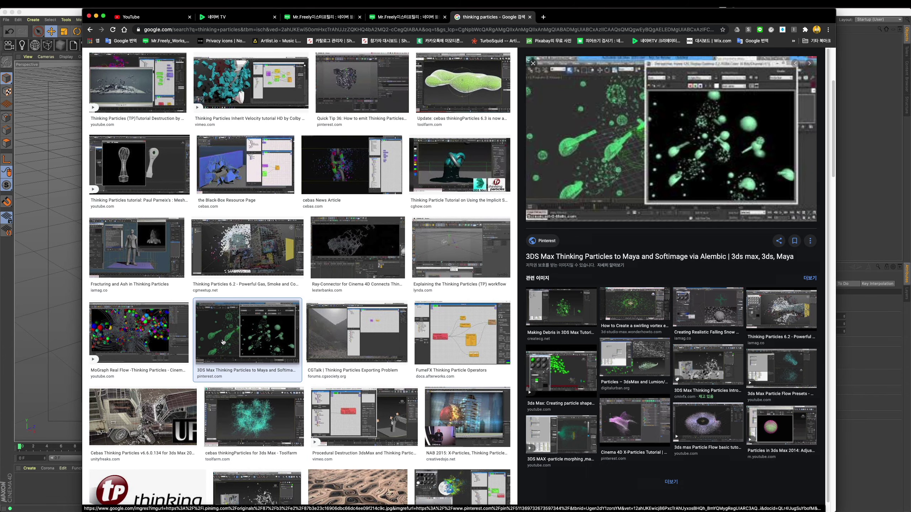
pyautogui.click(787, 324)
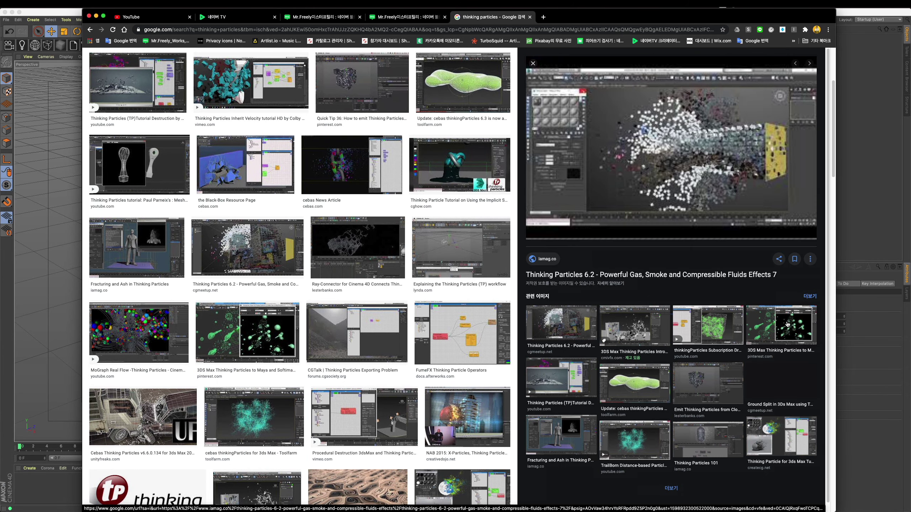
pyautogui.click(689, 328)
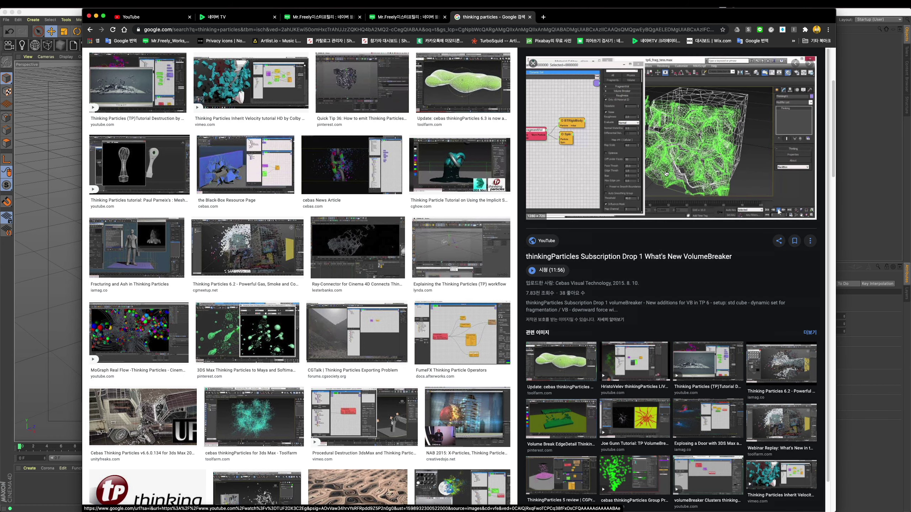
pyautogui.scroll(-3, 422, 286)
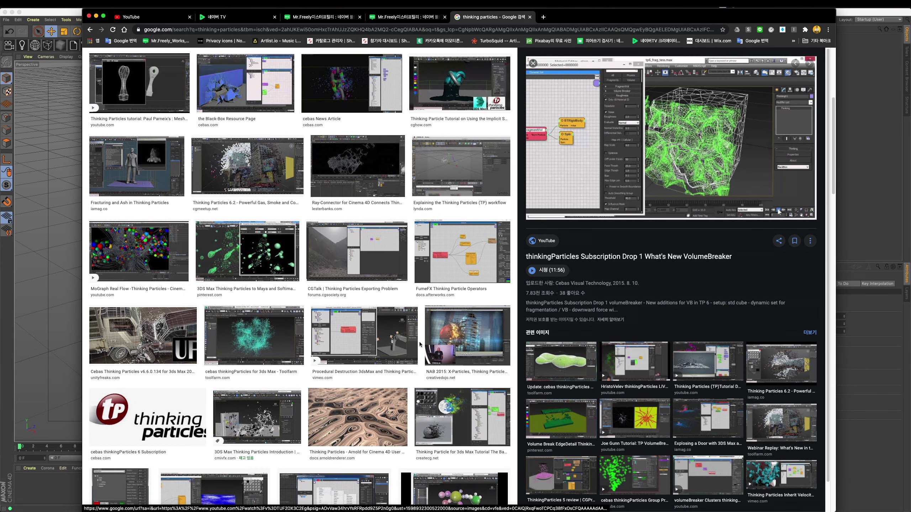
pyautogui.scroll(-2, 441, 305)
pyautogui.scroll(-2, 459, 315)
pyautogui.click(462, 320)
pyautogui.scroll(10, 462, 319)
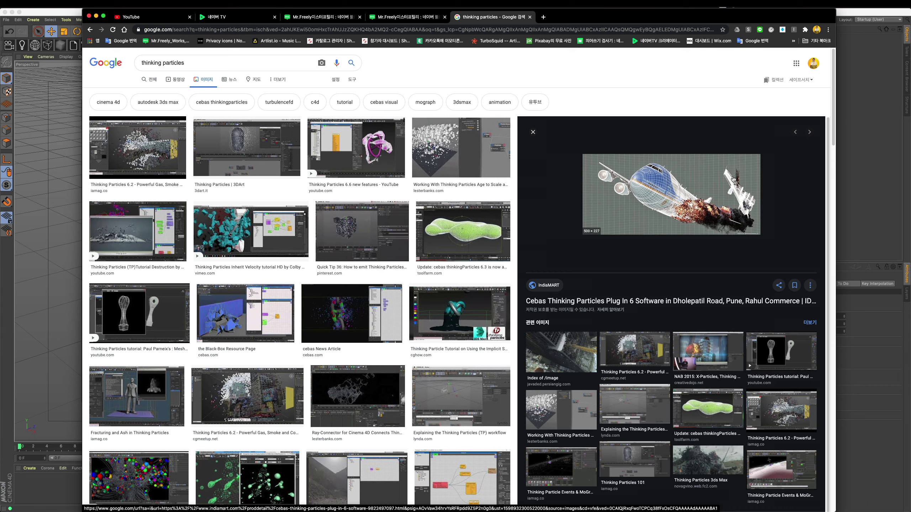
# Change the image search query from 'thinking particles' to 'x particles'.
pyautogui.moveTo(162, 62); pyautogui.dragTo(150, 63)
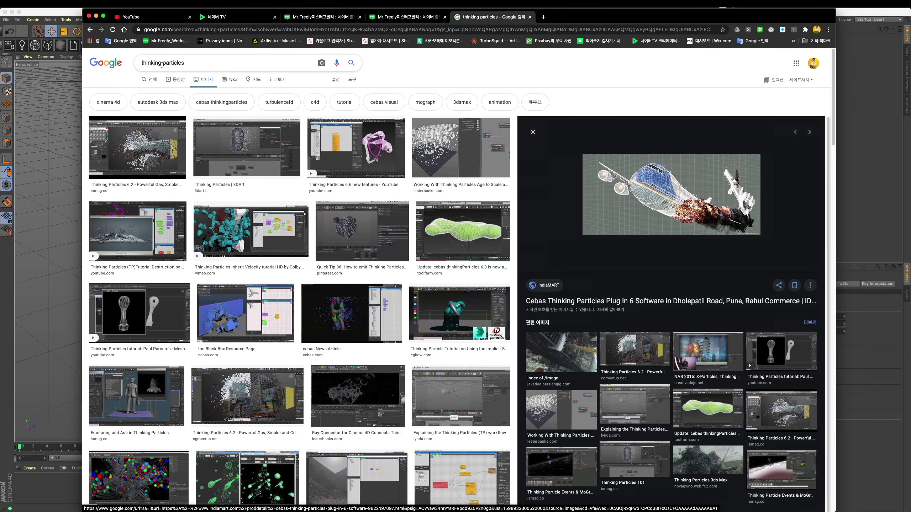
pyautogui.doubleClick(151, 63)
pyautogui.write('x')
pyautogui.press('Return')
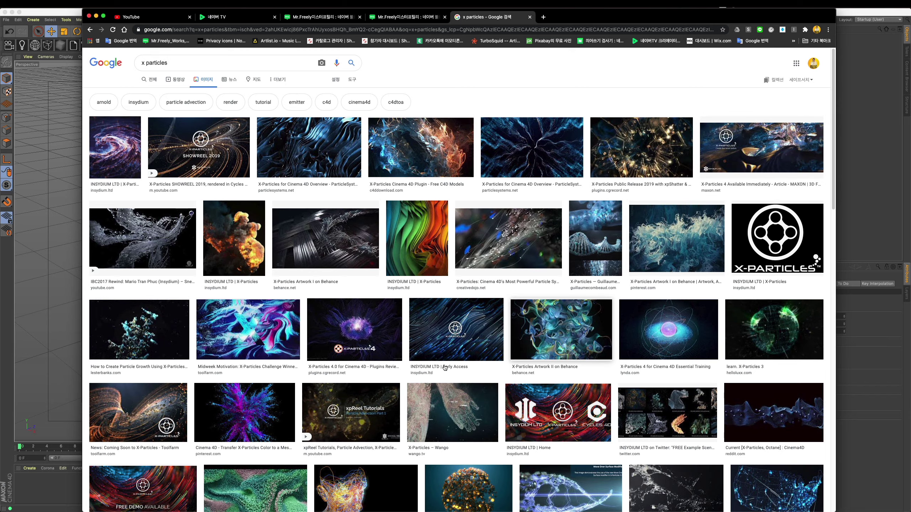
# Preview the INSYDIUM LTD Home image result, then close it.
pyautogui.click(558, 413)
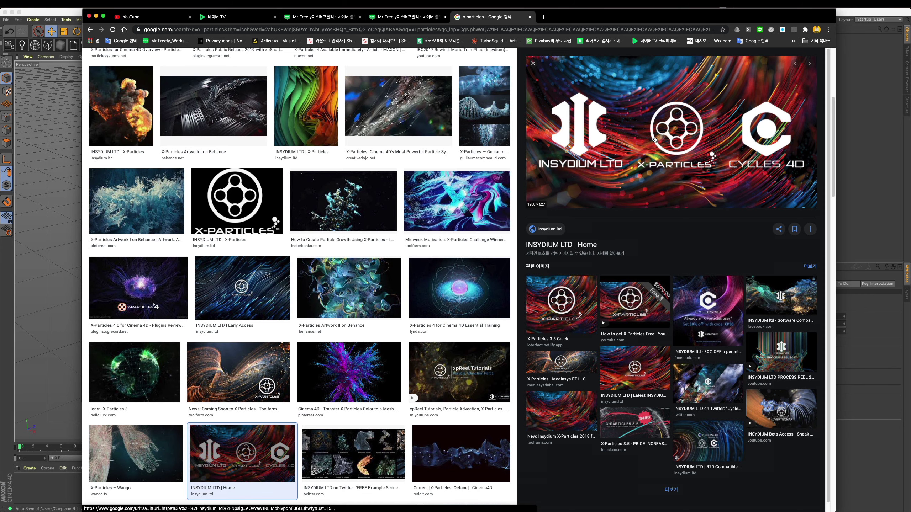
pyautogui.scroll(-3, 626, 229)
pyautogui.scroll(4, 626, 229)
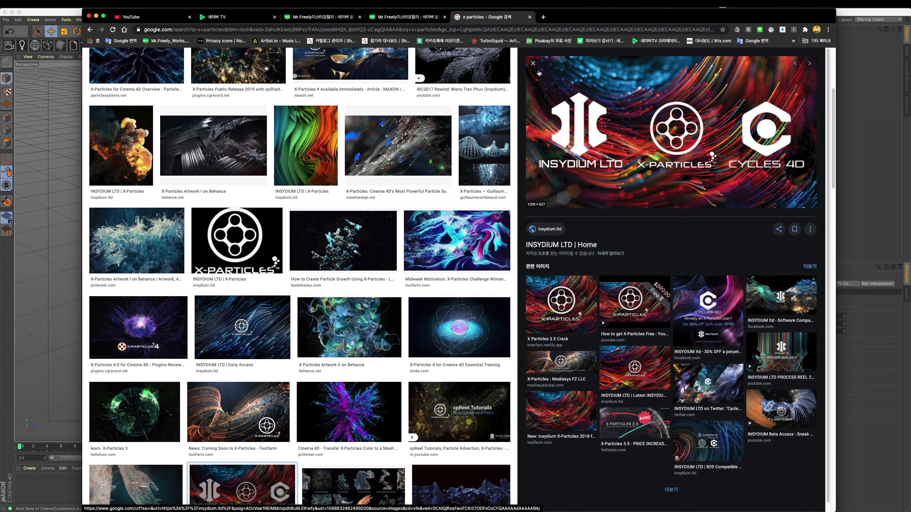
pyautogui.click(533, 63)
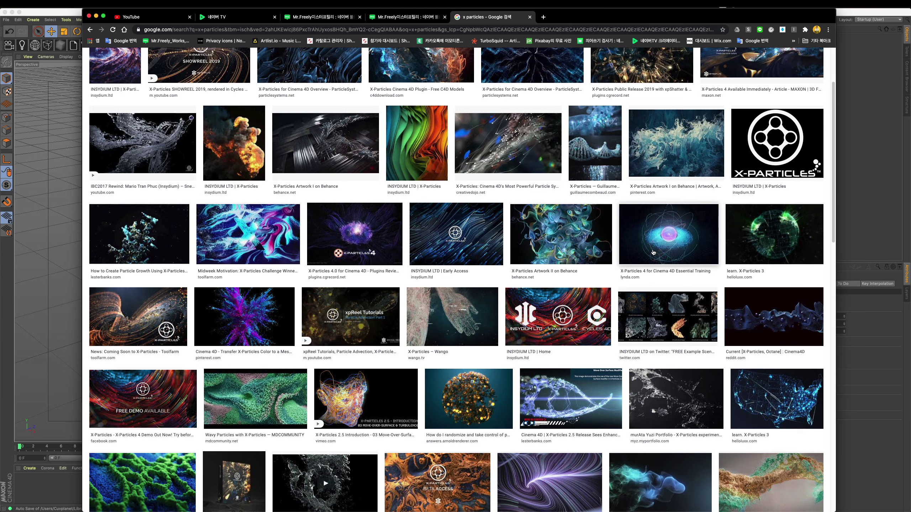
# Preview the INSYDIUM Twitter, X-Particles – Wango and wireframe figure images.
pyautogui.click(667, 315)
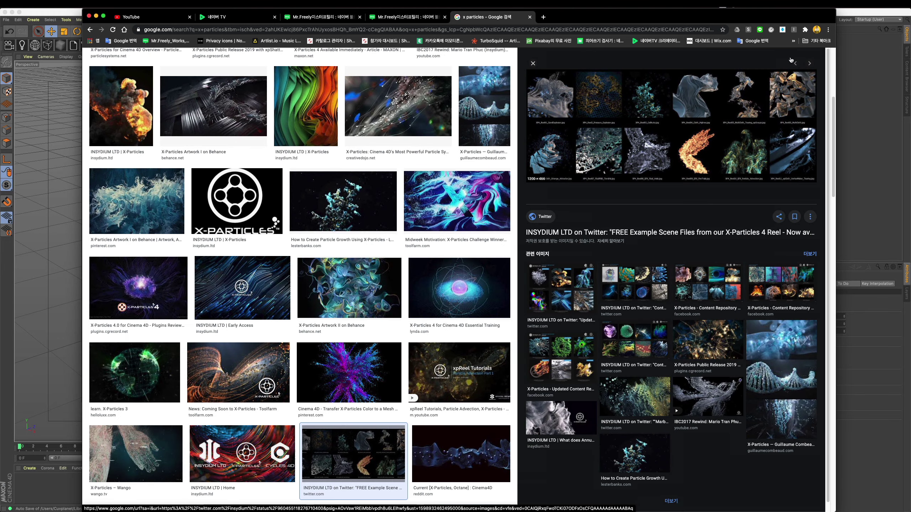
pyautogui.scroll(-4, 831, 151)
pyautogui.click(533, 63)
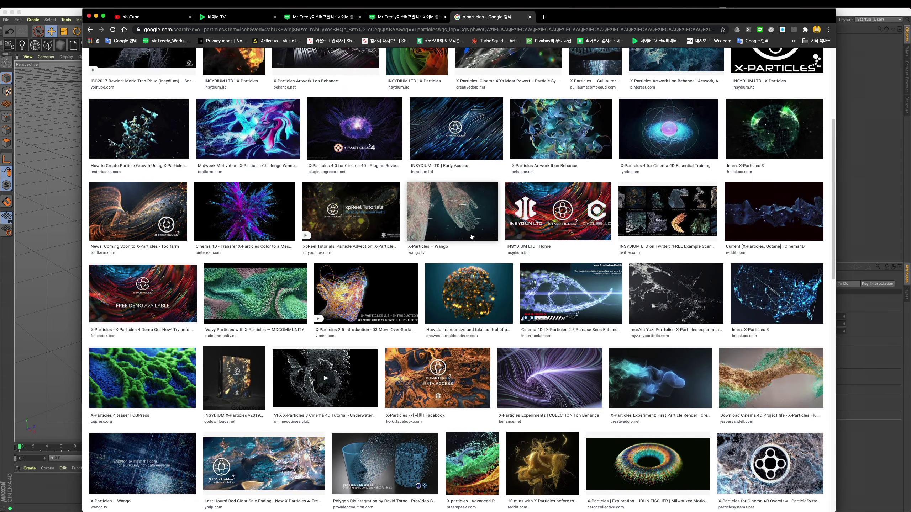
pyautogui.click(460, 202)
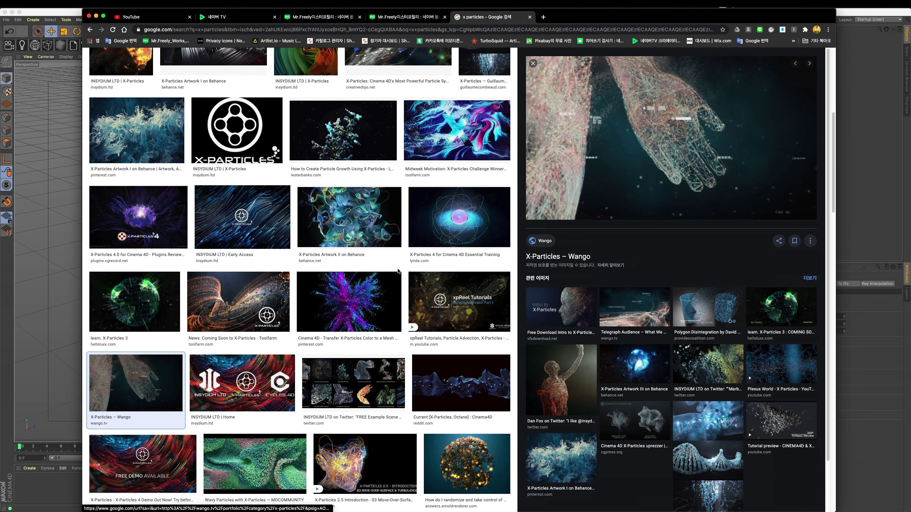
pyautogui.click(570, 386)
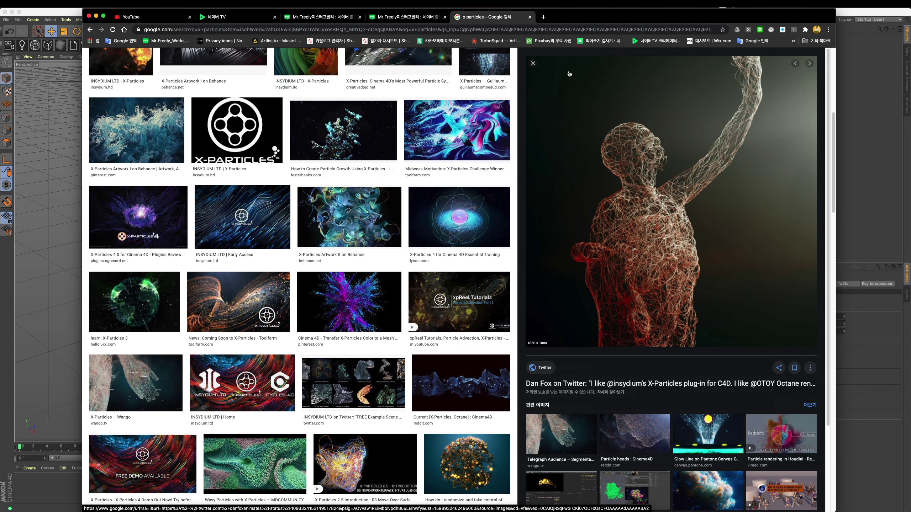
# Close the preview and scroll through the x particles results back to the top.
pyautogui.click(533, 63)
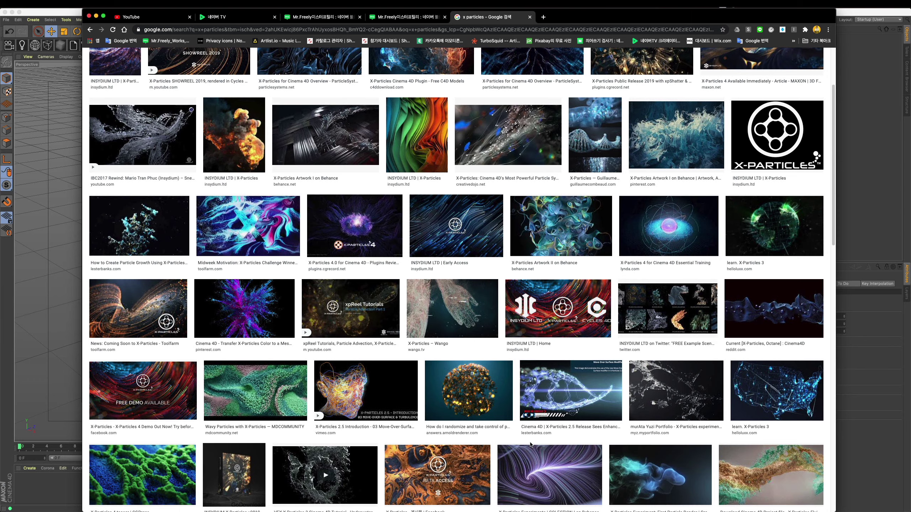
pyautogui.scroll(-2, 533, 440)
pyautogui.scroll(-2, 531, 438)
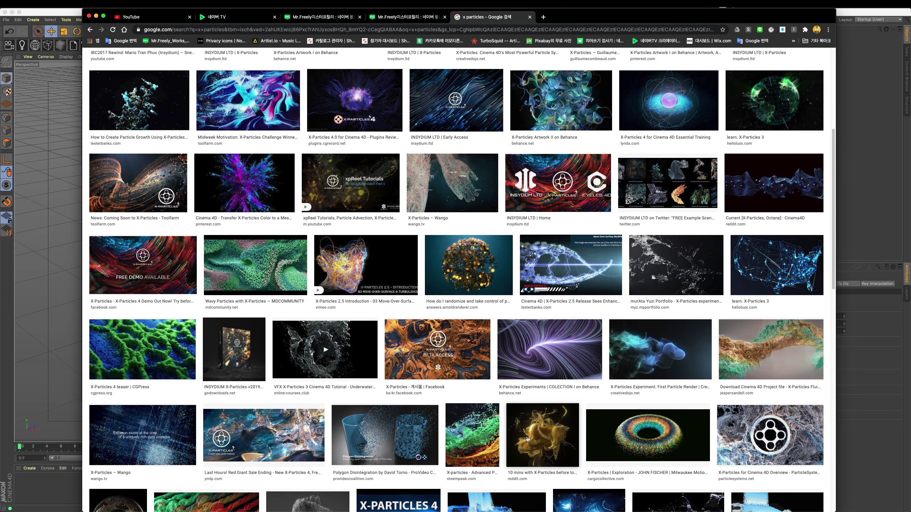
pyautogui.scroll(-3, 530, 437)
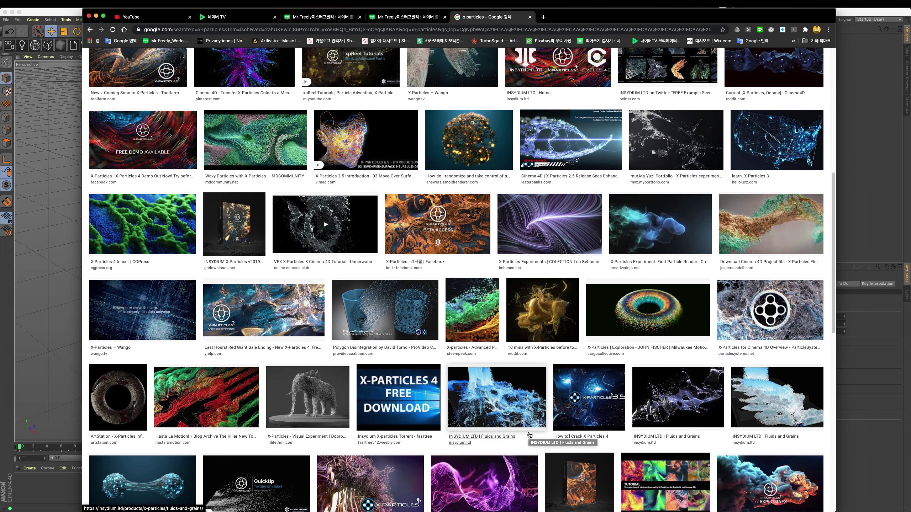
pyautogui.scroll(2, 527, 431)
pyautogui.scroll(3, 526, 413)
pyautogui.scroll(3, 525, 394)
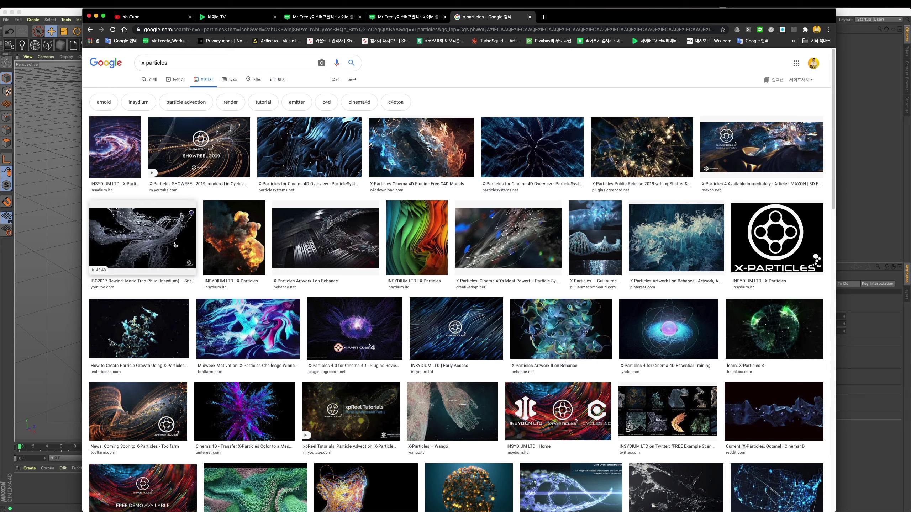
pyautogui.scroll(-1, 700, 257)
pyautogui.scroll(-3, 699, 257)
pyautogui.scroll(-5, 700, 257)
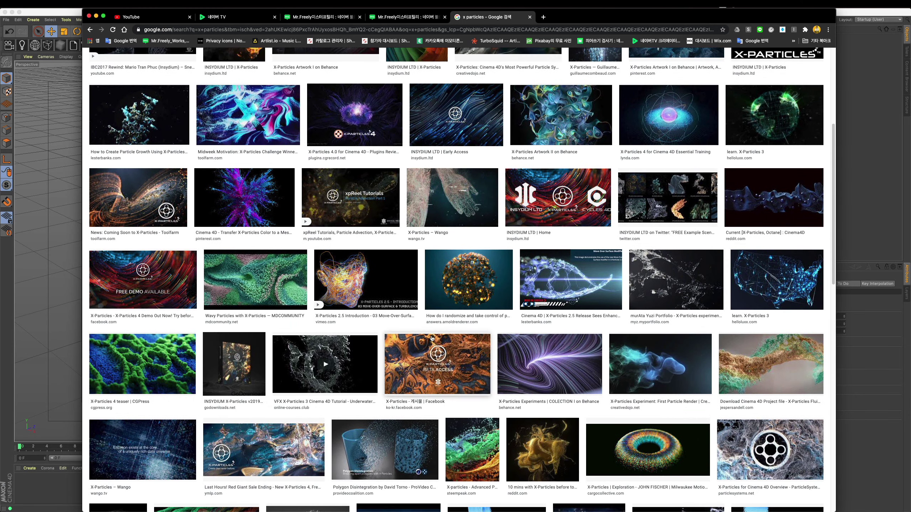
pyautogui.scroll(-3, 532, 305)
pyautogui.scroll(-3, 559, 308)
pyautogui.scroll(-3, 559, 308)
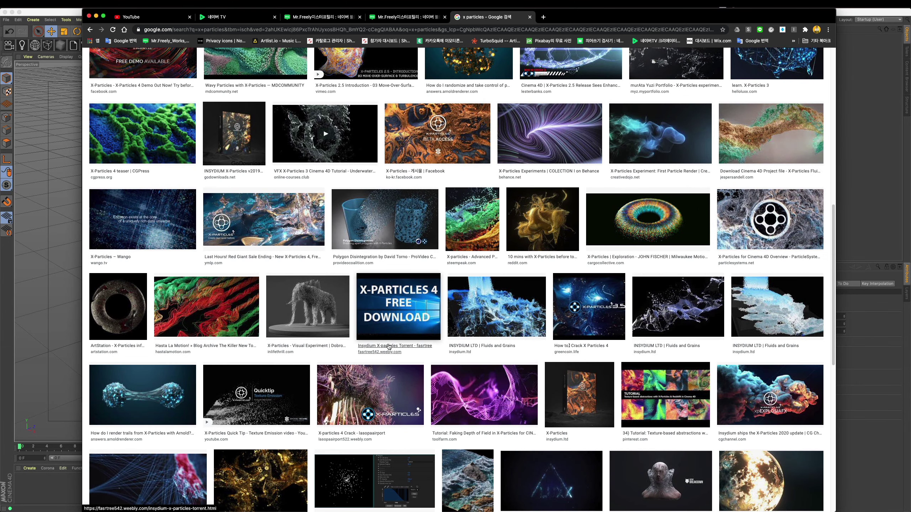
pyautogui.scroll(-3, 323, 341)
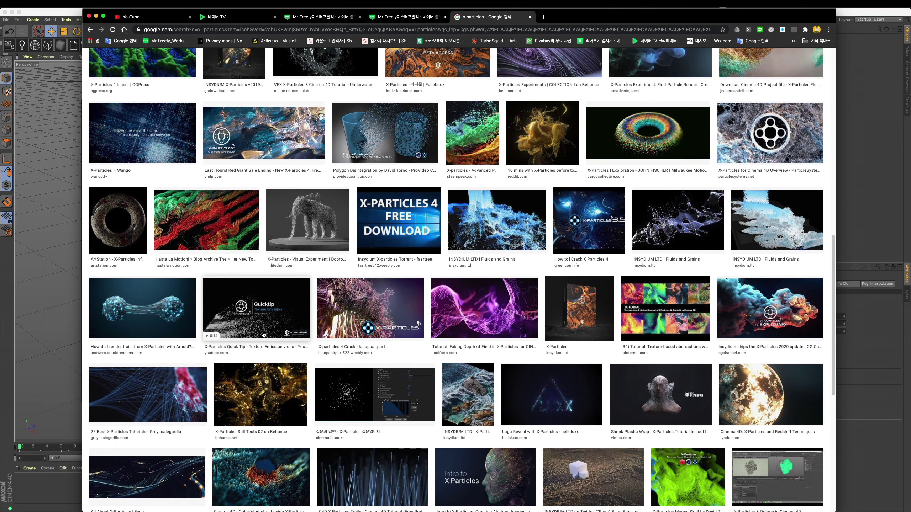
pyautogui.scroll(-1, 263, 335)
pyautogui.scroll(-3, 466, 362)
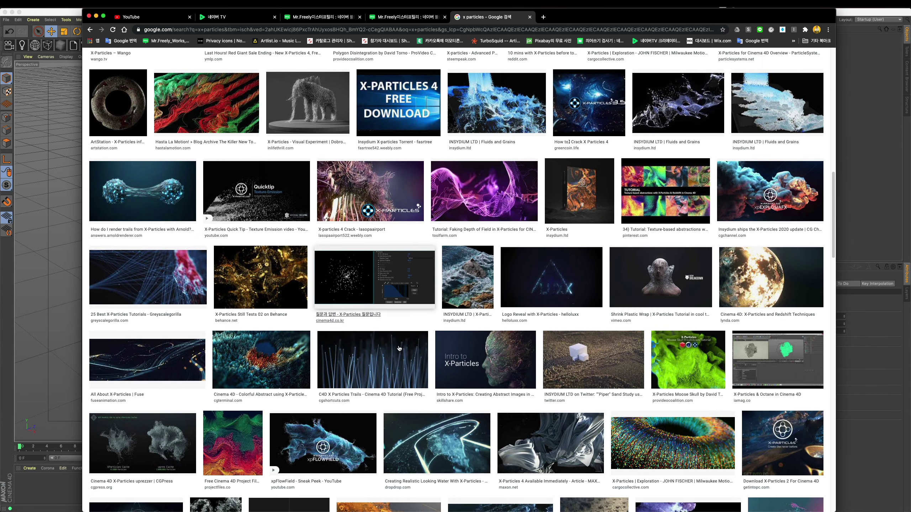
pyautogui.scroll(-2, 397, 347)
pyautogui.scroll(-2, 397, 347)
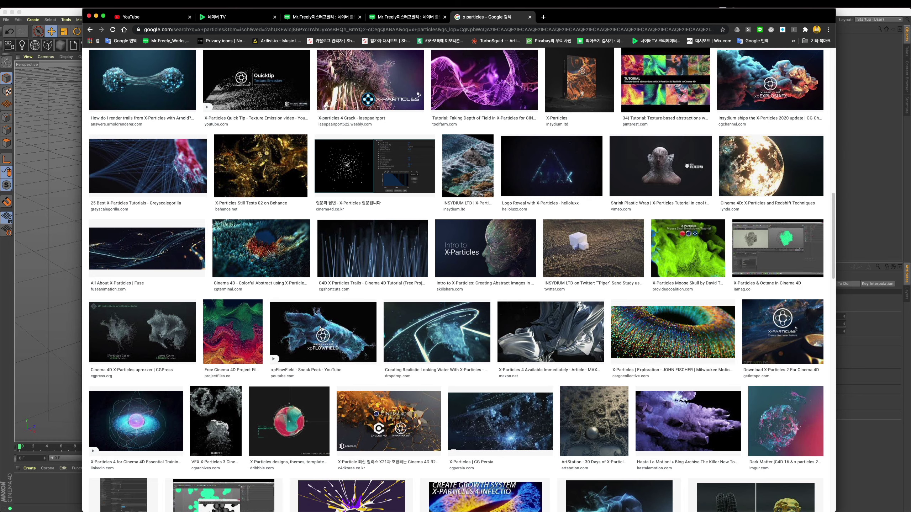
pyautogui.scroll(-2, 405, 356)
pyautogui.scroll(-2, 766, 389)
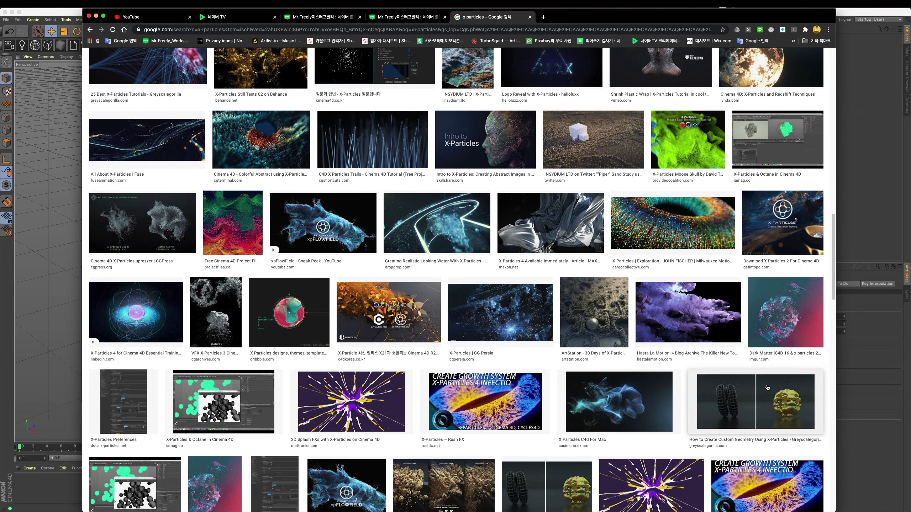
pyautogui.scroll(-5, 648, 384)
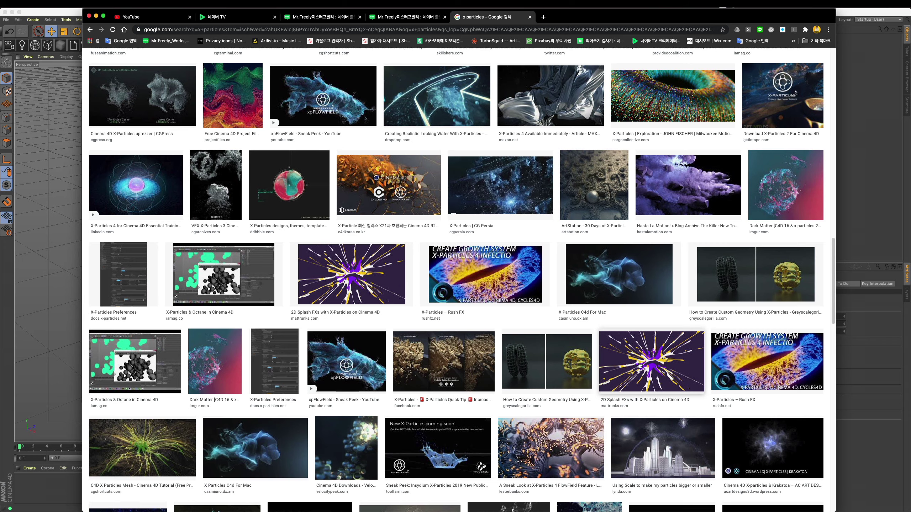
pyautogui.scroll(-2, 639, 365)
pyautogui.scroll(-6, 538, 356)
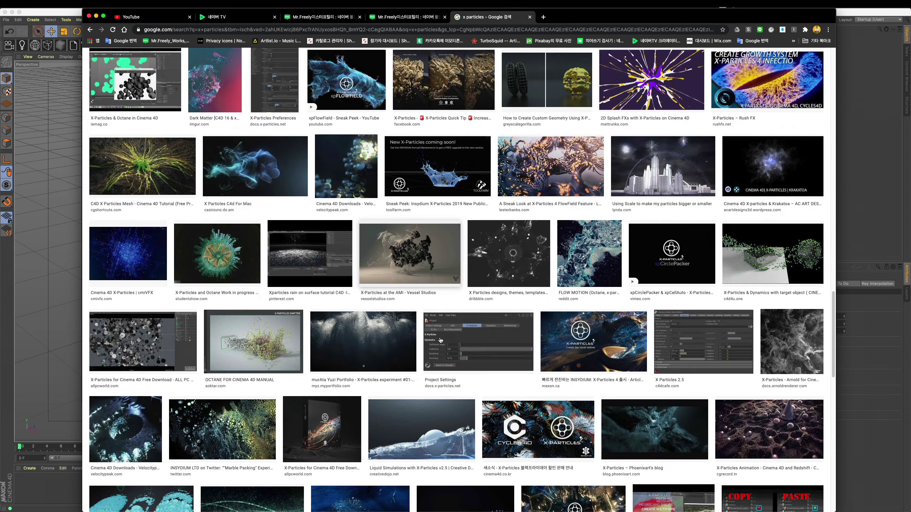
pyautogui.scroll(-2, 440, 340)
pyautogui.scroll(-3, 441, 340)
pyautogui.scroll(-4, 442, 338)
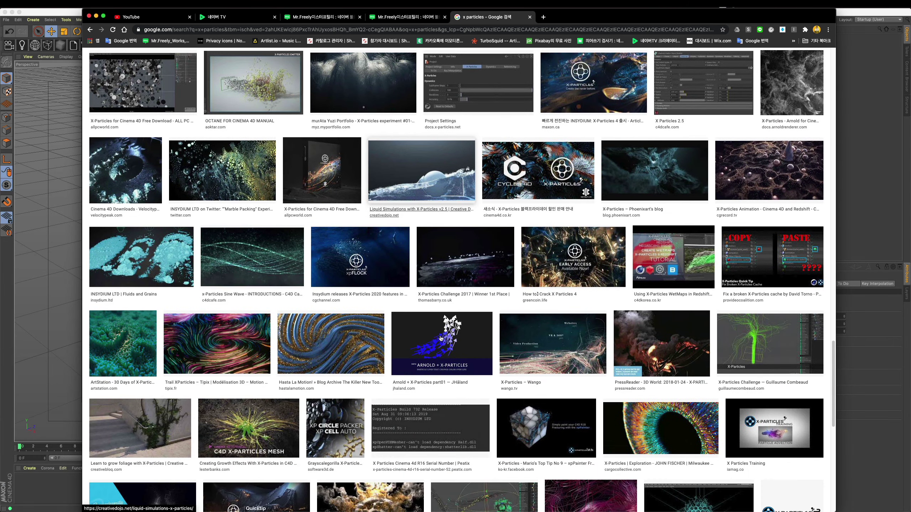
pyautogui.scroll(-10, 441, 338)
pyautogui.scroll(-10, 443, 333)
pyautogui.scroll(-10, 444, 329)
pyautogui.scroll(10, 445, 329)
pyautogui.scroll(10, 445, 329)
pyautogui.scroll(10, 445, 329)
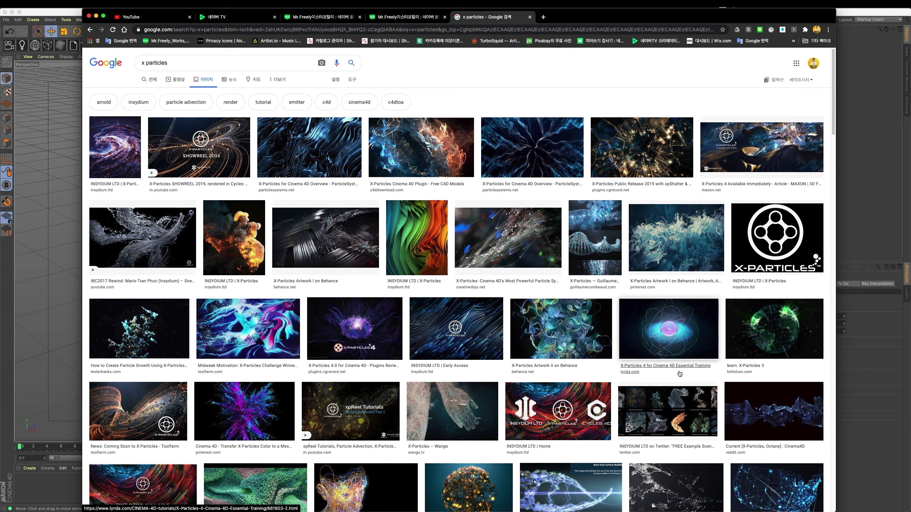
pyautogui.click(43, 289)
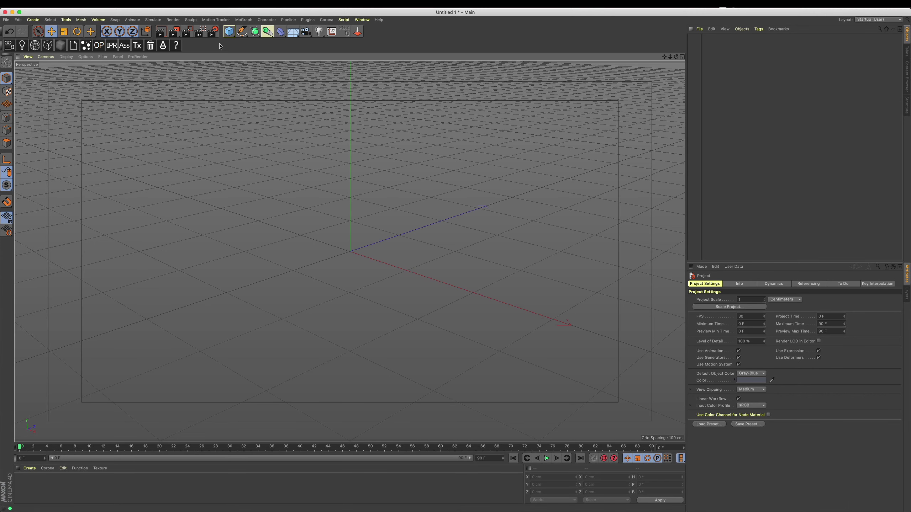
# Create a Null object and rename it TP.
pyautogui.click(153, 20)
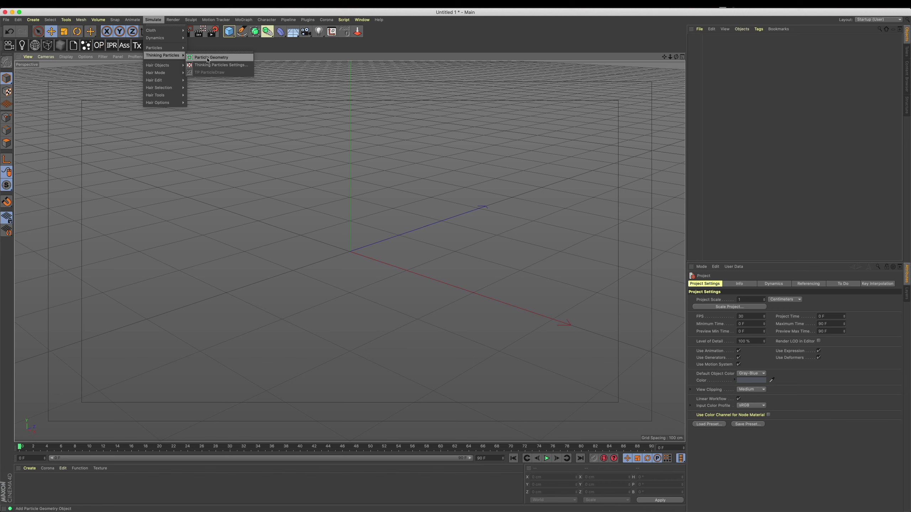
pyautogui.click(272, 56)
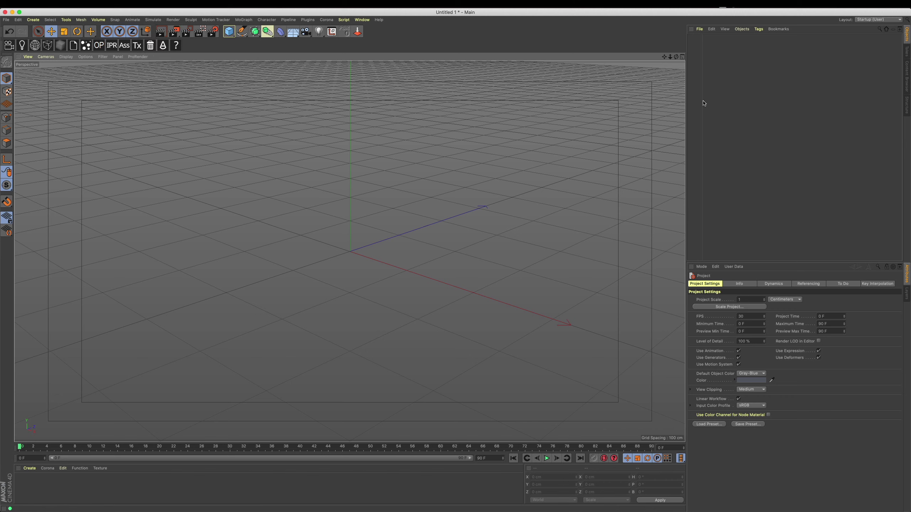
pyautogui.click(33, 20)
pyautogui.click(70, 58)
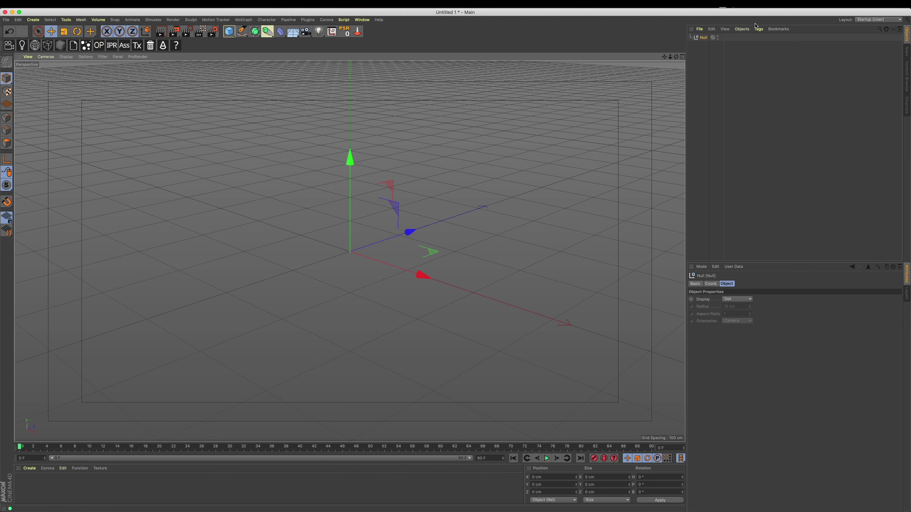
pyautogui.doubleClick(705, 37)
pyautogui.write('T')
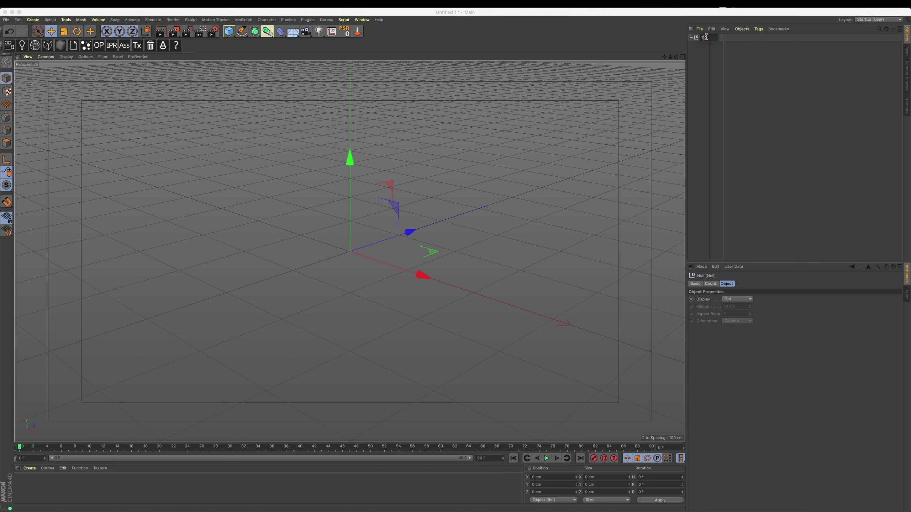
pyautogui.write('P')
pyautogui.press('Return')
pyautogui.click(579, 93)
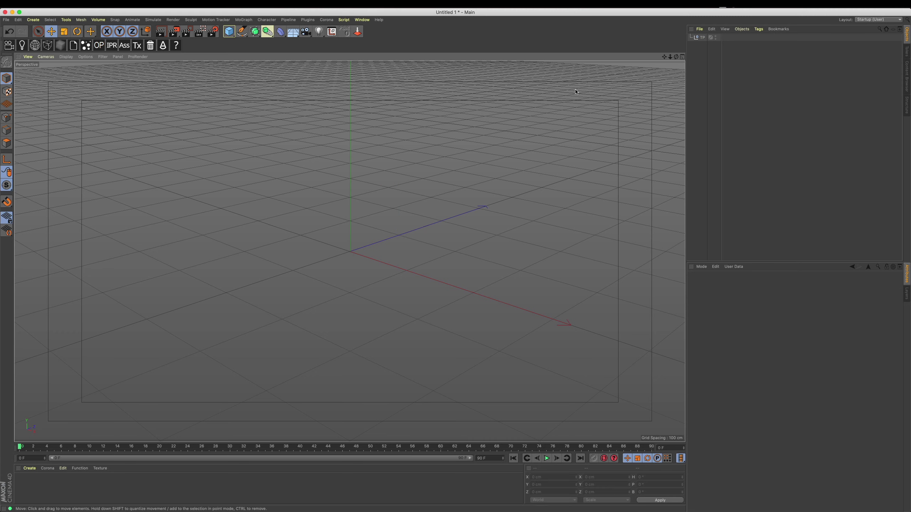
# Save the scene to the Desktop as Untitled 1.c4d.
pyautogui.press('super+s')
pyautogui.click(279, 150)
pyautogui.press('Return')
# Add an XPresso tag to the TP null and enlarge its XPresso Editor.
pyautogui.click(701, 37)
pyautogui.rightClick(701, 37)
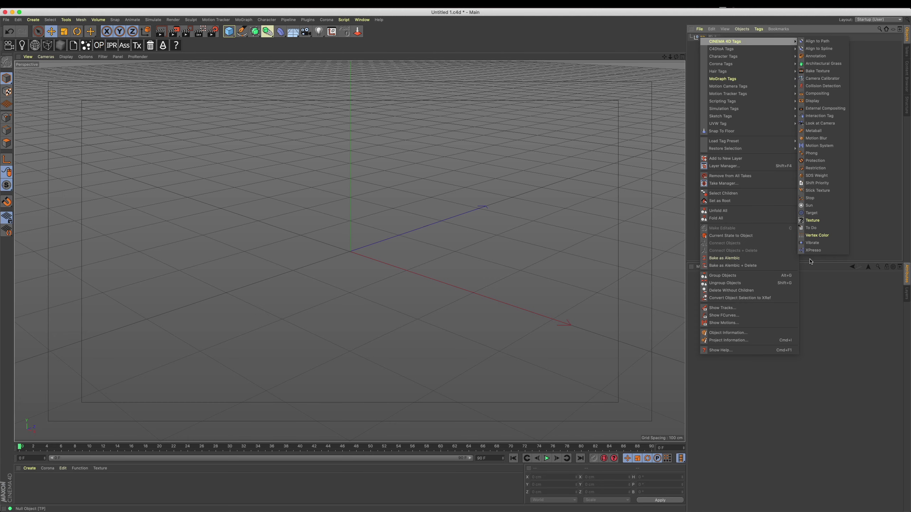
pyautogui.click(813, 250)
pyautogui.moveTo(747, 244)
pyautogui.mouseDown()
pyautogui.moveTo(381, 119)
pyautogui.moveTo(371, 107)
pyautogui.mouseUp()
pyautogui.moveTo(541, 305); pyautogui.dragTo(780, 472)
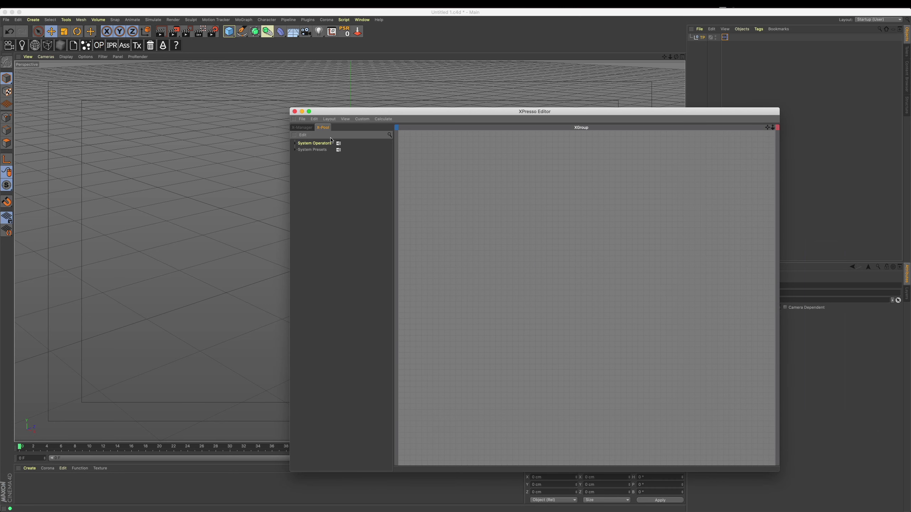
pyautogui.click(295, 150)
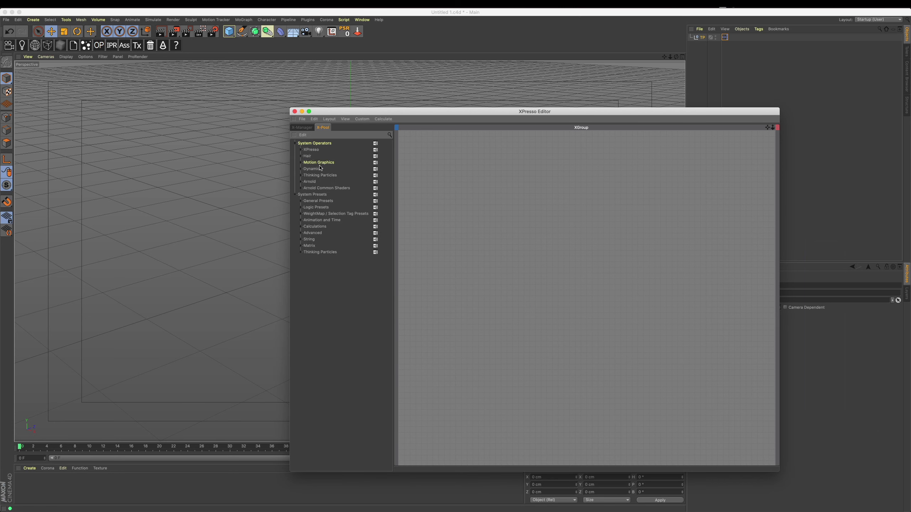
pyautogui.click(323, 175)
pyautogui.click(302, 175)
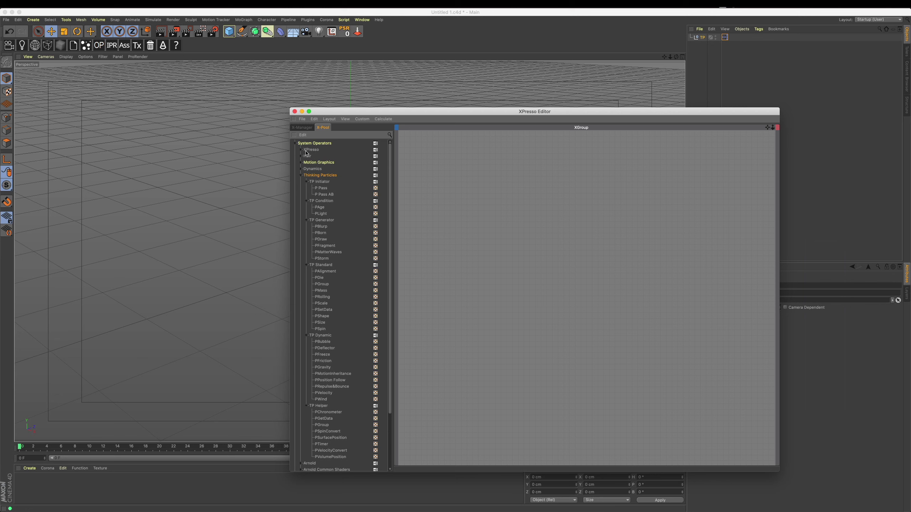
pyautogui.scroll(-4, 340, 297)
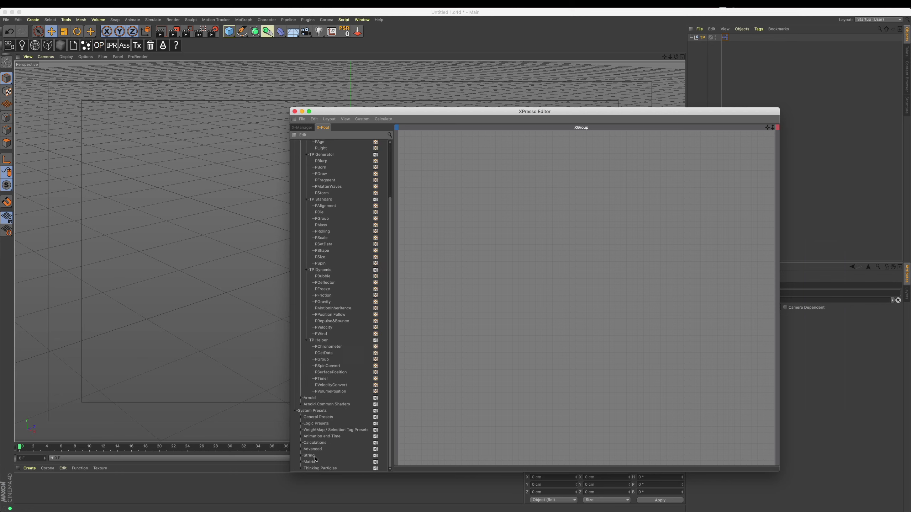
pyautogui.scroll(4, 344, 172)
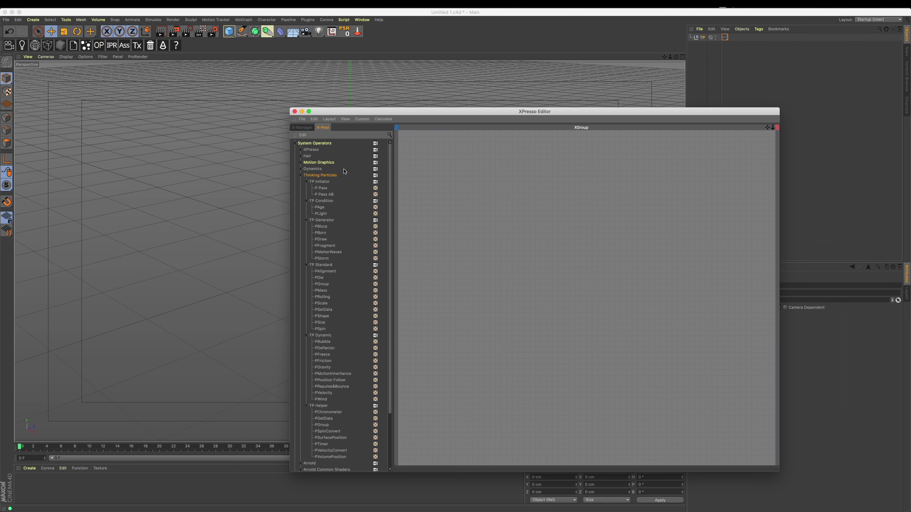
pyautogui.click(296, 145)
pyautogui.scroll(-2, 355, 392)
pyautogui.scroll(-5, 355, 392)
pyautogui.scroll(-3, 355, 392)
pyautogui.scroll(-5, 346, 252)
pyautogui.scroll(-4, 344, 221)
pyautogui.click(335, 448)
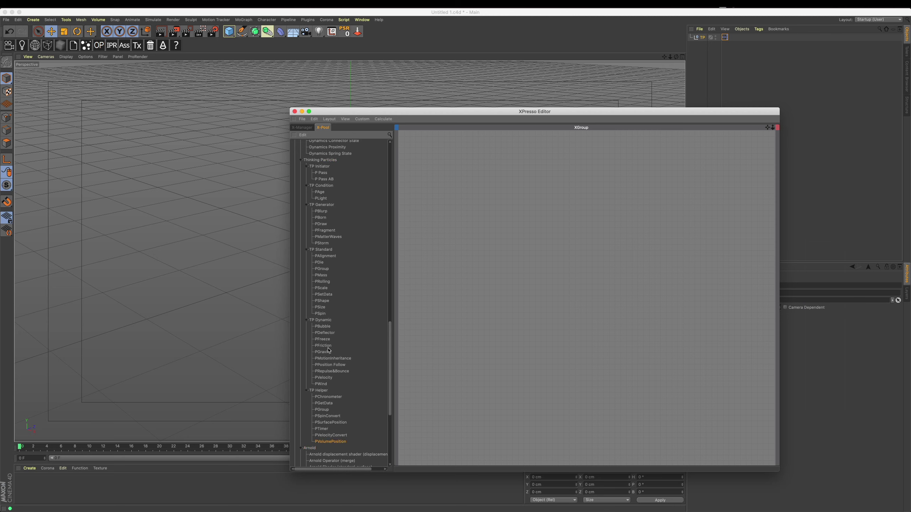
pyautogui.scroll(-2, 329, 350)
pyautogui.scroll(-1, 298, 434)
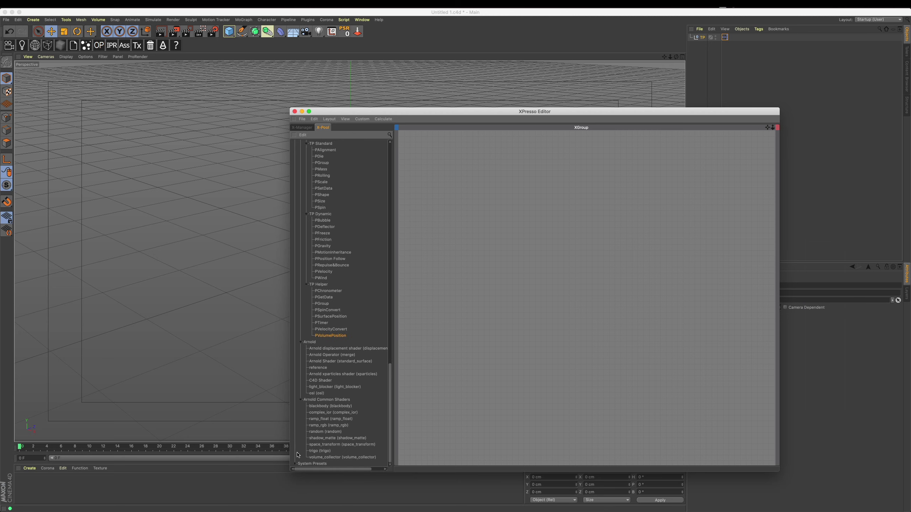
pyautogui.scroll(-5, 309, 394)
pyautogui.scroll(4, 310, 380)
pyautogui.scroll(4, 312, 369)
pyautogui.scroll(5, 313, 368)
pyautogui.scroll(15, 313, 369)
pyautogui.click(301, 150)
pyautogui.click(295, 143)
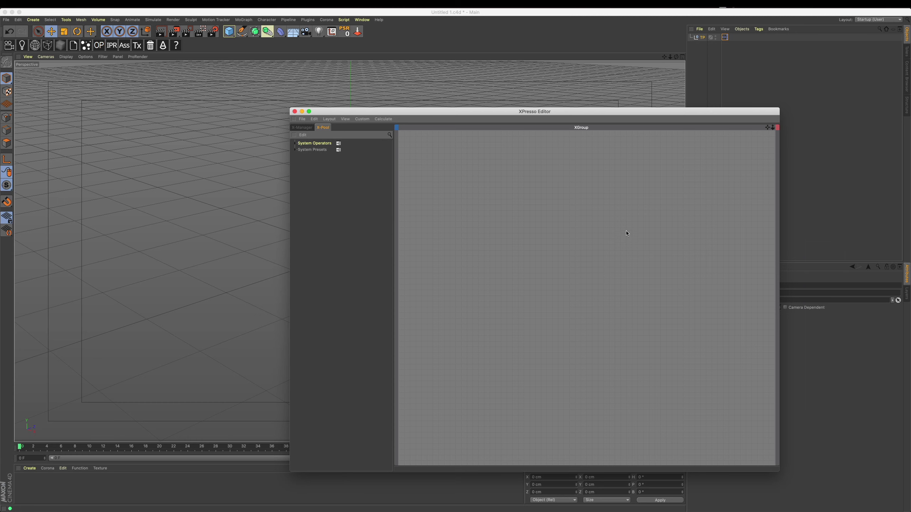
# Expand the X-Pool operator tree to show the Thinking Particles nodes.
pyautogui.moveTo(508, 117); pyautogui.dragTo(460, 115)
pyautogui.rightClick(459, 175)
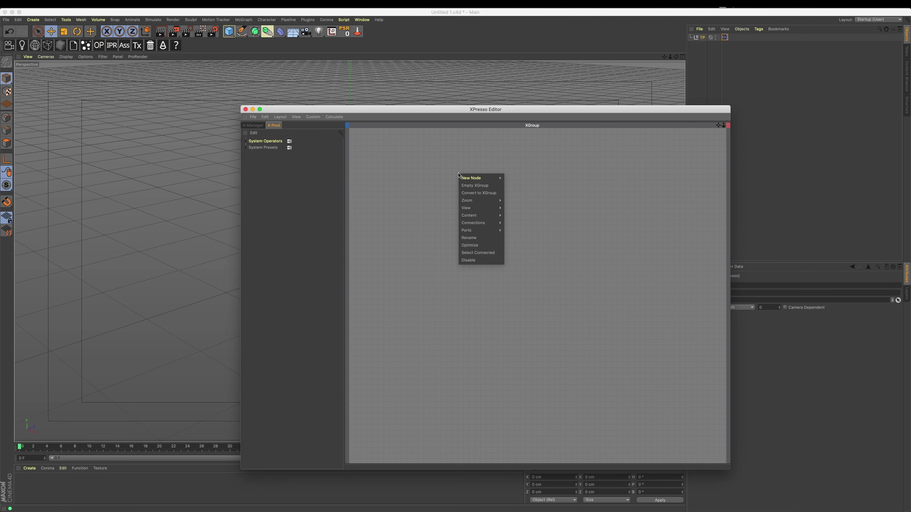
pyautogui.click(350, 145)
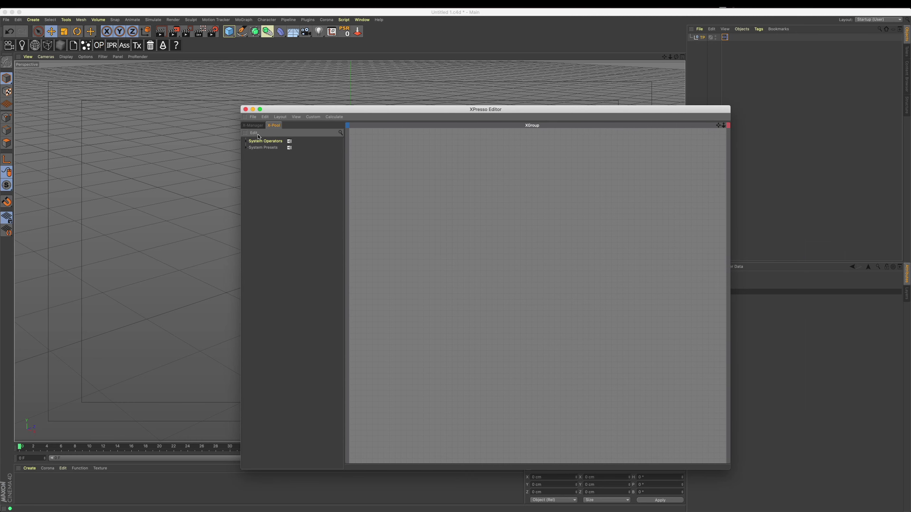
pyautogui.click(246, 141)
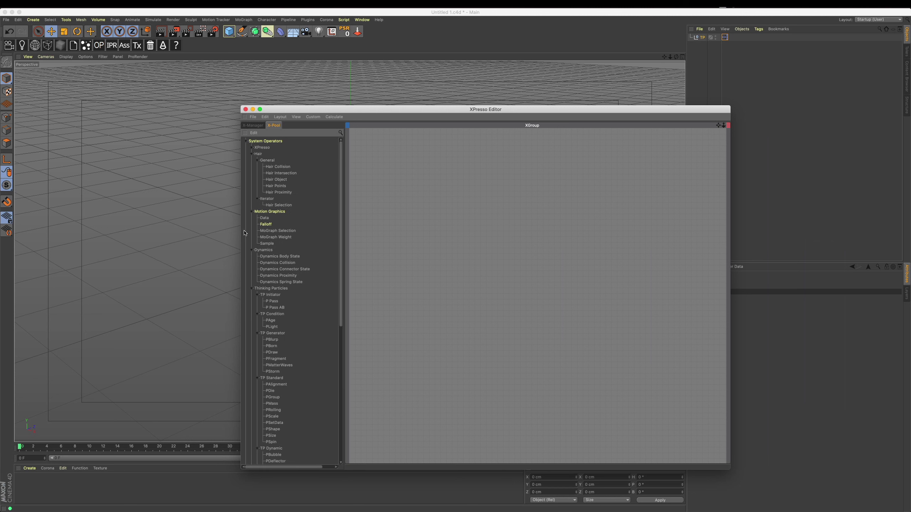
pyautogui.click(252, 154)
pyautogui.click(252, 167)
# Add P Pass, P Pass AB, PBlurp and PMatterWaves test nodes, then delete them.
pyautogui.moveTo(272, 186); pyautogui.dragTo(453, 188)
pyautogui.moveTo(275, 192); pyautogui.dragTo(511, 235)
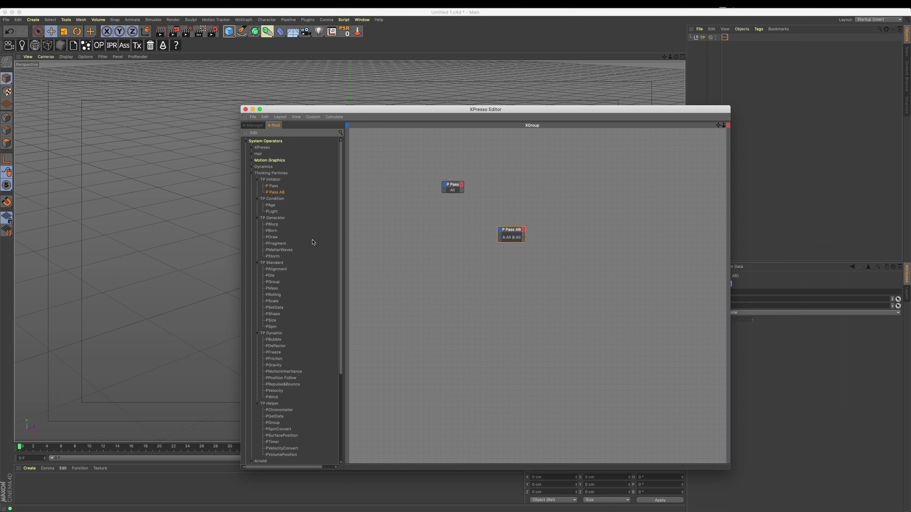
pyautogui.moveTo(272, 224)
pyautogui.mouseDown()
pyautogui.moveTo(515, 260)
pyautogui.moveTo(494, 275)
pyautogui.mouseUp()
pyautogui.moveTo(555, 304); pyautogui.dragTo(425, 175)
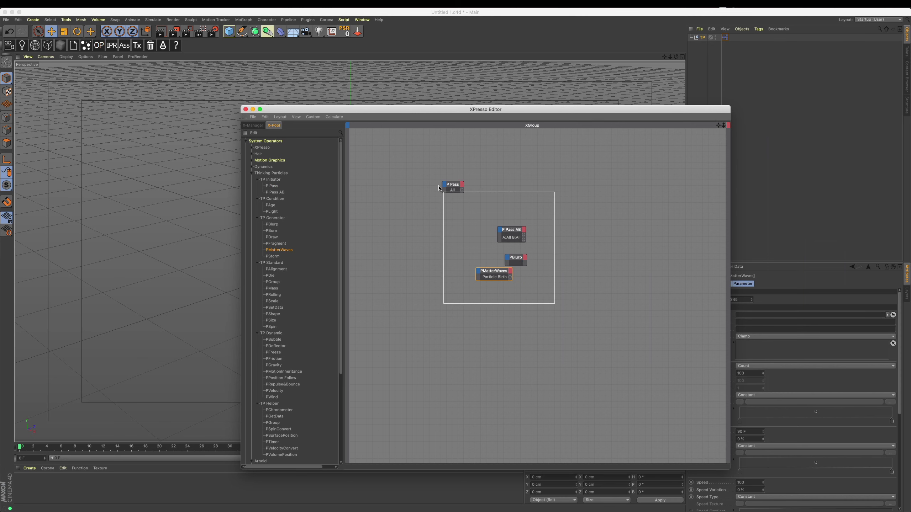
pyautogui.press('Delete')
pyautogui.rightClick(425, 165)
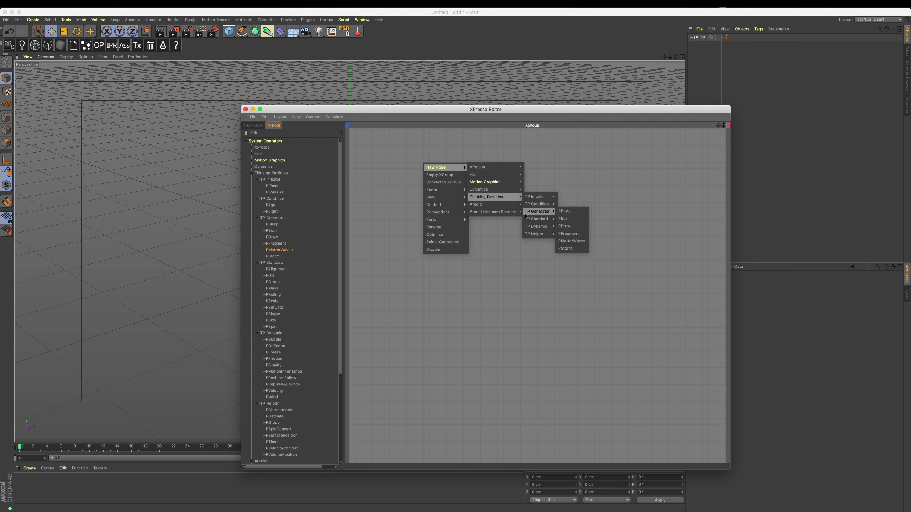
pyautogui.moveTo(445, 167)
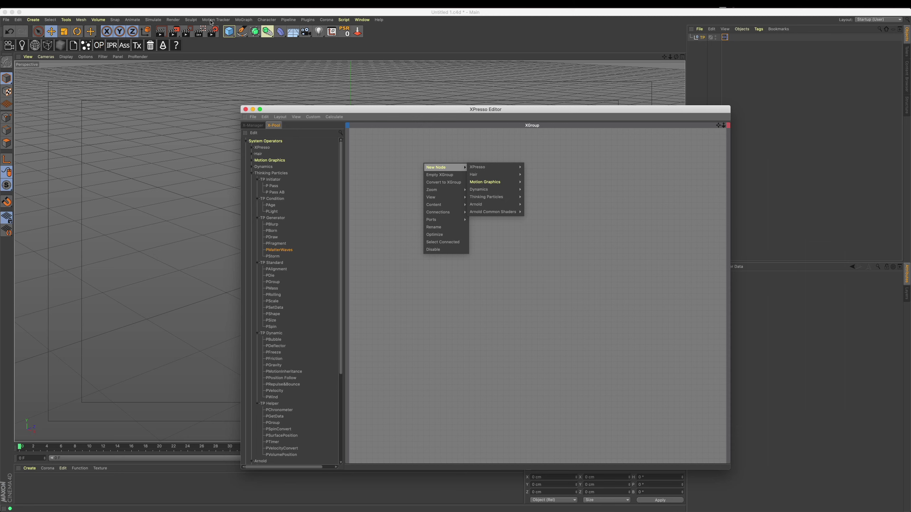
pyautogui.click(154, 16)
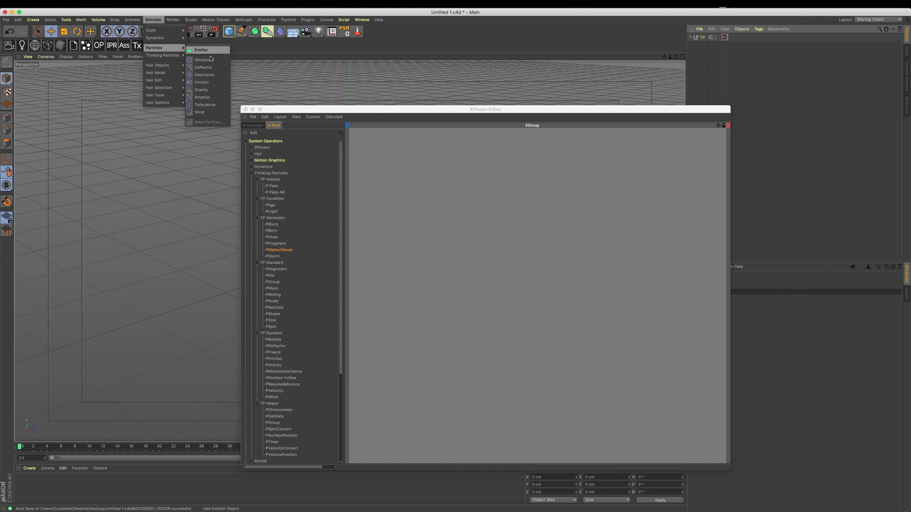
pyautogui.rightClick(441, 187)
pyautogui.moveTo(153, 47)
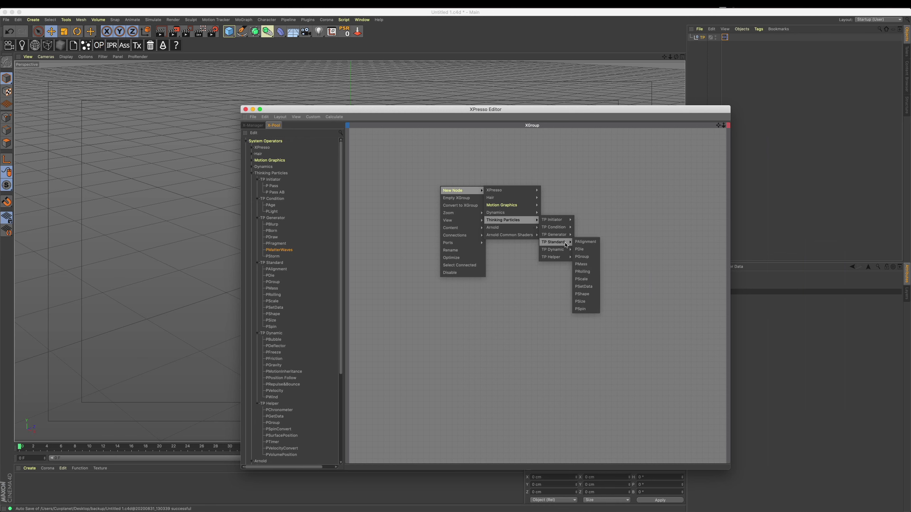
pyautogui.moveTo(554, 256)
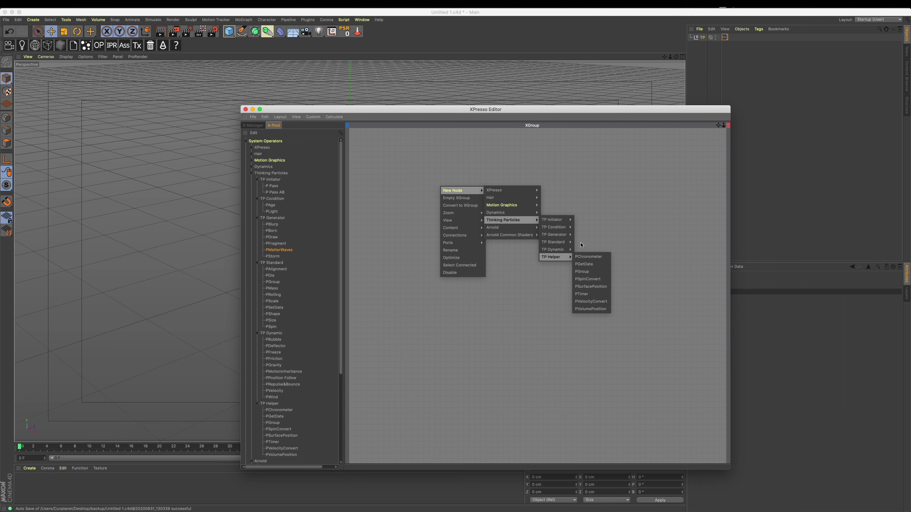
# Add a Thinking Particles PStorm node to the XGroup and move the editor aside.
pyautogui.moveTo(512, 109); pyautogui.dragTo(618, 123)
pyautogui.rightClick(616, 213)
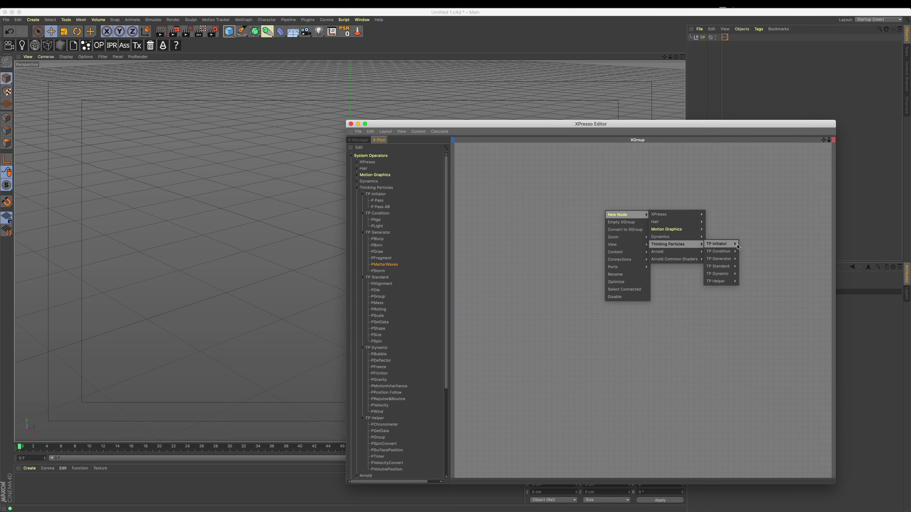
pyautogui.moveTo(553, 234)
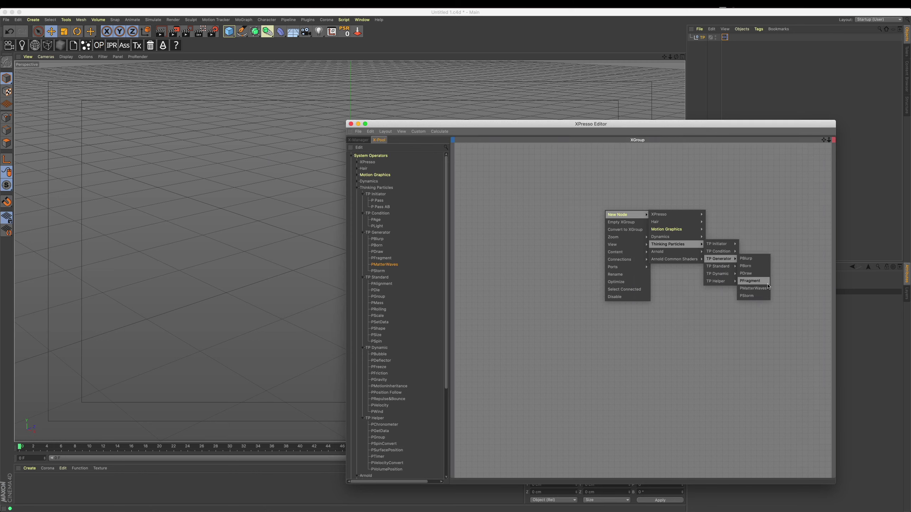
pyautogui.click(760, 296)
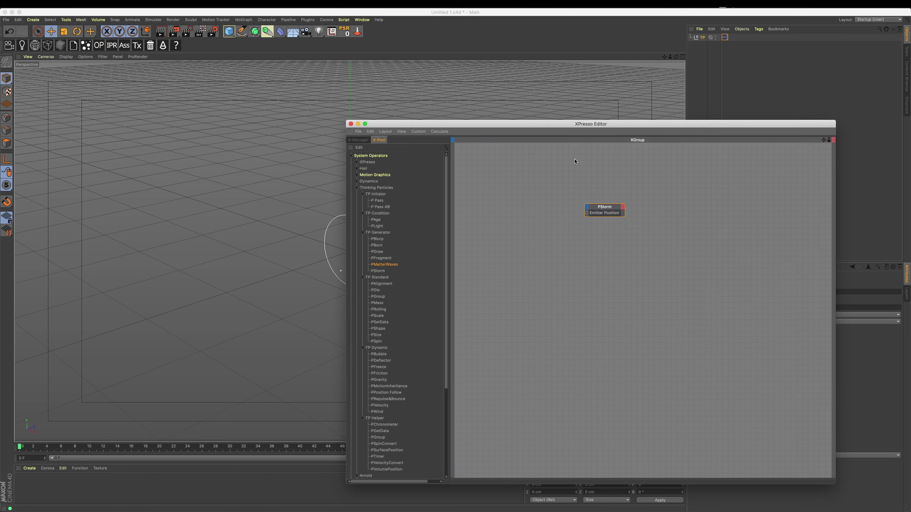
pyautogui.moveTo(570, 123); pyautogui.dragTo(612, 349)
pyautogui.keyDown('alt'); pyautogui.moveTo(369, 239); pyautogui.dragTo(333, 197, button='middle'); pyautogui.keyUp('alt')
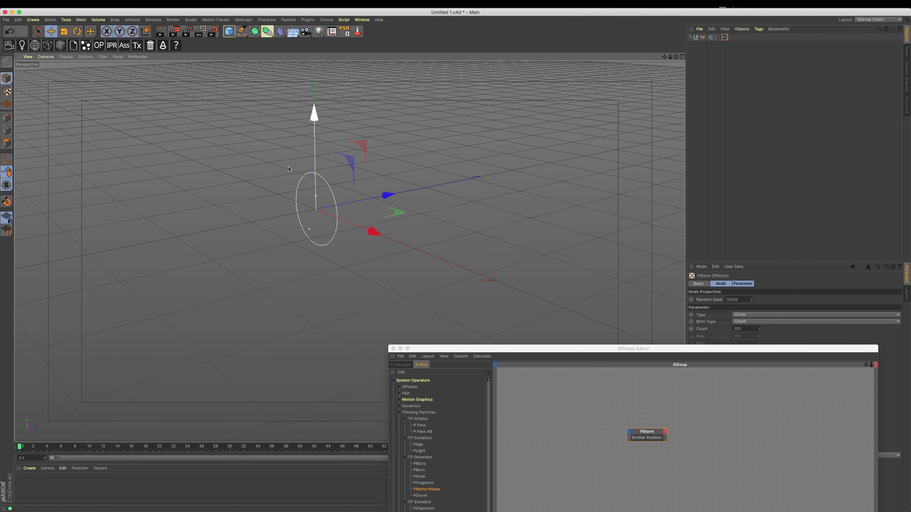
# Set the animation end frame and preview range to 300 F.
pyautogui.moveTo(430, 349); pyautogui.dragTo(451, 475)
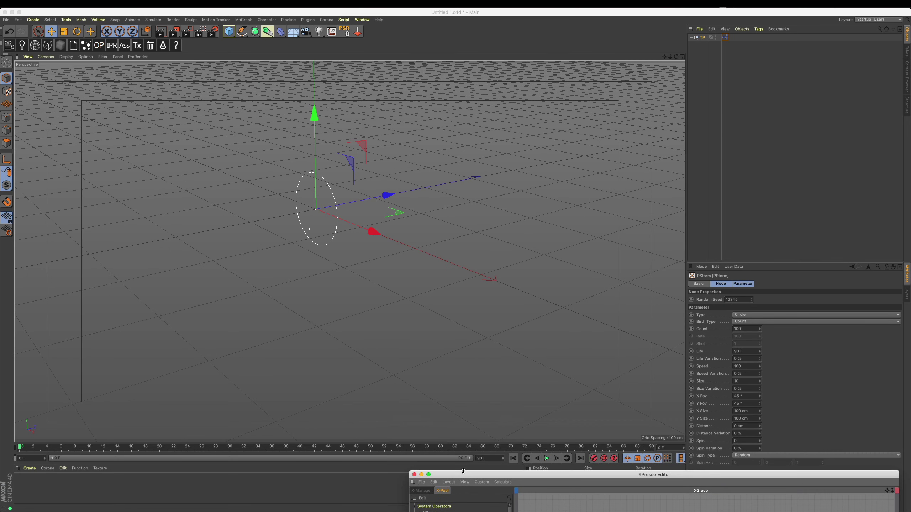
pyautogui.doubleClick(485, 458)
pyautogui.write('300')
pyautogui.press('Return')
pyautogui.moveTo(187, 461); pyautogui.dragTo(473, 460)
# Play the PStorm particles, then add a standard Emitter and replay to compare.
pyautogui.click(546, 463)
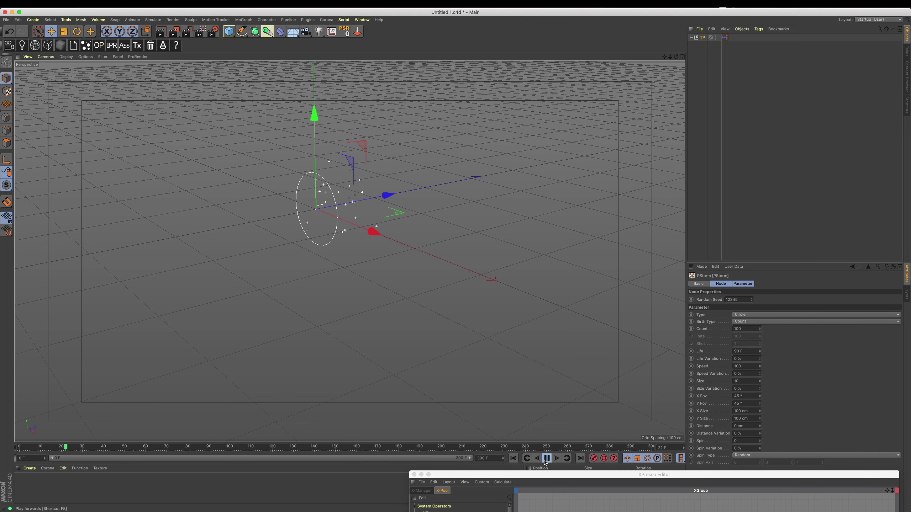
pyautogui.click(546, 458)
pyautogui.keyDown('alt'); pyautogui.moveTo(323, 161); pyautogui.dragTo(237, 151); pyautogui.keyUp('alt')
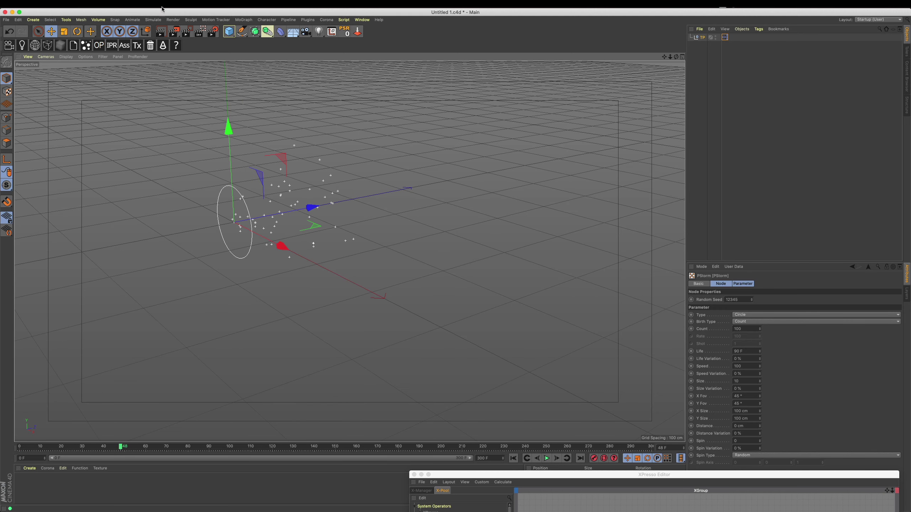
pyautogui.click(153, 19)
pyautogui.click(201, 51)
pyautogui.moveTo(264, 233); pyautogui.dragTo(382, 291)
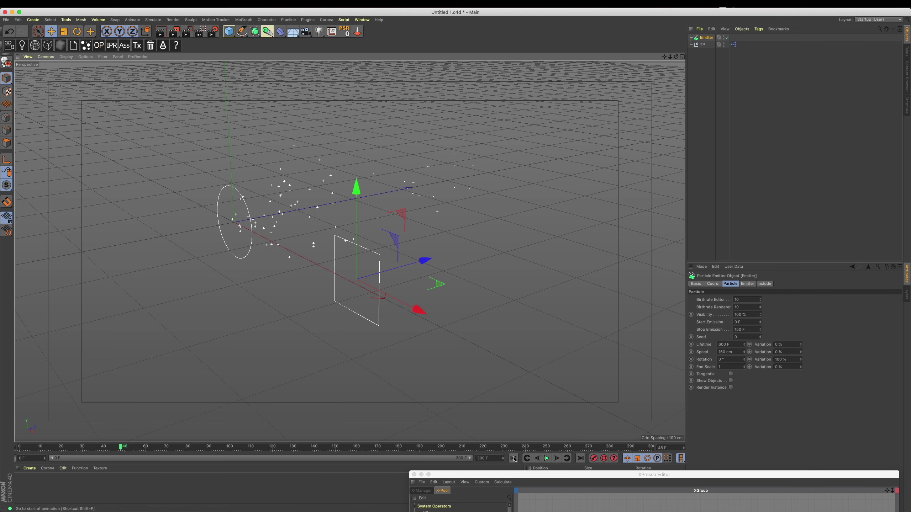
pyautogui.click(513, 458)
pyautogui.click(546, 459)
pyautogui.click(546, 459)
# Compare the Emitter and PStorm settings, then delete the comparison Emitter.
pyautogui.click(700, 45)
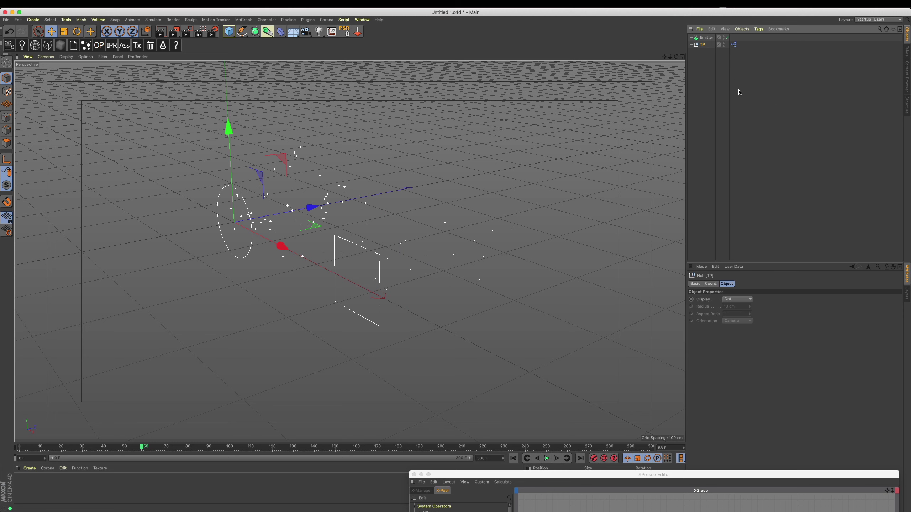
pyautogui.click(733, 45)
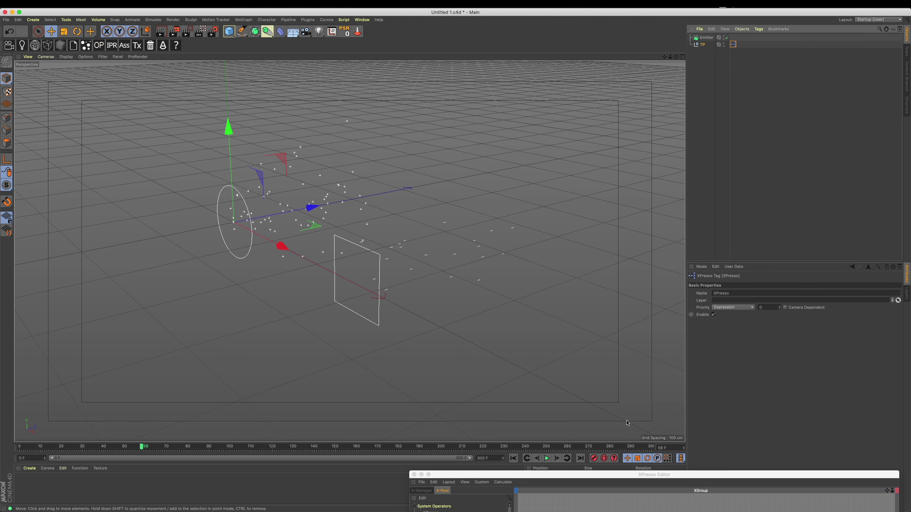
pyautogui.moveTo(762, 482)
pyautogui.mouseDown()
pyautogui.moveTo(655, 299)
pyautogui.moveTo(438, 383)
pyautogui.mouseUp()
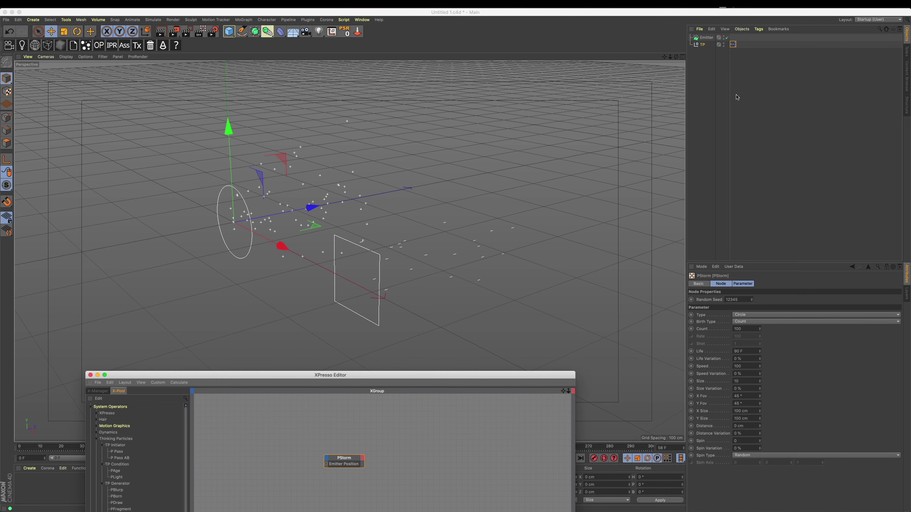
pyautogui.click(704, 37)
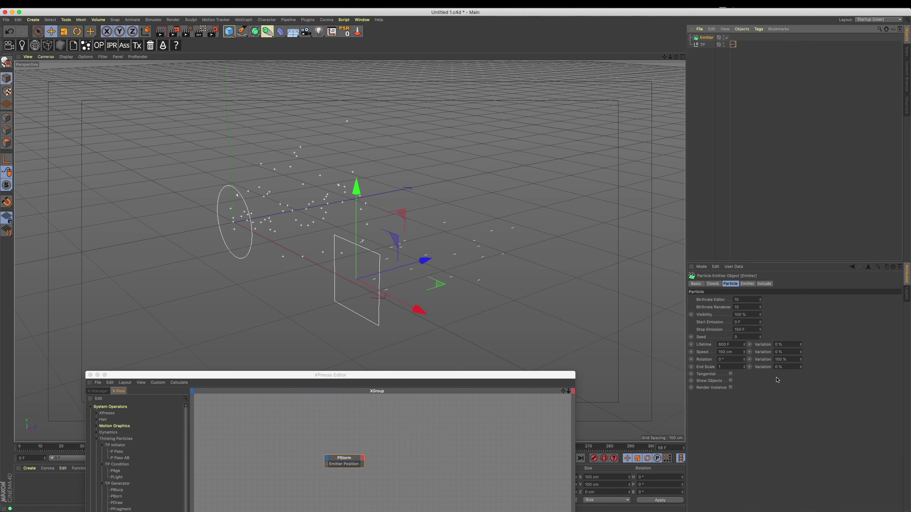
pyautogui.click(342, 465)
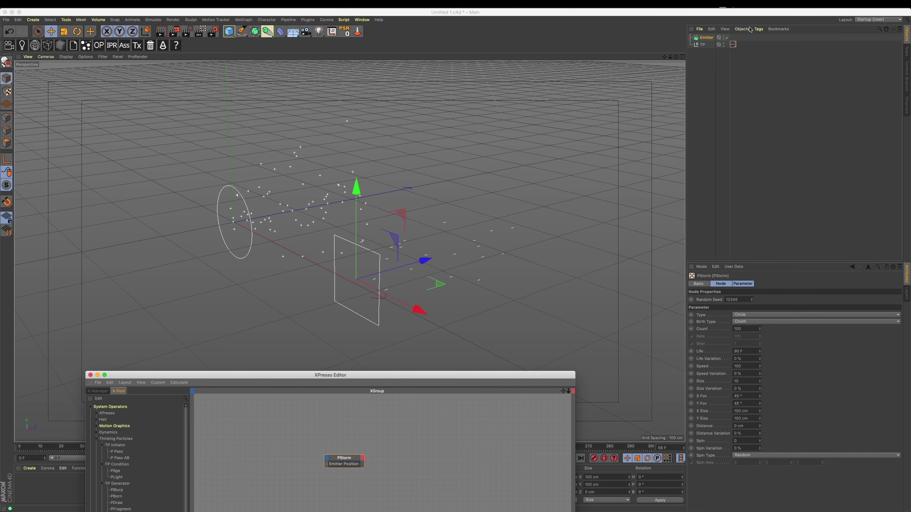
pyautogui.click(770, 83)
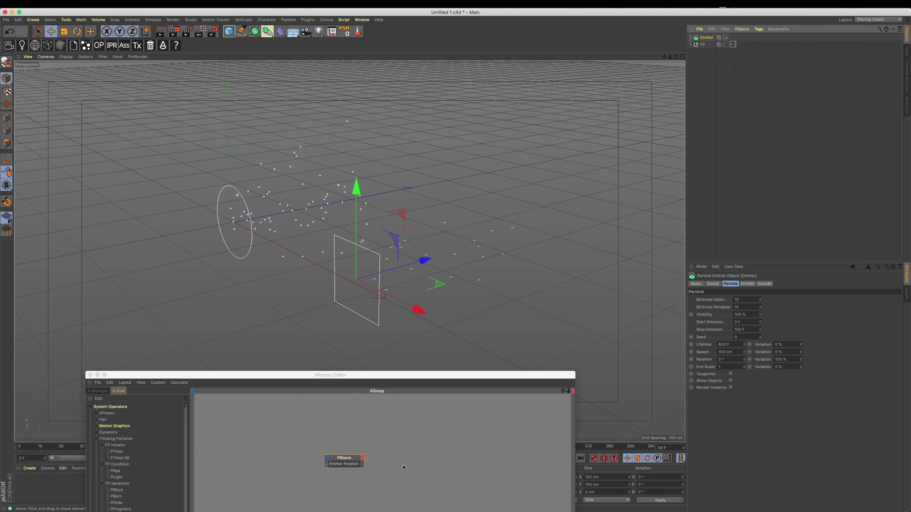
pyautogui.click(340, 465)
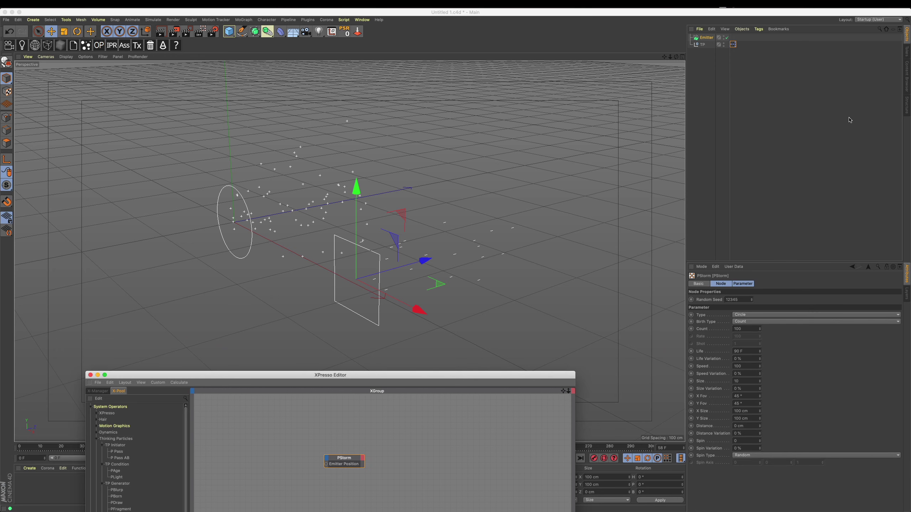
pyautogui.click(705, 38)
pyautogui.press('Delete')
# Inspect PStorm's Birth Type options, leaving them unchanged.
pyautogui.click(725, 37)
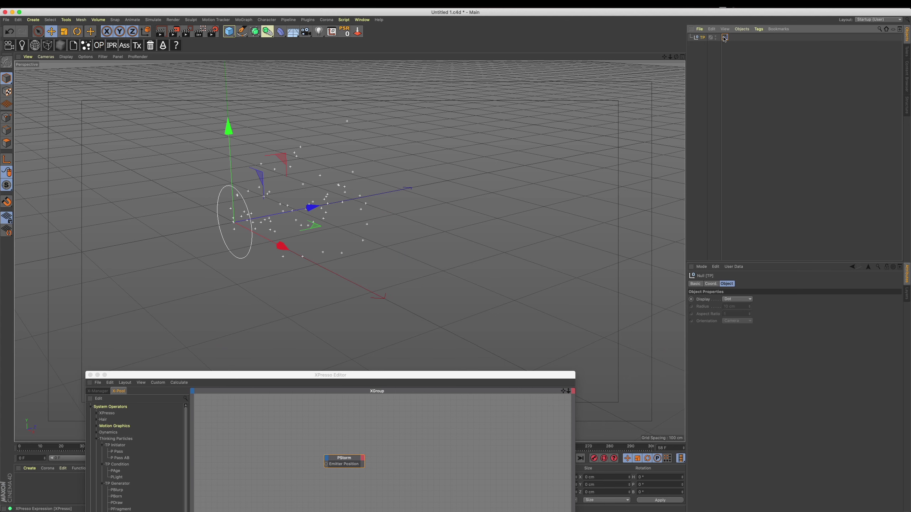
pyautogui.click(365, 458)
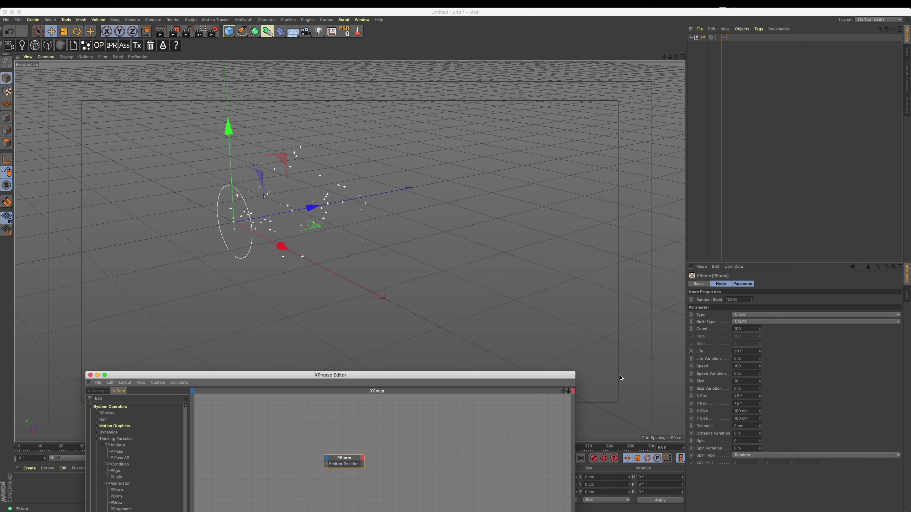
pyautogui.moveTo(706, 322); pyautogui.dragTo(760, 324)
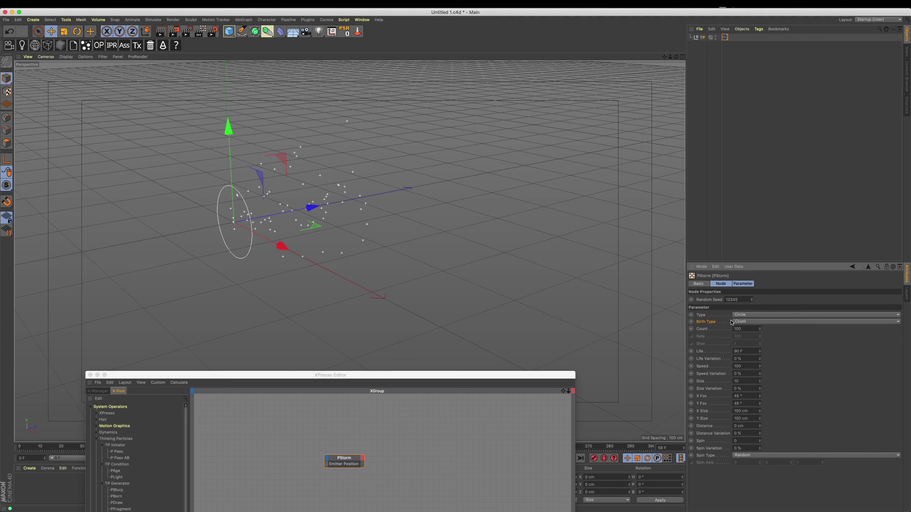
pyautogui.click(739, 323)
pyautogui.press('Escape')
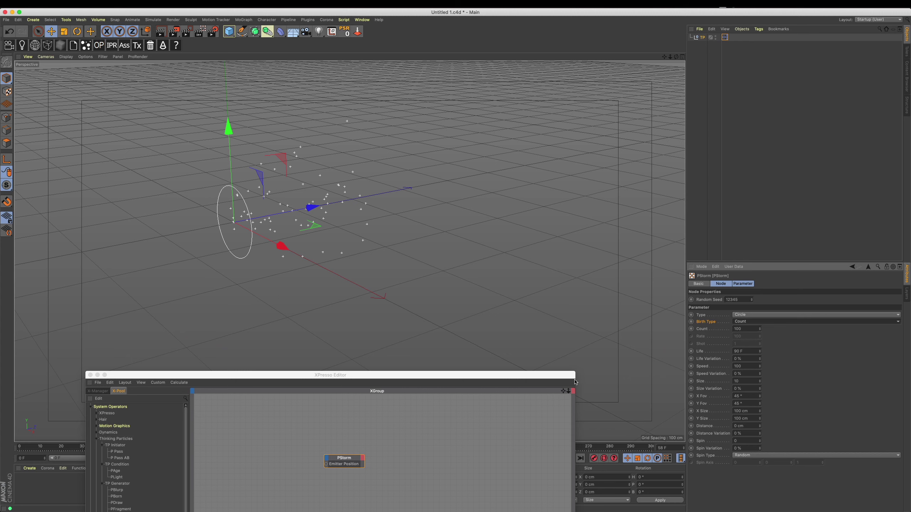
# Replay the animation from frame 0 and orbit around the particle cloud.
pyautogui.moveTo(509, 375); pyautogui.dragTo(522, 498)
pyautogui.click(513, 458)
pyautogui.click(546, 458)
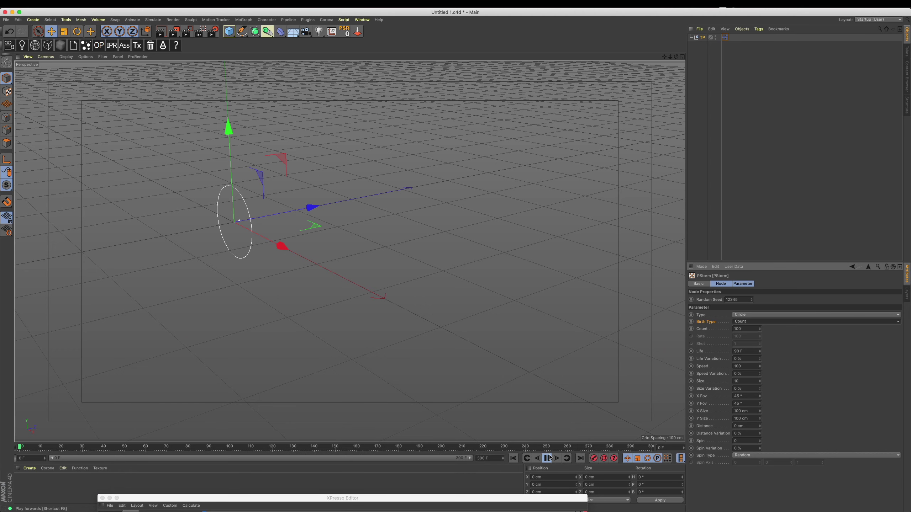
pyautogui.moveTo(301, 132)
pyautogui.mouseDown()
pyautogui.moveTo(431, 165)
pyautogui.moveTo(487, 240)
pyautogui.mouseUp()
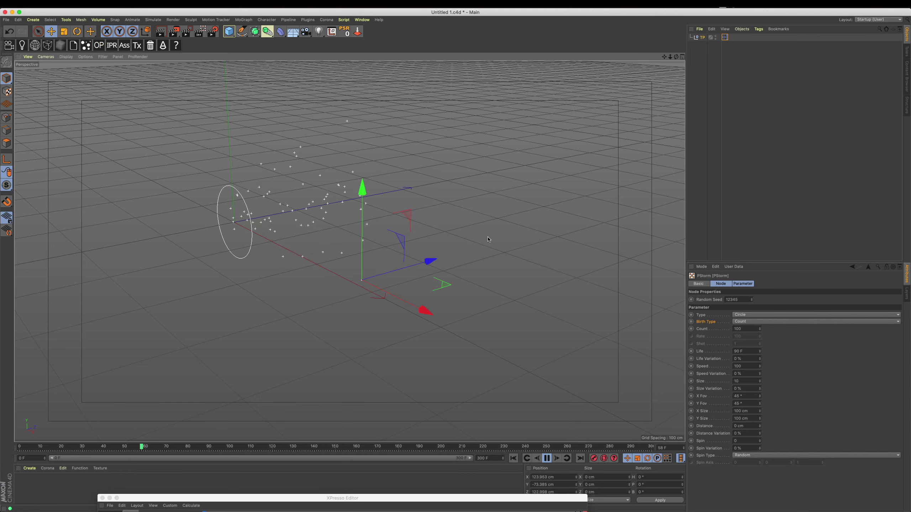
pyautogui.click(546, 459)
pyautogui.moveTo(345, 498); pyautogui.dragTo(455, 318)
pyautogui.keyDown('alt'); pyautogui.moveTo(348, 210); pyautogui.dragTo(477, 348); pyautogui.keyUp('alt')
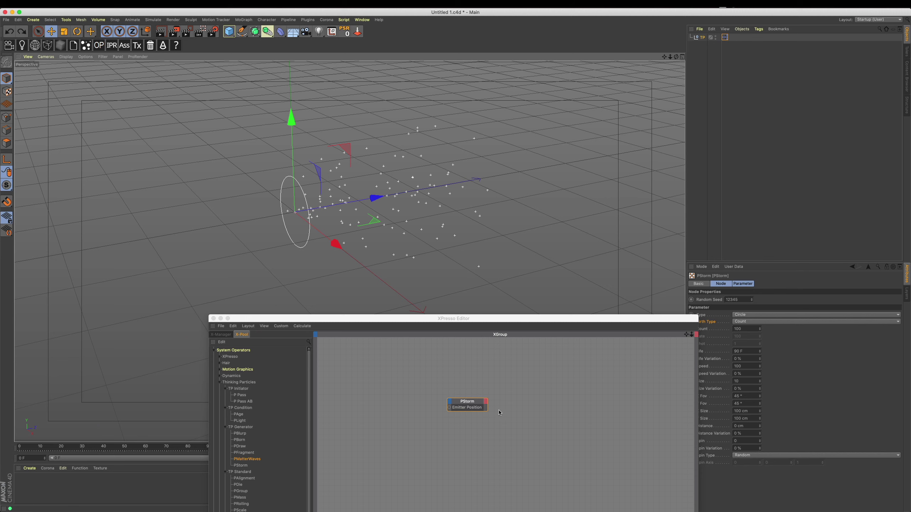
# Enlarge the PStorm node and inspect its input and output port lists.
pyautogui.moveTo(487, 414); pyautogui.dragTo(487, 458)
pyautogui.moveTo(466, 395); pyautogui.dragTo(549, 387)
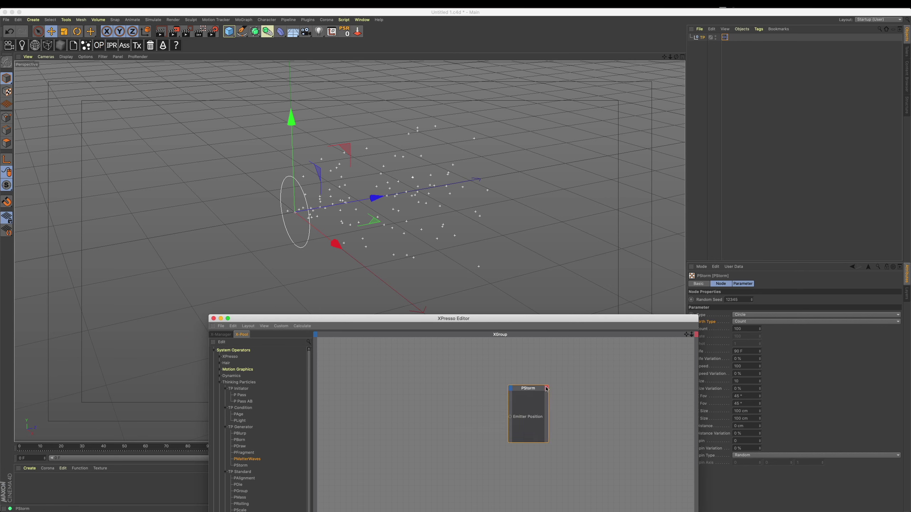
pyautogui.moveTo(566, 425); pyautogui.dragTo(601, 425)
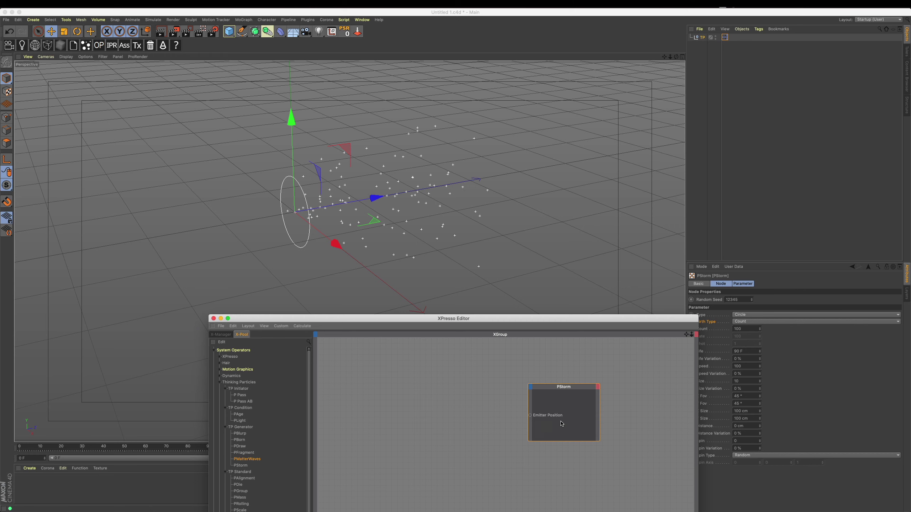
pyautogui.click(531, 389)
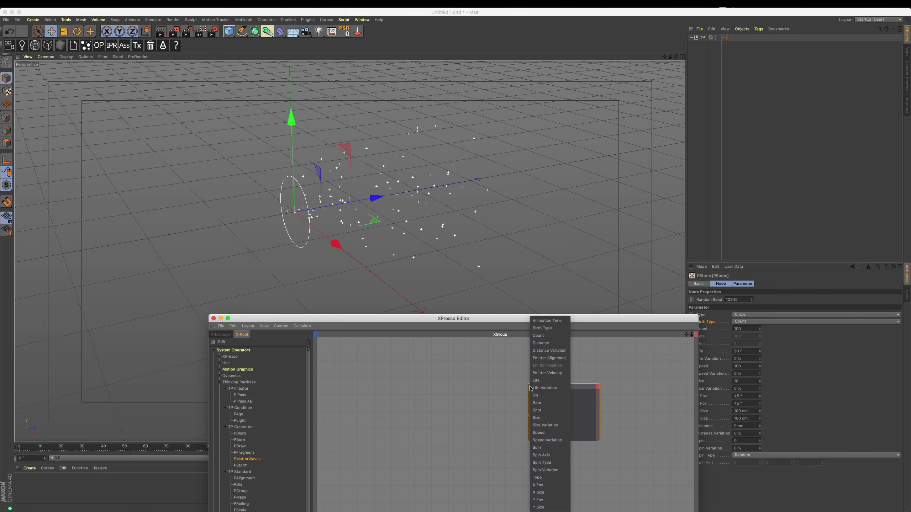
pyautogui.click(598, 386)
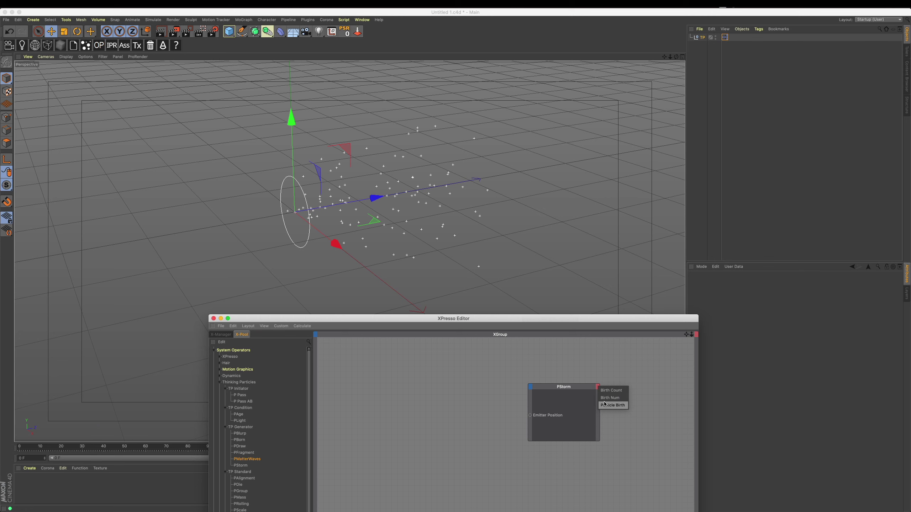
pyautogui.moveTo(564, 388); pyautogui.dragTo(493, 389)
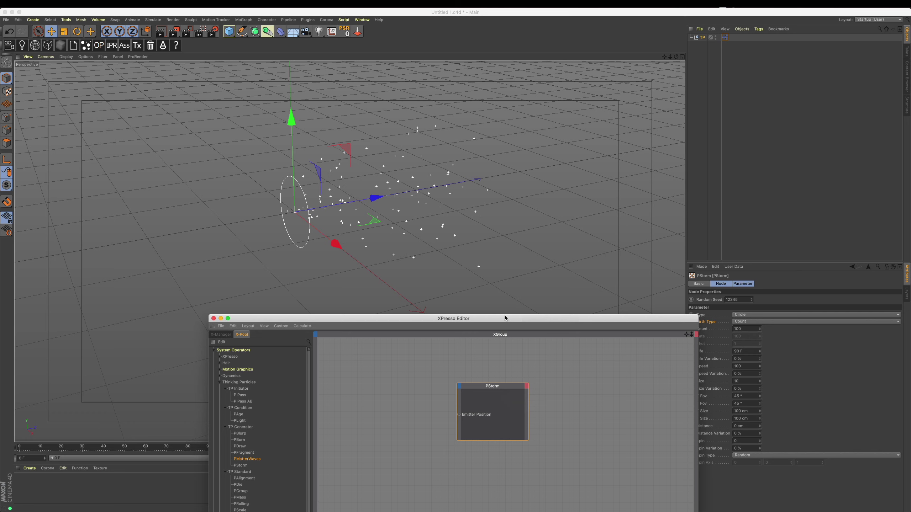
pyautogui.moveTo(505, 319); pyautogui.dragTo(497, 284)
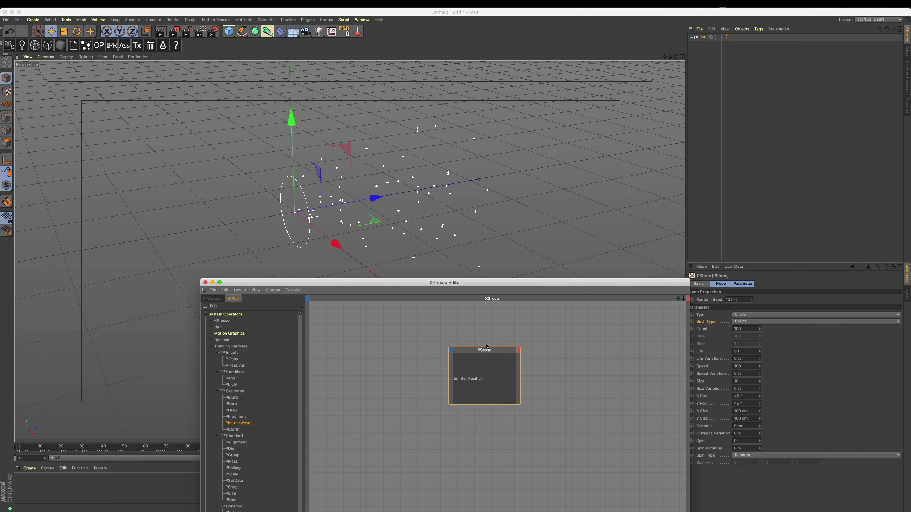
# Test wires from PStorm's Emitter Position input, then drag the TP object into the graph.
pyautogui.moveTo(451, 379); pyautogui.dragTo(378, 374)
pyautogui.moveTo(378, 372); pyautogui.dragTo(378, 371)
pyautogui.moveTo(494, 352); pyautogui.dragTo(557, 351)
pyautogui.moveTo(513, 378); pyautogui.dragTo(491, 379)
pyautogui.moveTo(454, 430)
pyautogui.mouseDown()
pyautogui.moveTo(379, 396)
pyautogui.moveTo(415, 387)
pyautogui.moveTo(377, 359)
pyautogui.moveTo(431, 392)
pyautogui.moveTo(520, 398)
pyautogui.mouseUp()
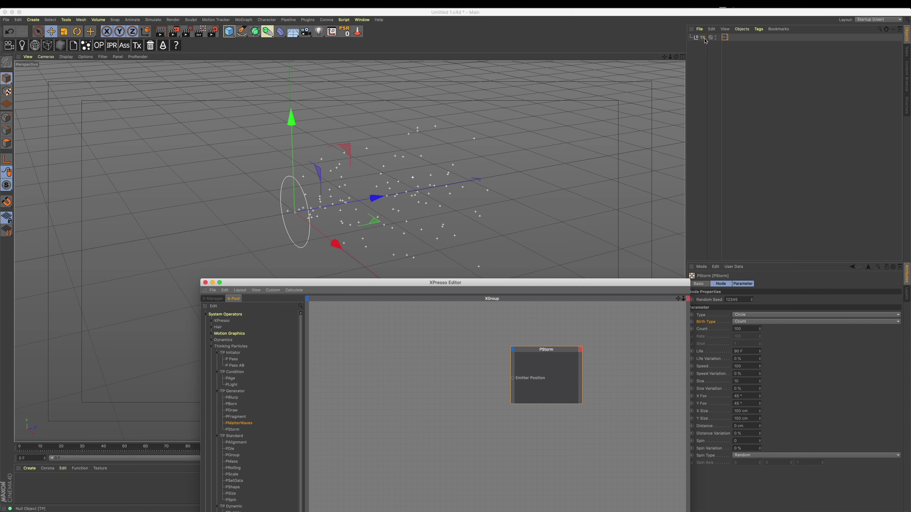
pyautogui.moveTo(704, 40)
pyautogui.mouseDown()
pyautogui.moveTo(391, 368)
pyautogui.moveTo(428, 397)
pyautogui.mouseUp()
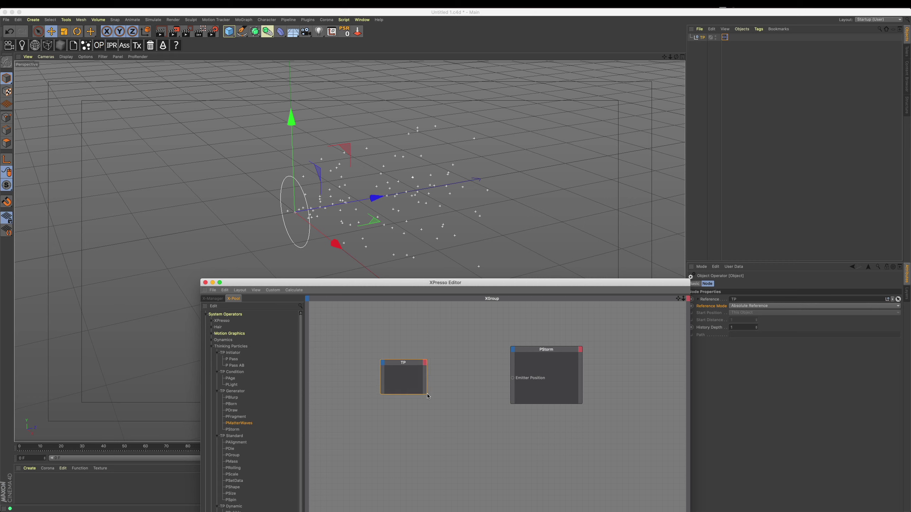
# Collapse, expand, widen and reposition the TP node in the XPresso graph.
pyautogui.doubleClick(409, 362)
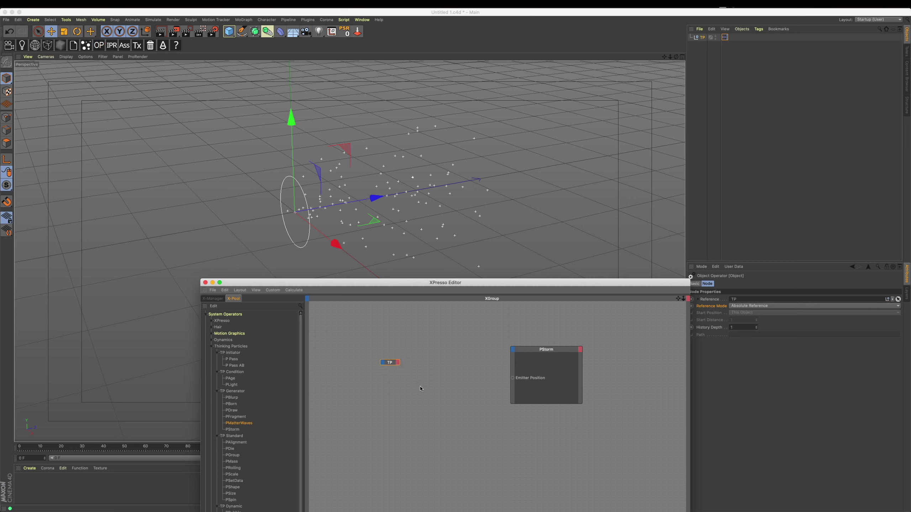
pyautogui.doubleClick(392, 364)
pyautogui.moveTo(412, 366); pyautogui.dragTo(394, 351)
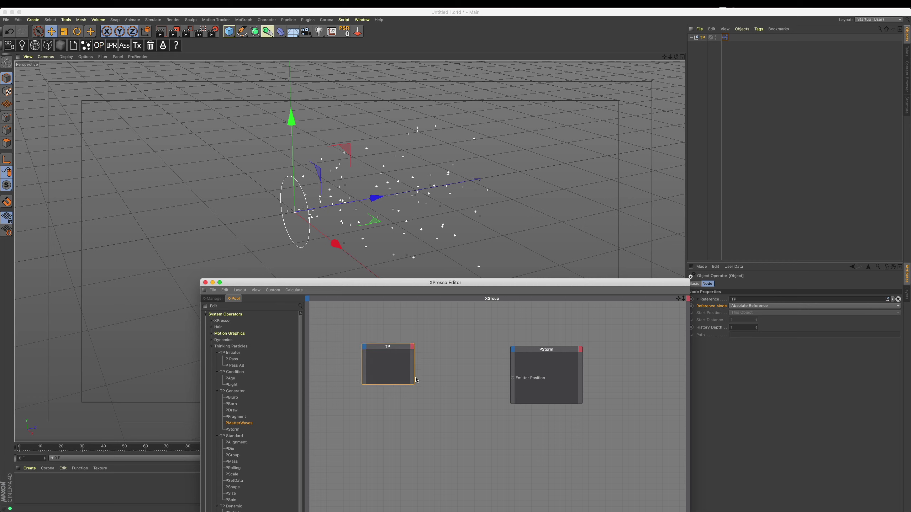
pyautogui.moveTo(414, 384); pyautogui.dragTo(420, 388)
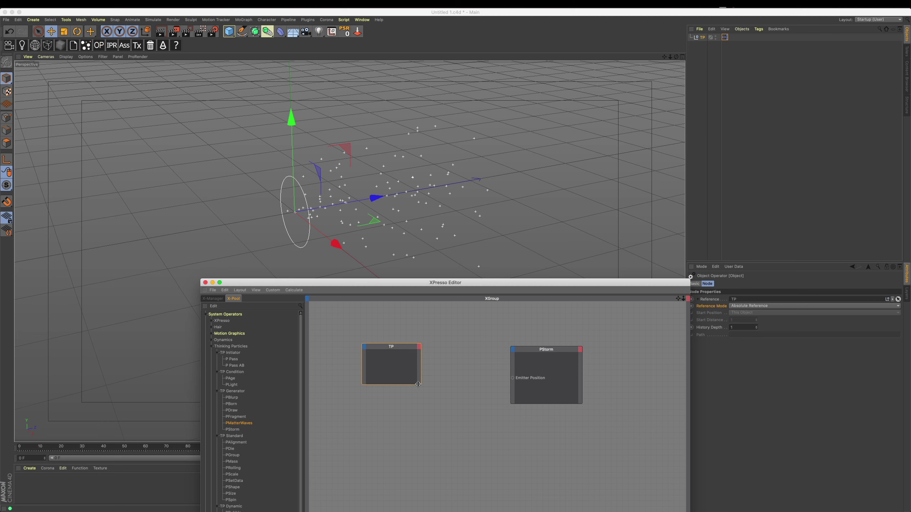
pyautogui.doubleClick(406, 346)
pyautogui.click(391, 347)
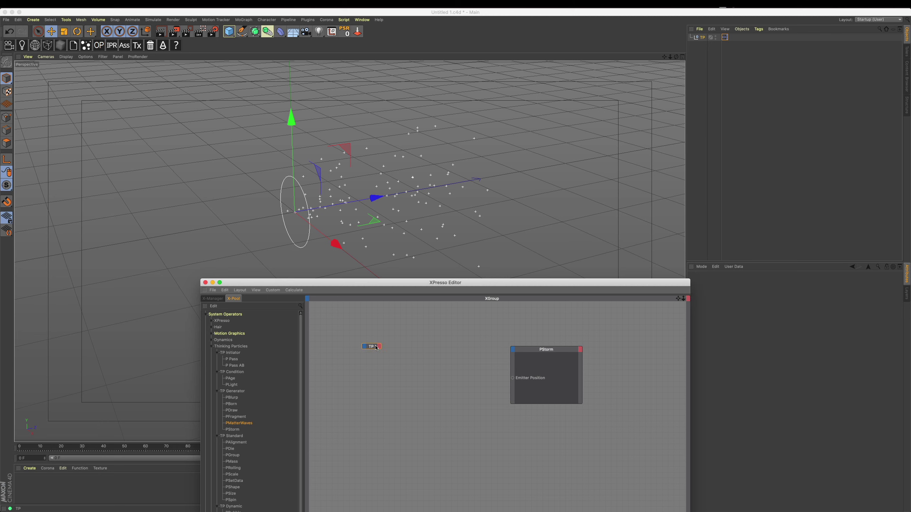
pyautogui.doubleClick(372, 347)
pyautogui.moveTo(387, 347); pyautogui.dragTo(409, 358)
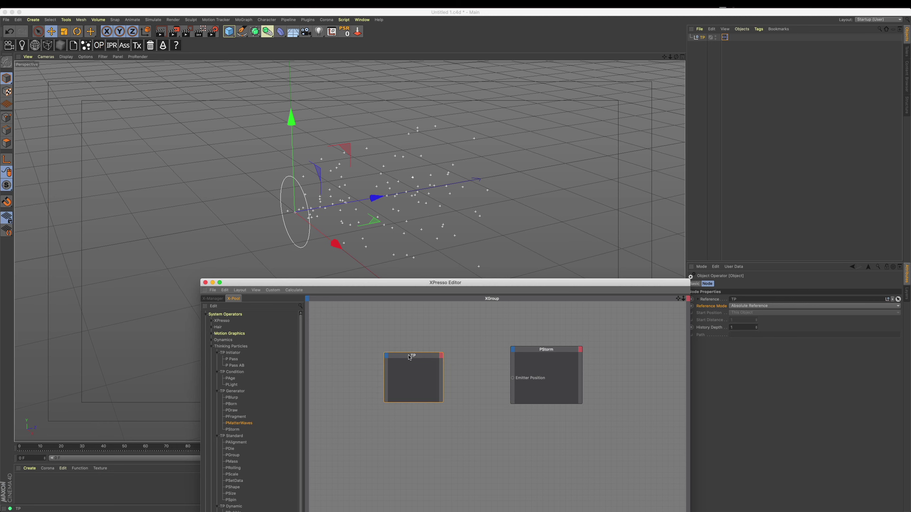
# Try dragging PStorm's Emitter Position link toward the TP node, and move the emitter in the viewport.
pyautogui.click(440, 357)
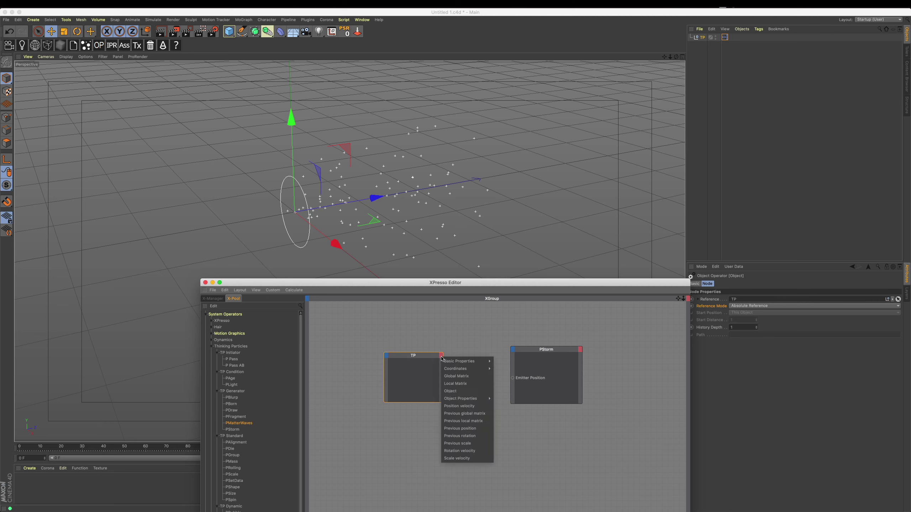
pyautogui.click(513, 377)
pyautogui.moveTo(508, 373); pyautogui.dragTo(415, 416)
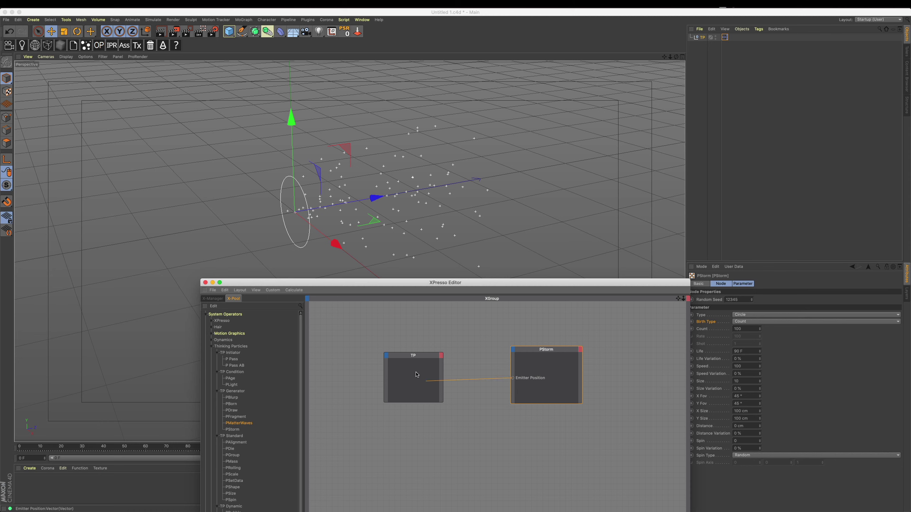
pyautogui.moveTo(451, 353)
pyautogui.mouseDown()
pyautogui.moveTo(468, 383)
pyautogui.moveTo(380, 398)
pyautogui.mouseUp()
pyautogui.moveTo(377, 198)
pyautogui.mouseDown()
pyautogui.moveTo(401, 214)
pyautogui.moveTo(412, 203)
pyautogui.mouseUp()
pyautogui.click(506, 380)
# Feed TP's Position output into PStorm's Emitter Position, then move the node editor aside.
pyautogui.moveTo(512, 378); pyautogui.dragTo(443, 360)
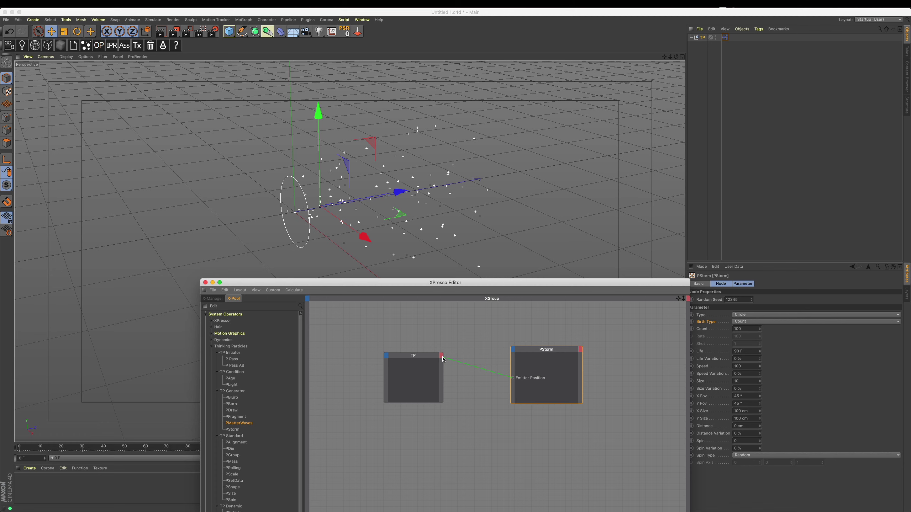
pyautogui.moveTo(443, 359); pyautogui.dragTo(386, 358)
pyautogui.moveTo(386, 359)
pyautogui.mouseDown()
pyautogui.moveTo(371, 362)
pyautogui.moveTo(385, 358)
pyautogui.mouseUp()
pyautogui.moveTo(386, 358); pyautogui.dragTo(442, 359)
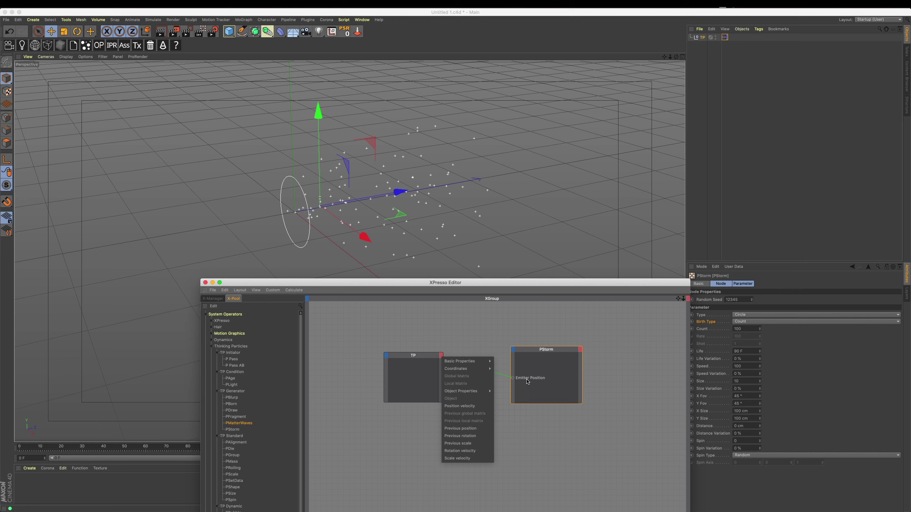
pyautogui.moveTo(466, 368)
pyautogui.click(553, 391)
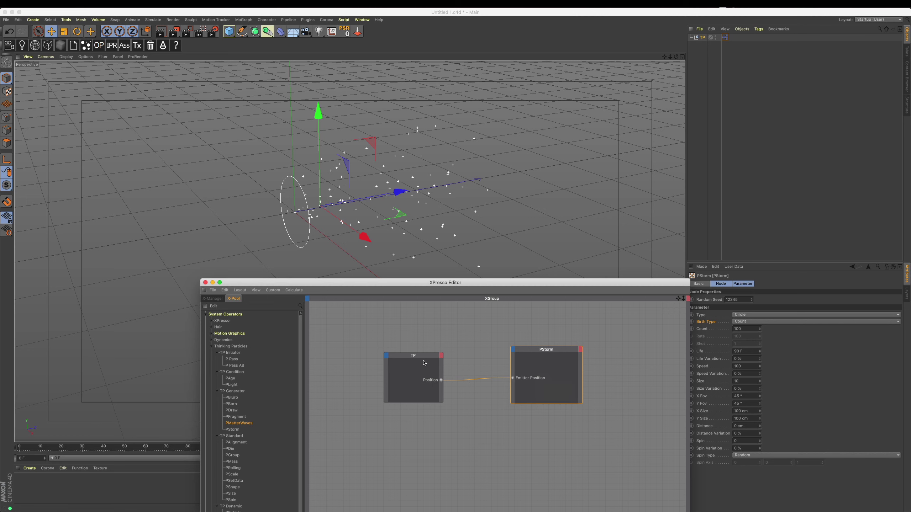
pyautogui.moveTo(425, 358); pyautogui.dragTo(429, 356)
pyautogui.moveTo(426, 284); pyautogui.dragTo(750, 282)
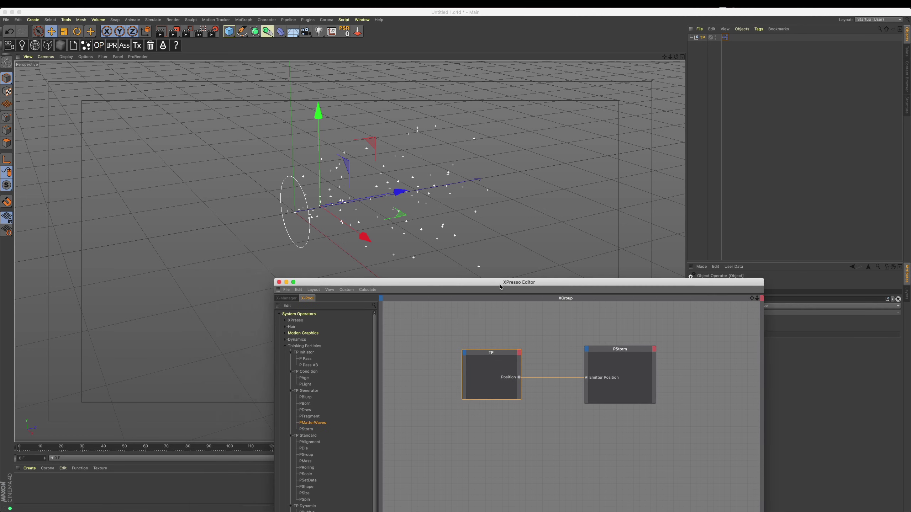
# Replay the particles from frame 0, dragging the emitter up and left, then stop playback.
pyautogui.click(513, 458)
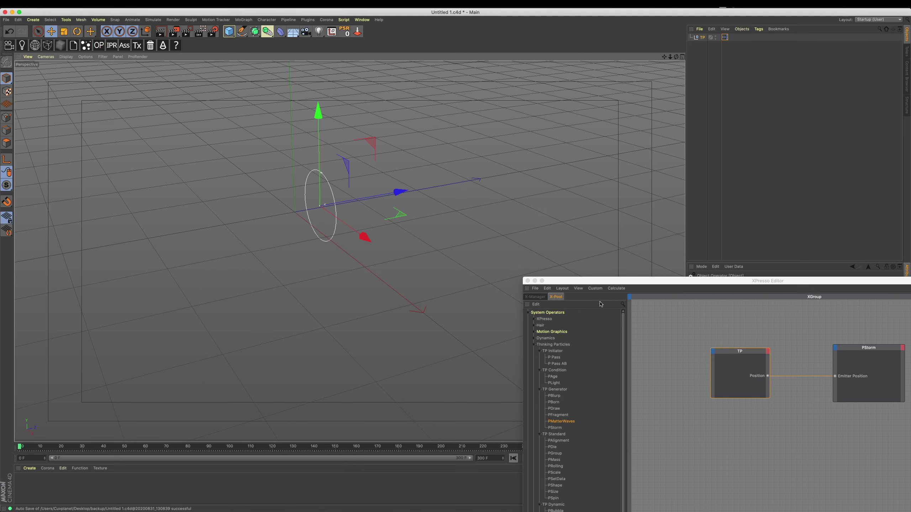
pyautogui.click(546, 458)
pyautogui.moveTo(501, 181); pyautogui.dragTo(404, 188)
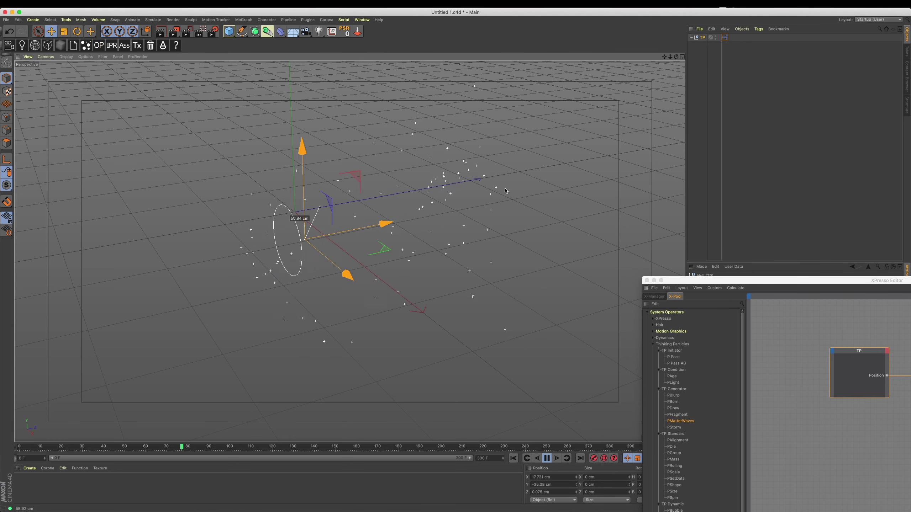
pyautogui.moveTo(403, 189); pyautogui.dragTo(535, 314)
pyautogui.click(546, 459)
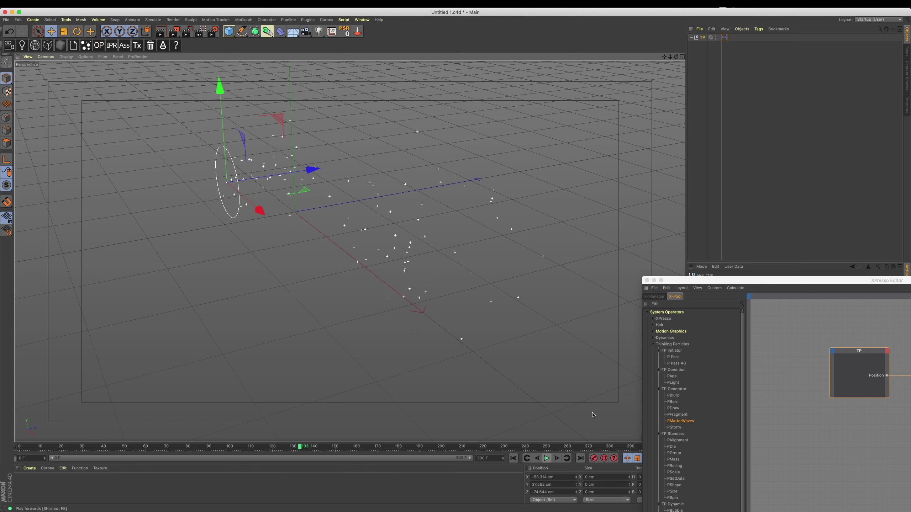
pyautogui.moveTo(699, 281)
pyautogui.mouseDown()
pyautogui.moveTo(505, 266)
pyautogui.moveTo(370, 184)
pyautogui.mouseUp()
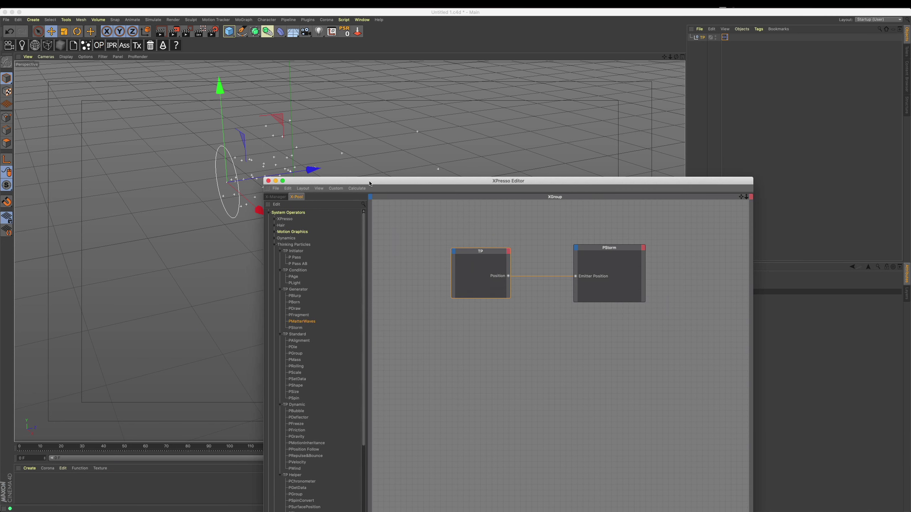
pyautogui.click(711, 61)
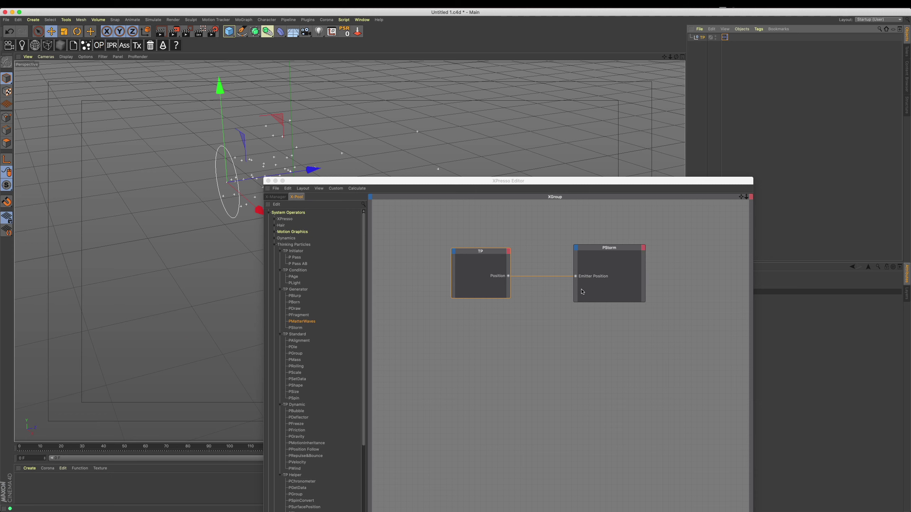
# Add an Emitter Alignment input port to the PStorm node.
pyautogui.click(576, 247)
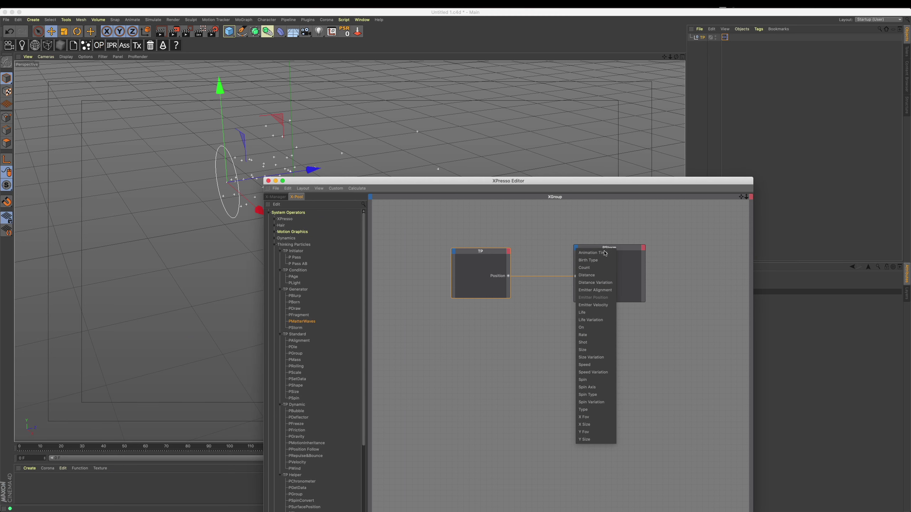
pyautogui.click(608, 293)
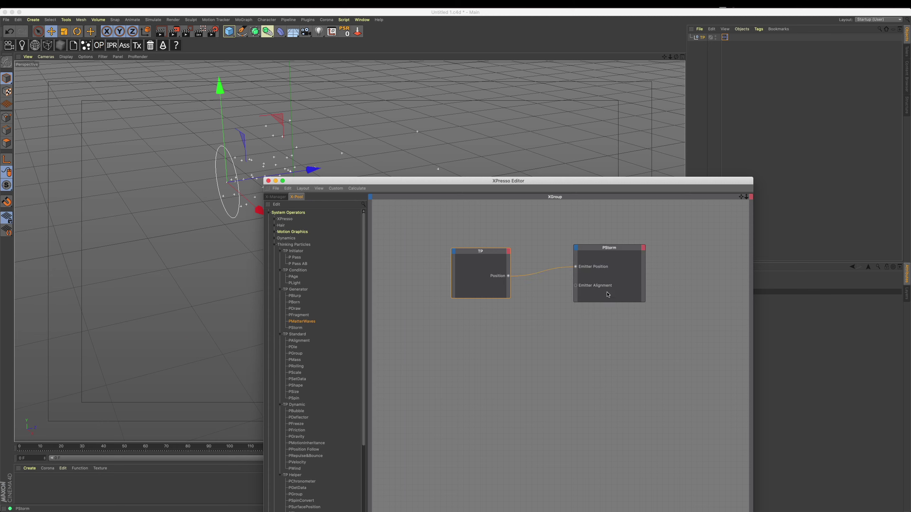
pyautogui.click(508, 251)
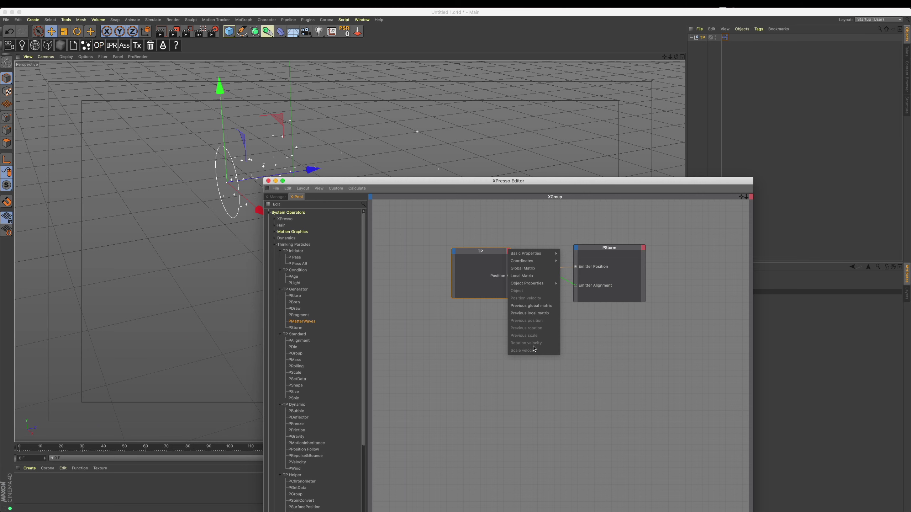
pyautogui.click(484, 275)
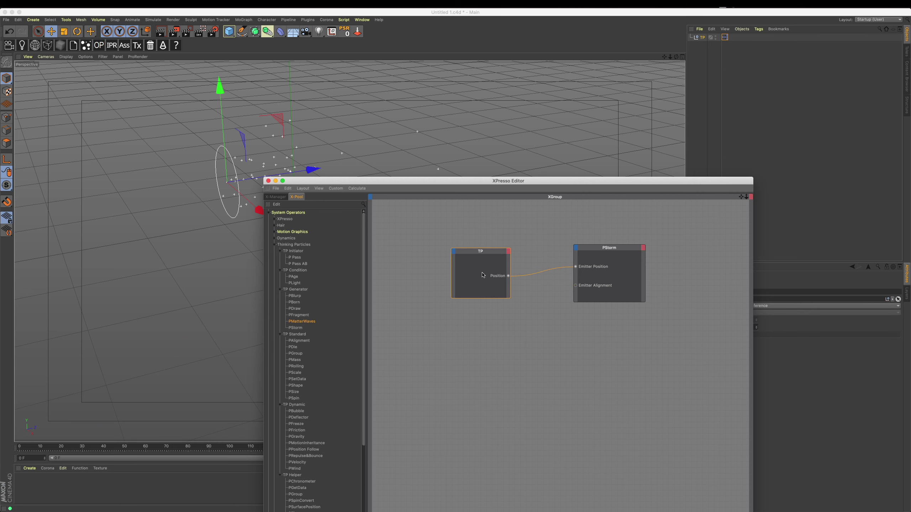
# Render the current frame in the viewport and reposition the node editor.
pyautogui.moveTo(507, 184); pyautogui.dragTo(576, 203)
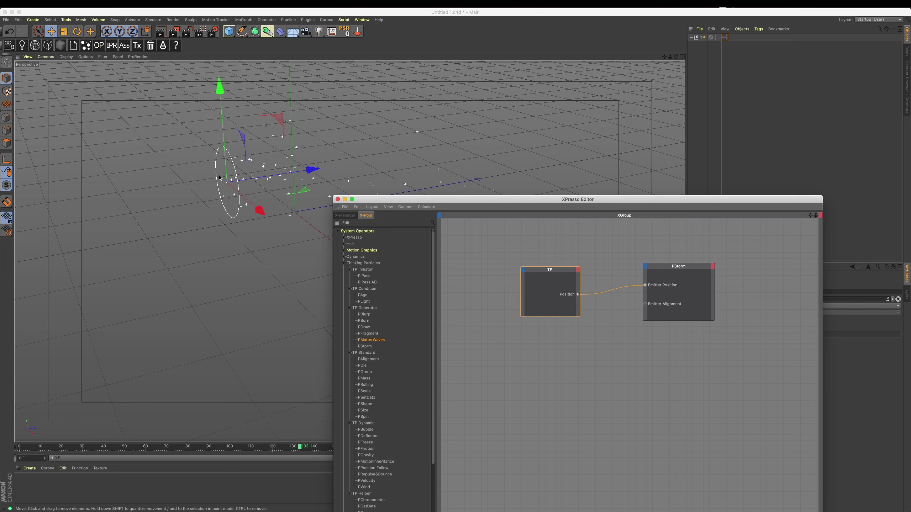
pyautogui.click(161, 31)
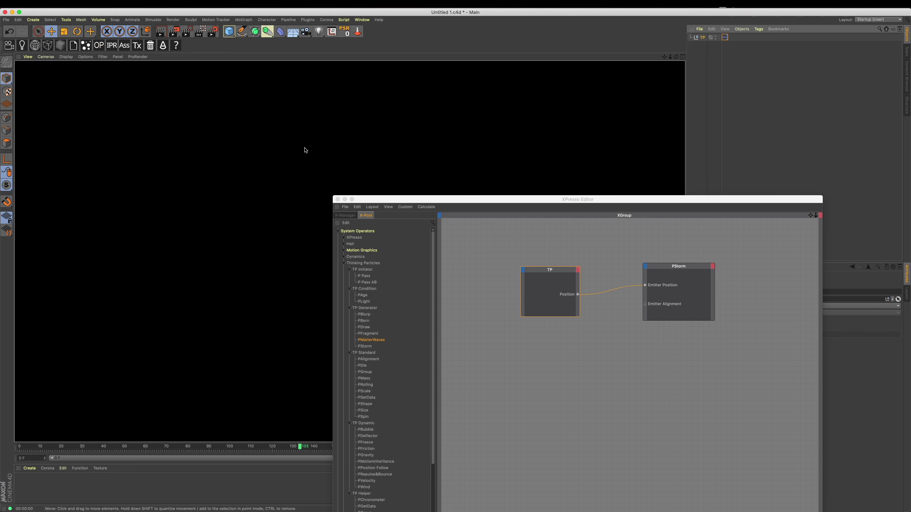
pyautogui.click(512, 264)
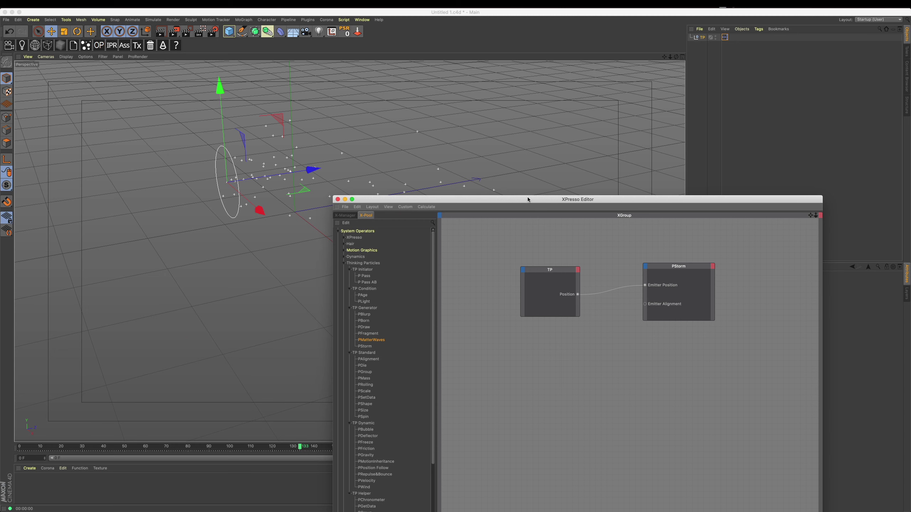
pyautogui.moveTo(528, 199); pyautogui.dragTo(492, 184)
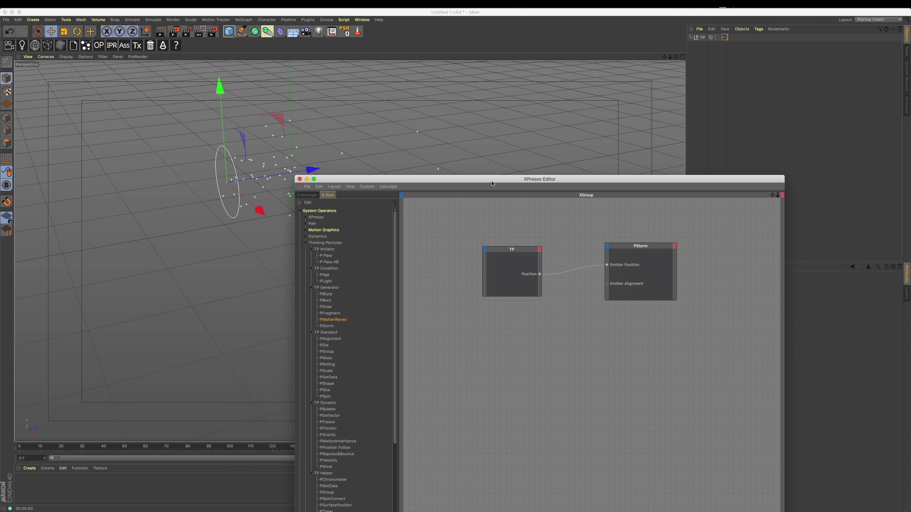
# Wire TP's Global Matrix output into PStorm's Emitter Alignment and rewind the timeline.
pyautogui.moveTo(611, 284); pyautogui.dragTo(548, 270)
pyautogui.click(547, 270)
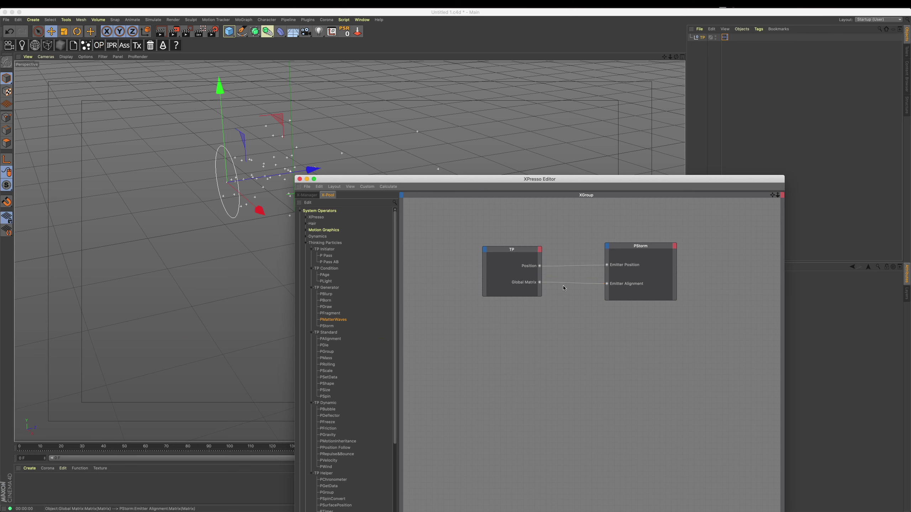
pyautogui.click(531, 289)
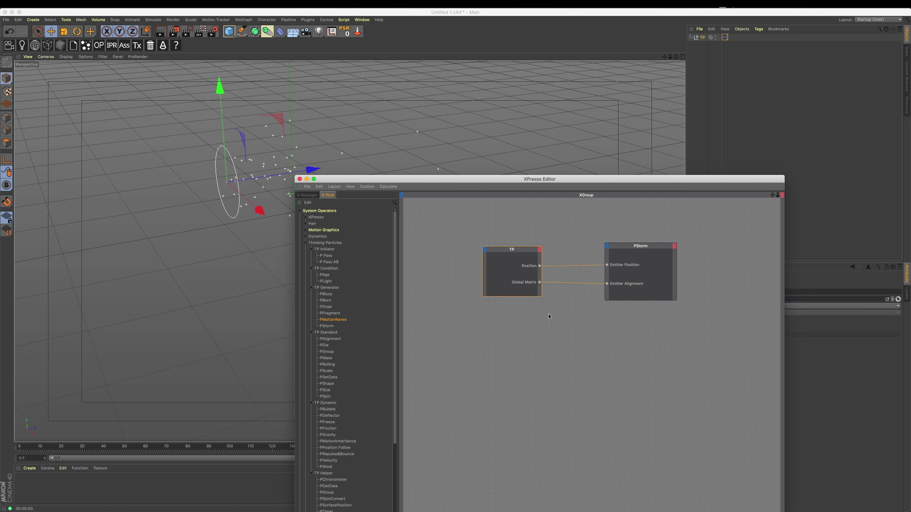
pyautogui.moveTo(556, 183); pyautogui.dragTo(678, 509)
pyautogui.click(547, 458)
pyautogui.click(513, 458)
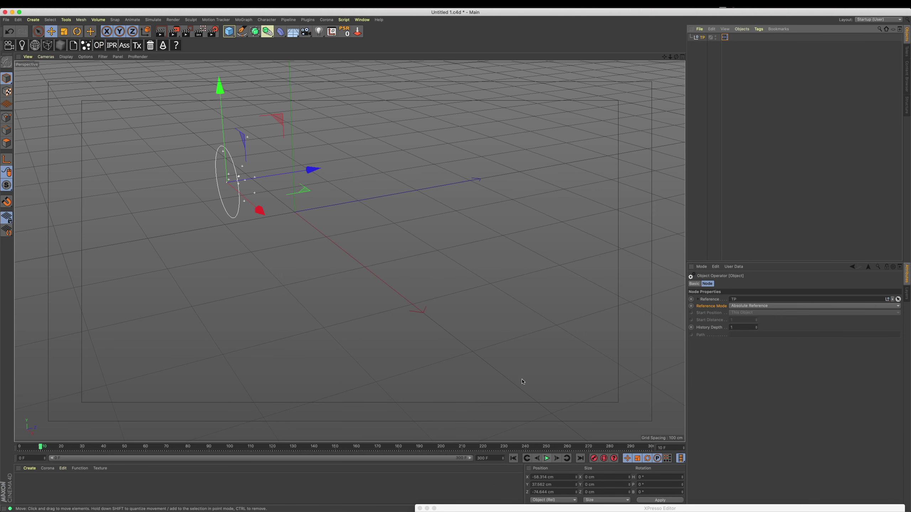
# Play the animation and rotate the emitter while the particles stream out.
pyautogui.click(547, 458)
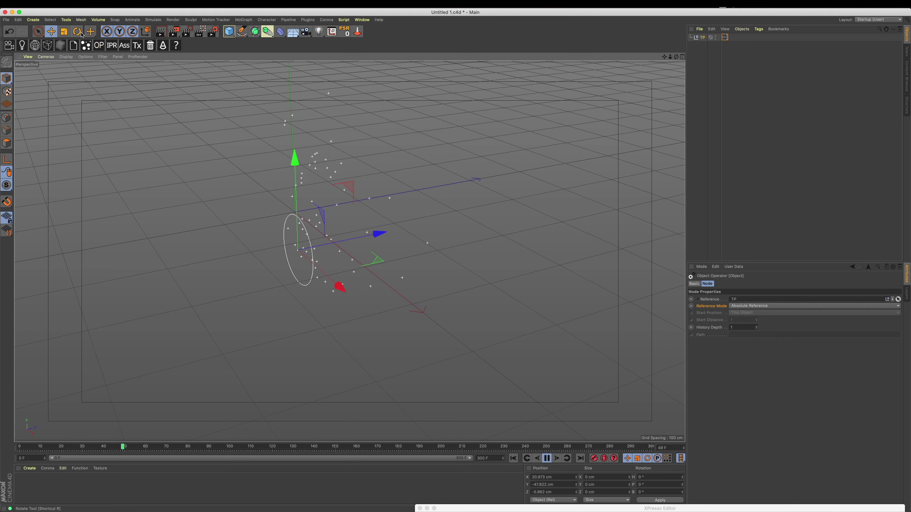
pyautogui.press('r')
pyautogui.moveTo(171, 173); pyautogui.dragTo(381, 414)
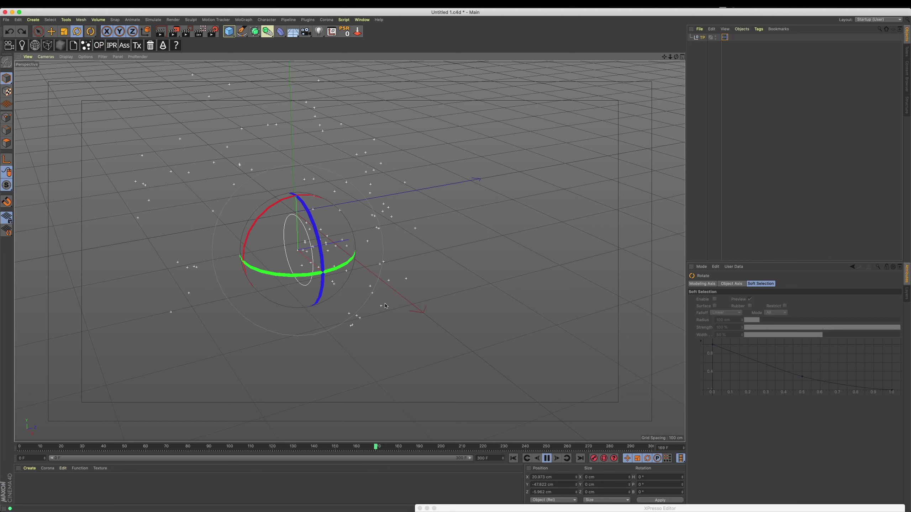
pyautogui.press('e')
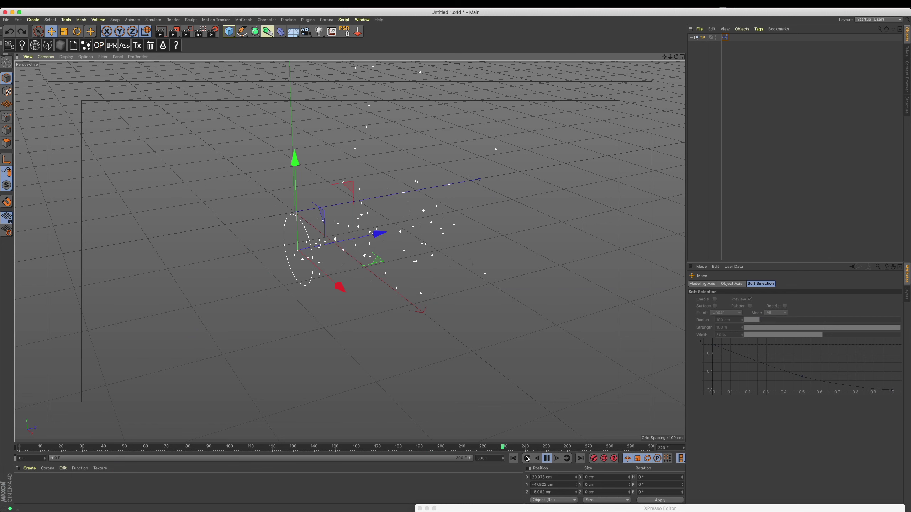
# Move the emitter up and left and replay the animation, shifting the node editor around.
pyautogui.click(491, 509)
pyautogui.moveTo(423, 190); pyautogui.dragTo(472, 139)
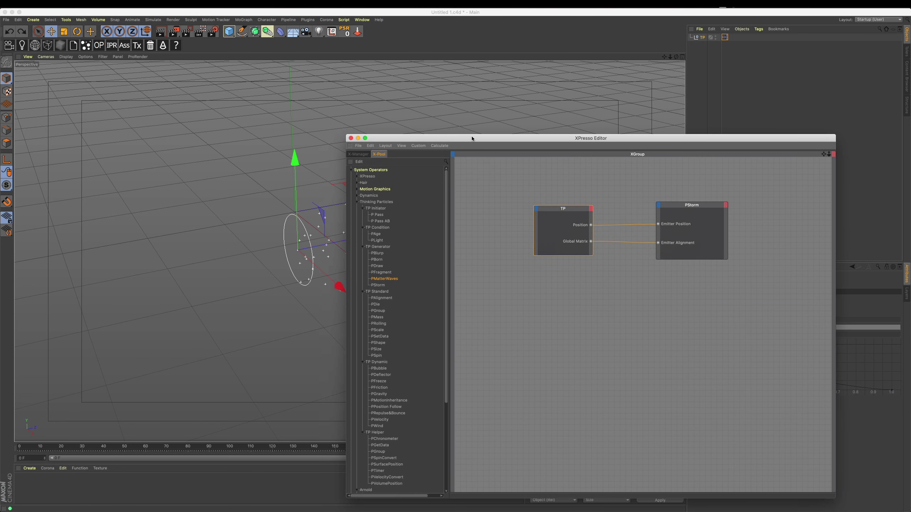
pyautogui.moveTo(297, 250); pyautogui.dragTo(158, 192)
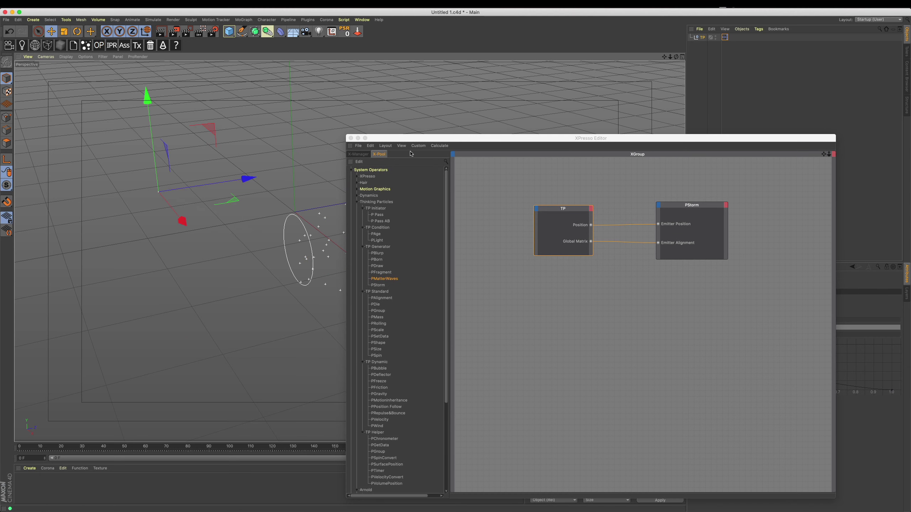
pyautogui.moveTo(416, 137); pyautogui.dragTo(642, 139)
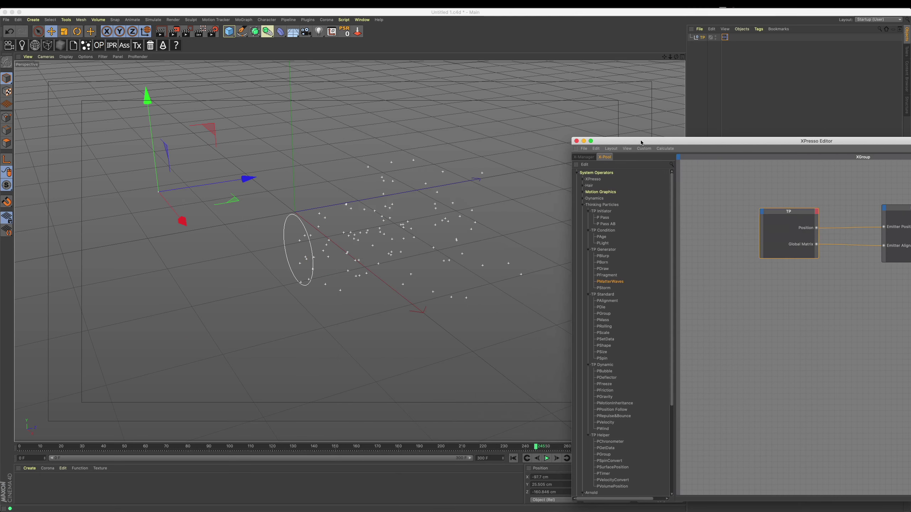
pyautogui.click(514, 458)
pyautogui.click(546, 459)
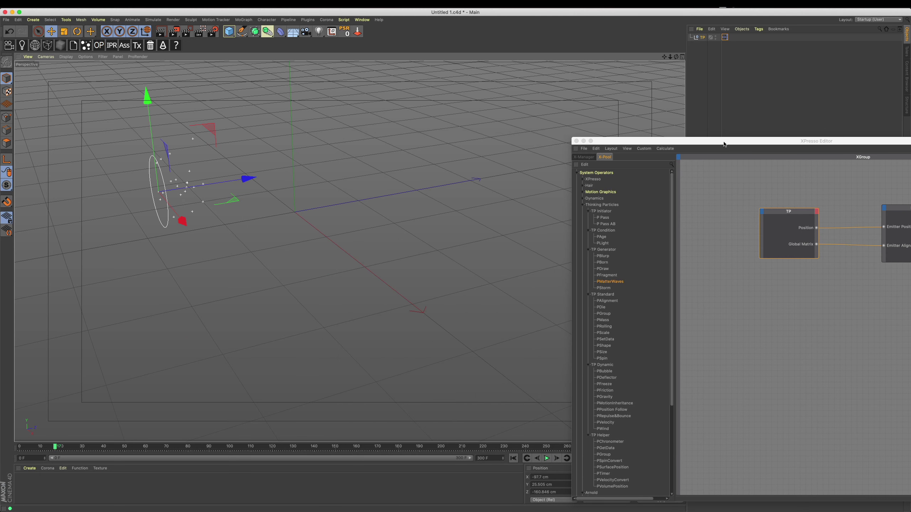
pyautogui.moveTo(726, 142); pyautogui.dragTo(479, 136)
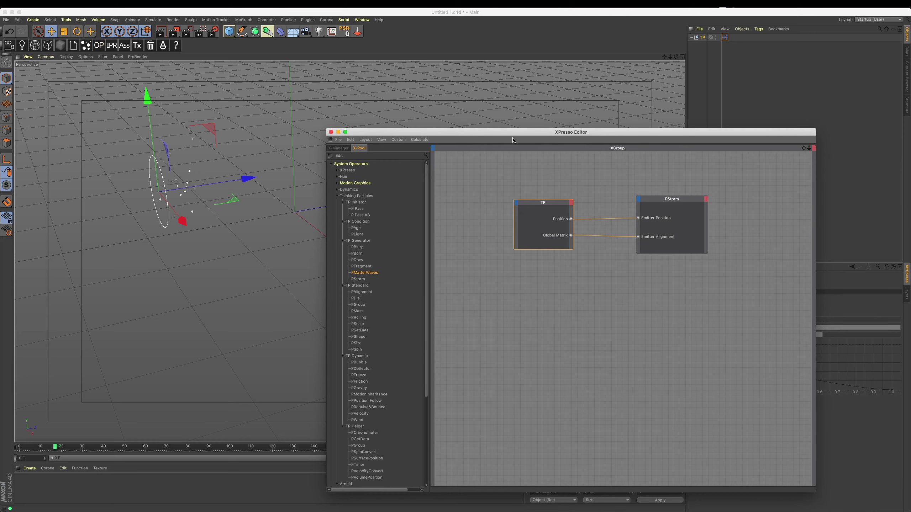
pyautogui.moveTo(514, 137)
pyautogui.mouseDown()
pyautogui.moveTo(706, 339)
pyautogui.moveTo(807, 325)
pyautogui.mouseUp()
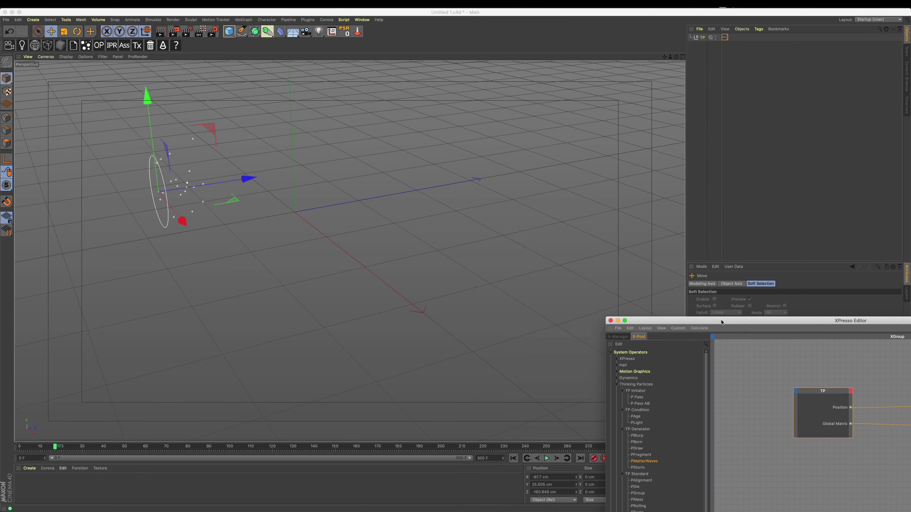
# Replay the simulation, stop at frame 74 and pan the viewport to recentre the particles.
pyautogui.click(513, 459)
pyautogui.click(547, 459)
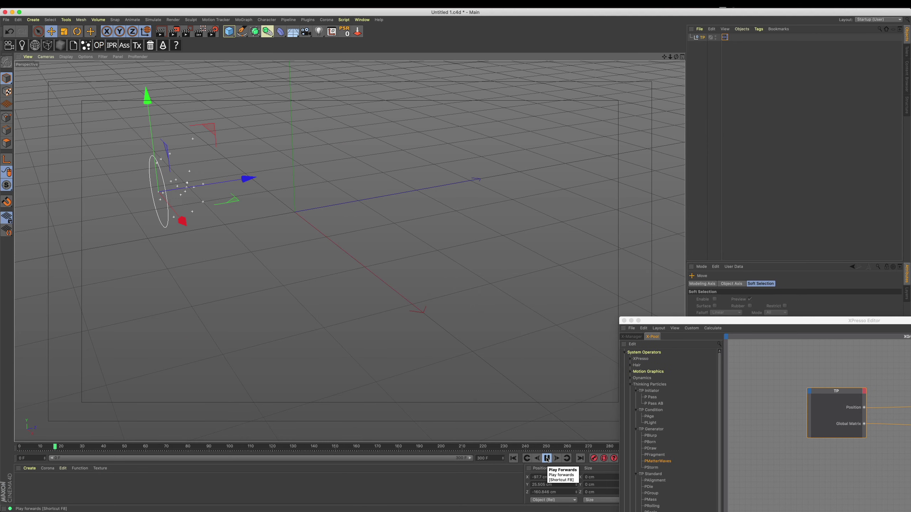
pyautogui.click(546, 459)
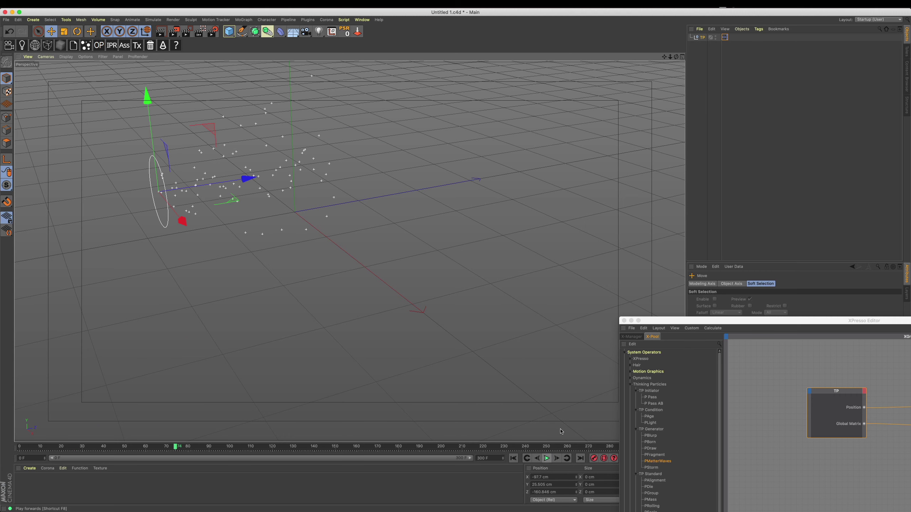
pyautogui.keyDown('alt'); pyautogui.moveTo(418, 254); pyautogui.dragTo(485, 268, button='middle'); pyautogui.keyUp('alt')
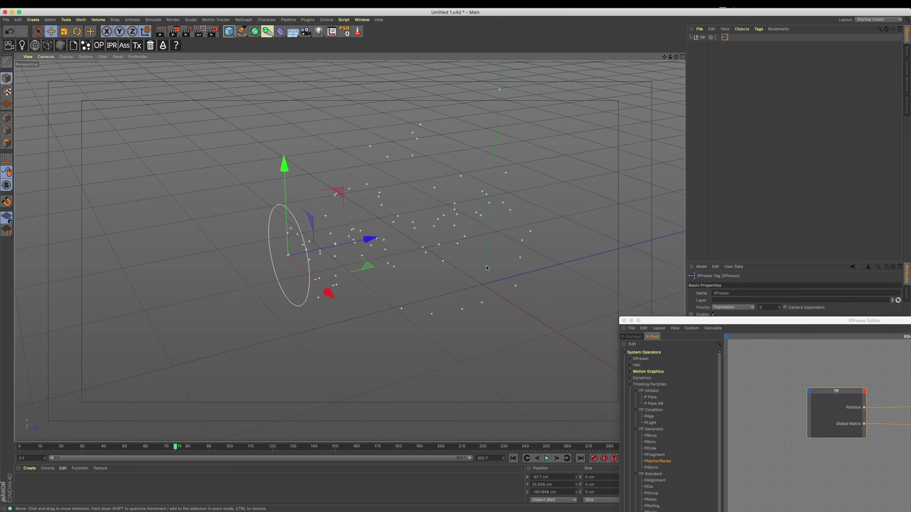
pyautogui.keyDown('alt'); pyautogui.moveTo(502, 276); pyautogui.dragTo(491, 269, button='middle'); pyautogui.keyUp('alt')
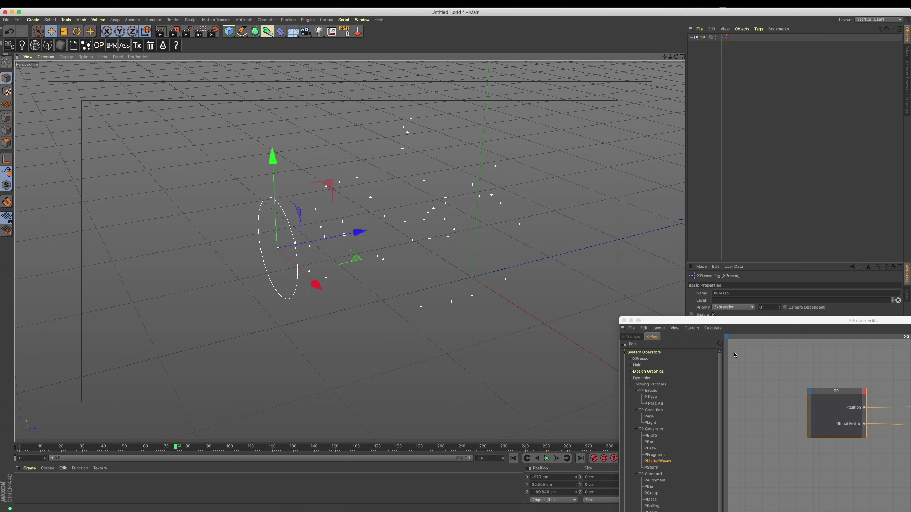
# Centre the XPresso editor and move the TP and PStorm nodes up and left in the graph.
pyautogui.moveTo(735, 323)
pyautogui.mouseDown()
pyautogui.moveTo(440, 134)
pyautogui.moveTo(527, 139)
pyautogui.mouseUp()
pyautogui.keyDown('alt'); pyautogui.moveTo(312, 238); pyautogui.dragTo(169, 244, button='middle'); pyautogui.keyUp('alt')
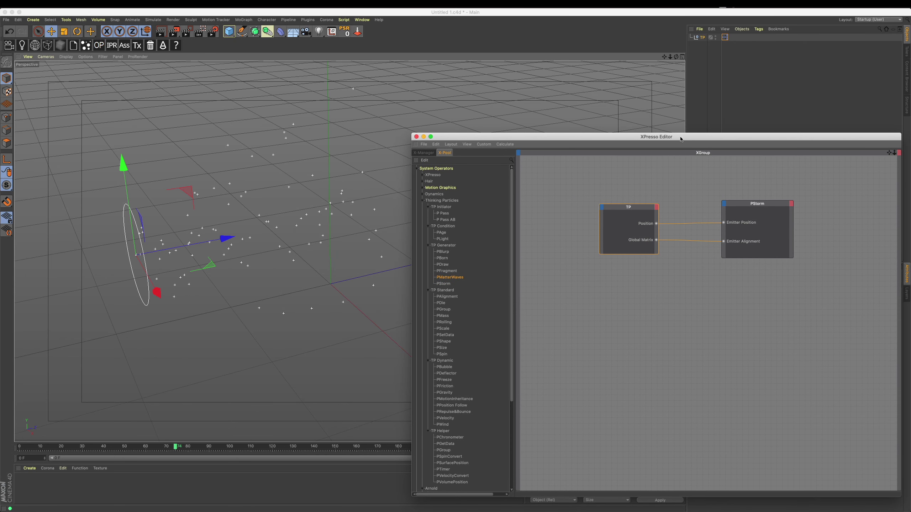
pyautogui.moveTo(609, 137); pyautogui.dragTo(506, 114)
pyautogui.moveTo(463, 167); pyautogui.dragTo(671, 256)
pyautogui.moveTo(624, 181); pyautogui.dragTo(590, 170)
pyautogui.moveTo(446, 153); pyautogui.dragTo(678, 249)
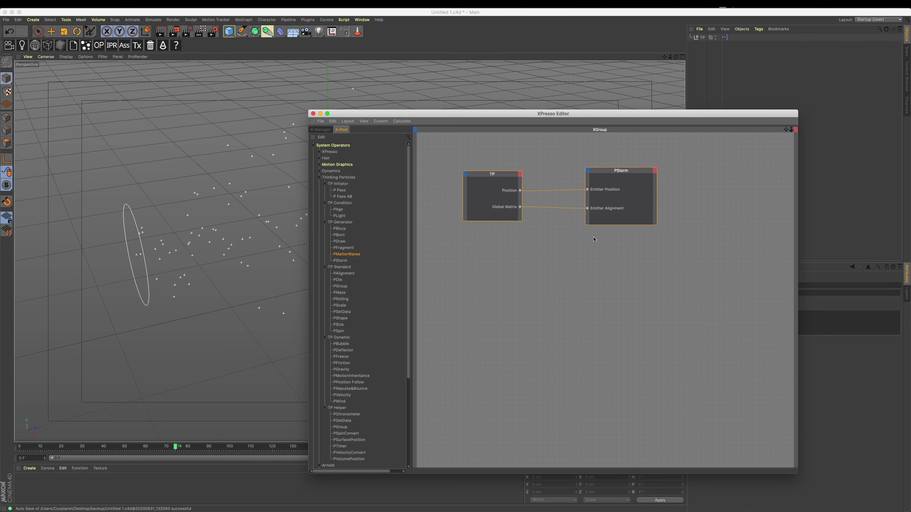
pyautogui.moveTo(454, 159)
pyautogui.mouseDown()
pyautogui.moveTo(777, 231)
pyautogui.moveTo(462, 315)
pyautogui.mouseUp()
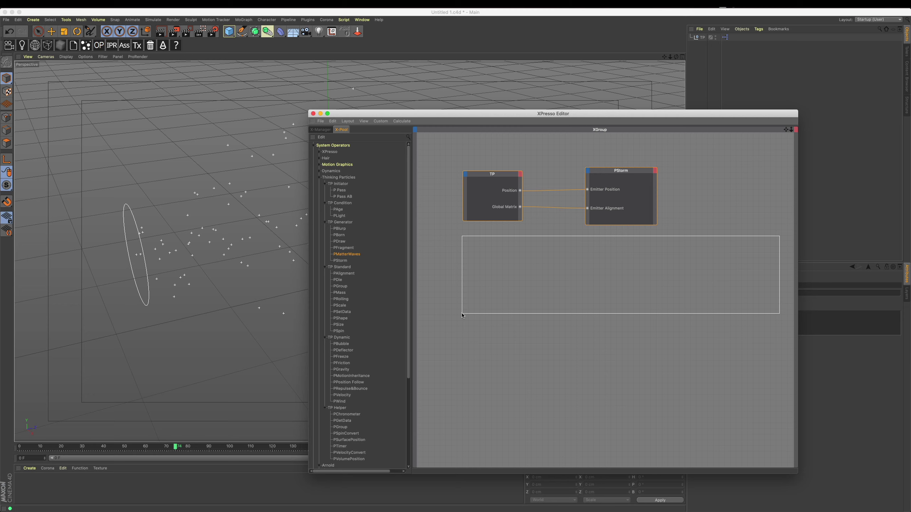
pyautogui.moveTo(462, 316); pyautogui.dragTo(463, 315)
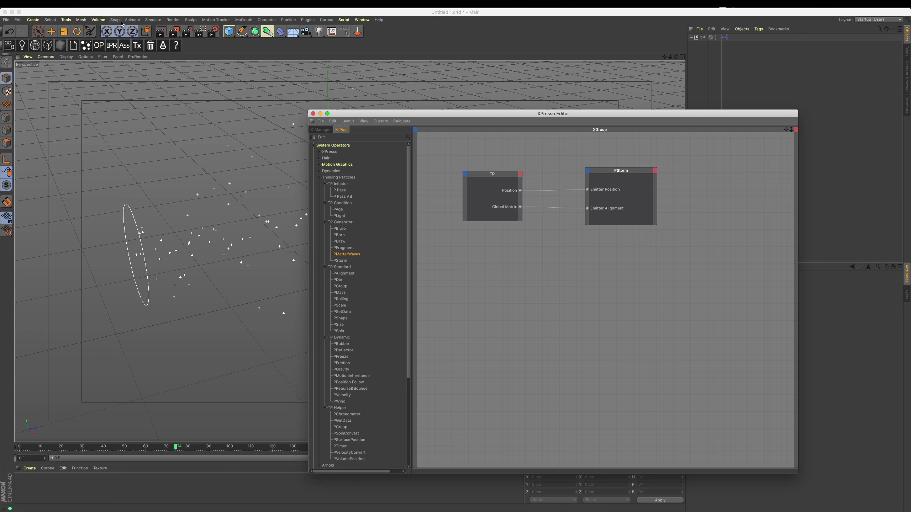
pyautogui.click(153, 19)
# Open Thinking Particles Settings from the Simulate menu and place it over the XPresso editor.
pyautogui.moveTo(162, 55)
pyautogui.click(380, 121)
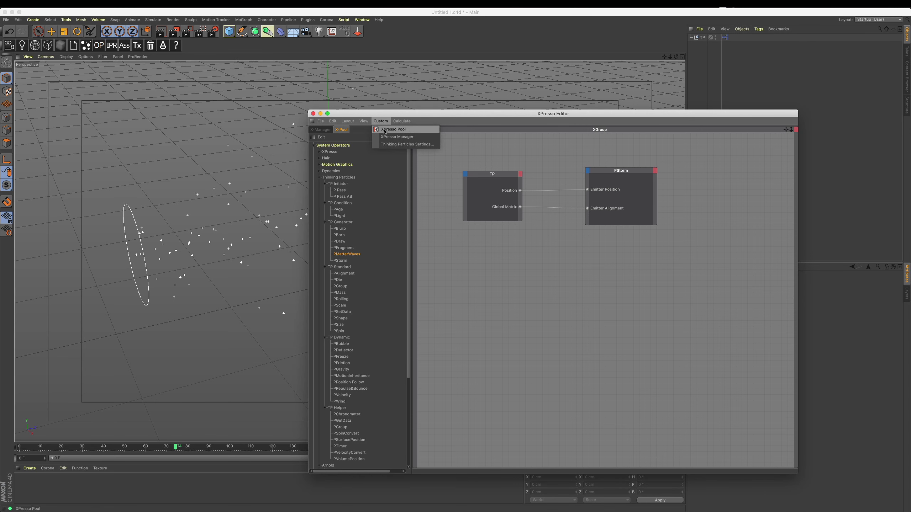
pyautogui.click(153, 19)
pyautogui.moveTo(163, 55)
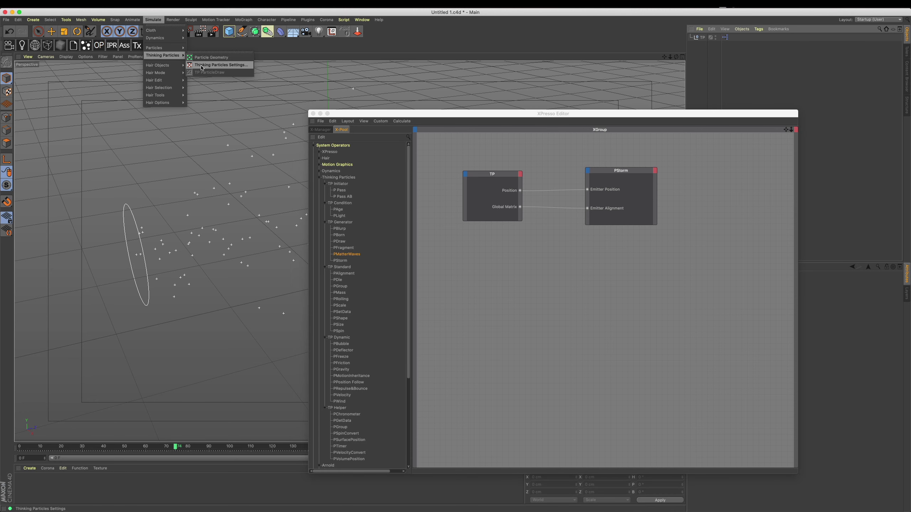
pyautogui.click(228, 67)
pyautogui.moveTo(282, 72); pyautogui.dragTo(583, 268)
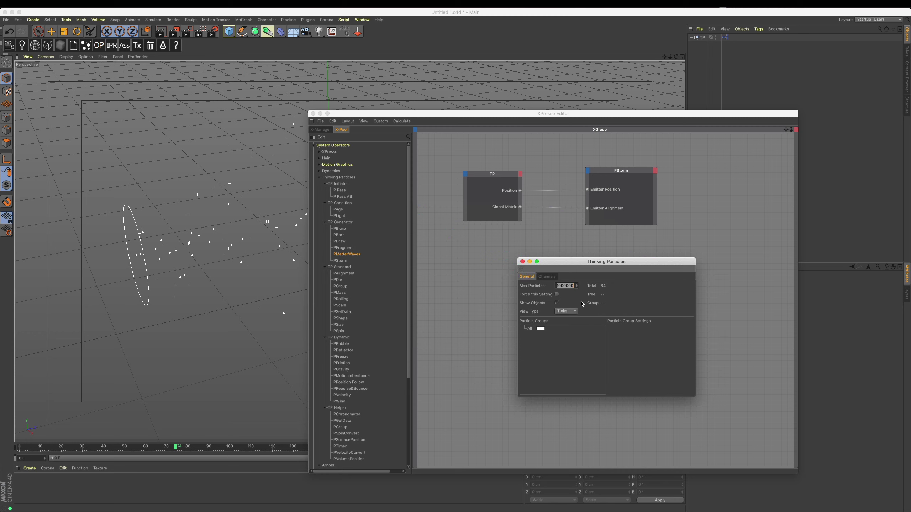
# Confirm Max Particles at 1000000 and toggle Force this Setting off.
pyautogui.click(571, 287)
pyautogui.press('Return')
pyautogui.click(570, 288)
pyautogui.press('Return')
pyautogui.click(557, 295)
pyautogui.click(556, 295)
pyautogui.click(558, 295)
# Try the Flakes, Dots, Drops and Wireframe Box view types, ending back on Ticks.
pyautogui.click(563, 311)
pyautogui.click(563, 326)
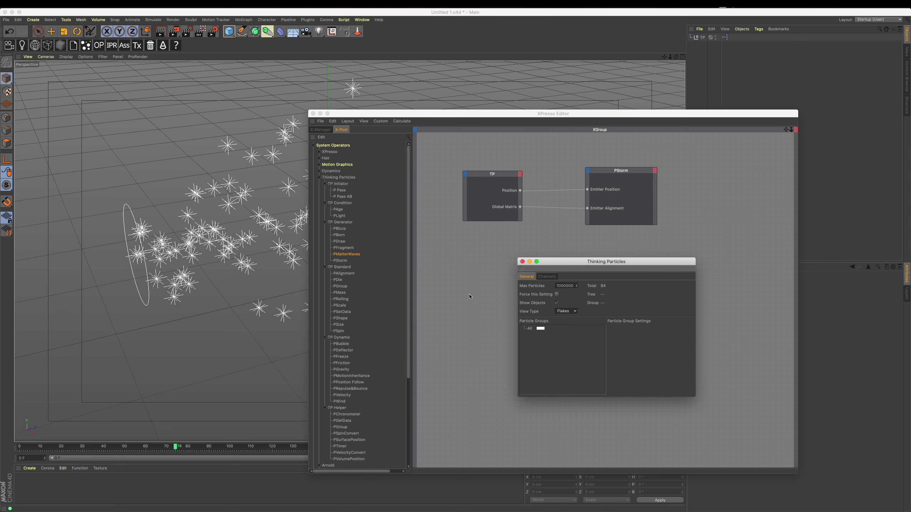
pyautogui.click(566, 312)
pyautogui.click(570, 319)
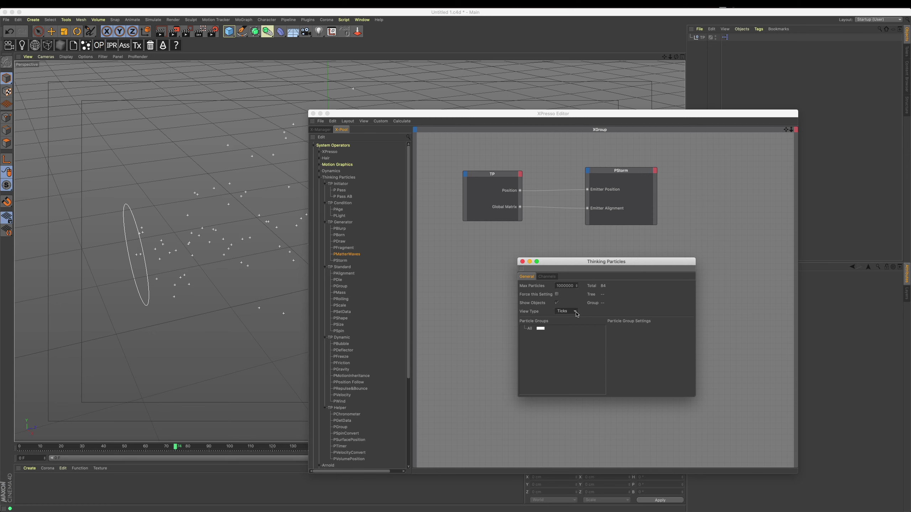
pyautogui.click(575, 311)
pyautogui.click(563, 348)
pyautogui.click(571, 311)
pyautogui.click(569, 358)
pyautogui.click(574, 312)
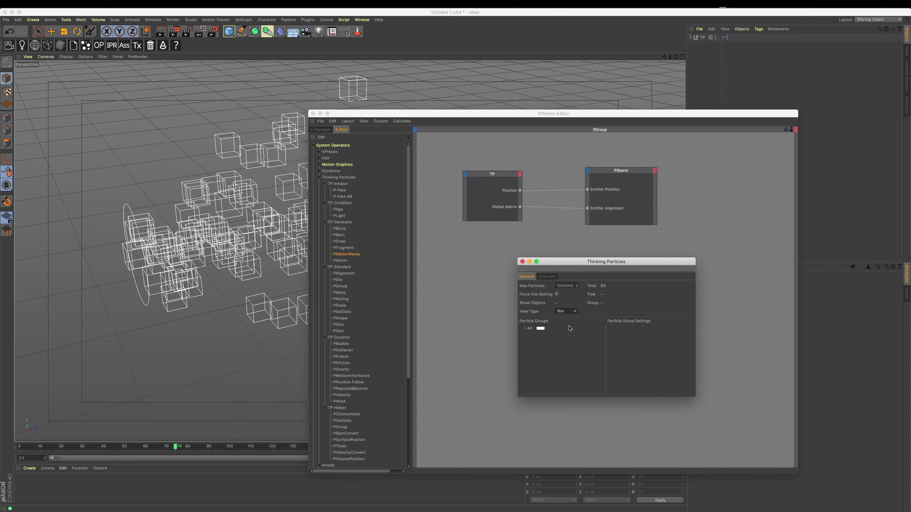
pyautogui.click(573, 325)
pyautogui.click(565, 318)
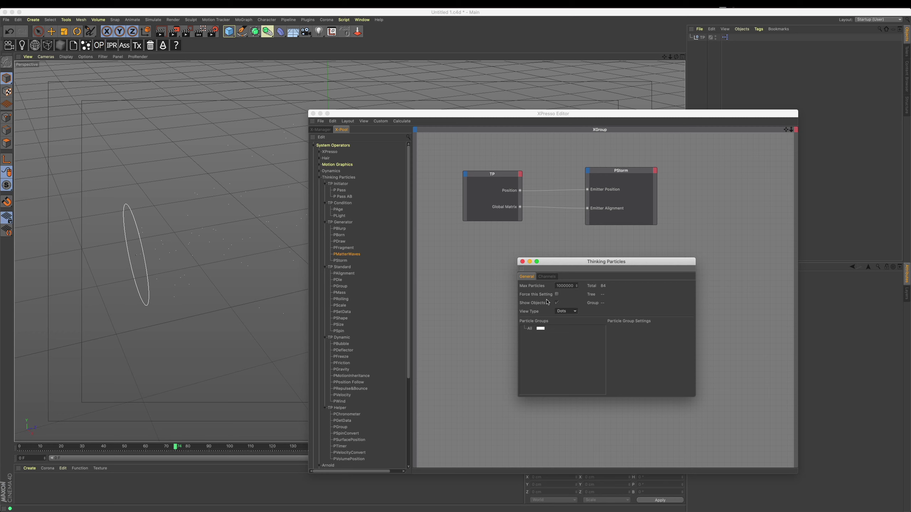
pyautogui.click(562, 312)
pyautogui.click(566, 341)
# Test red for the All group, revert it to white, and keep its display type on Global.
pyautogui.click(540, 329)
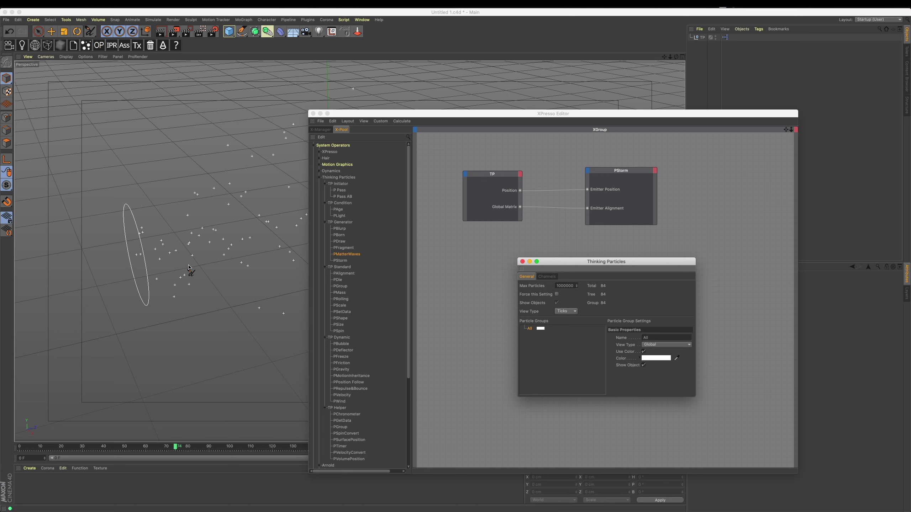
pyautogui.click(540, 329)
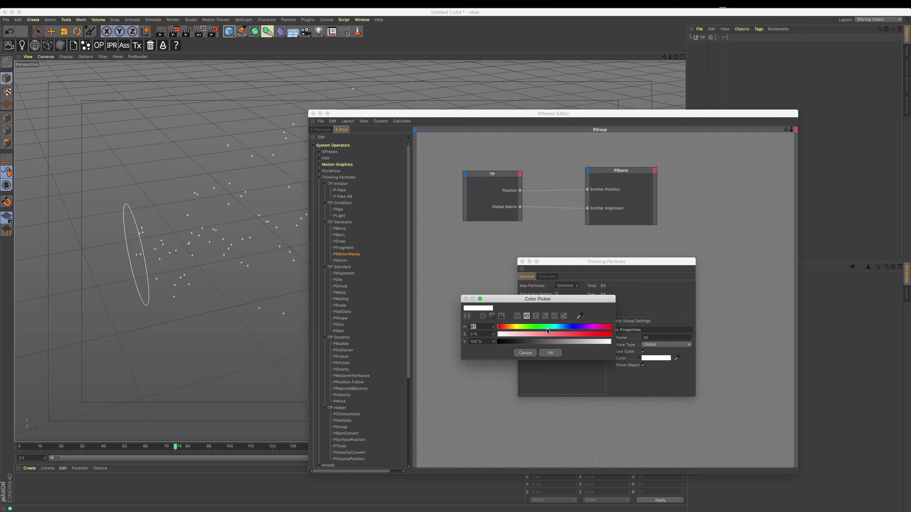
pyautogui.click(560, 352)
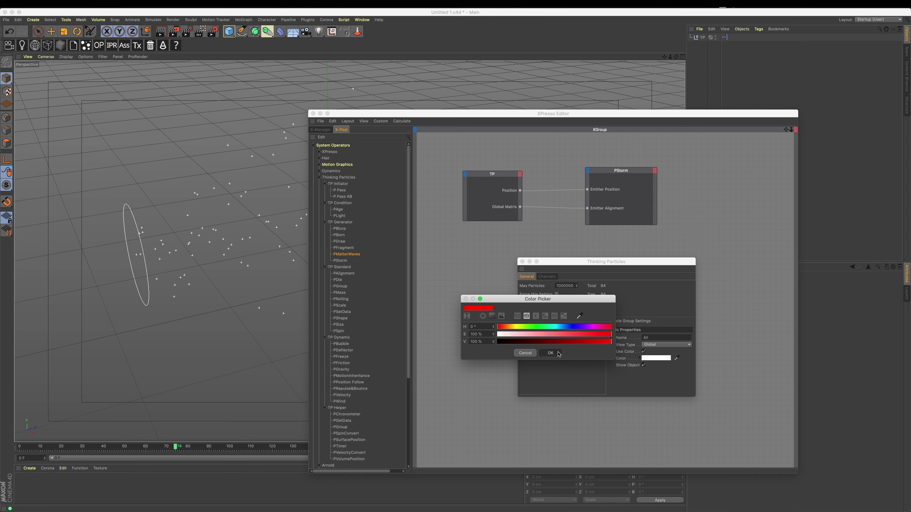
pyautogui.click(539, 329)
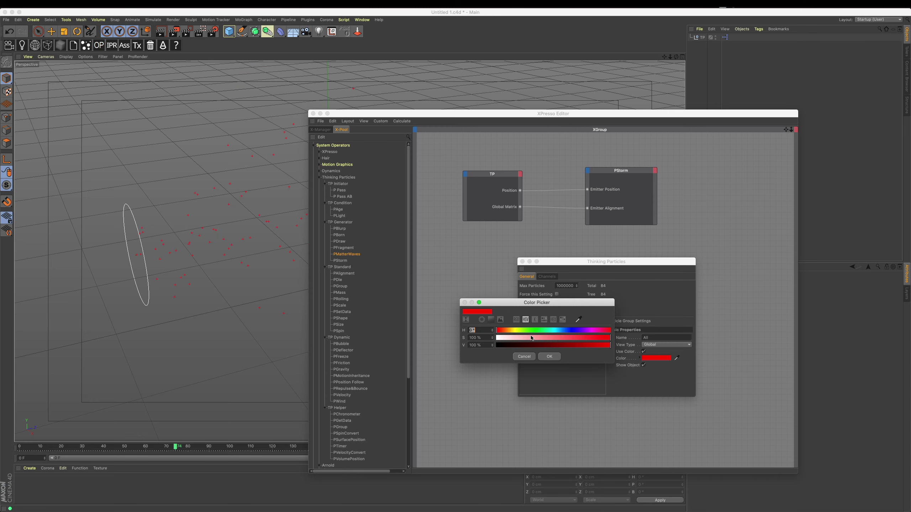
pyautogui.click(557, 358)
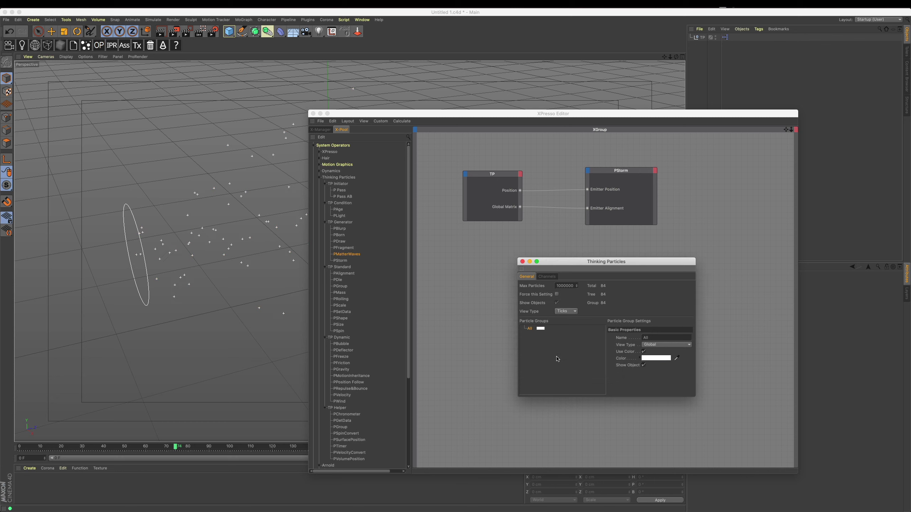
pyautogui.click(662, 344)
pyautogui.click(653, 346)
# Try red again for the All group, restore white, and reposition the settings window.
pyautogui.click(647, 360)
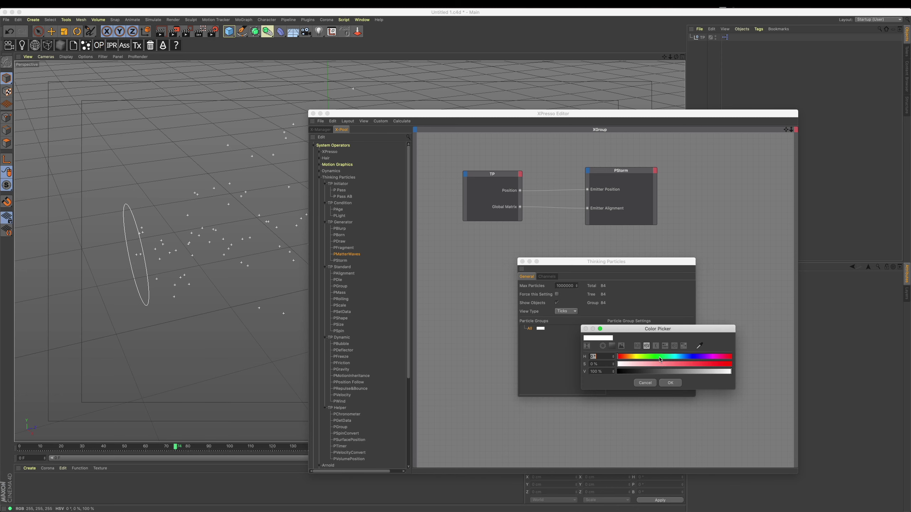
pyautogui.click(624, 365)
pyautogui.click(670, 384)
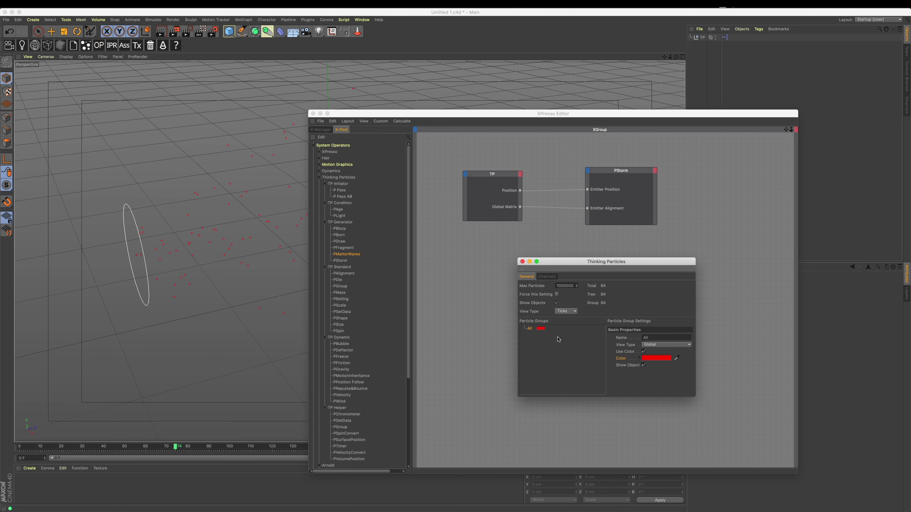
pyautogui.click(669, 357)
pyautogui.click(663, 373)
pyautogui.click(664, 381)
pyautogui.click(566, 354)
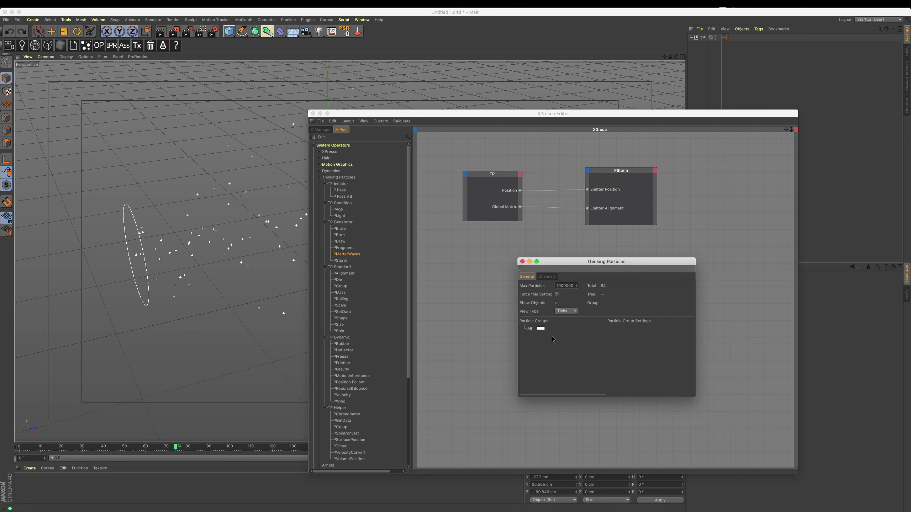
pyautogui.moveTo(596, 259)
pyautogui.mouseDown()
pyautogui.moveTo(528, 275)
pyautogui.moveTo(583, 321)
pyautogui.mouseUp()
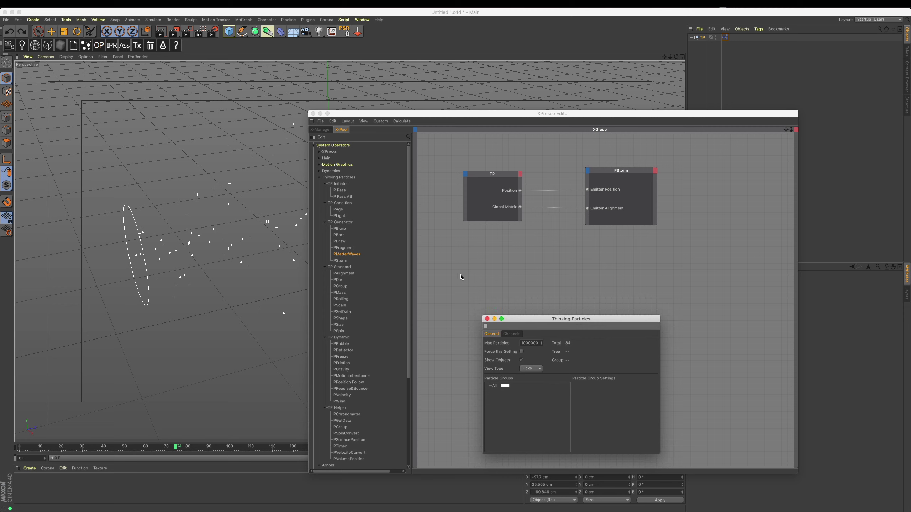
pyautogui.moveTo(528, 321); pyautogui.dragTo(522, 328)
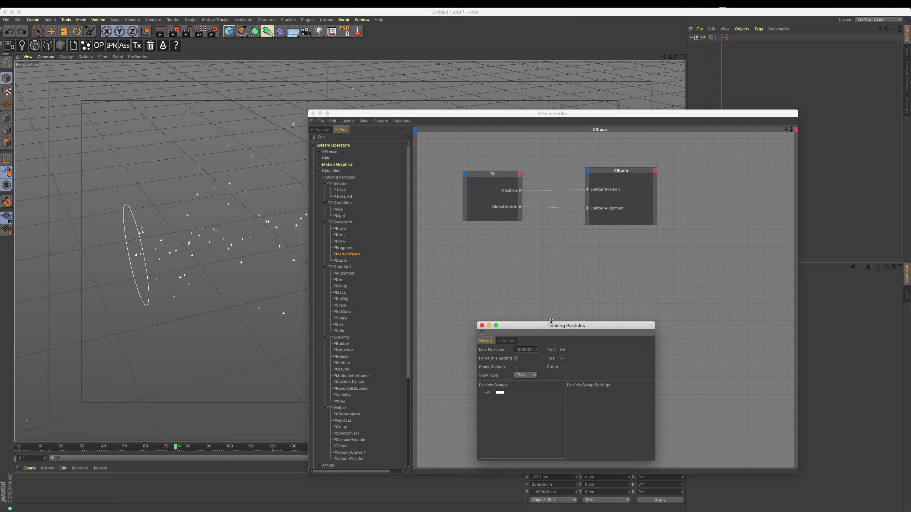
pyautogui.moveTo(553, 323); pyautogui.dragTo(555, 257)
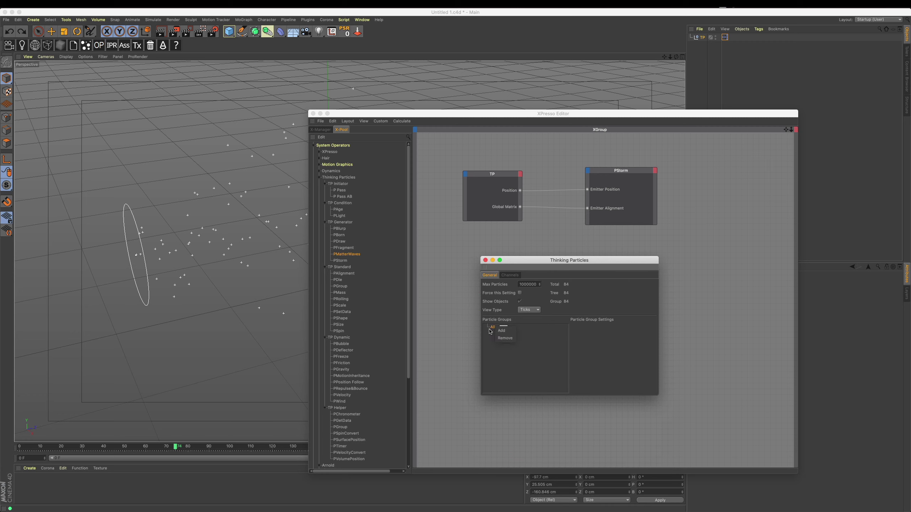
# Add a new particle group under All and name it 'basic'.
pyautogui.click(492, 327)
pyautogui.rightClick(496, 333)
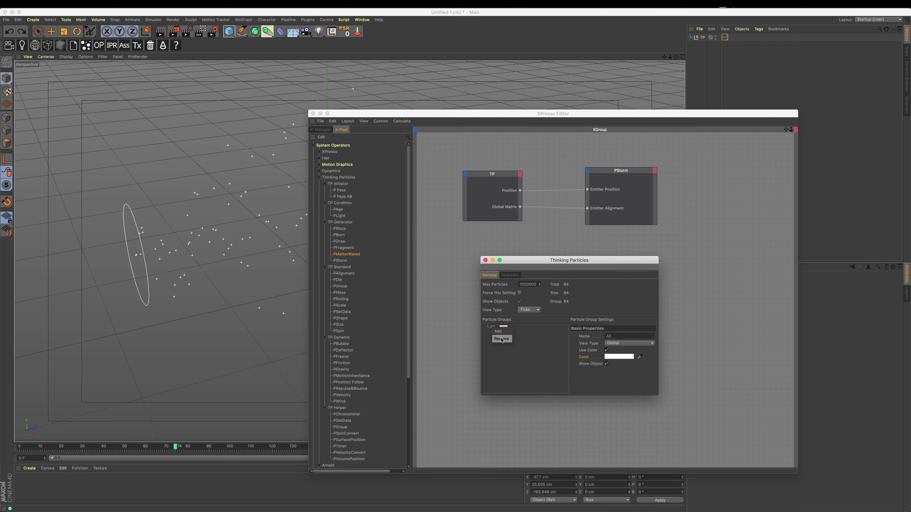
pyautogui.click(499, 331)
pyautogui.doubleClick(504, 334)
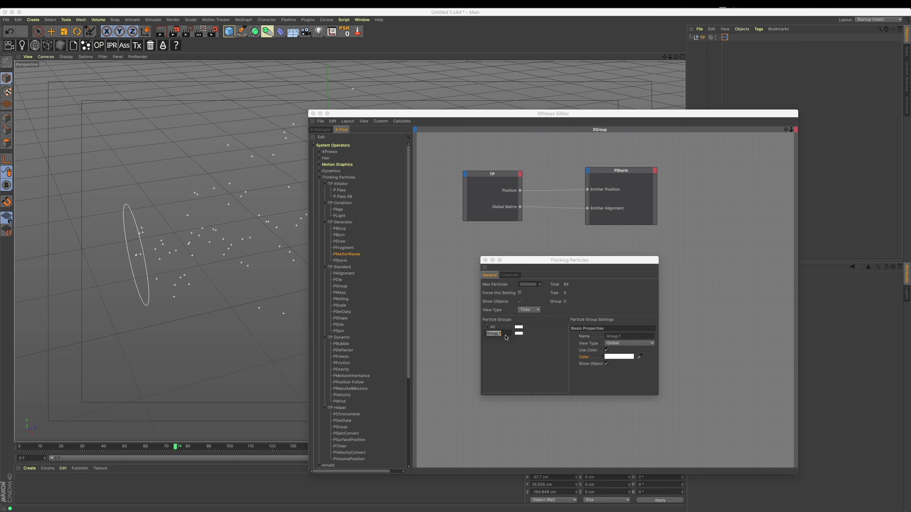
pyautogui.write('basic')
pyautogui.press('Return')
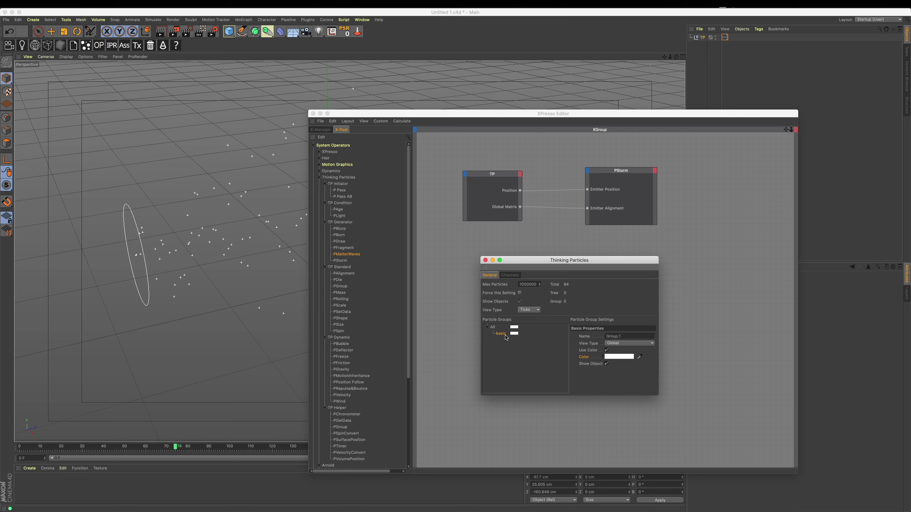
# Colour the basic group red and move the particle settings window aside.
pyautogui.click(514, 333)
pyautogui.click(547, 344)
pyautogui.click(525, 361)
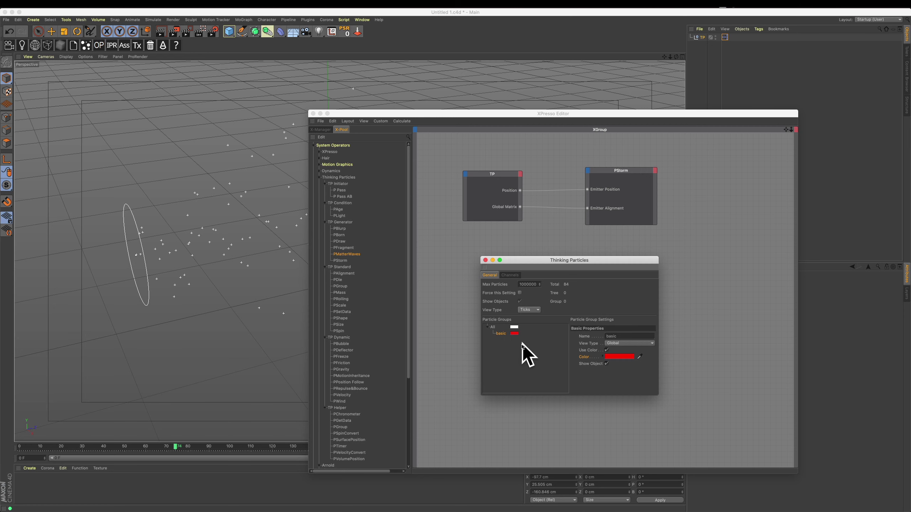
pyautogui.moveTo(538, 262); pyautogui.dragTo(253, 394)
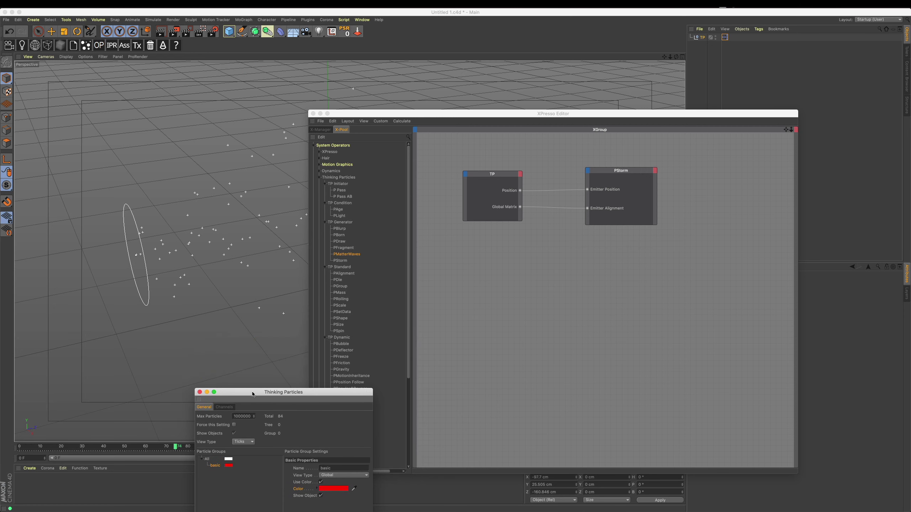
pyautogui.moveTo(521, 175); pyautogui.dragTo(477, 152)
# Marquee-select the TP and PStorm nodes and shift them left.
pyautogui.moveTo(548, 190); pyautogui.dragTo(659, 241)
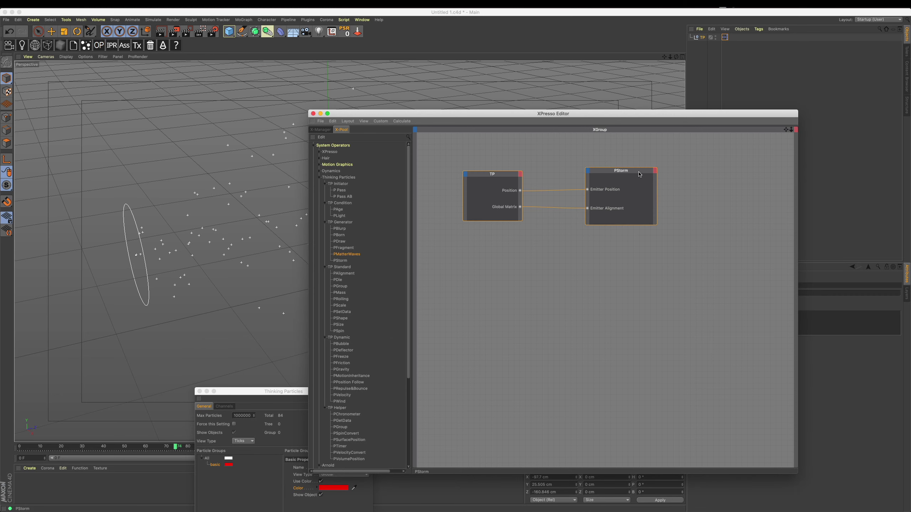
pyautogui.moveTo(630, 174); pyautogui.dragTo(610, 174)
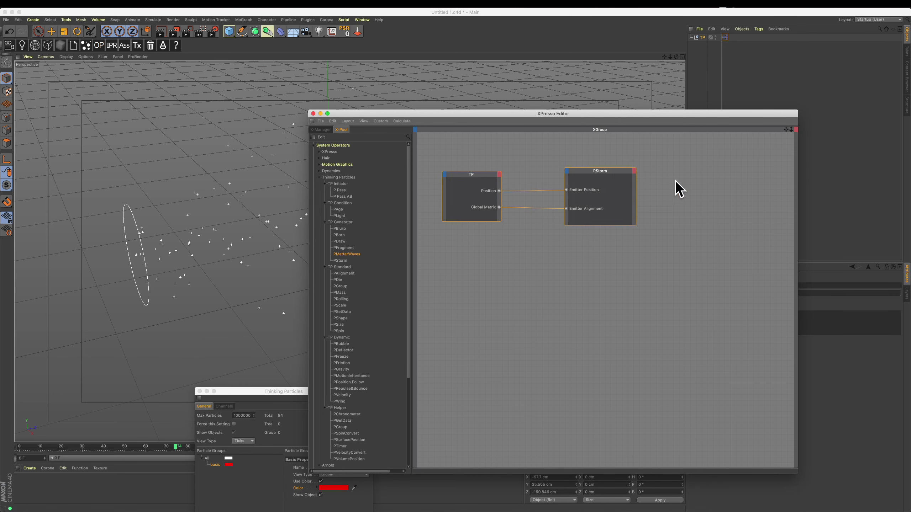
pyautogui.click(690, 185)
# Search the operators for 'group', drop a PGroup node right of PStorm, then delete it.
pyautogui.click(407, 137)
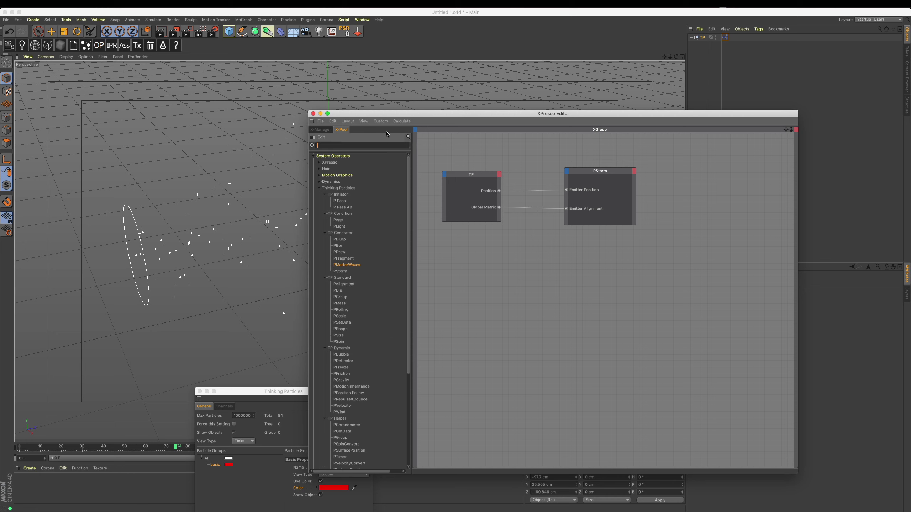
pyautogui.click(408, 137)
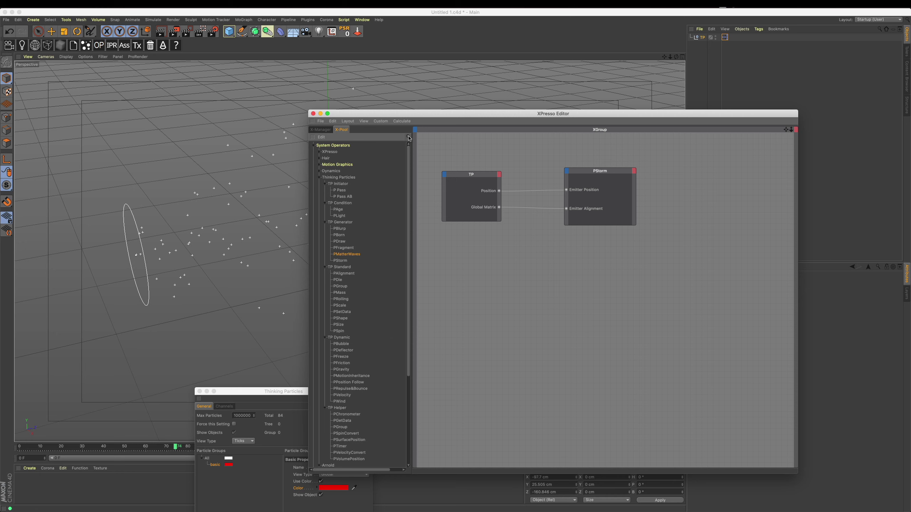
pyautogui.click(408, 137)
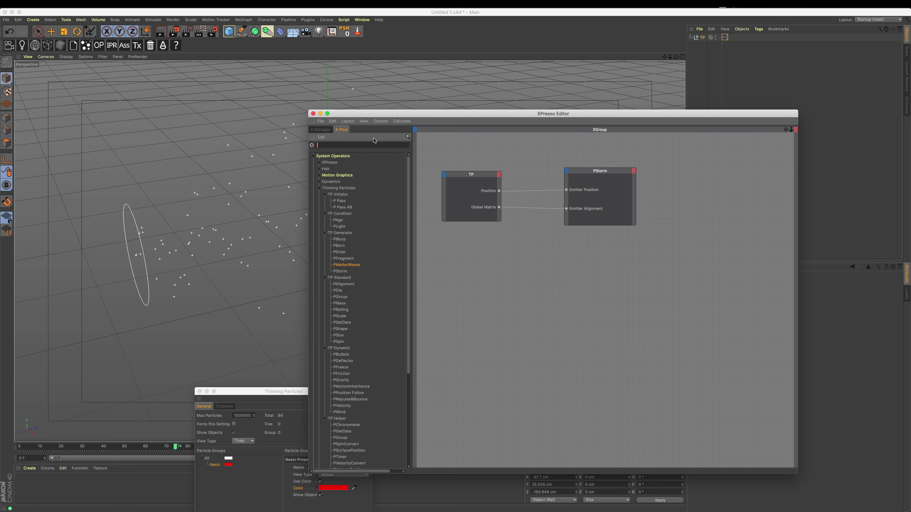
pyautogui.write('group')
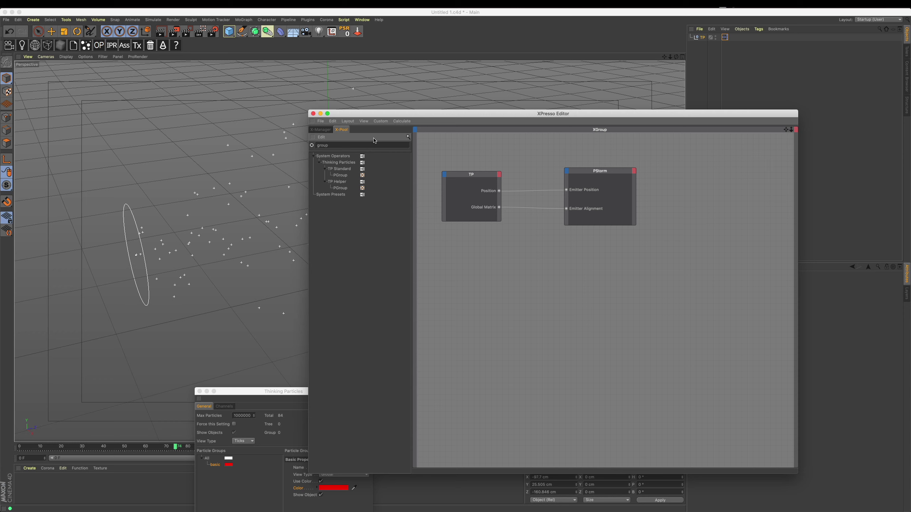
pyautogui.click(343, 183)
pyautogui.click(344, 175)
pyautogui.moveTo(337, 177); pyautogui.dragTo(667, 186)
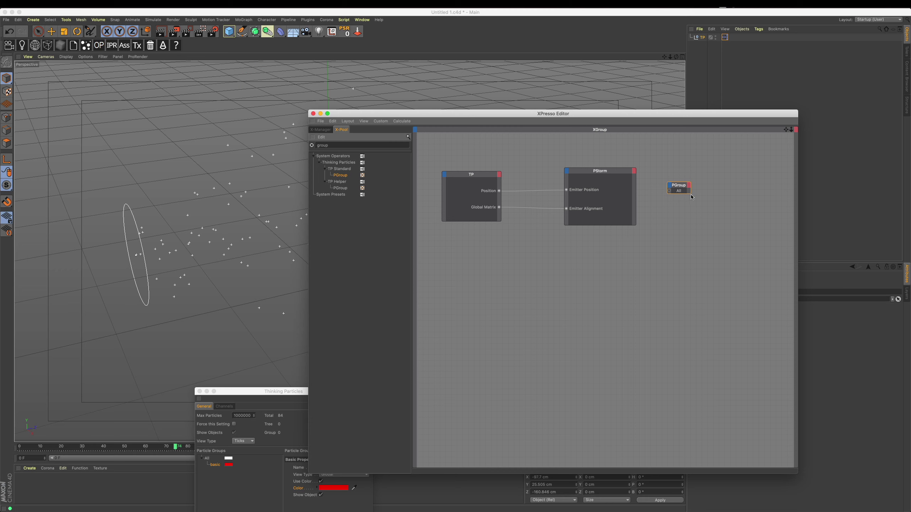
pyautogui.press('Delete')
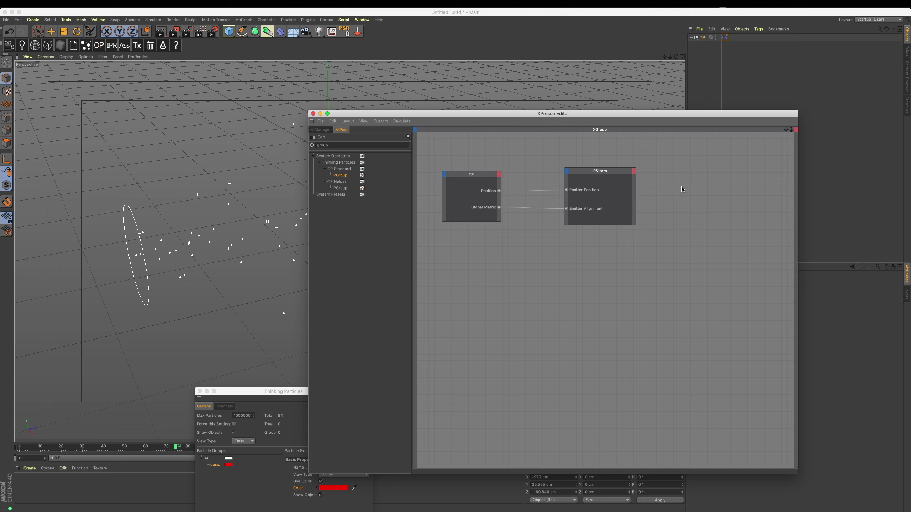
# Add a PGroup node via New Node > Thinking Particles > TP Standard, enlarged beside PStorm.
pyautogui.rightClick(682, 190)
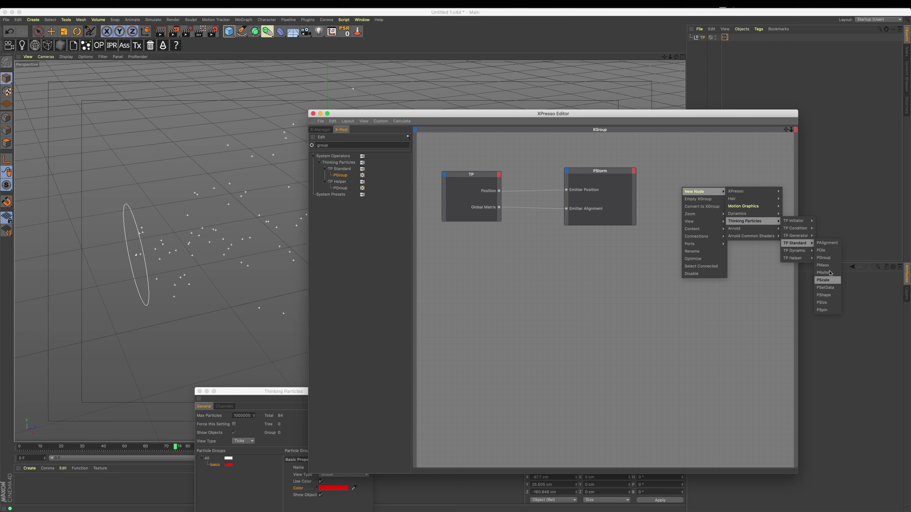
pyautogui.click(828, 258)
pyautogui.moveTo(694, 193); pyautogui.dragTo(708, 214)
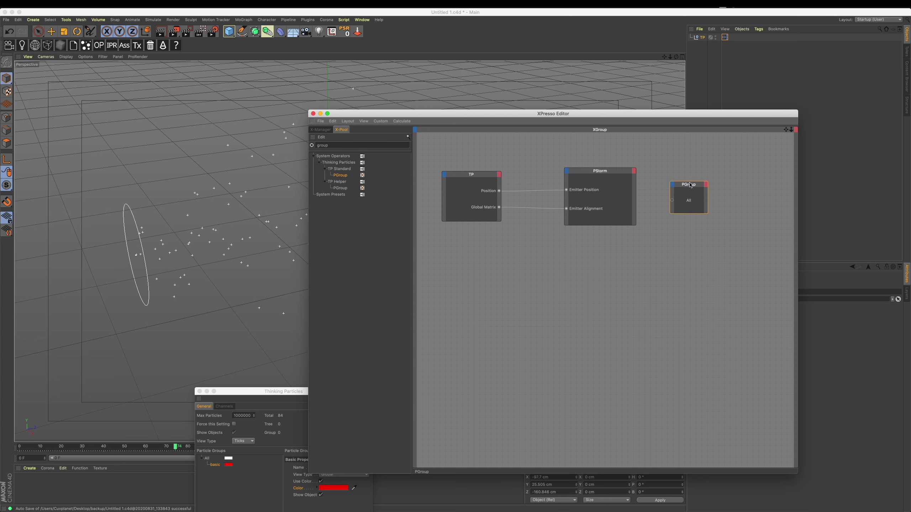
pyautogui.moveTo(690, 184); pyautogui.dragTo(700, 179)
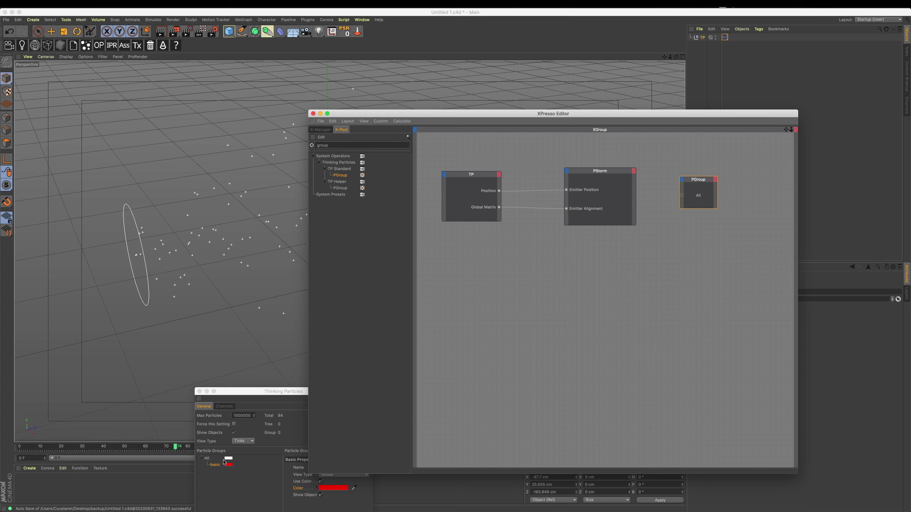
pyautogui.moveTo(249, 392)
pyautogui.mouseDown()
pyautogui.moveTo(698, 244)
pyautogui.moveTo(330, 311)
pyautogui.mouseUp()
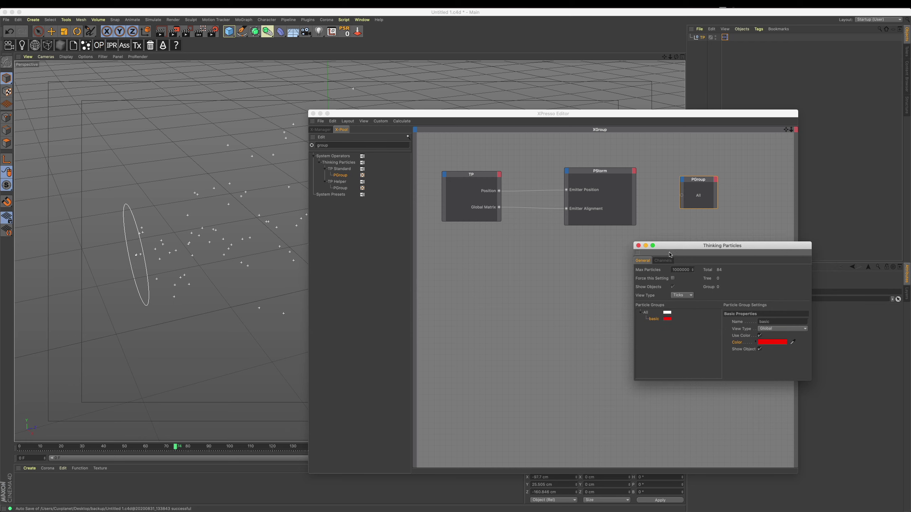
pyautogui.click(676, 127)
# Set the PGroup node's Group to the basic particle group from the Thinking Particles Settings.
pyautogui.moveTo(674, 113)
pyautogui.mouseDown()
pyautogui.moveTo(545, 96)
pyautogui.moveTo(553, 81)
pyautogui.mouseUp()
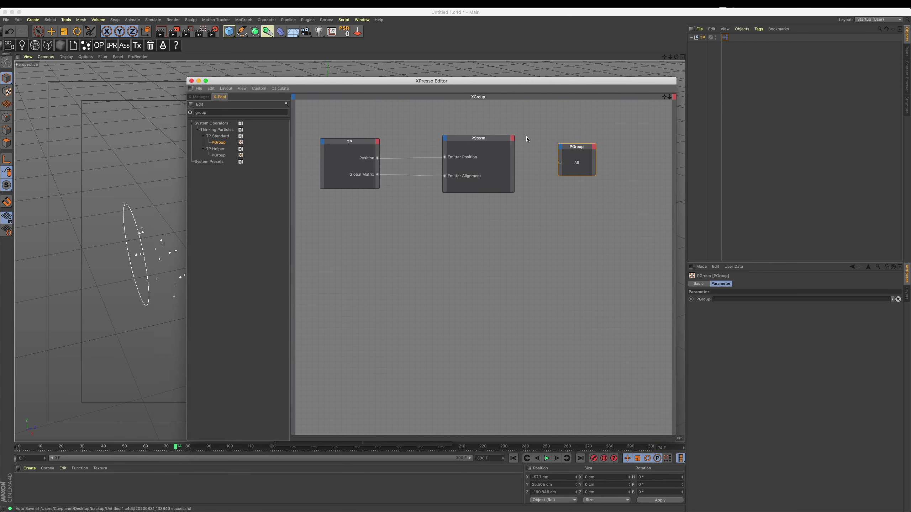
pyautogui.moveTo(345, 81)
pyautogui.mouseDown()
pyautogui.moveTo(474, 79)
pyautogui.moveTo(446, 24)
pyautogui.moveTo(296, 28)
pyautogui.mouseUp()
pyautogui.click(312, 395)
pyautogui.moveTo(362, 312); pyautogui.dragTo(463, 376)
pyautogui.click(517, 144)
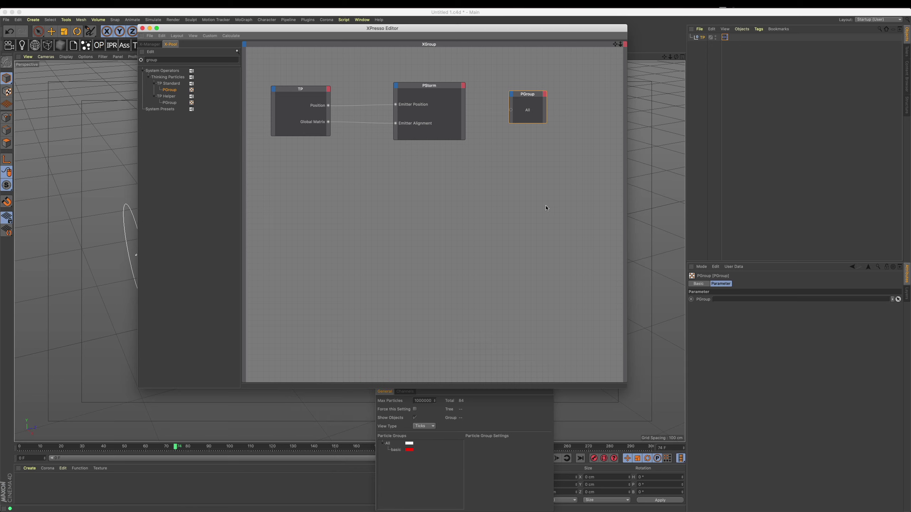
pyautogui.click(481, 418)
pyautogui.click(396, 450)
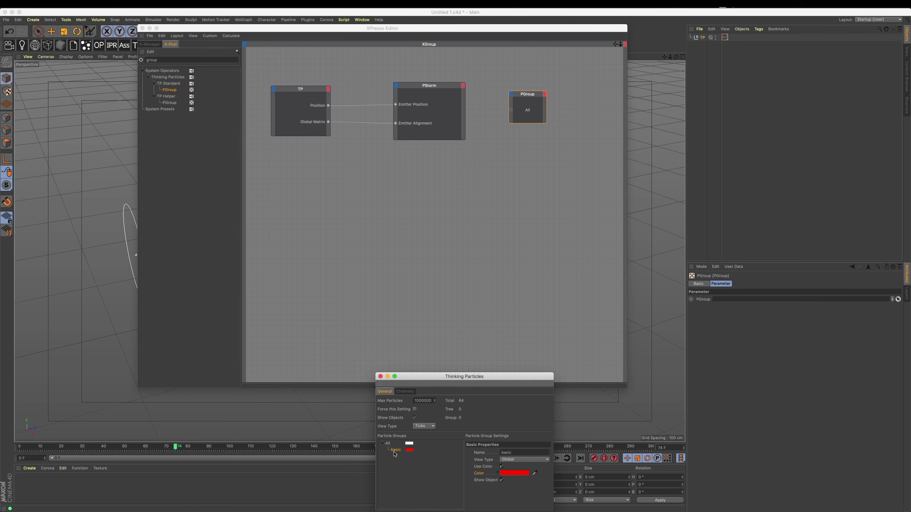
pyautogui.moveTo(396, 450); pyautogui.dragTo(732, 302)
pyautogui.moveTo(502, 28); pyautogui.dragTo(744, 100)
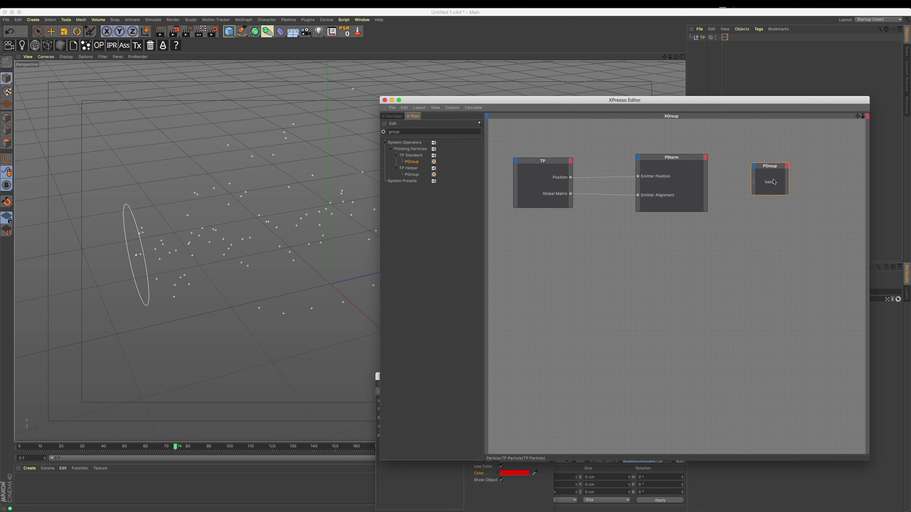
pyautogui.moveTo(764, 102); pyautogui.dragTo(593, 105)
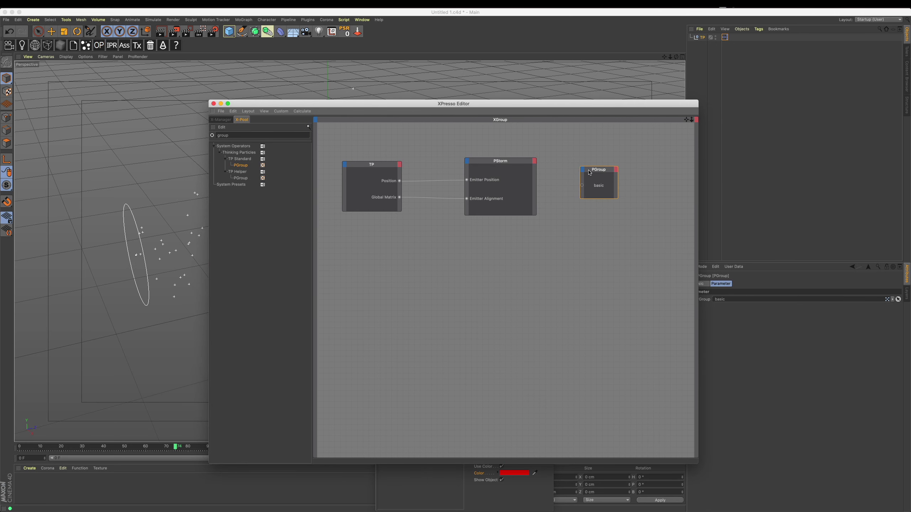
pyautogui.moveTo(604, 109); pyautogui.dragTo(572, 109)
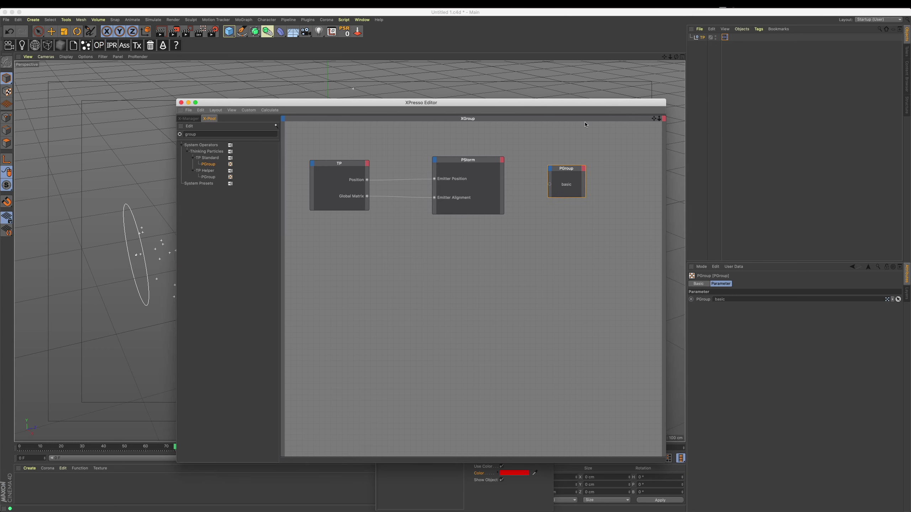
# Show the PGroup node's Particle port name and enlarge the node.
pyautogui.rightClick(562, 181)
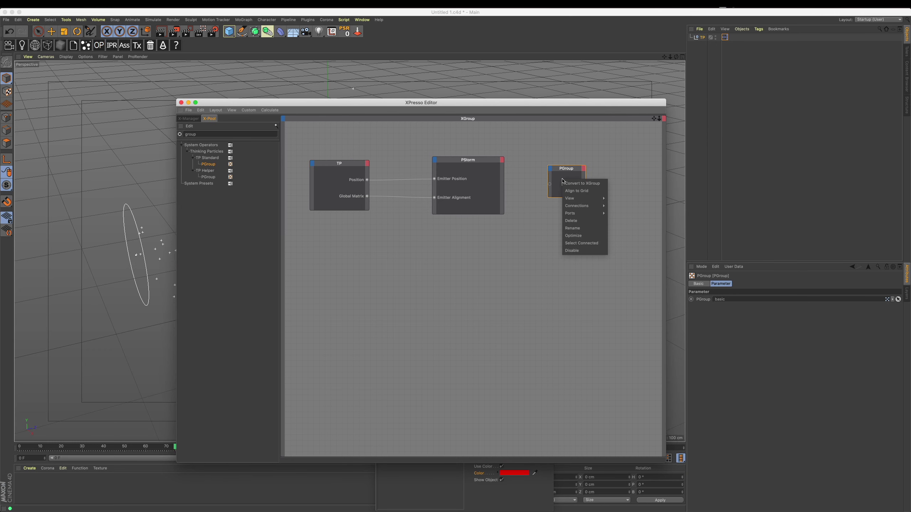
pyautogui.moveTo(570, 213)
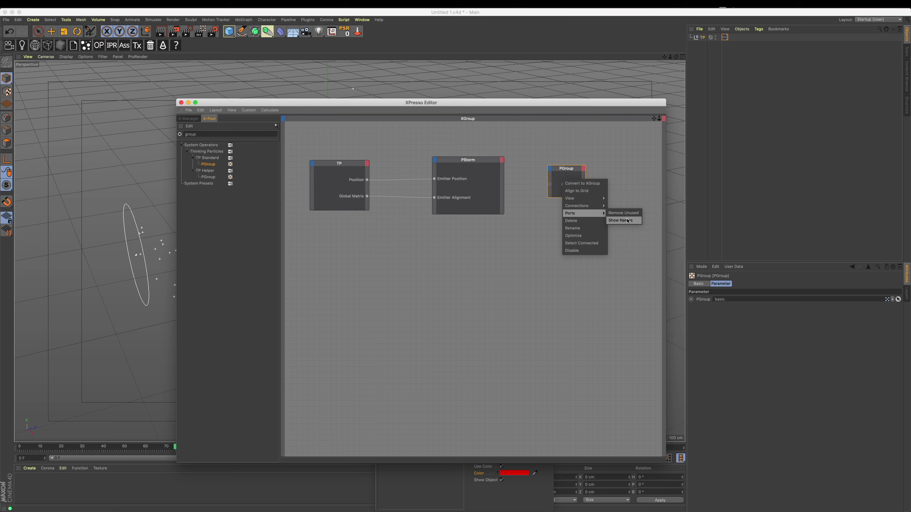
pyautogui.click(630, 222)
pyautogui.rightClick(564, 174)
pyautogui.click(564, 174)
pyautogui.rightClick(564, 173)
pyautogui.press('Escape')
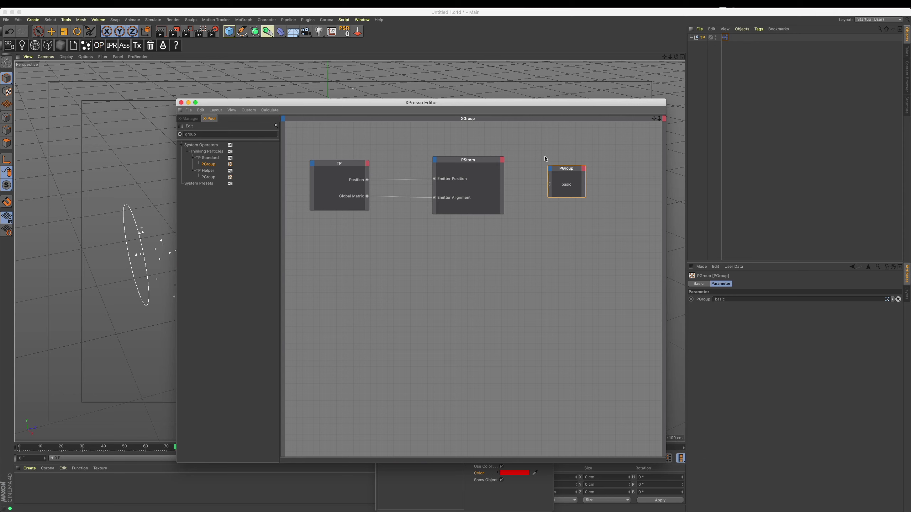
pyautogui.rightClick(569, 181)
pyautogui.moveTo(576, 213)
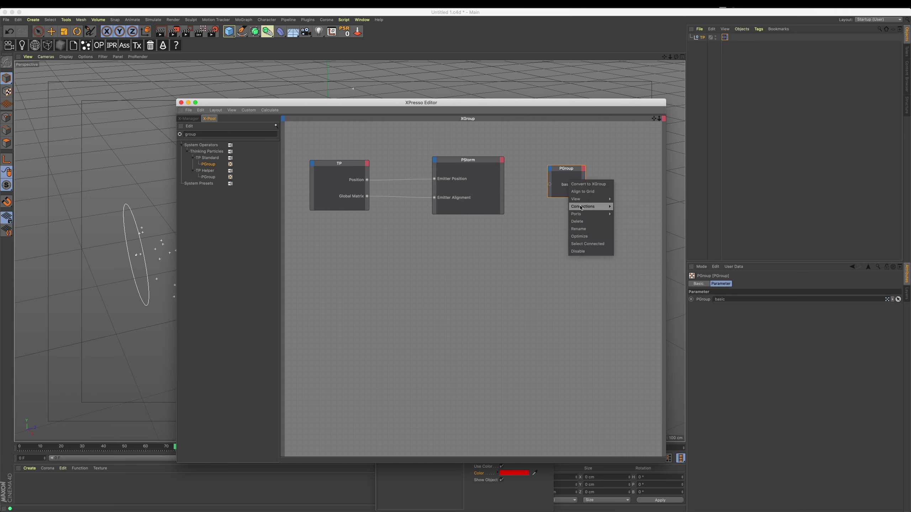
pyautogui.click(628, 222)
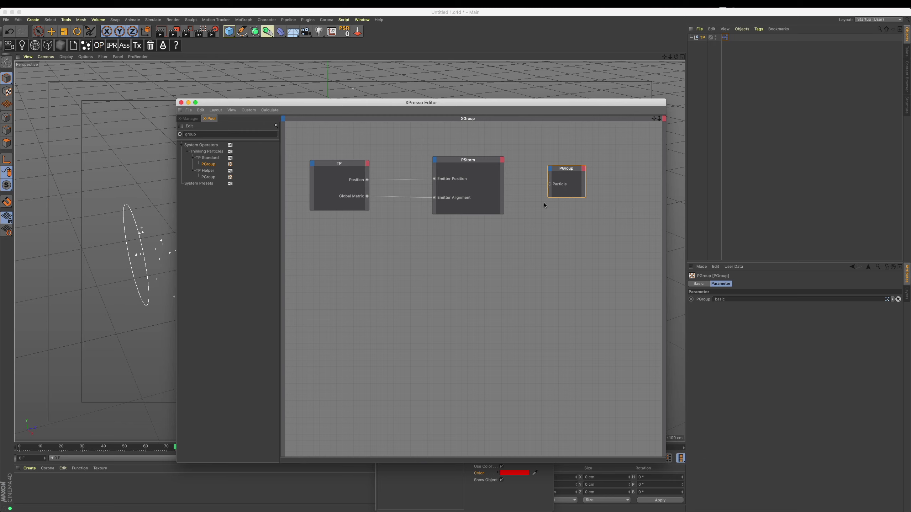
pyautogui.moveTo(558, 197); pyautogui.dragTo(574, 212)
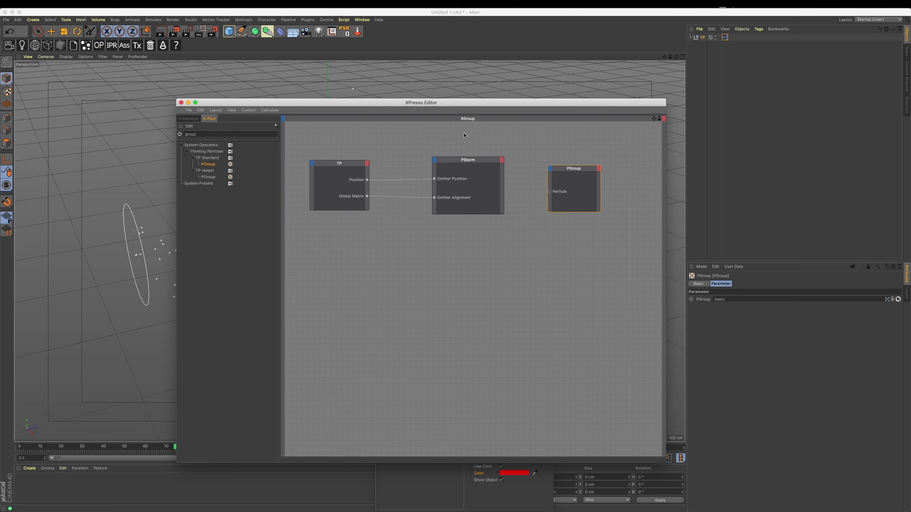
# Connect PStorm's Particle Birth output to PGroup's Particle input and preview the red particles.
pyautogui.moveTo(550, 194)
pyautogui.mouseDown()
pyautogui.moveTo(503, 162)
pyautogui.moveTo(519, 183)
pyautogui.mouseUp()
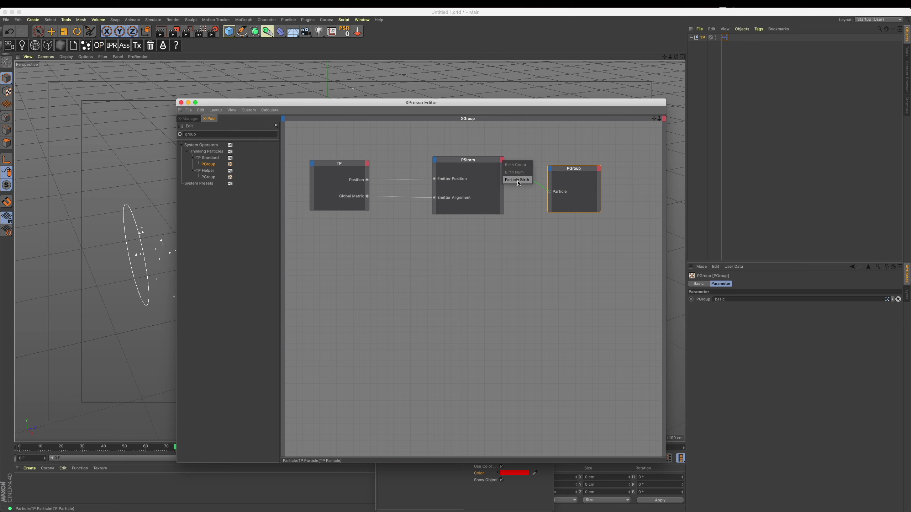
pyautogui.moveTo(528, 183); pyautogui.dragTo(529, 183)
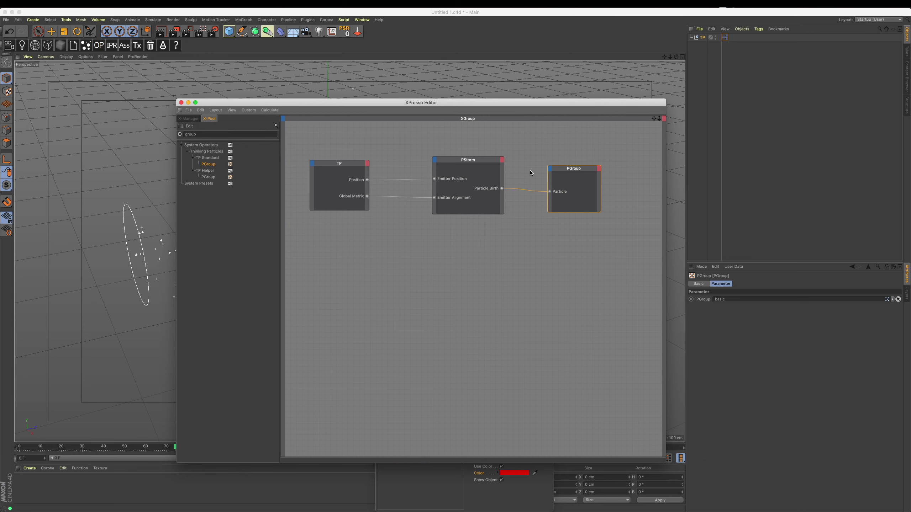
pyautogui.moveTo(478, 109); pyautogui.dragTo(736, 63)
pyautogui.moveTo(415, 378)
pyautogui.mouseDown()
pyautogui.moveTo(585, 440)
pyautogui.moveTo(728, 439)
pyautogui.mouseUp()
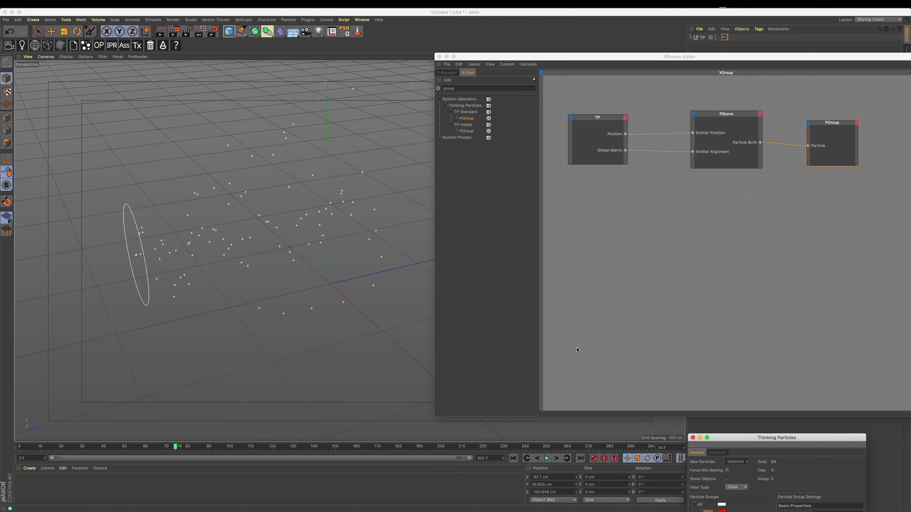
pyautogui.click(514, 459)
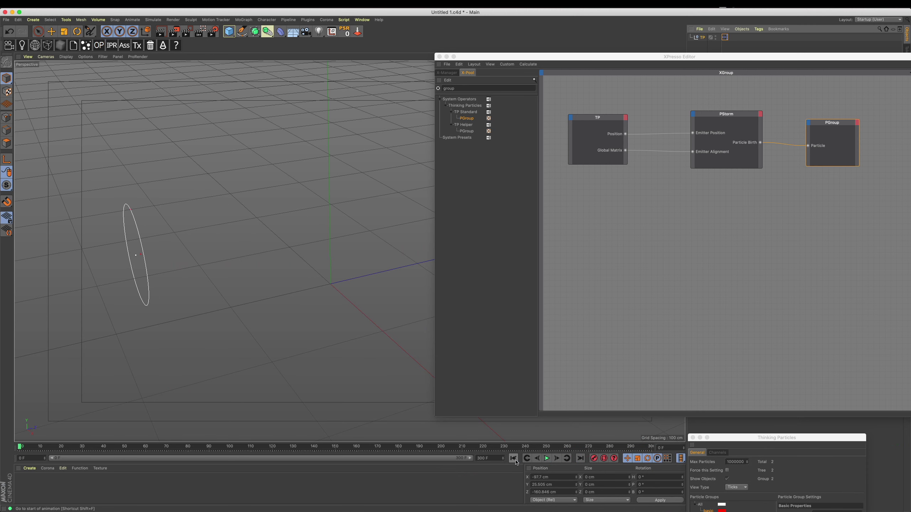
pyautogui.click(546, 458)
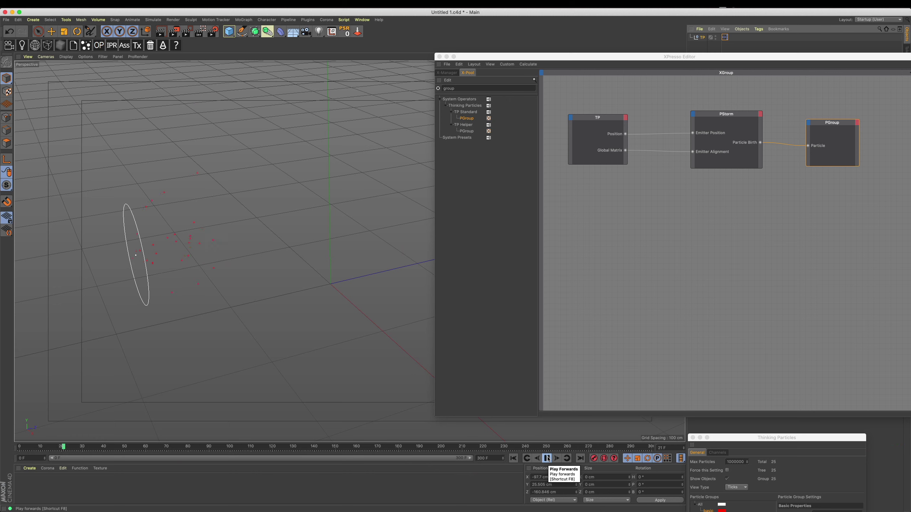
pyautogui.click(547, 458)
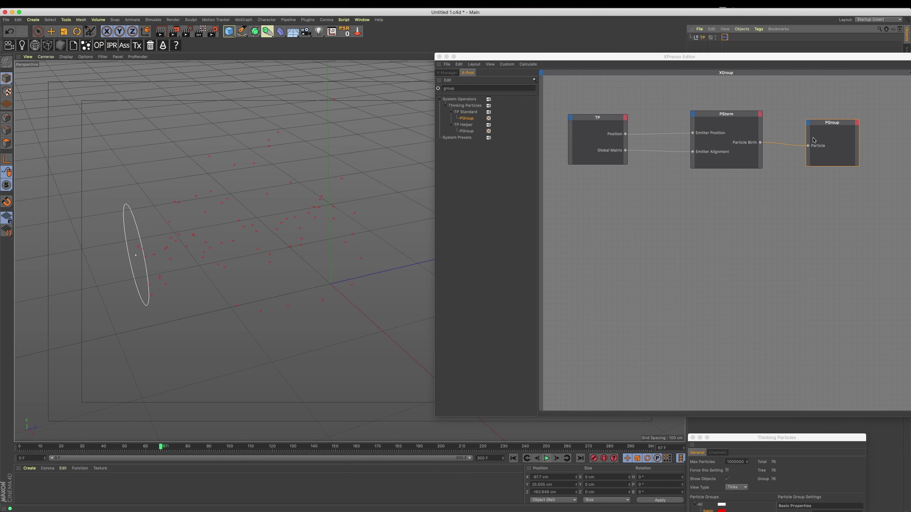
# Arrange the TP, PStorm and PGroup nodes in a tight row at the top of the graph.
pyautogui.moveTo(769, 56); pyautogui.dragTo(633, 60)
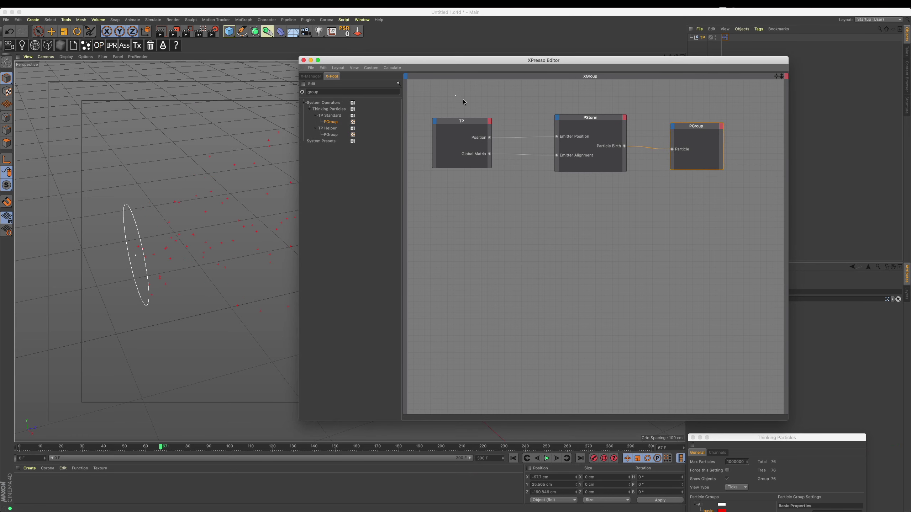
pyautogui.moveTo(464, 102); pyautogui.dragTo(760, 179)
pyautogui.moveTo(696, 126)
pyautogui.mouseDown()
pyautogui.moveTo(676, 110)
pyautogui.moveTo(716, 132)
pyautogui.mouseUp()
pyautogui.moveTo(711, 60); pyautogui.dragTo(623, 61)
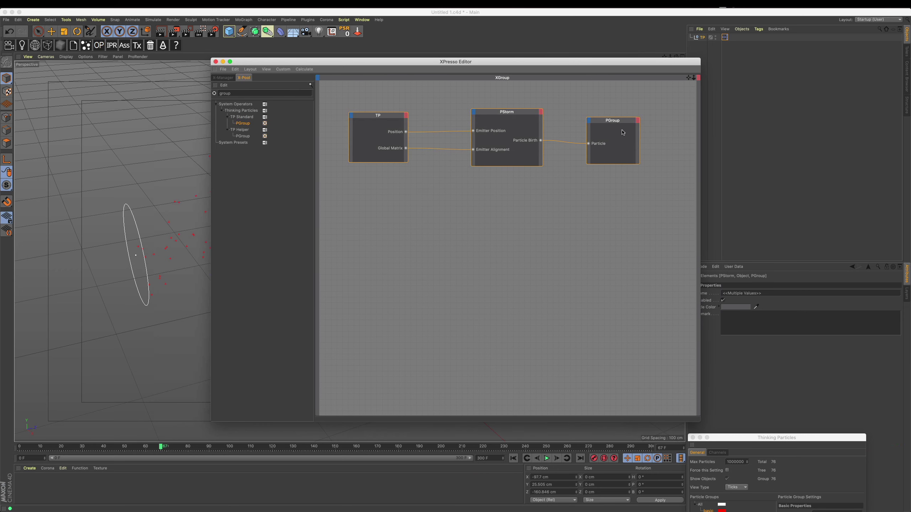
pyautogui.moveTo(566, 61); pyautogui.dragTo(719, 63)
pyautogui.moveTo(764, 118)
pyautogui.mouseDown()
pyautogui.moveTo(747, 118)
pyautogui.moveTo(766, 111)
pyautogui.moveTo(742, 111)
pyautogui.mouseUp()
pyautogui.moveTo(539, 111); pyautogui.dragTo(586, 110)
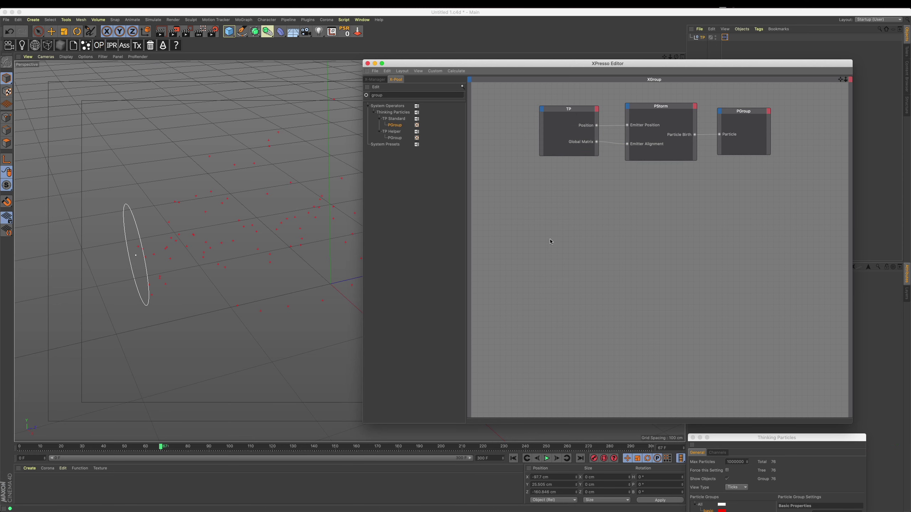
pyautogui.rightClick(543, 200)
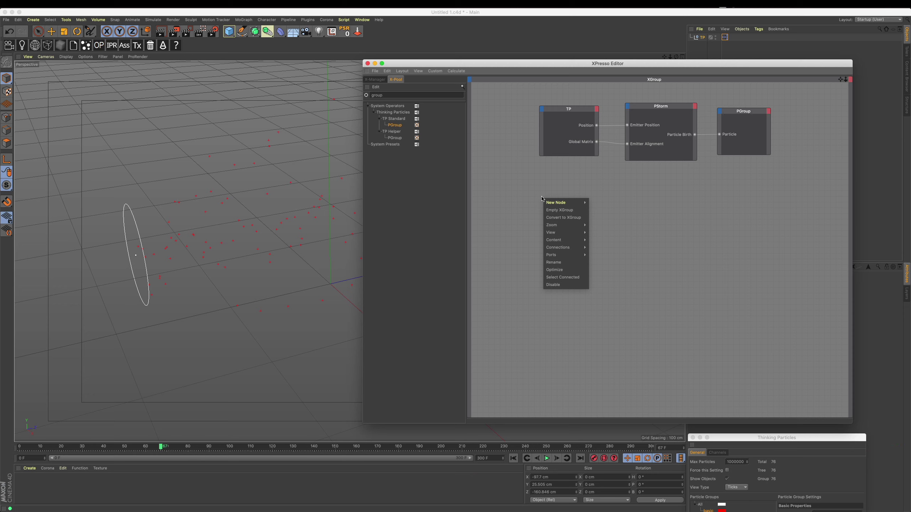
# Add a P Pass node to the XPresso graph and expand it to full size.
pyautogui.click(484, 195)
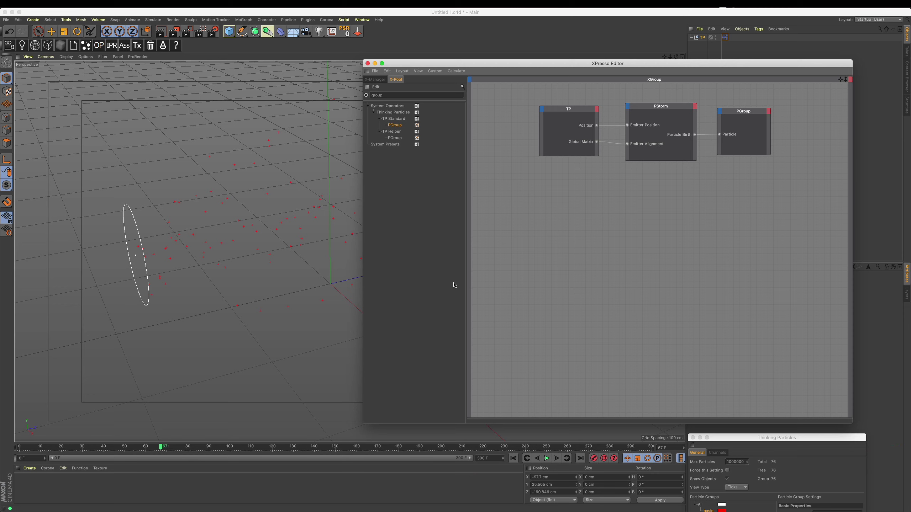
pyautogui.rightClick(550, 207)
pyautogui.moveTo(563, 211)
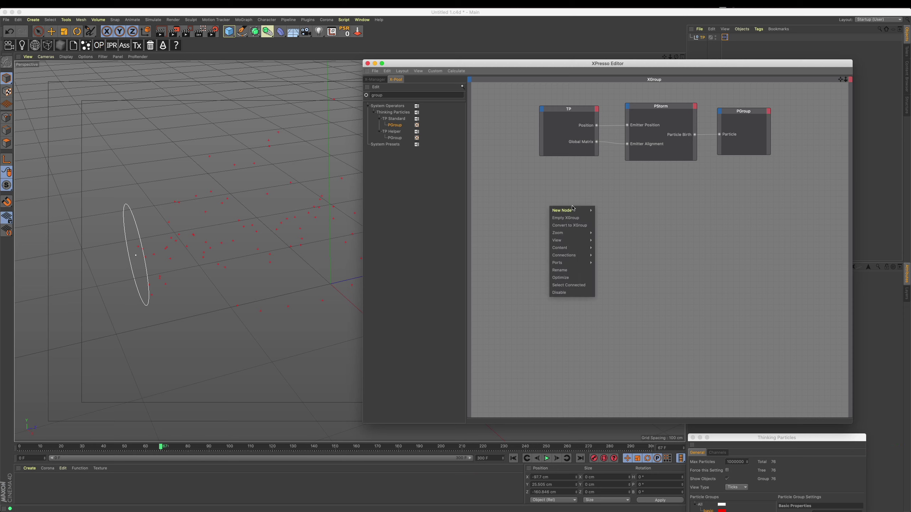
pyautogui.moveTo(612, 240)
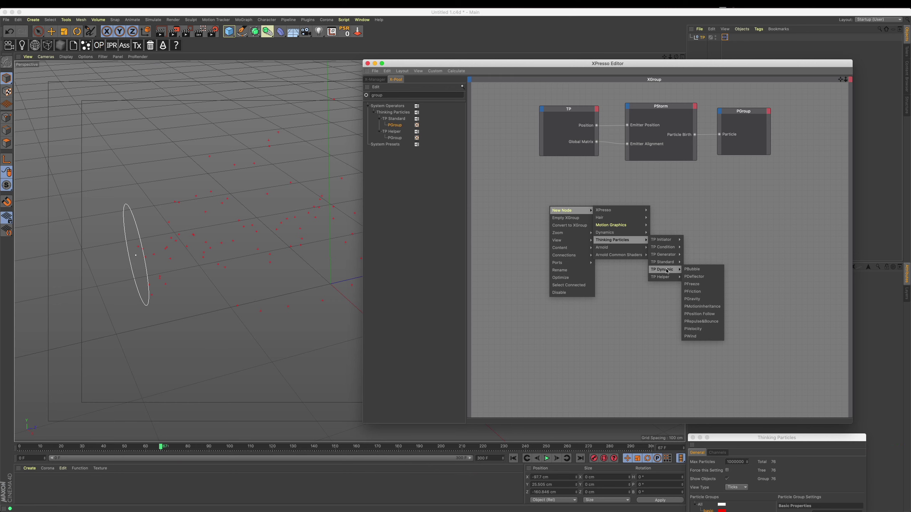
pyautogui.moveTo(663, 262)
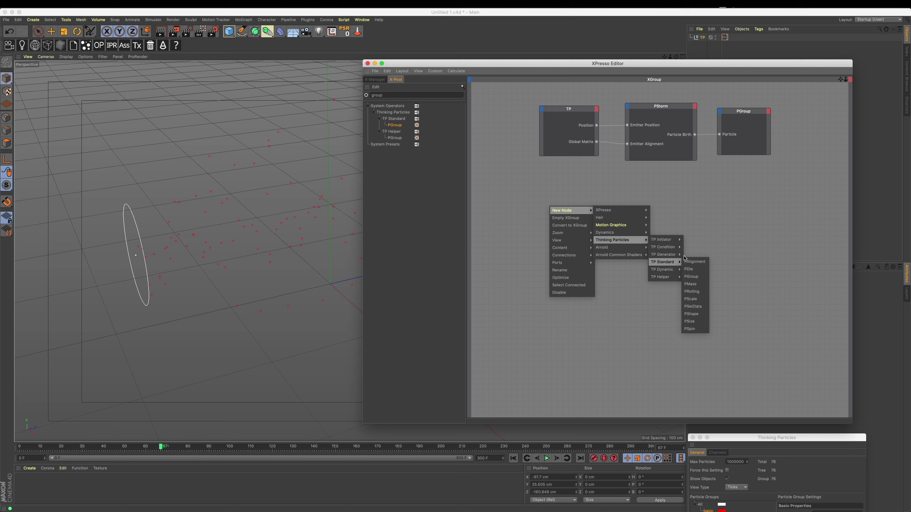
pyautogui.click(689, 239)
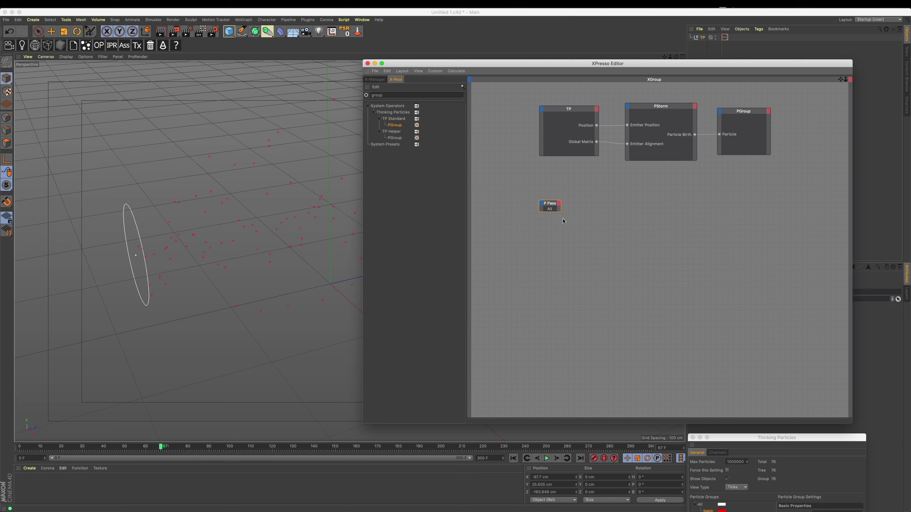
pyautogui.moveTo(561, 212); pyautogui.dragTo(578, 229)
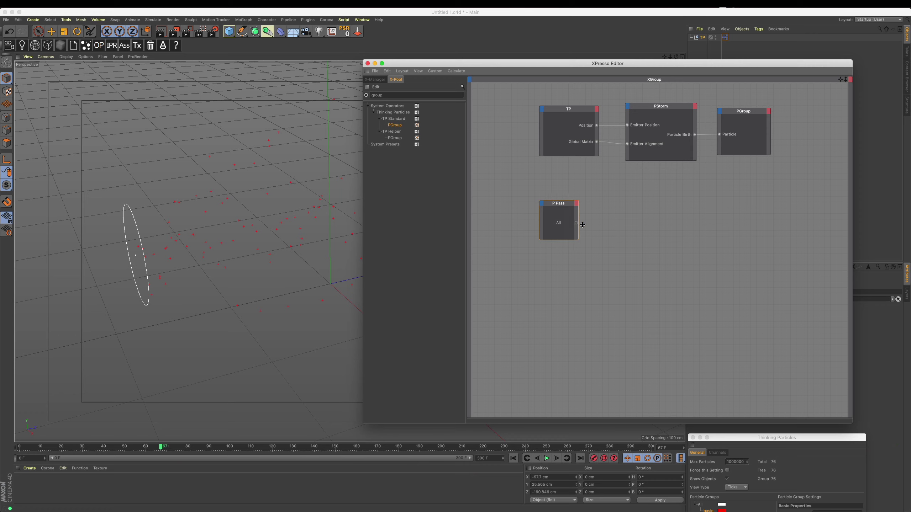
pyautogui.moveTo(574, 63); pyautogui.dragTo(392, 66)
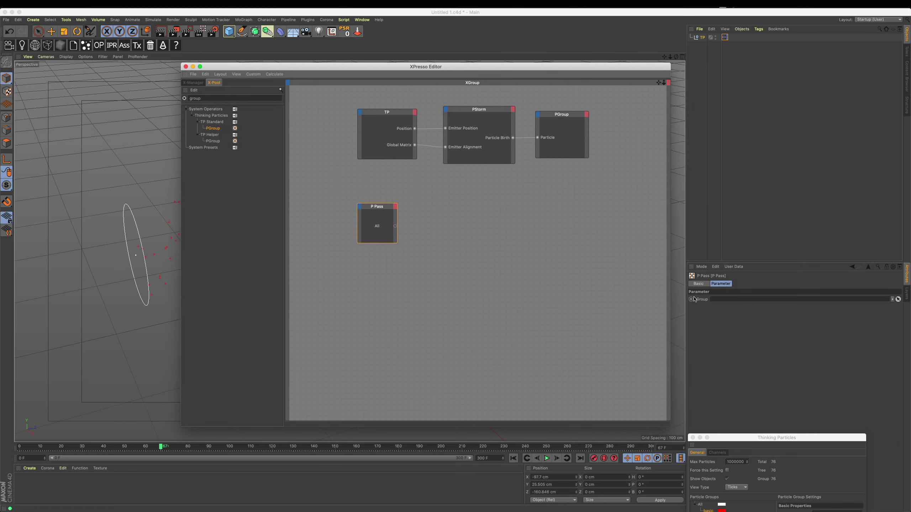
pyautogui.moveTo(397, 233)
pyautogui.mouseDown()
pyautogui.moveTo(411, 233)
pyautogui.moveTo(398, 219)
pyautogui.mouseUp()
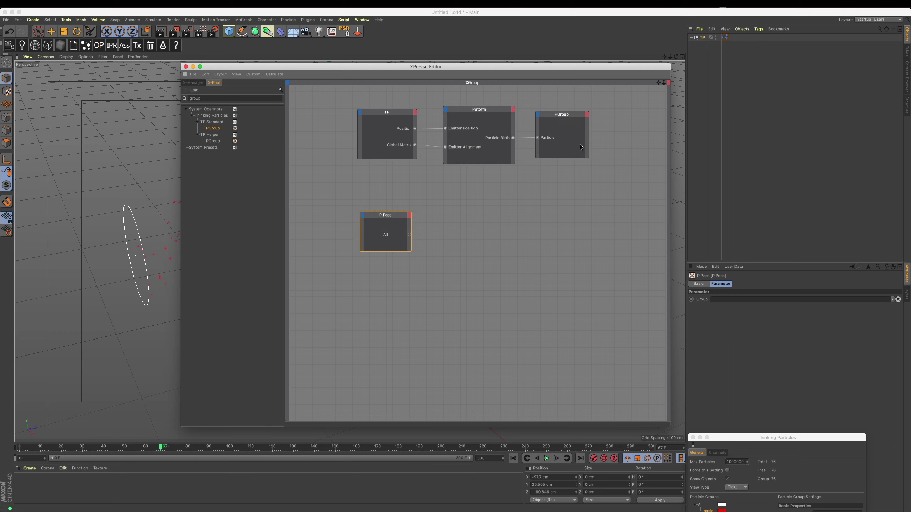
pyautogui.click(586, 116)
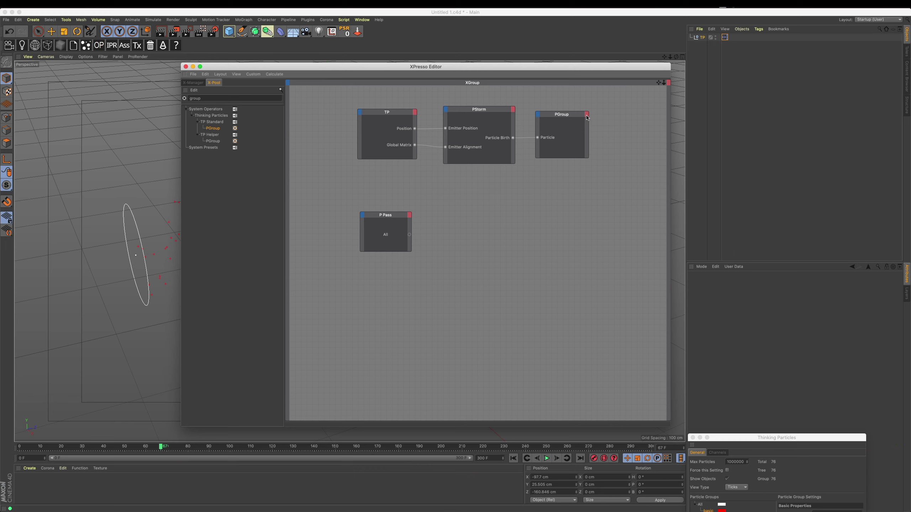
# Set the P Pass node's Group to the basic particle group.
pyautogui.click(376, 248)
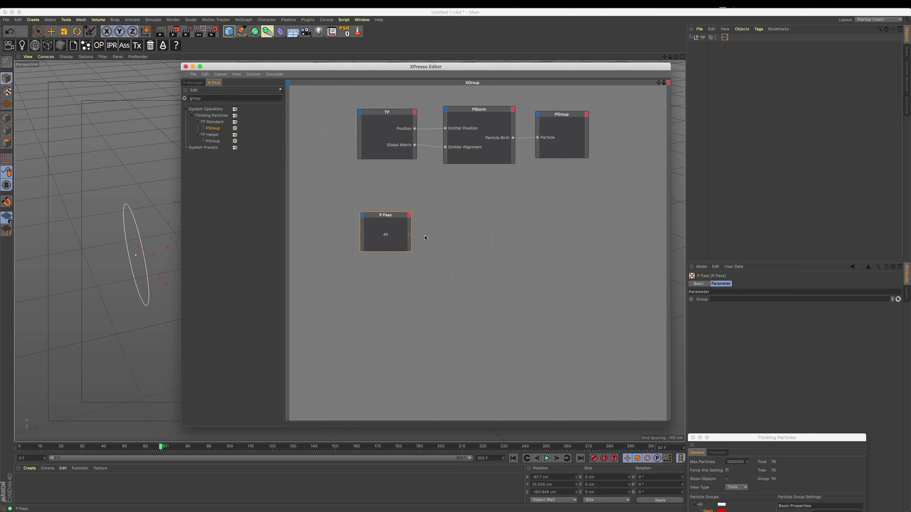
pyautogui.moveTo(726, 437); pyautogui.dragTo(506, 347)
pyautogui.moveTo(499, 422); pyautogui.dragTo(723, 304)
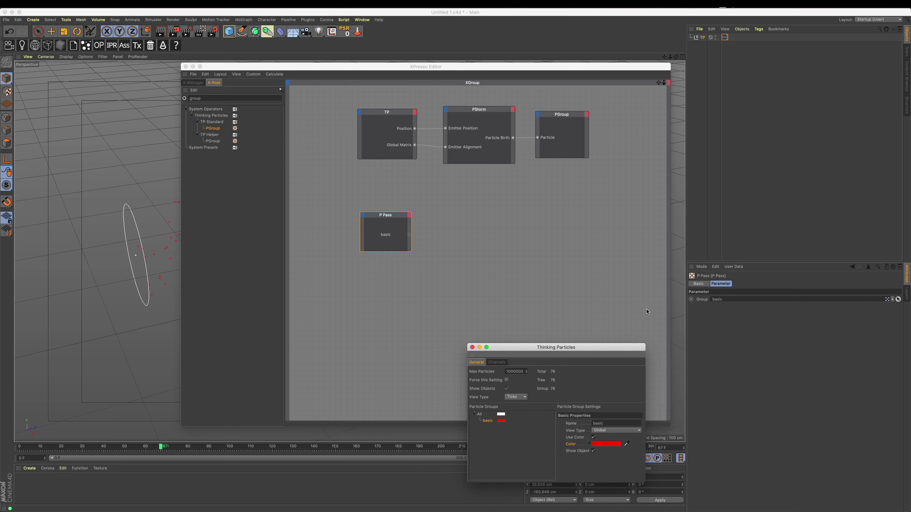
pyautogui.moveTo(521, 347); pyautogui.dragTo(694, 401)
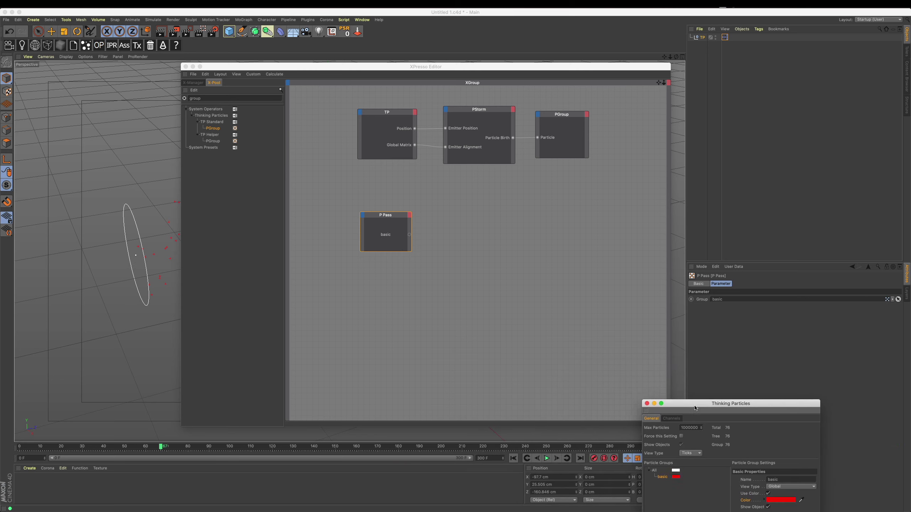
pyautogui.moveTo(444, 73)
pyautogui.mouseDown()
pyautogui.moveTo(618, 157)
pyautogui.moveTo(637, 178)
pyautogui.mouseUp()
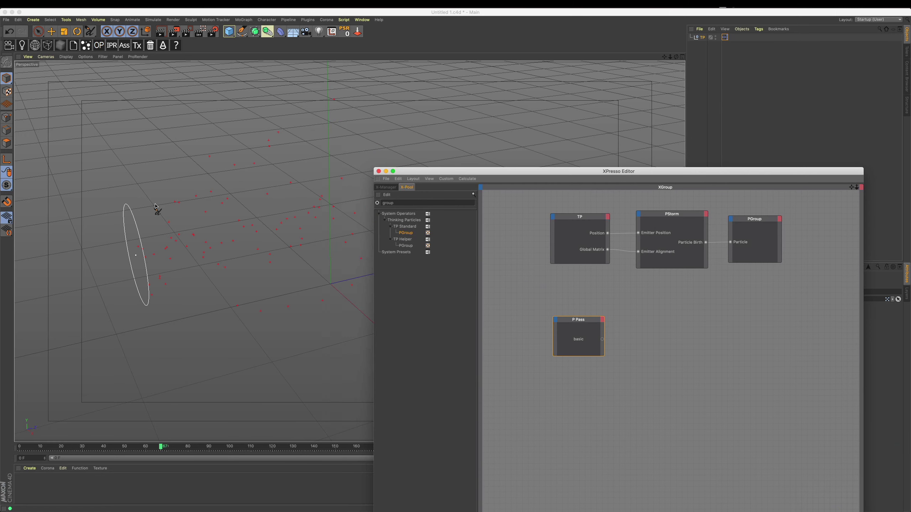
pyautogui.moveTo(692, 174)
pyautogui.mouseDown()
pyautogui.moveTo(664, 79)
pyautogui.moveTo(679, 80)
pyautogui.mouseUp()
pyautogui.rightClick(606, 219)
pyautogui.moveTo(670, 256)
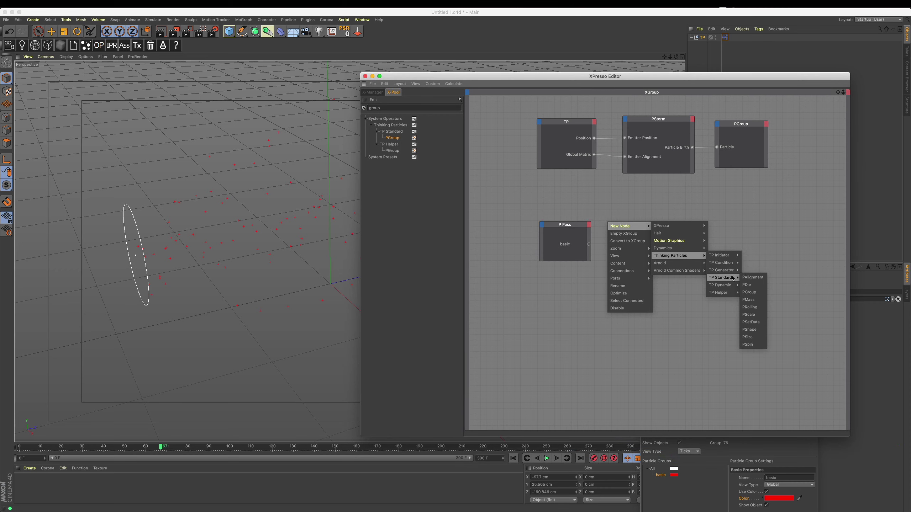
# Add a PShape node, expand it to full size, and place it beside P Pass.
pyautogui.moveTo(721, 277)
pyautogui.click(749, 329)
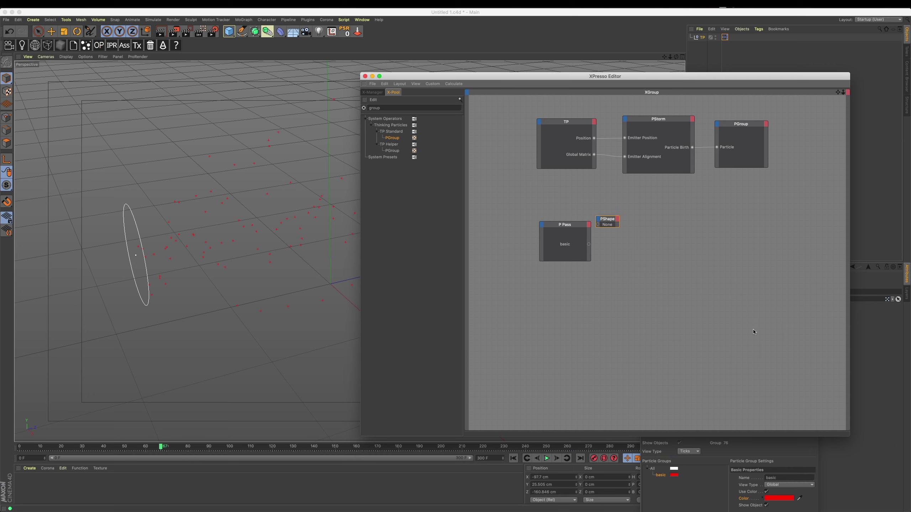
pyautogui.moveTo(638, 76); pyautogui.dragTo(508, 75)
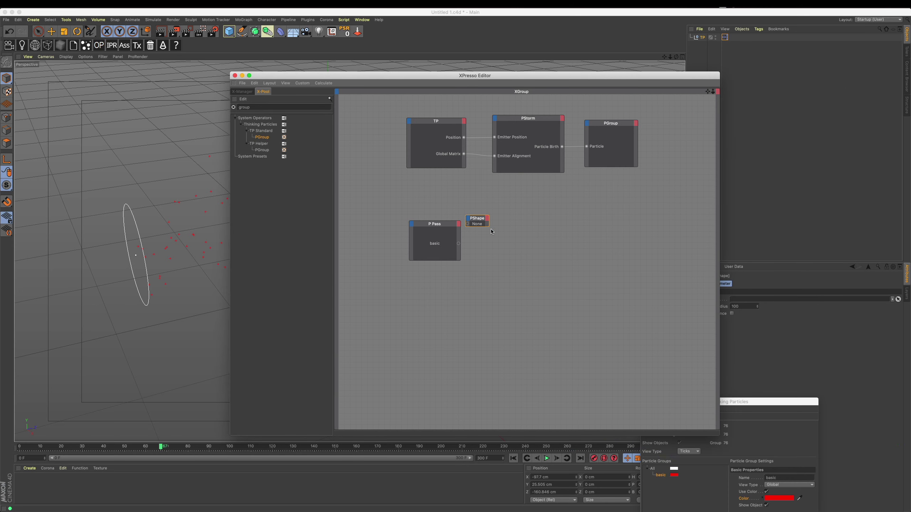
pyautogui.moveTo(489, 227); pyautogui.dragTo(509, 244)
pyautogui.moveTo(522, 76)
pyautogui.mouseDown()
pyautogui.moveTo(460, 76)
pyautogui.moveTo(477, 85)
pyautogui.mouseUp()
pyautogui.moveTo(452, 225)
pyautogui.mouseDown()
pyautogui.moveTo(461, 221)
pyautogui.moveTo(464, 238)
pyautogui.mouseUp()
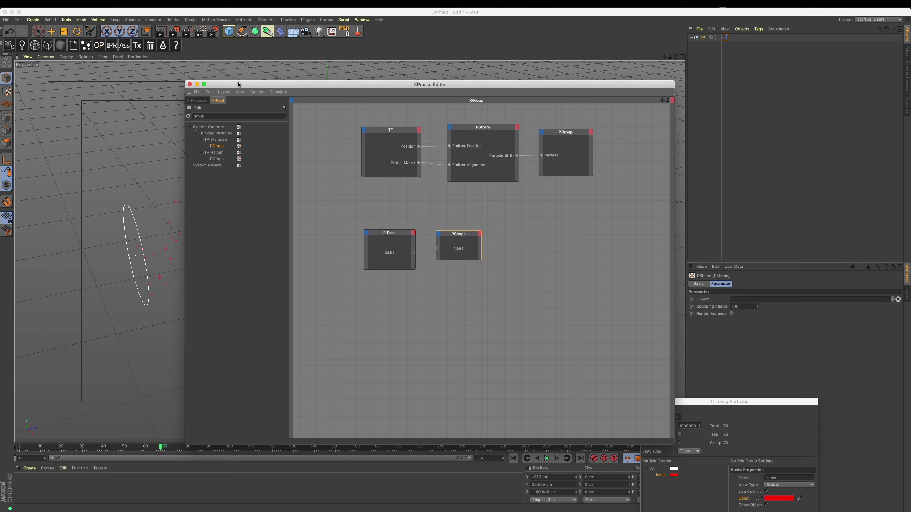
pyautogui.moveTo(239, 85); pyautogui.dragTo(238, 189)
pyautogui.moveTo(229, 31); pyautogui.dragTo(381, 56)
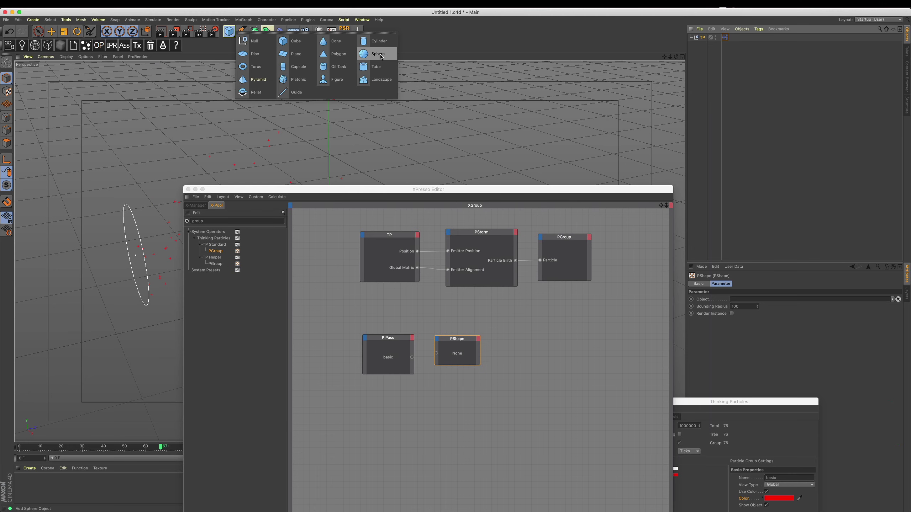
# Create a Sphere, assign it as the PShape node's Object, and play the animation.
pyautogui.click(381, 56)
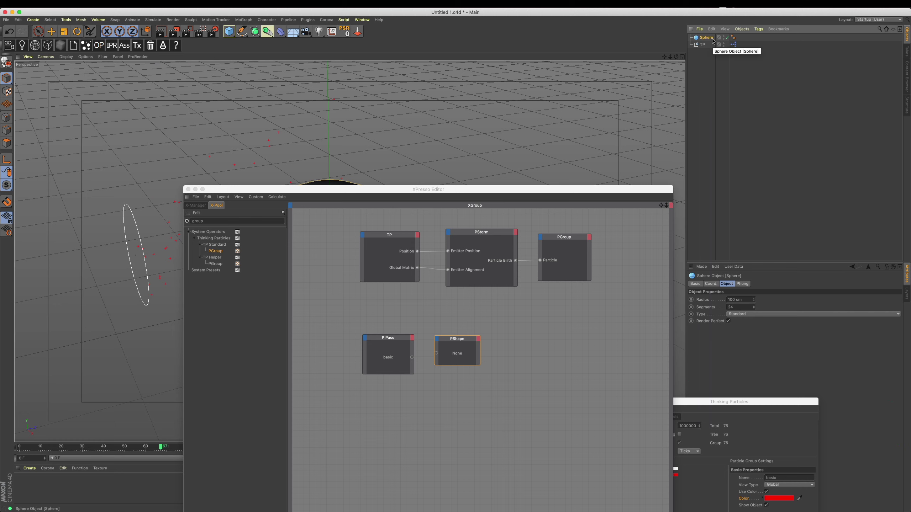
pyautogui.click(704, 257)
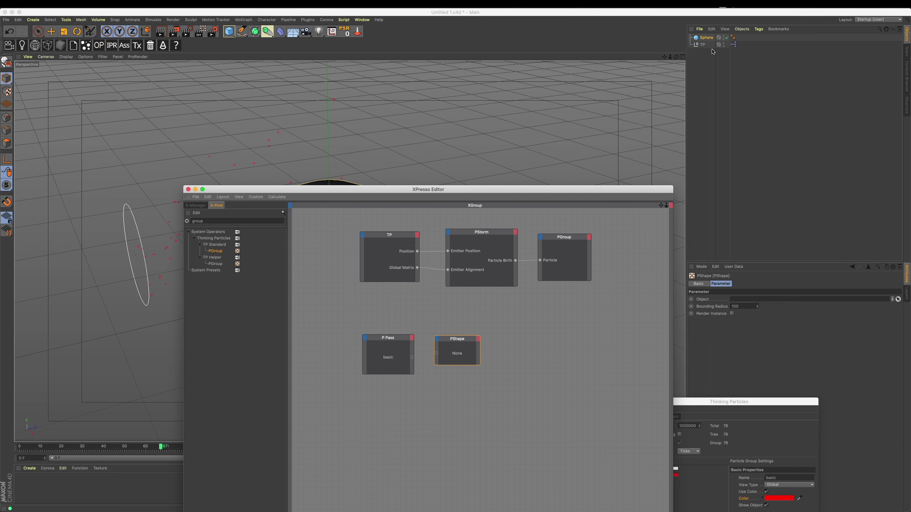
pyautogui.moveTo(704, 38); pyautogui.dragTo(763, 301)
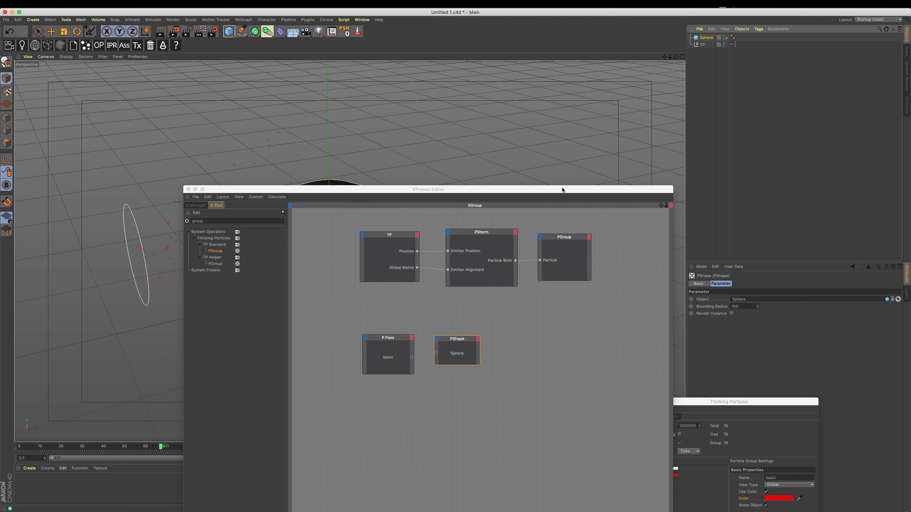
pyautogui.moveTo(536, 194); pyautogui.dragTo(777, 200)
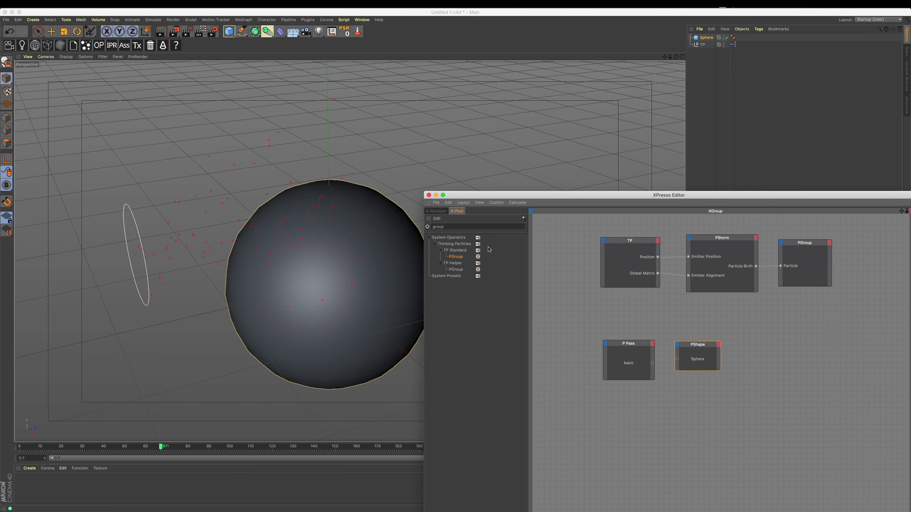
pyautogui.moveTo(498, 197); pyautogui.dragTo(673, 181)
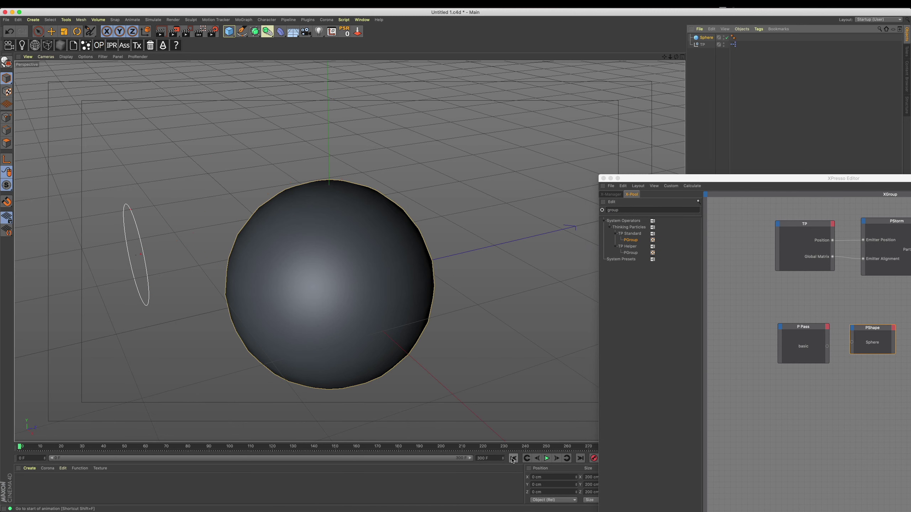
pyautogui.moveTo(695, 180); pyautogui.dragTo(656, 147)
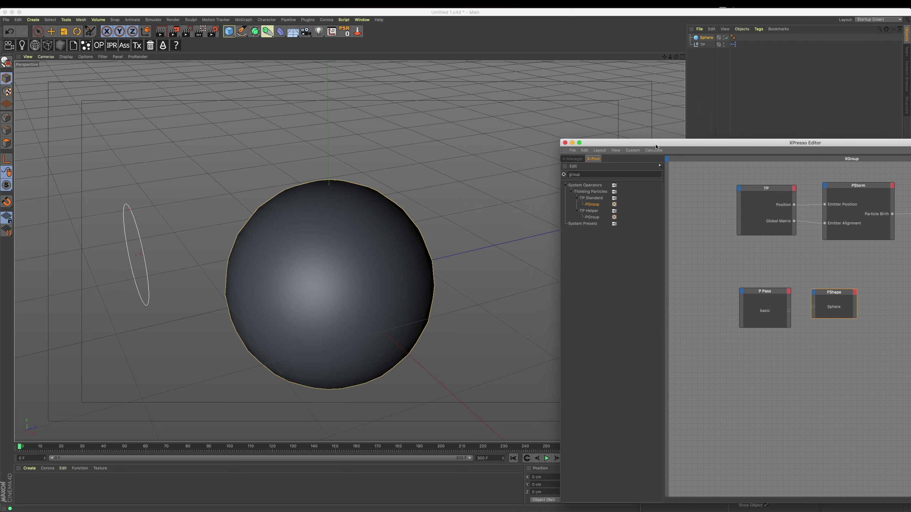
pyautogui.click(545, 459)
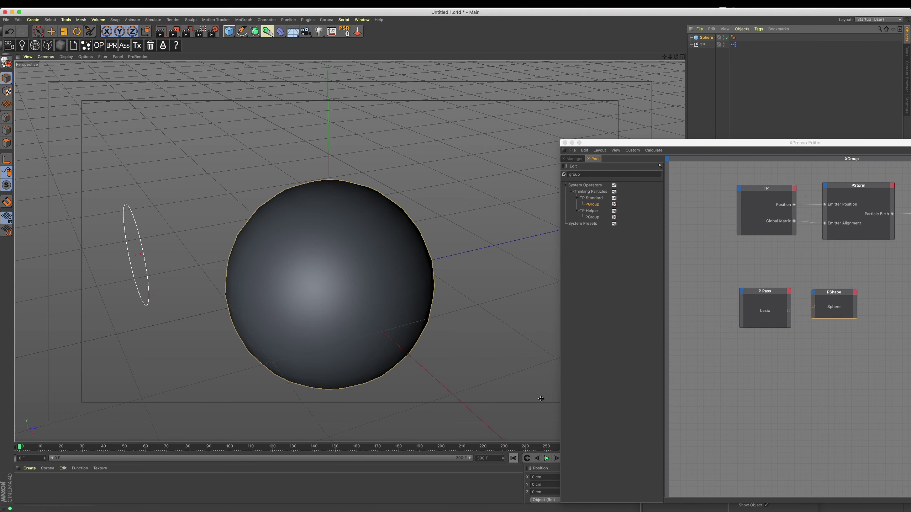
# Set the Sphere's radius to 30 cm.
pyautogui.moveTo(692, 143); pyautogui.dragTo(312, 380)
pyautogui.click(705, 43)
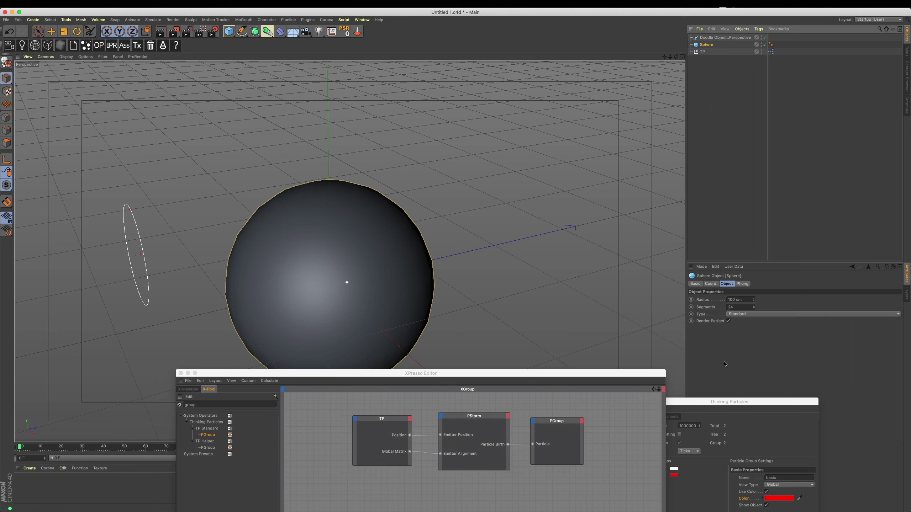
pyautogui.doubleClick(744, 300)
pyautogui.write('50')
pyautogui.press('Return')
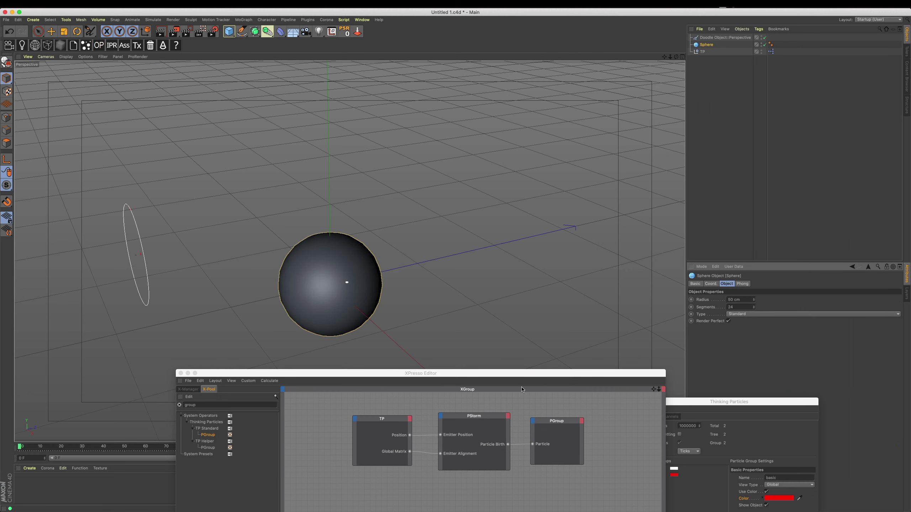
pyautogui.doubleClick(737, 300)
pyautogui.write('30')
pyautogui.press('Return')
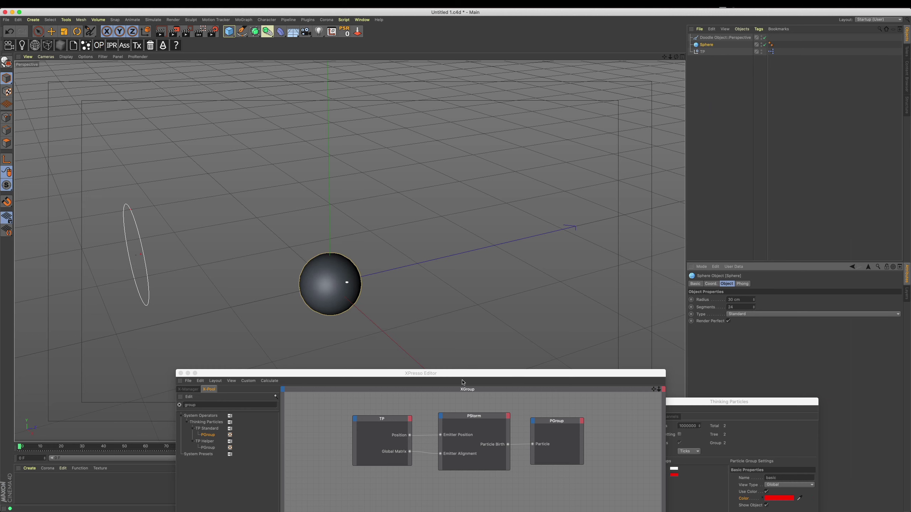
pyautogui.moveTo(451, 377)
pyautogui.mouseDown()
pyautogui.moveTo(573, 454)
pyautogui.moveTo(446, 103)
pyautogui.moveTo(479, 153)
pyautogui.mouseUp()
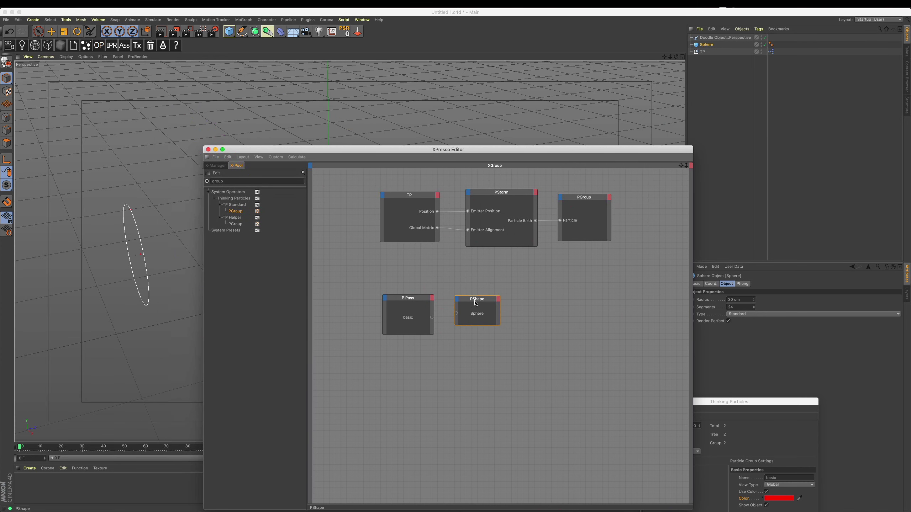
# Show port names on both the P Pass and PShape nodes.
pyautogui.moveTo(468, 307); pyautogui.dragTo(474, 308)
pyautogui.rightClick(421, 315)
pyautogui.moveTo(435, 339)
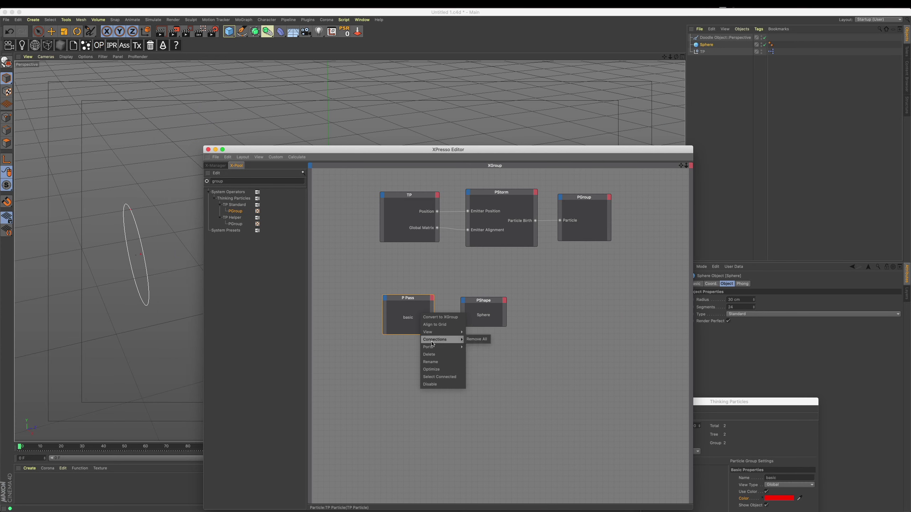
pyautogui.click(480, 355)
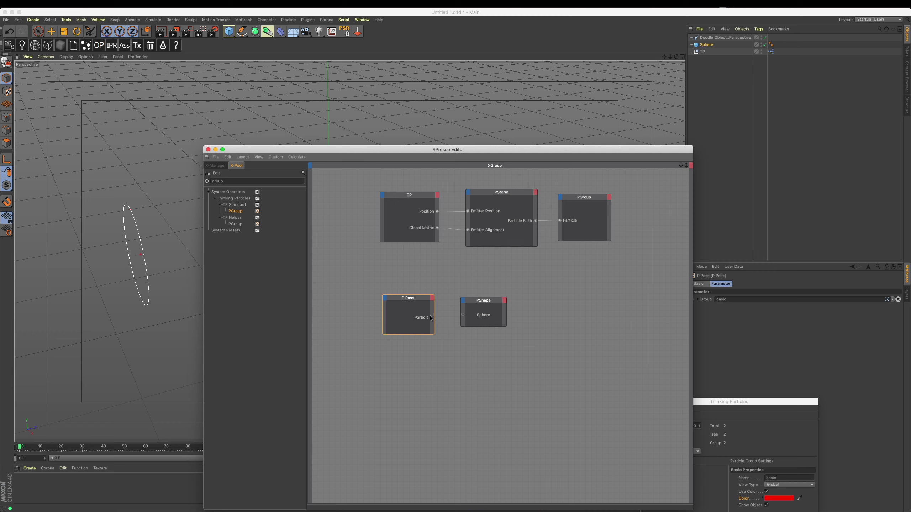
pyautogui.rightClick(483, 322)
pyautogui.moveTo(487, 354)
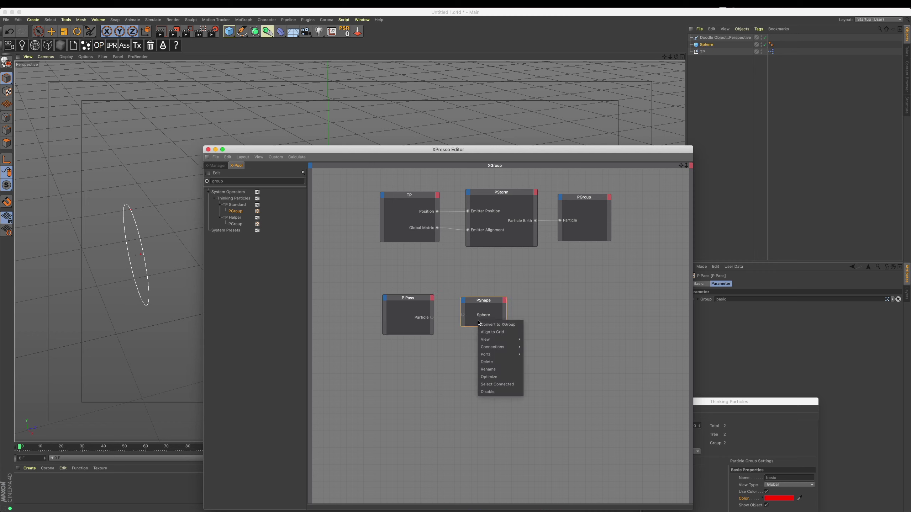
pyautogui.click(536, 362)
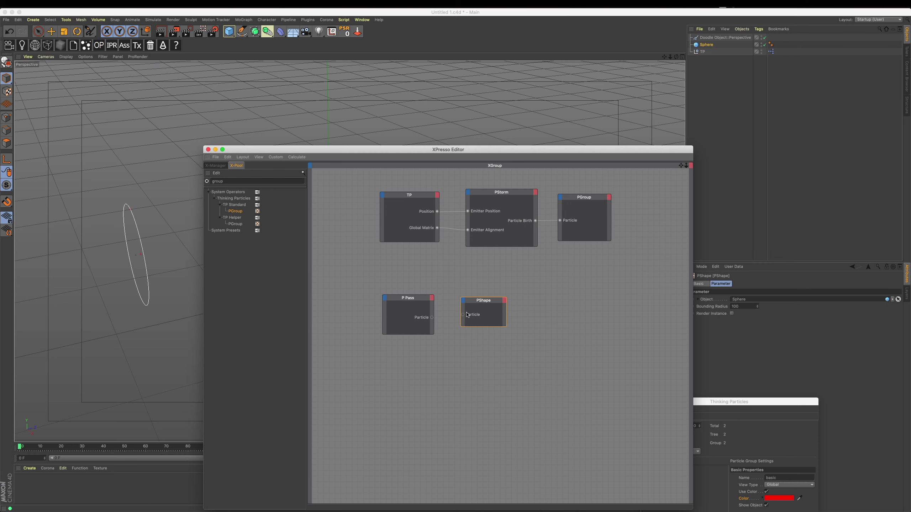
# Wire P Pass's Particle output into PShape's Particle input and preview playback.
pyautogui.moveTo(466, 317); pyautogui.dragTo(446, 318)
pyautogui.moveTo(475, 149); pyautogui.dragTo(506, 463)
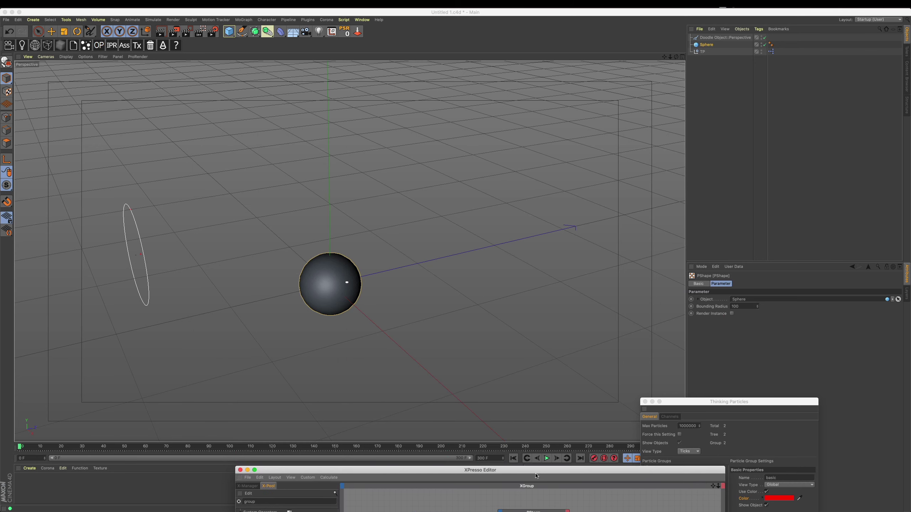
pyautogui.click(546, 459)
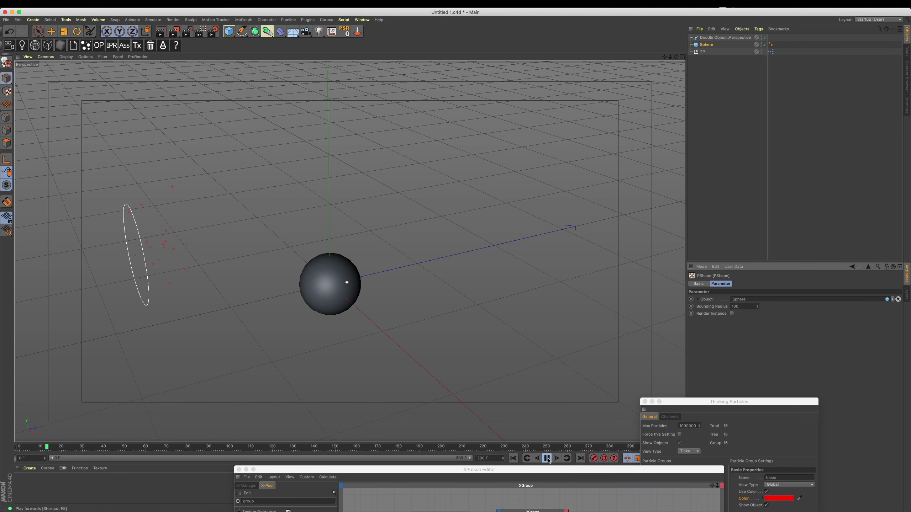
pyautogui.click(546, 458)
pyautogui.click(513, 458)
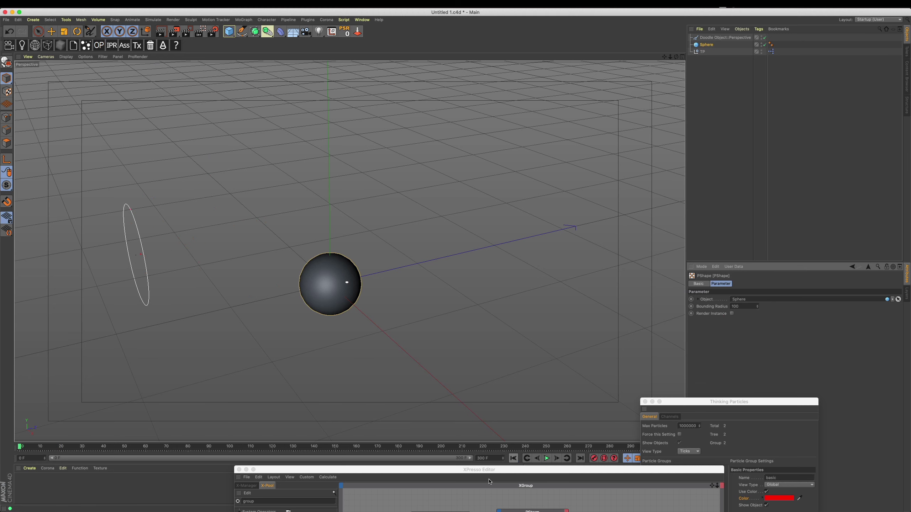
pyautogui.moveTo(485, 477)
pyautogui.mouseDown()
pyautogui.moveTo(559, 383)
pyautogui.moveTo(605, 151)
pyautogui.moveTo(627, 312)
pyautogui.moveTo(631, 201)
pyautogui.mouseUp()
pyautogui.moveTo(664, 57); pyautogui.dragTo(633, 44)
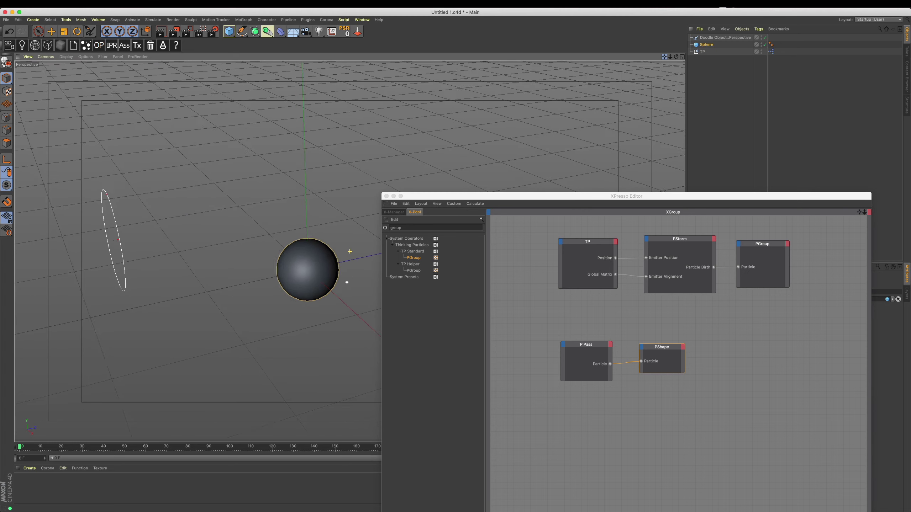
pyautogui.moveTo(581, 206)
pyautogui.mouseDown()
pyautogui.moveTo(572, 341)
pyautogui.moveTo(522, 244)
pyautogui.mouseUp()
pyautogui.click(153, 19)
pyautogui.moveTo(163, 56)
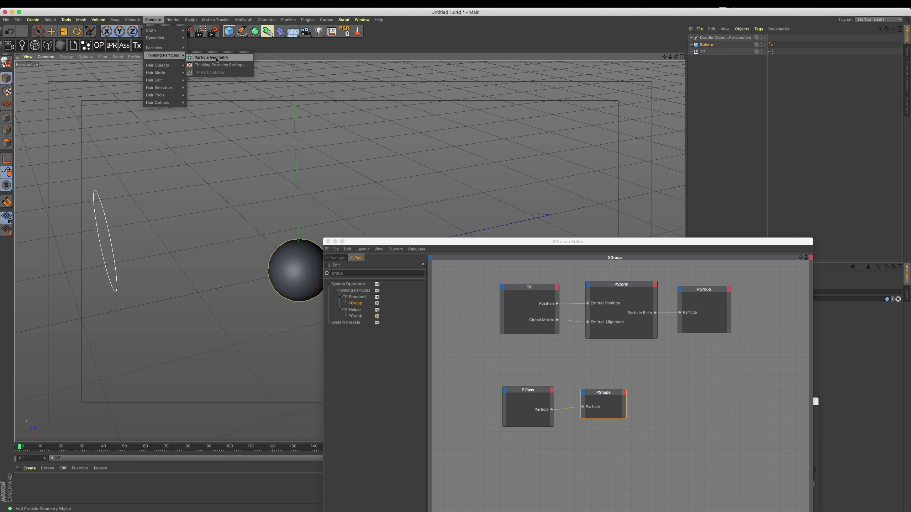
# Add a Particle Geometry object and preview the particles with a viewport render.
pyautogui.click(211, 57)
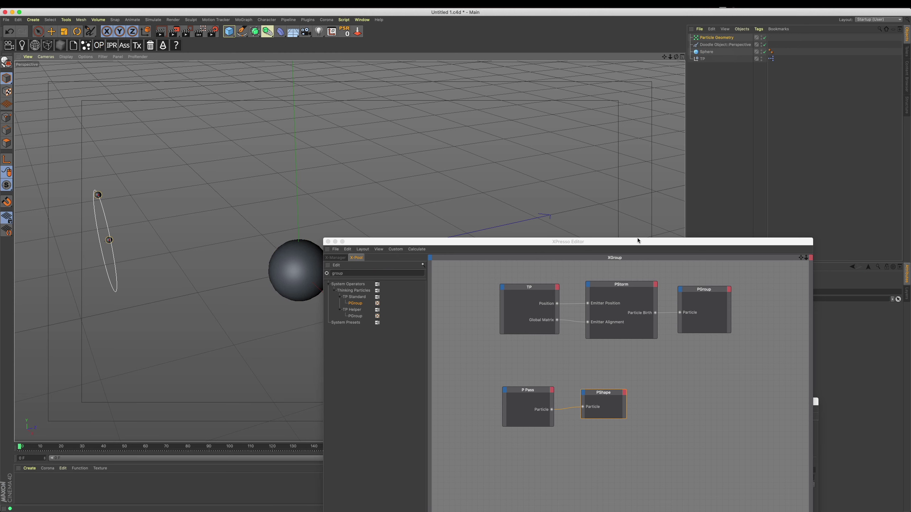
pyautogui.moveTo(638, 240); pyautogui.dragTo(630, 381)
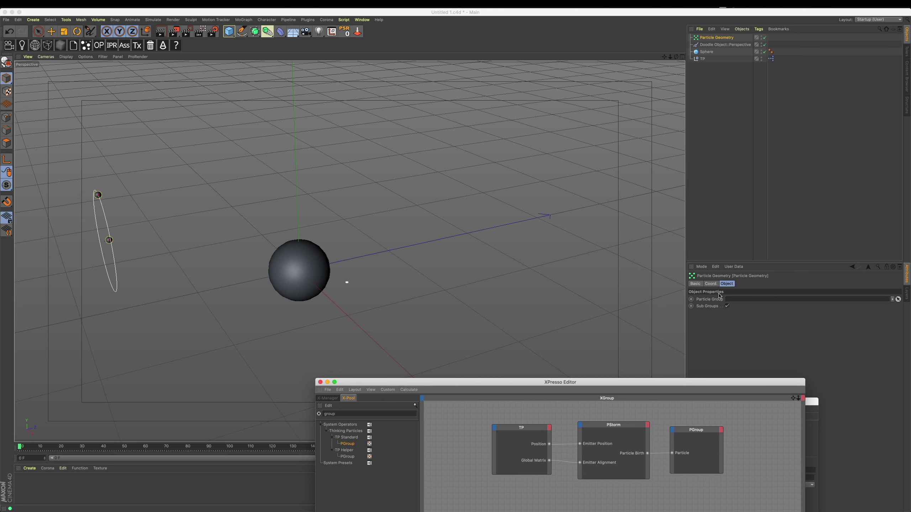
pyautogui.moveTo(602, 386)
pyautogui.mouseDown()
pyautogui.moveTo(502, 248)
pyautogui.moveTo(438, 192)
pyautogui.mouseUp()
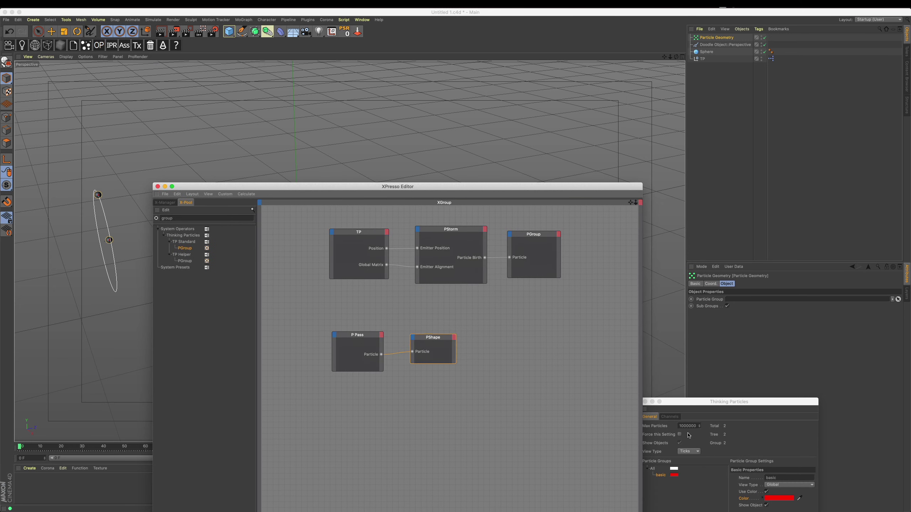
pyautogui.moveTo(519, 191); pyautogui.dragTo(641, 511)
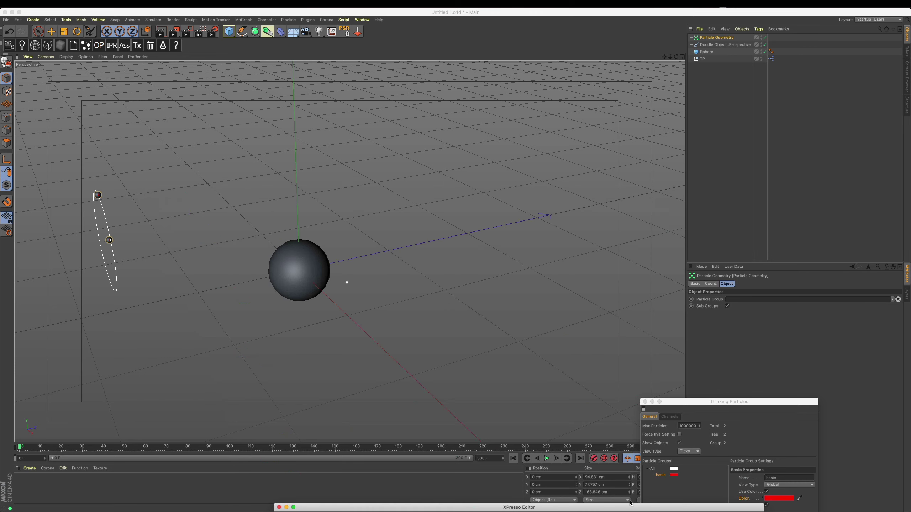
pyautogui.click(550, 460)
pyautogui.click(548, 459)
pyautogui.hotkey('ctrl', 'r')
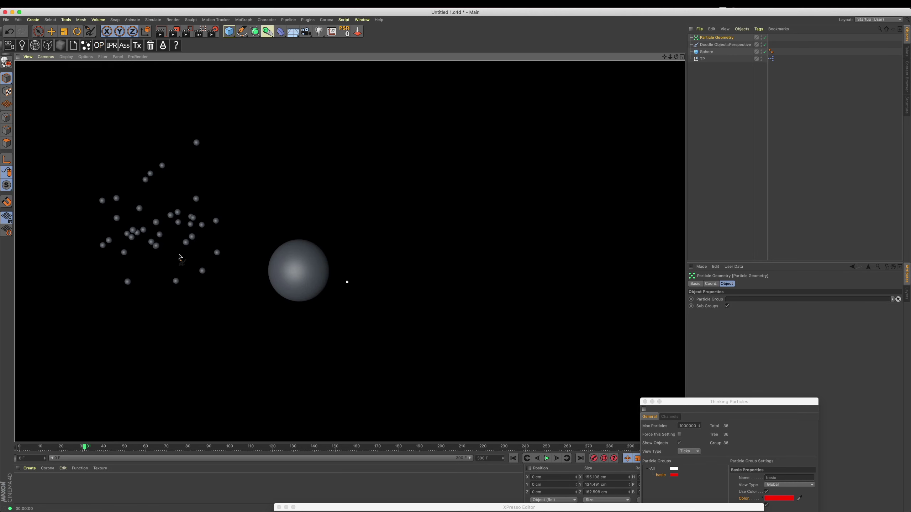
pyautogui.click(190, 244)
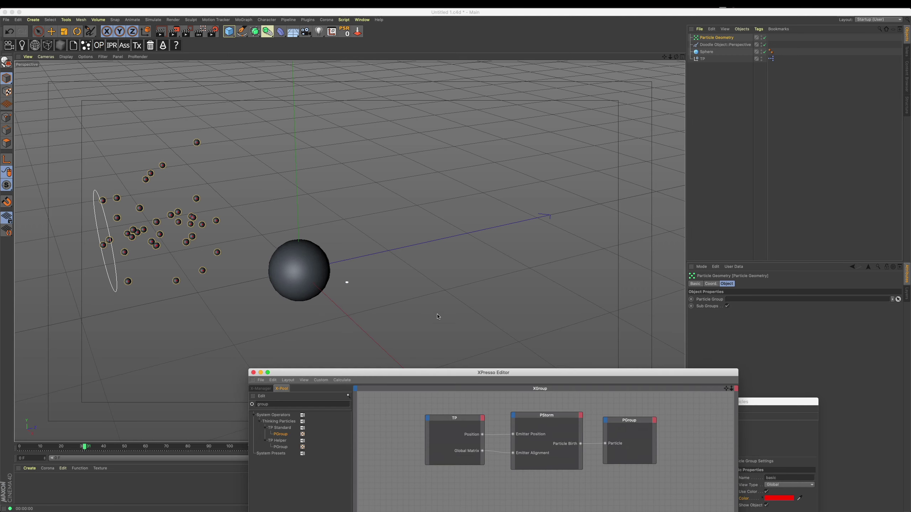
pyautogui.moveTo(480, 507); pyautogui.dragTo(339, 155)
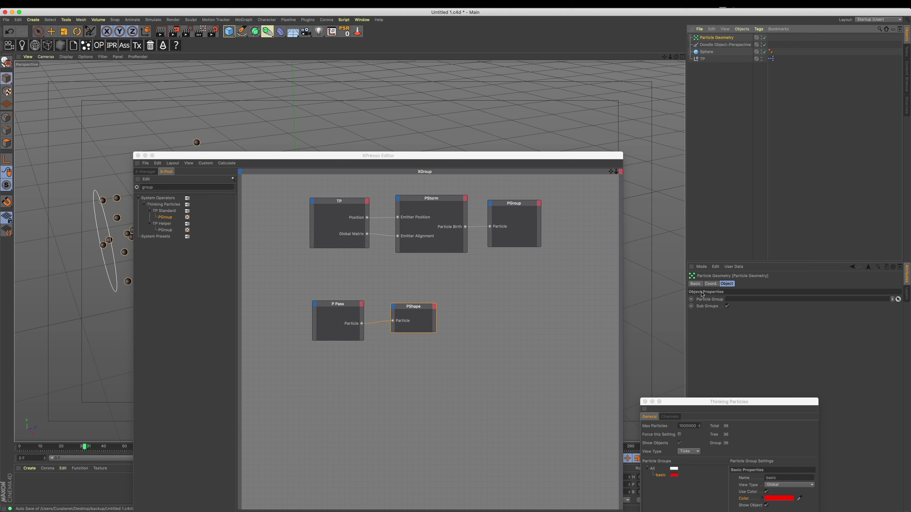
# Set Particle Geometry's Particle Group to basic from the Thinking Particles window.
pyautogui.click(661, 469)
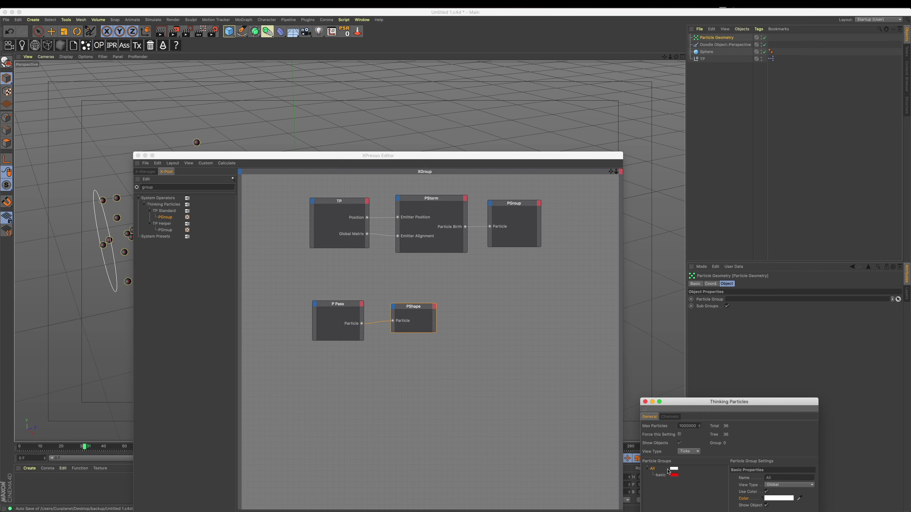
pyautogui.moveTo(698, 399); pyautogui.dragTo(636, 351)
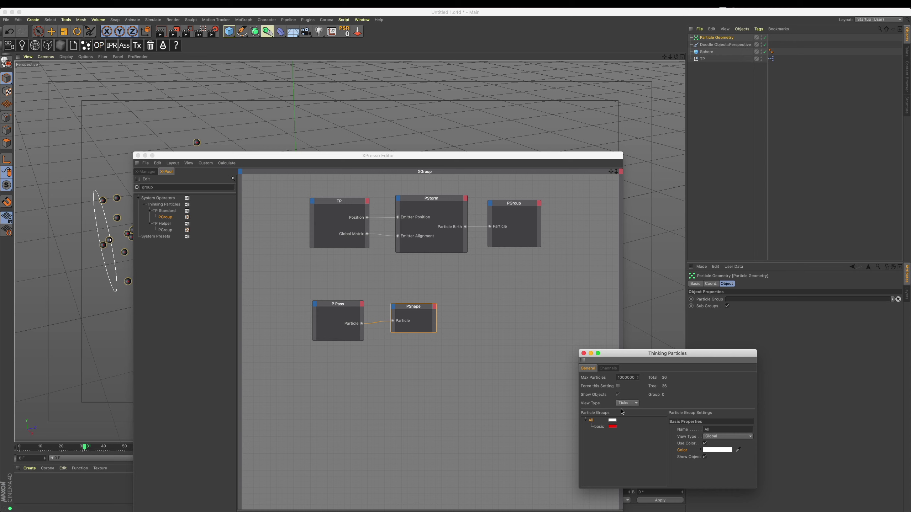
pyautogui.moveTo(603, 432); pyautogui.dragTo(757, 298)
pyautogui.moveTo(641, 358); pyautogui.dragTo(723, 404)
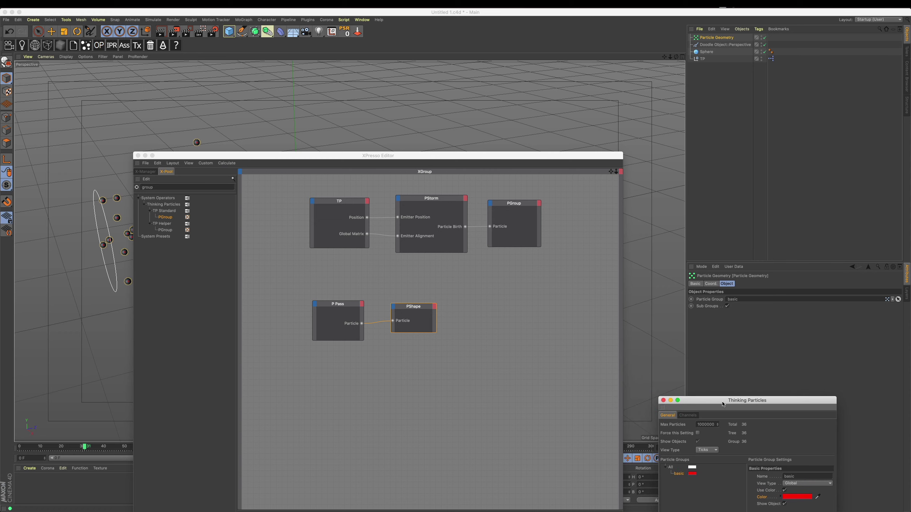
pyautogui.click(519, 171)
pyautogui.moveTo(504, 159); pyautogui.dragTo(768, 460)
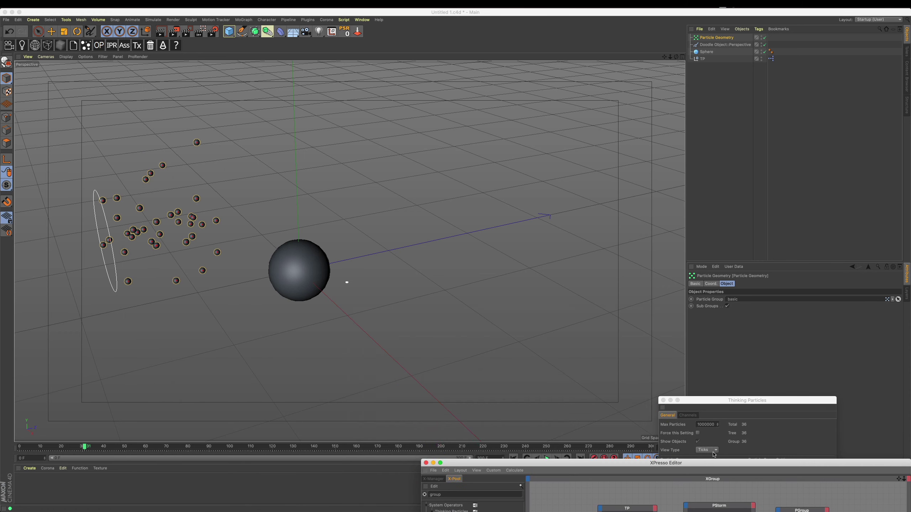
# Hide the Sphere in the viewport and nest it under Particle Geometry.
pyautogui.moveTo(483, 460); pyautogui.dragTo(489, 462)
pyautogui.click(513, 459)
pyautogui.click(545, 458)
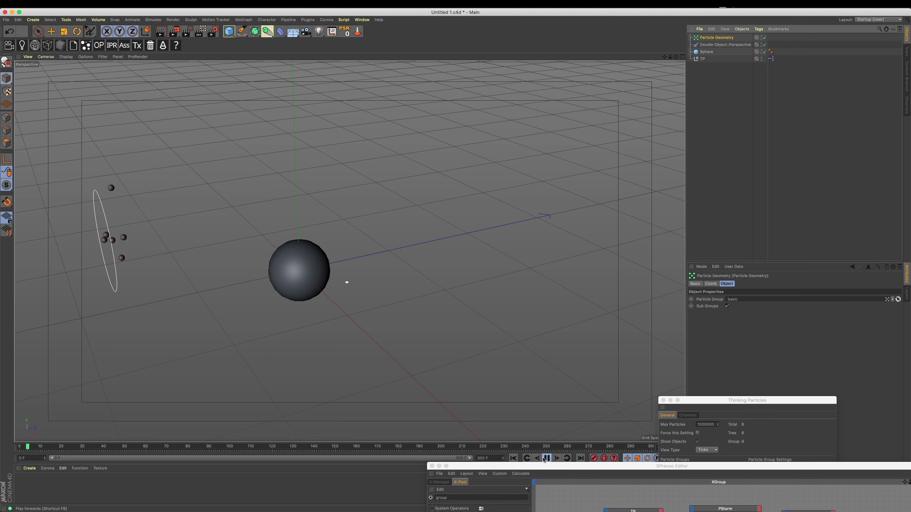
pyautogui.click(544, 459)
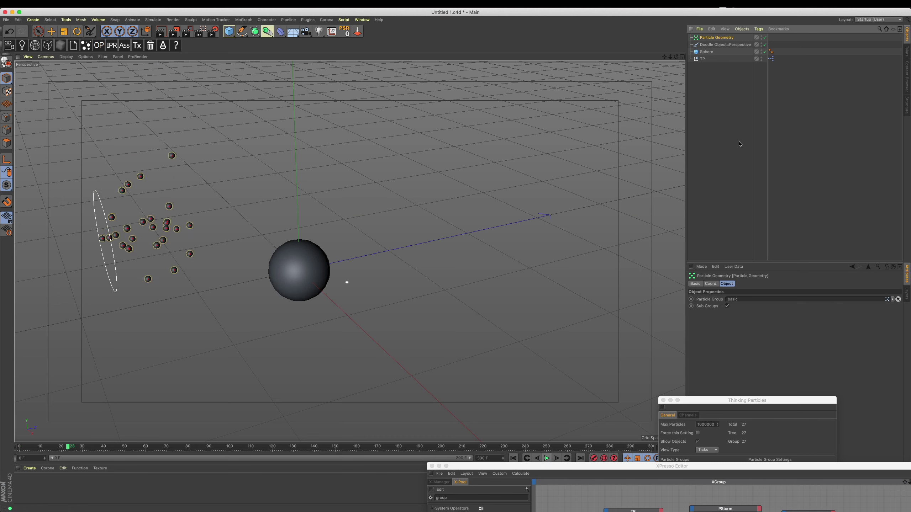
pyautogui.doubleClick(719, 38)
pyautogui.click(707, 52)
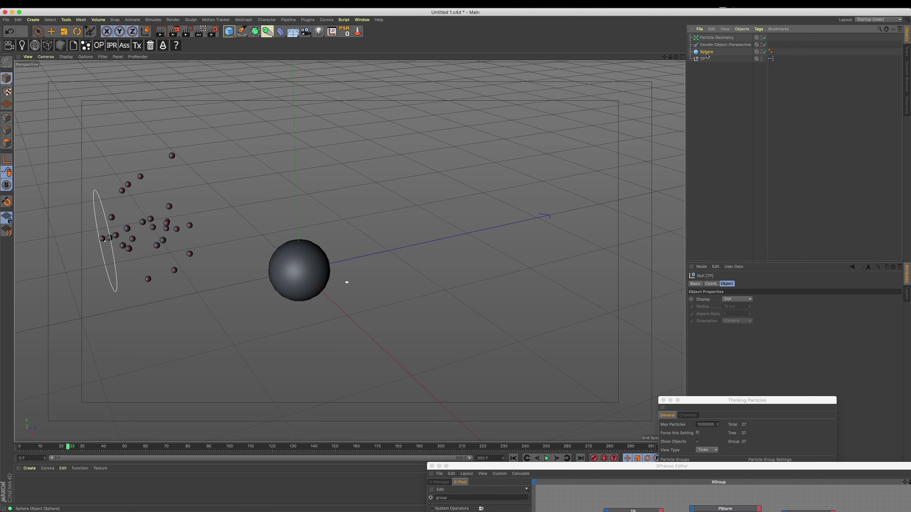
pyautogui.click(762, 52)
pyautogui.moveTo(705, 53); pyautogui.dragTo(710, 38)
pyautogui.click(716, 38)
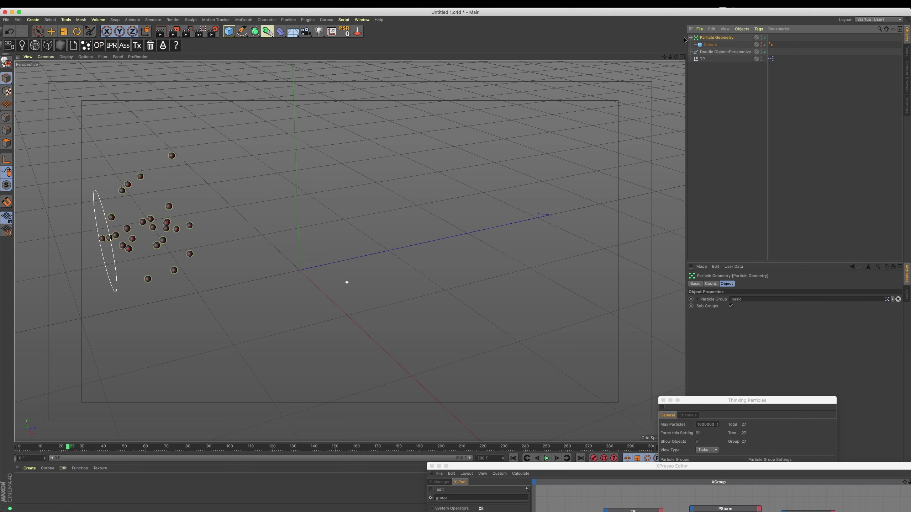
pyautogui.moveTo(609, 466)
pyautogui.mouseDown()
pyautogui.moveTo(523, 178)
pyautogui.moveTo(272, 177)
pyautogui.mouseUp()
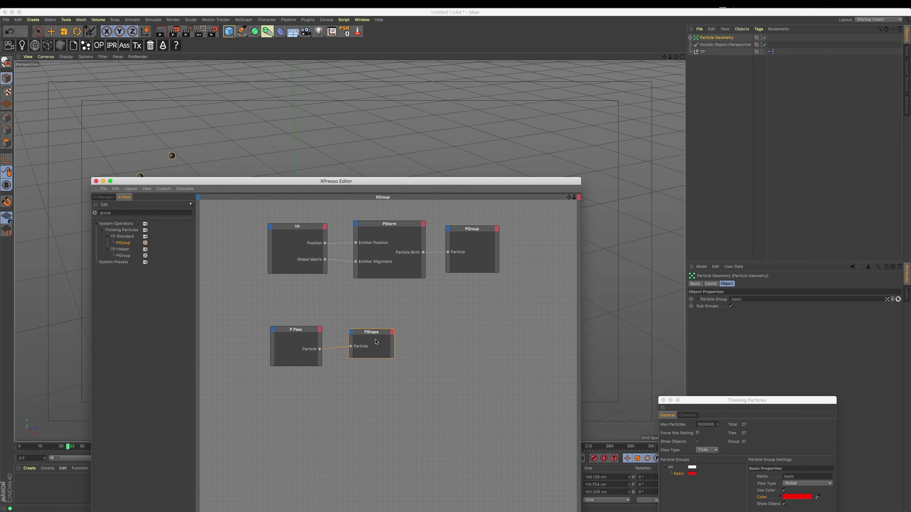
# Toggle PShape's Render Instance on and off and select its Bounding Radius setting.
pyautogui.moveTo(429, 179); pyautogui.dragTo(484, 309)
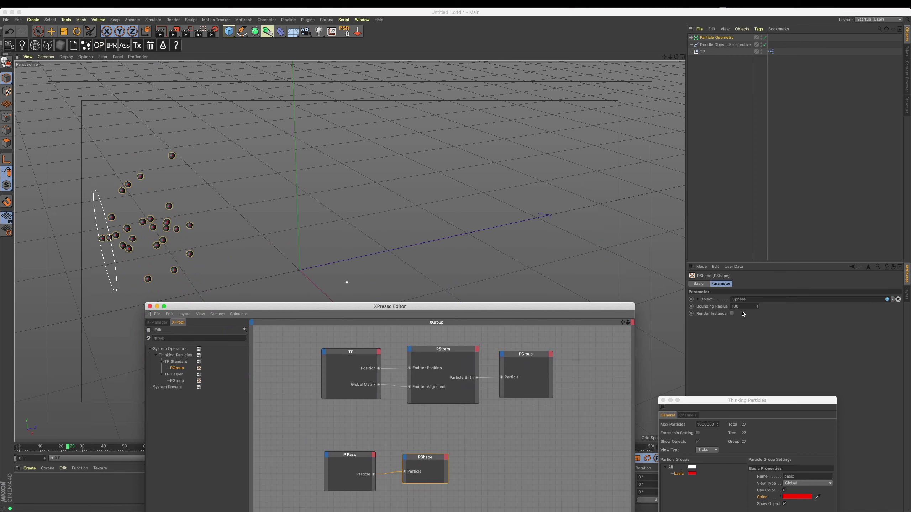
pyautogui.click(723, 317)
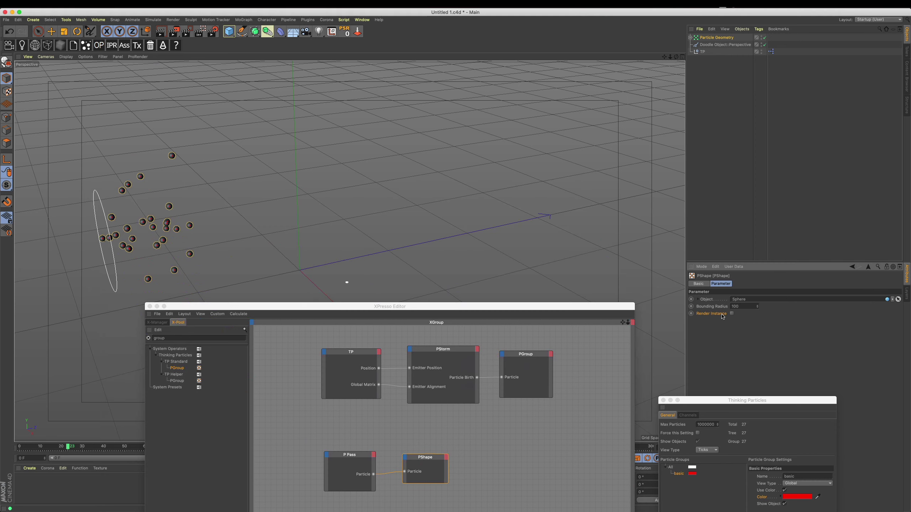
pyautogui.click(732, 314)
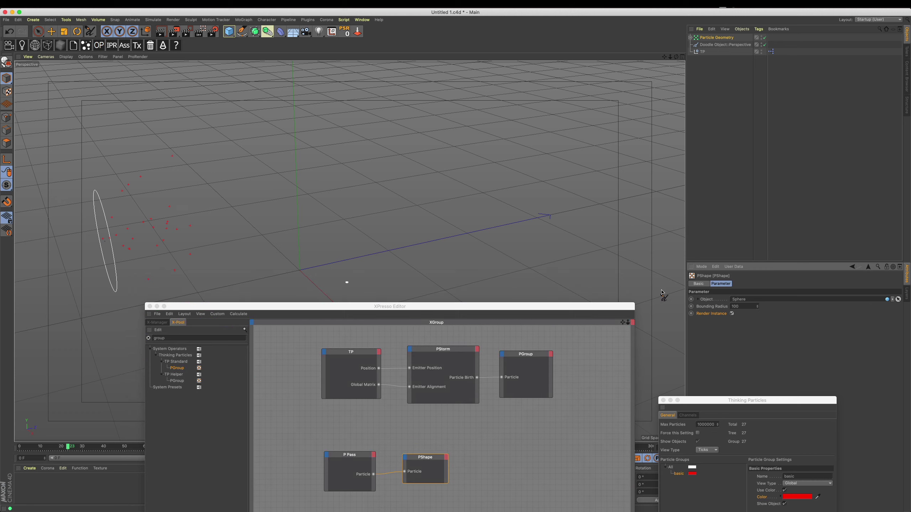
pyautogui.click(732, 315)
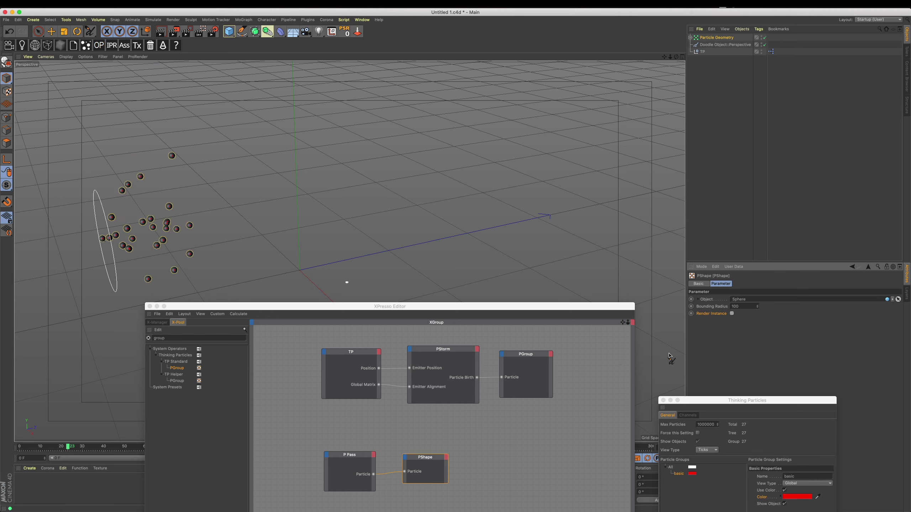
pyautogui.click(711, 307)
pyautogui.moveTo(554, 307); pyautogui.dragTo(607, 432)
pyautogui.moveTo(536, 434); pyautogui.dragTo(616, 495)
# Set PShape's Bounding Radius to 50 and replay the particle animation.
pyautogui.click(742, 307)
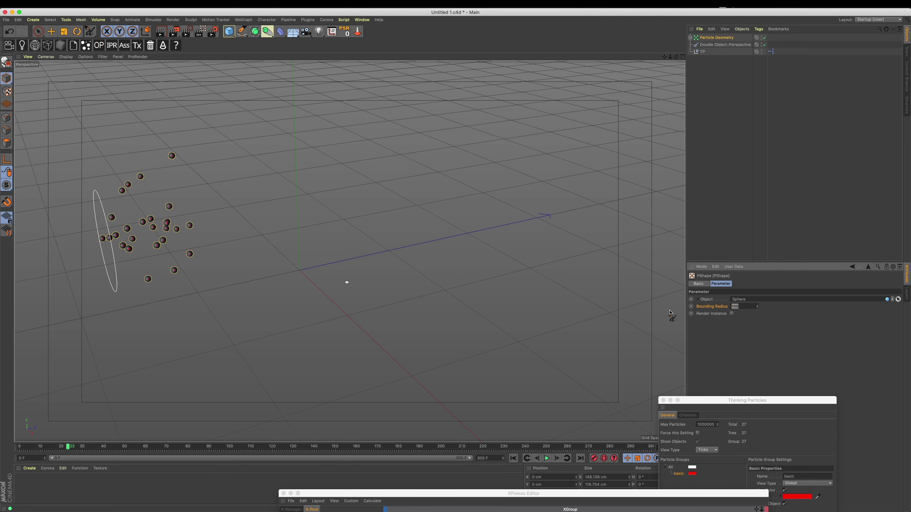
pyautogui.write('50')
pyautogui.press('Return')
pyautogui.click(513, 458)
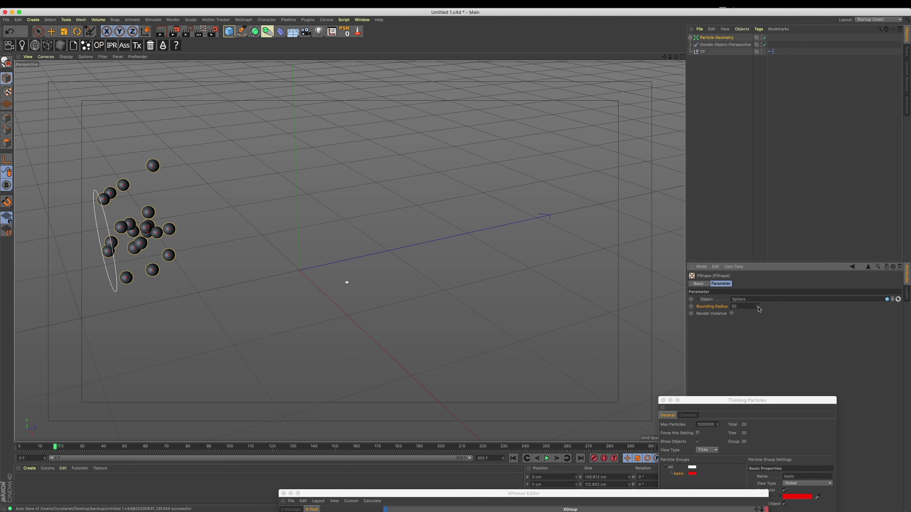
pyautogui.write('0')
pyautogui.press('Return')
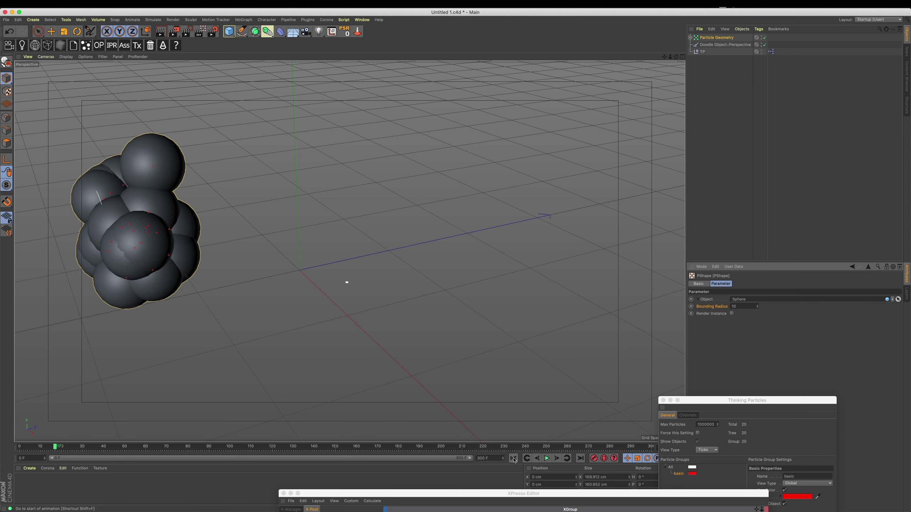
pyautogui.click(513, 459)
pyautogui.click(547, 459)
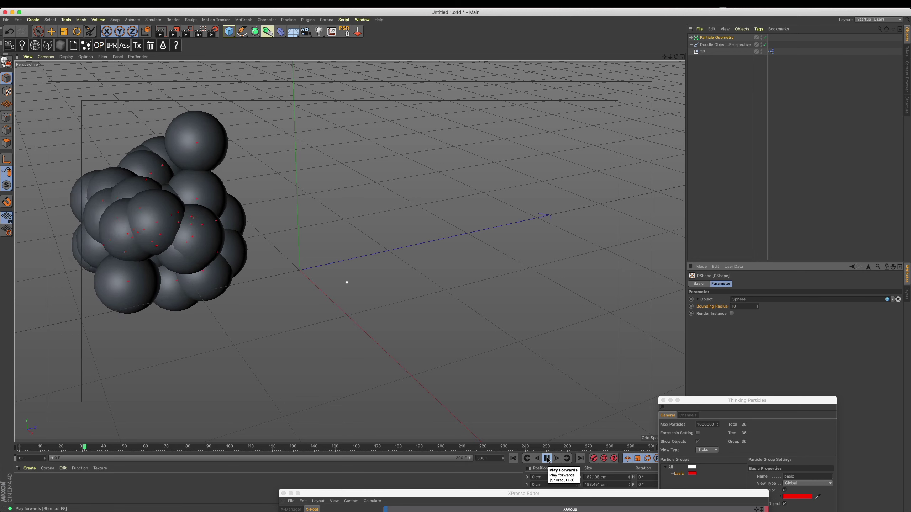
pyautogui.click(547, 459)
# Orbit closer to the sphere particles, adjust Bounding Radius again, and bring back the XPresso Editor.
pyautogui.moveTo(458, 258)
pyautogui.keyDown('alt'); pyautogui.mouseDown()
pyautogui.moveTo(563, 310)
pyautogui.moveTo(503, 328)
pyautogui.mouseUp(); pyautogui.keyUp('alt')
pyautogui.click(739, 306)
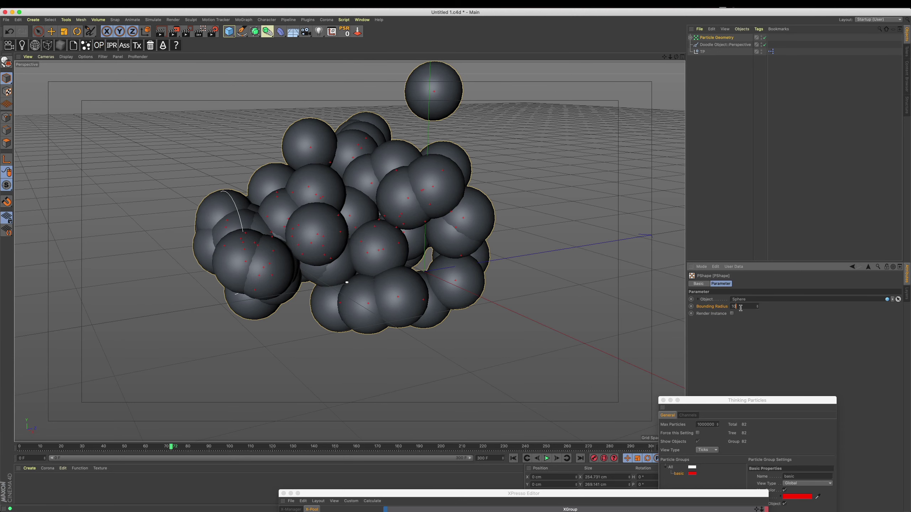
pyautogui.press('BackSpace')
pyautogui.press('Return')
pyautogui.moveTo(633, 494)
pyautogui.mouseDown()
pyautogui.moveTo(624, 269)
pyautogui.moveTo(614, 237)
pyautogui.mouseUp()
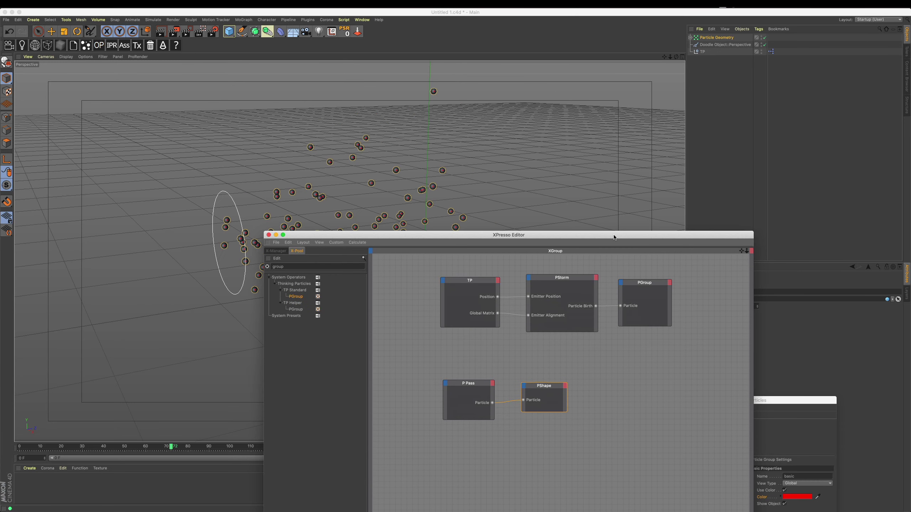
# Add a Thinking Particles PSize node and wire P Pass's Particle output into it.
pyautogui.click(415, 183)
pyautogui.moveTo(480, 238); pyautogui.dragTo(484, 164)
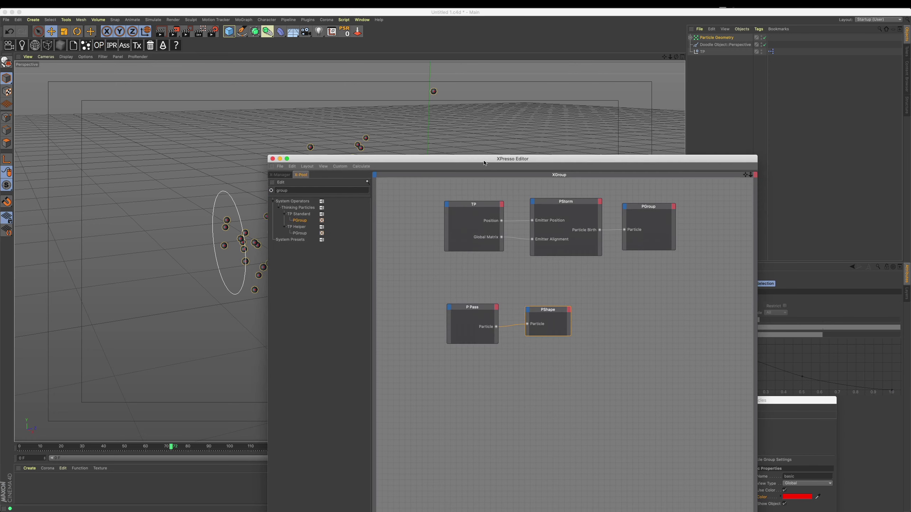
pyautogui.click(541, 347)
pyautogui.rightClick(528, 349)
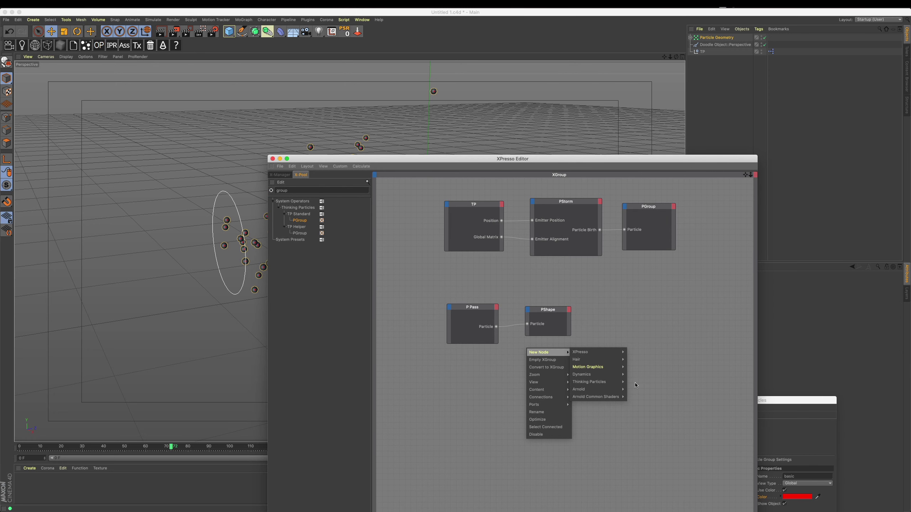
pyautogui.moveTo(640, 404)
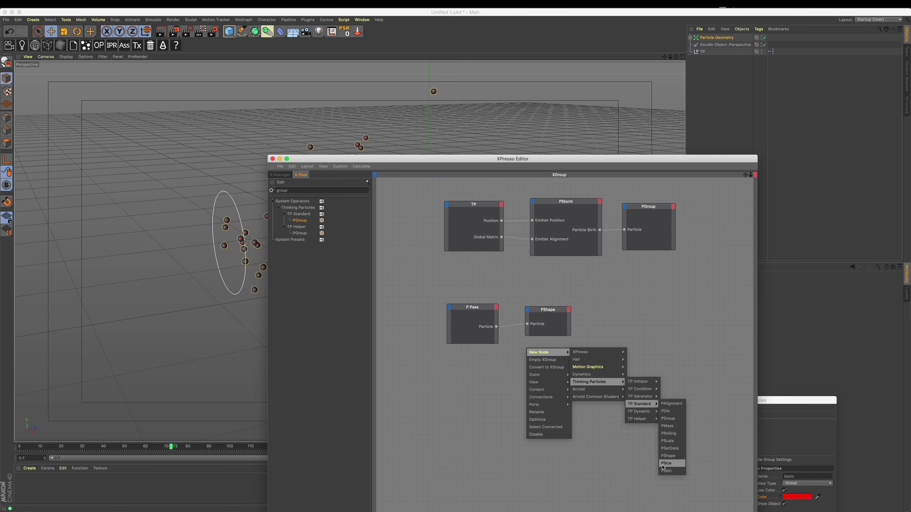
pyautogui.click(667, 464)
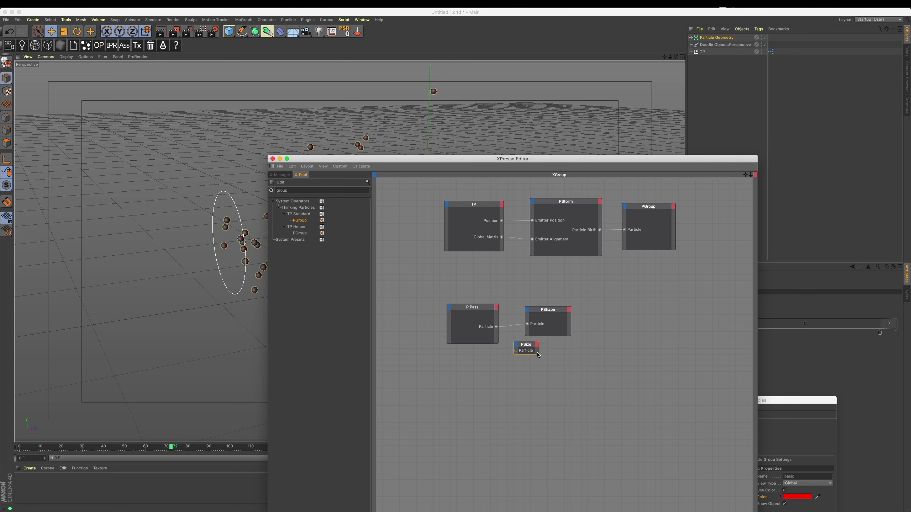
pyautogui.moveTo(549, 347)
pyautogui.mouseDown()
pyautogui.moveTo(571, 361)
pyautogui.moveTo(494, 330)
pyautogui.moveTo(537, 296)
pyautogui.moveTo(536, 269)
pyautogui.mouseUp()
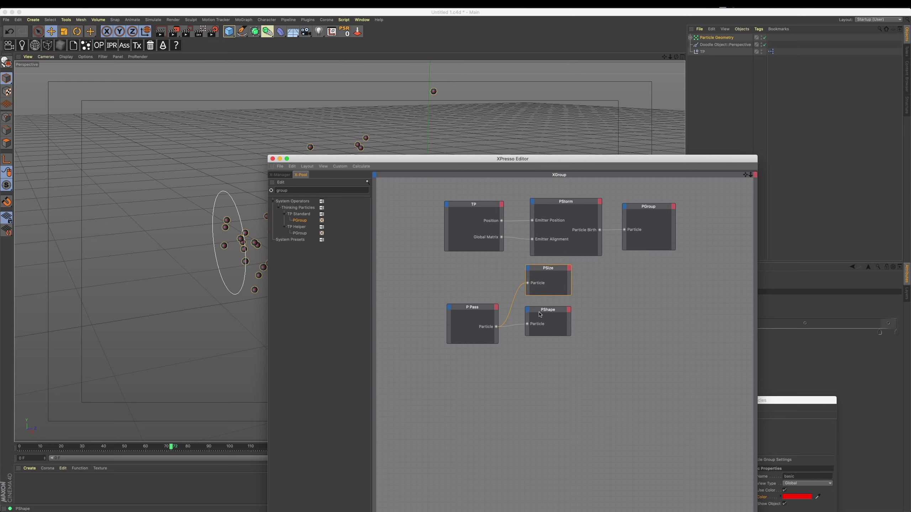
# Arrange PSize beside PShape in the graph and bring up PSize's Size setting.
pyautogui.moveTo(547, 309); pyautogui.dragTo(548, 349)
pyautogui.moveTo(541, 277); pyautogui.dragTo(541, 315)
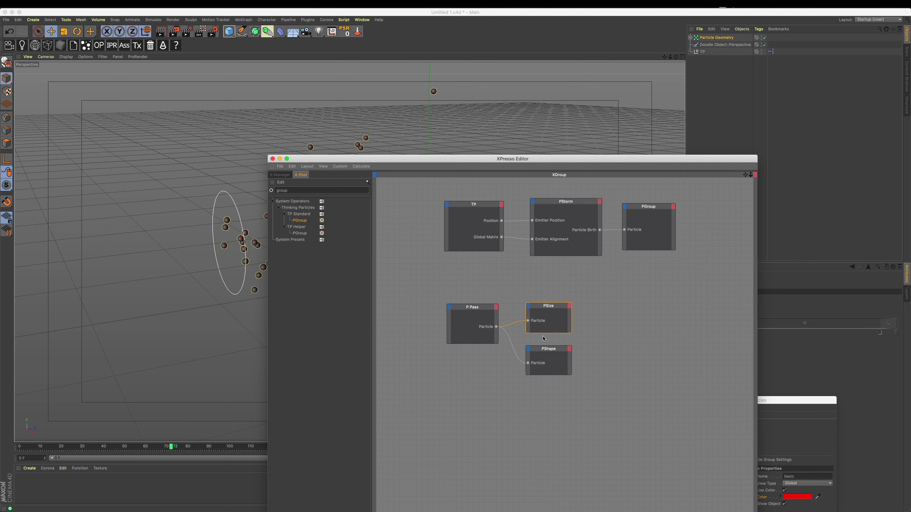
pyautogui.moveTo(545, 349); pyautogui.dragTo(544, 269)
pyautogui.moveTo(547, 306); pyautogui.dragTo(548, 334)
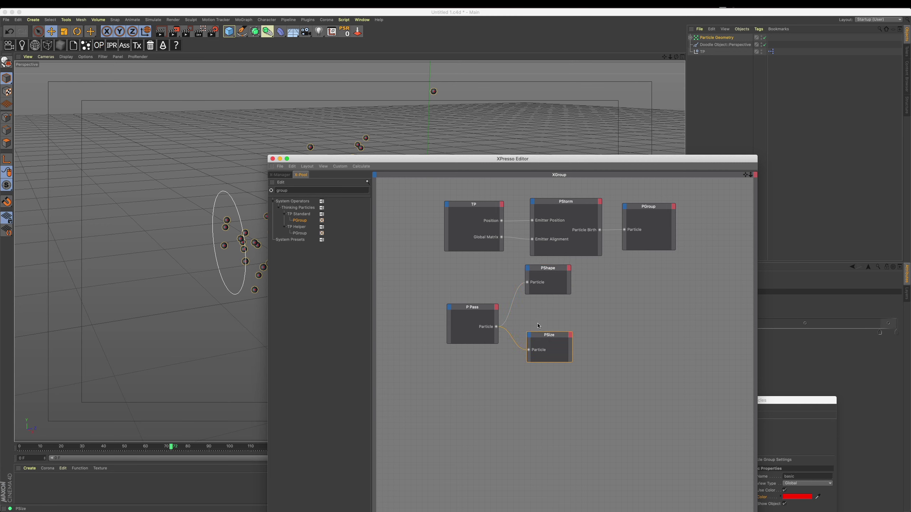
pyautogui.moveTo(545, 274); pyautogui.dragTo(545, 305)
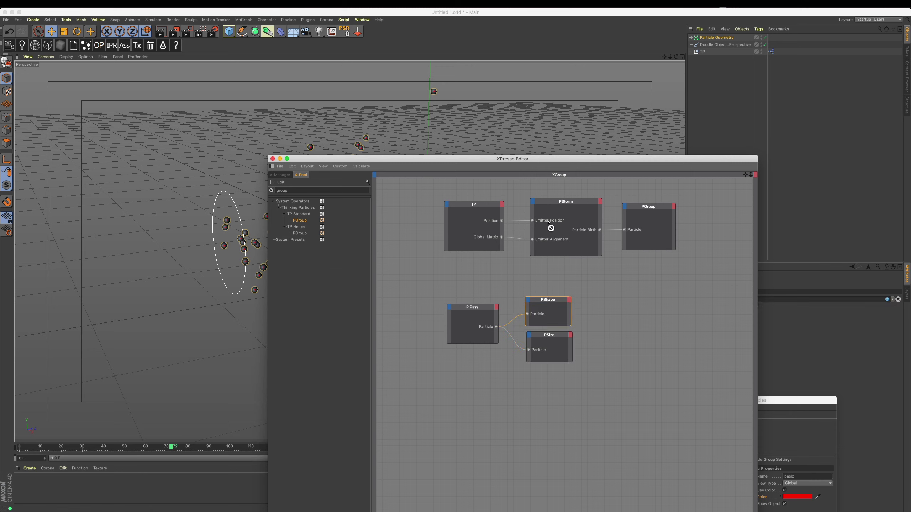
pyautogui.moveTo(549, 223); pyautogui.dragTo(555, 255)
pyautogui.click(545, 342)
pyautogui.moveTo(596, 167)
pyautogui.mouseDown()
pyautogui.moveTo(541, 313)
pyautogui.moveTo(471, 394)
pyautogui.mouseUp()
pyautogui.click(741, 300)
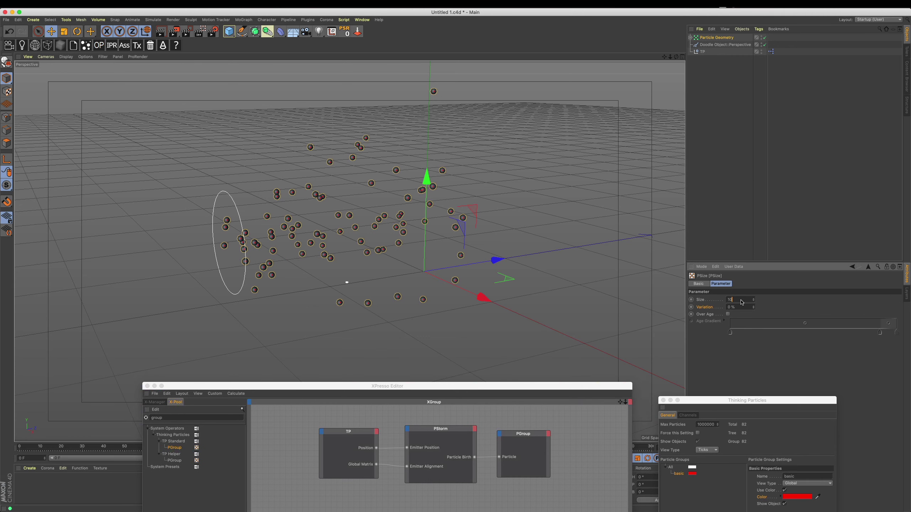
# Set PSize Variation to 100 % and preview the varied sphere sizes in playback.
pyautogui.moveTo(424, 390); pyautogui.dragTo(462, 478)
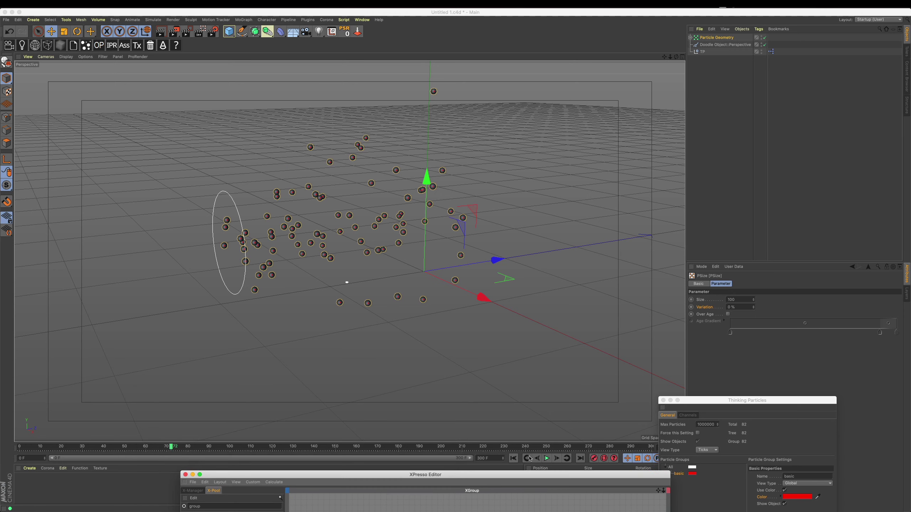
pyautogui.click(547, 459)
pyautogui.click(547, 459)
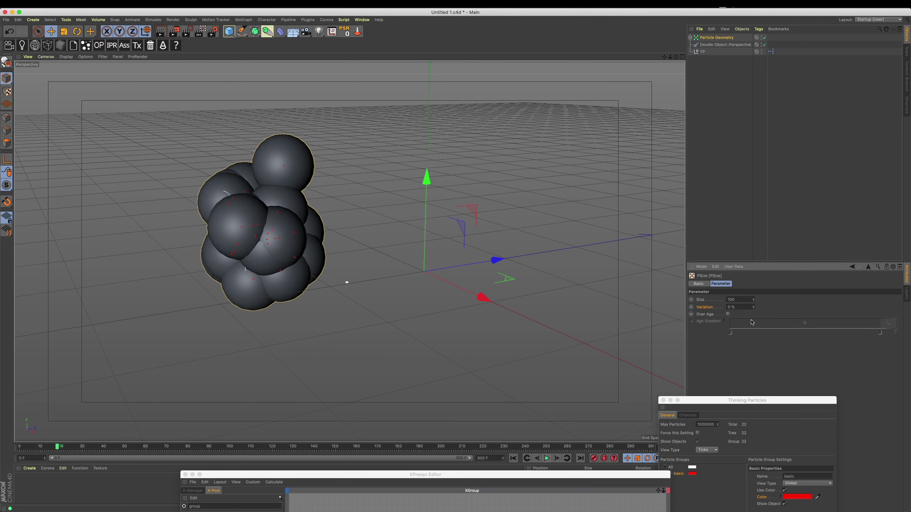
pyautogui.doubleClick(742, 306)
pyautogui.write('100')
pyautogui.press('Return')
pyautogui.click(513, 458)
pyautogui.click(546, 459)
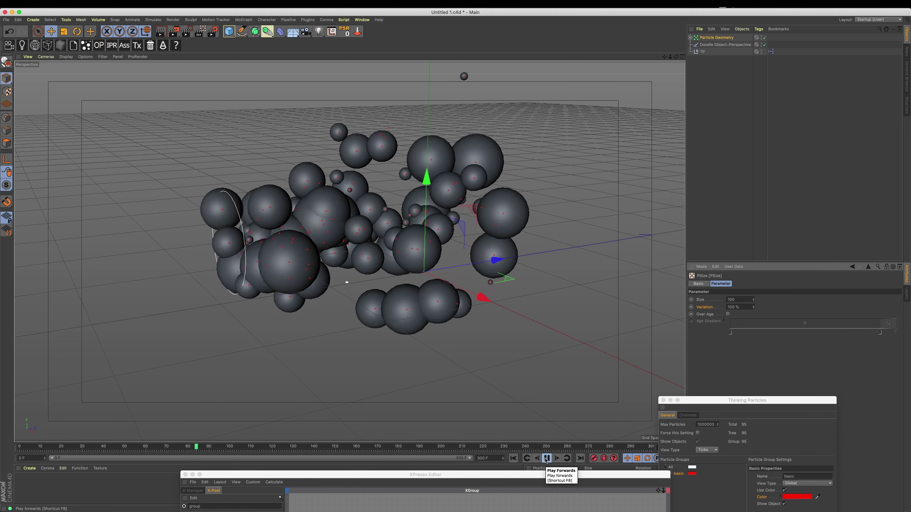
pyautogui.click(546, 458)
# Enable Over Age with a white-to-black Age Gradient, minus its middle knot, and replay.
pyautogui.click(728, 314)
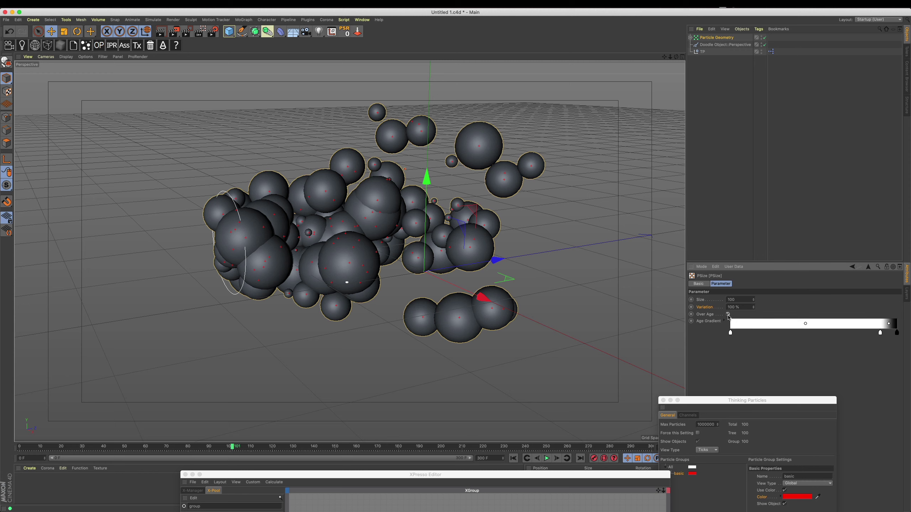
pyautogui.moveTo(874, 337); pyautogui.dragTo(875, 357)
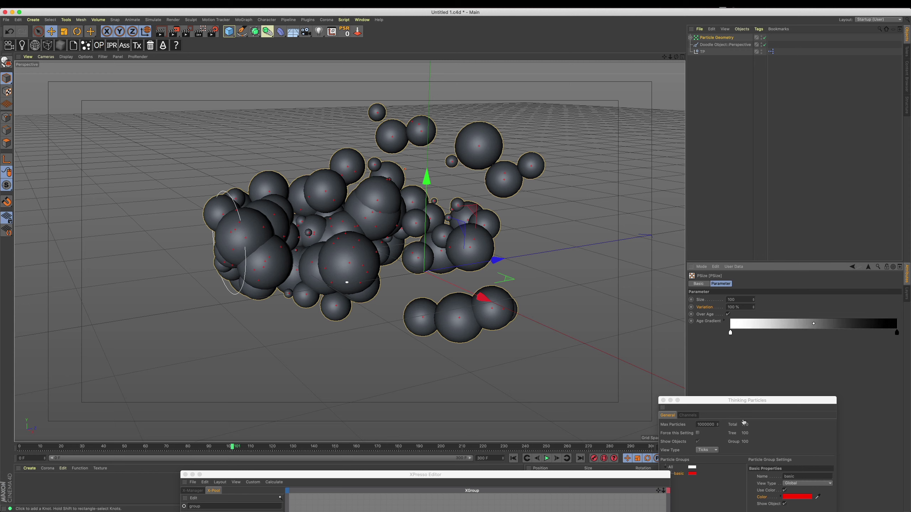
pyautogui.click(513, 458)
pyautogui.click(546, 459)
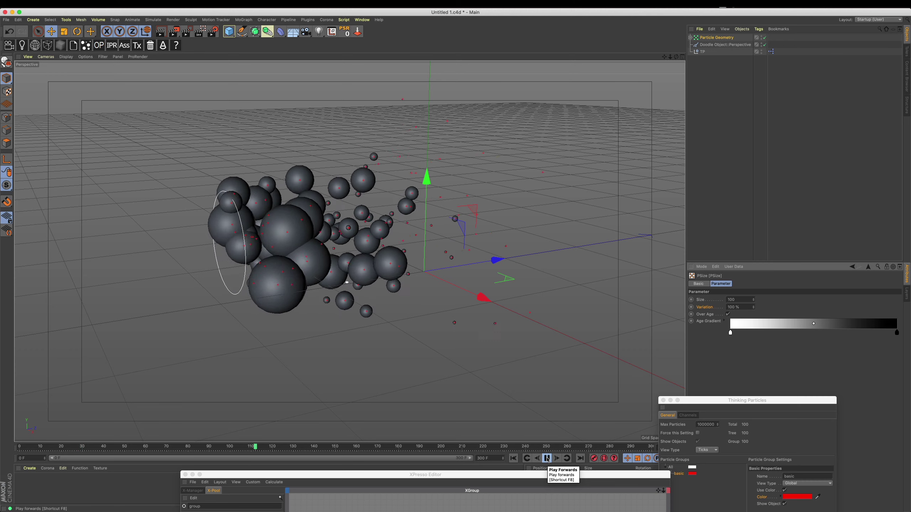
pyautogui.click(546, 459)
# Orbit down onto the sphere cluster and replay the animation to frame 55.
pyautogui.moveTo(561, 279)
pyautogui.keyDown('alt'); pyautogui.mouseDown()
pyautogui.moveTo(625, 325)
pyautogui.moveTo(644, 318)
pyautogui.mouseUp(); pyautogui.keyUp('alt')
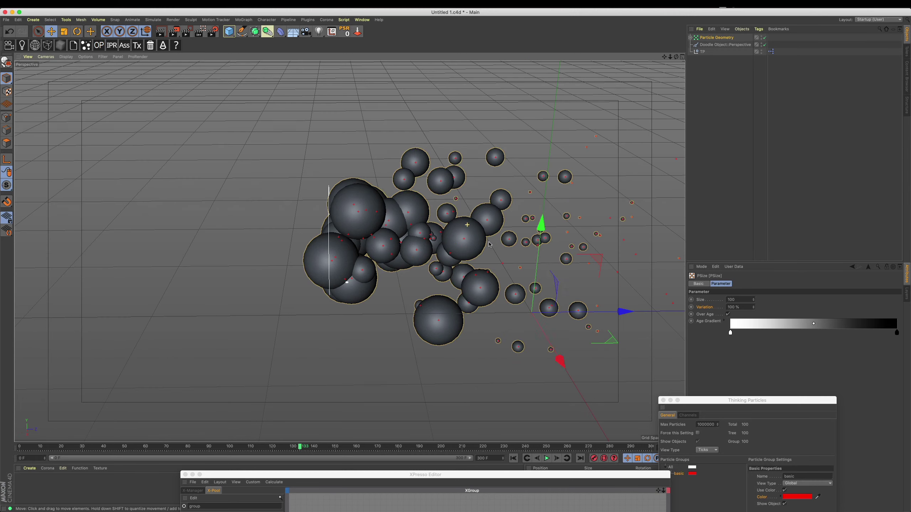
pyautogui.moveTo(702, 317)
pyautogui.keyDown('alt'); pyautogui.mouseDown()
pyautogui.moveTo(469, 323)
pyautogui.moveTo(491, 232)
pyautogui.moveTo(440, 196)
pyautogui.mouseUp(); pyautogui.keyUp('alt')
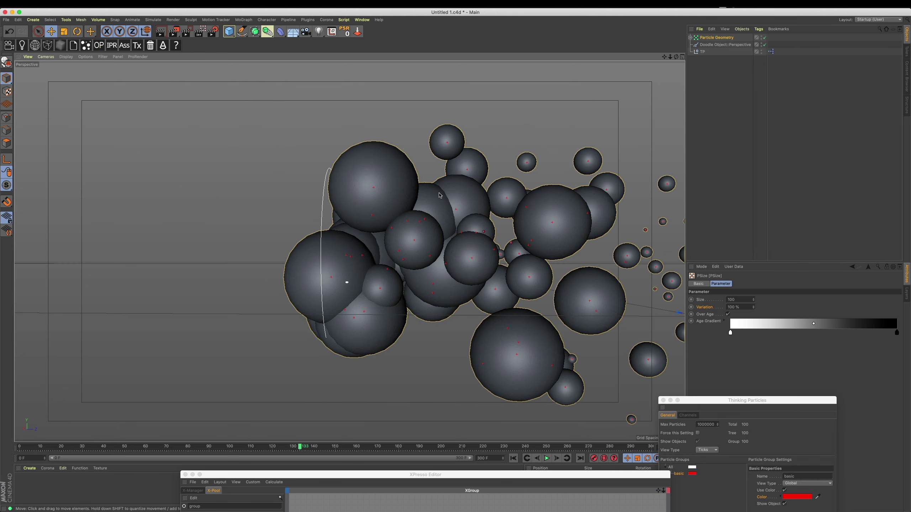
pyautogui.keyDown('alt'); pyautogui.moveTo(512, 215); pyautogui.dragTo(506, 212); pyautogui.keyUp('alt')
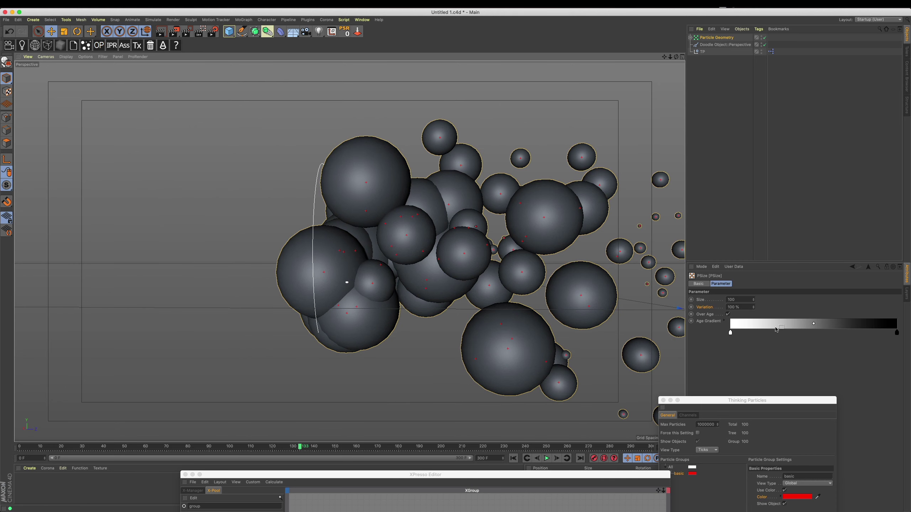
pyautogui.click(515, 459)
pyautogui.click(547, 459)
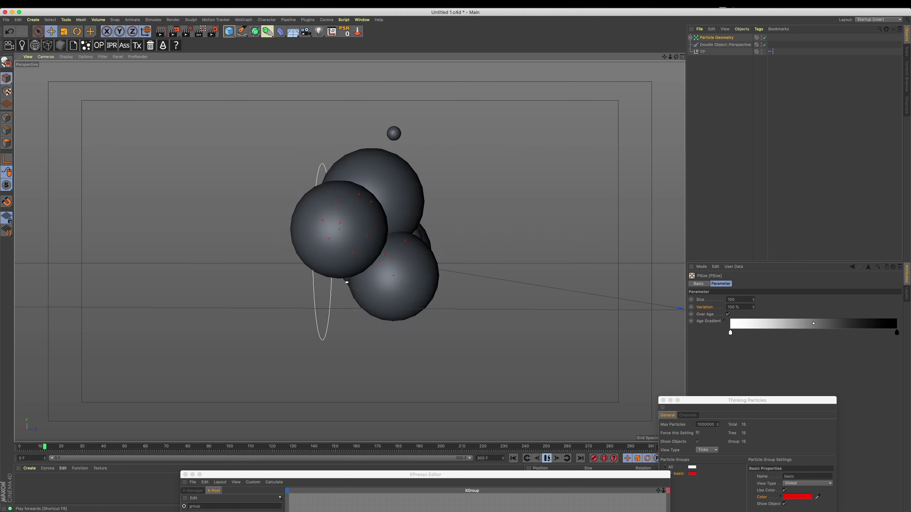
pyautogui.click(547, 459)
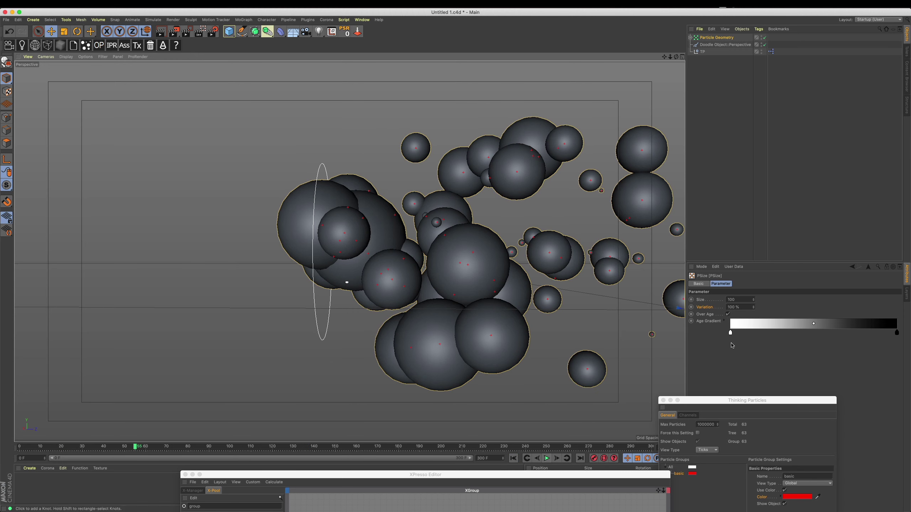
pyautogui.moveTo(547, 479); pyautogui.dragTo(539, 262)
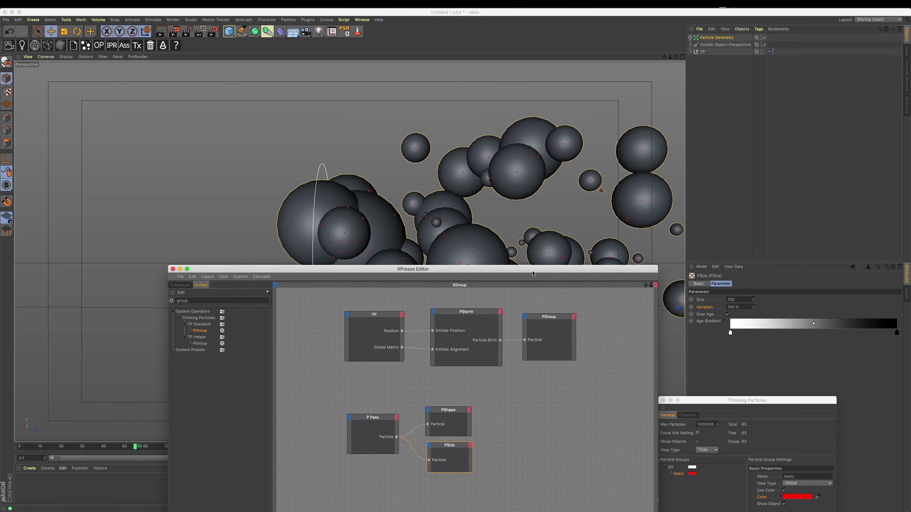
# Move PShape and PSize up-right of P Pass, then bring up the graph's node-adding menu.
pyautogui.moveTo(539, 261)
pyautogui.mouseDown()
pyautogui.moveTo(630, 326)
pyautogui.moveTo(542, 157)
pyautogui.mouseUp()
pyautogui.moveTo(473, 288)
pyautogui.mouseDown()
pyautogui.moveTo(499, 340)
pyautogui.moveTo(508, 308)
pyautogui.mouseUp()
pyautogui.moveTo(423, 306); pyautogui.dragTo(421, 343)
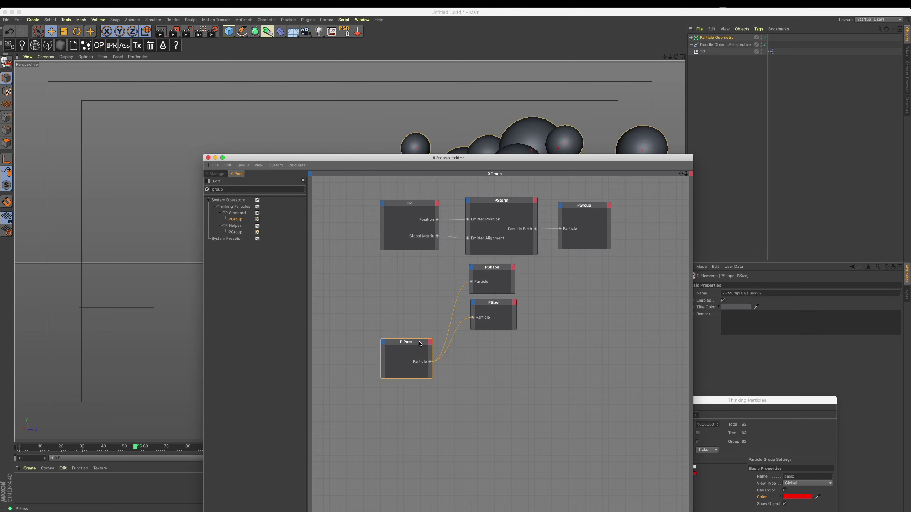
pyautogui.rightClick(474, 364)
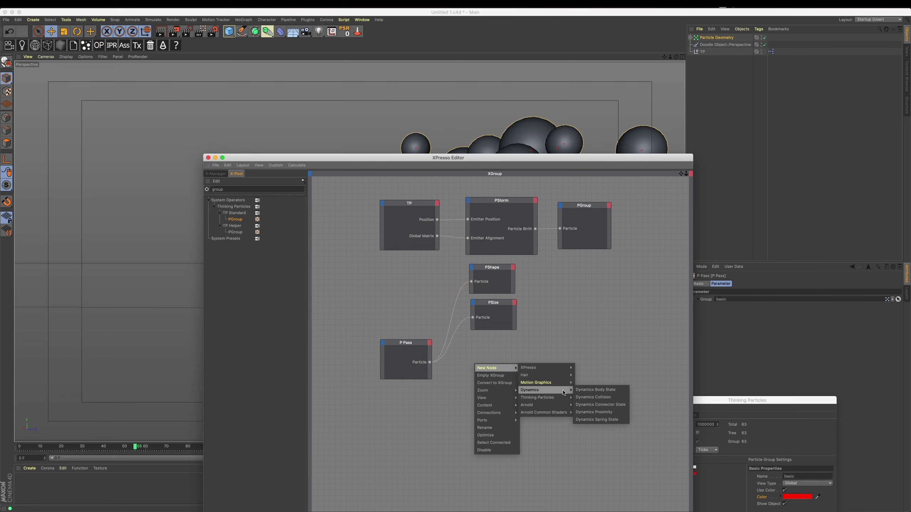
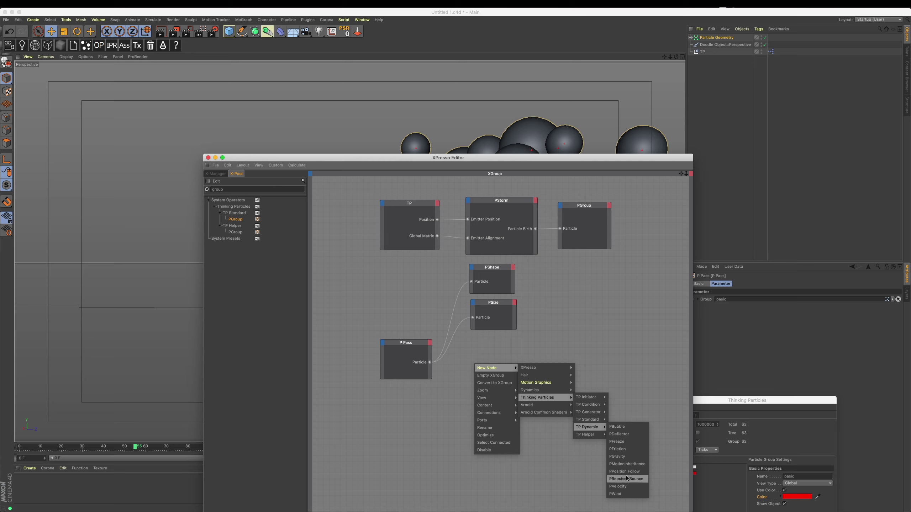
# Add a PWind wind node to the Thinking Particles XPresso graph.
pyautogui.click(656, 339)
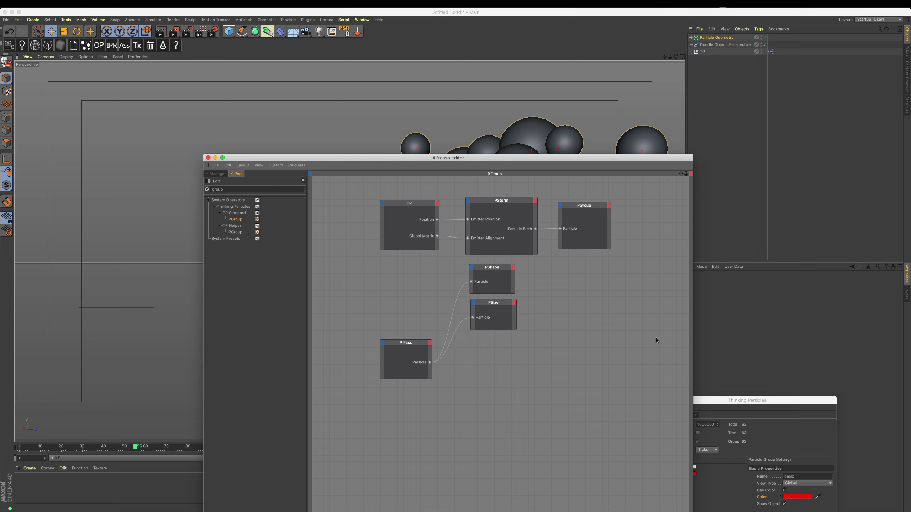
pyautogui.rightClick(498, 359)
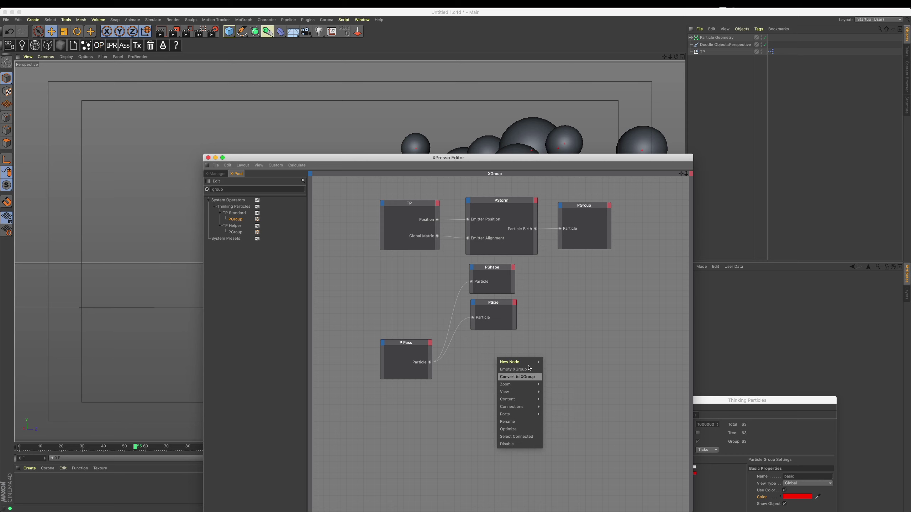
pyautogui.moveTo(560, 391)
pyautogui.moveTo(610, 420)
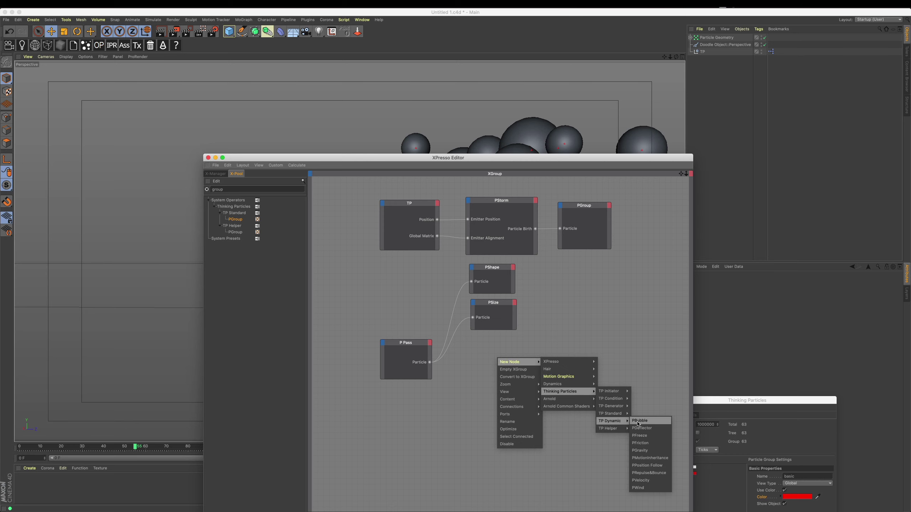
pyautogui.click(653, 489)
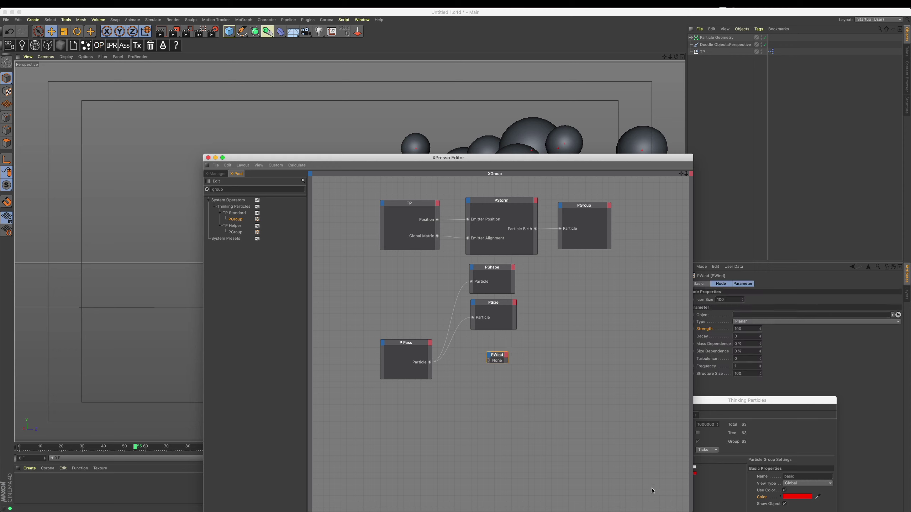
pyautogui.moveTo(506, 364)
pyautogui.mouseDown()
pyautogui.moveTo(507, 395)
pyautogui.moveTo(517, 369)
pyautogui.moveTo(527, 370)
pyautogui.mouseUp()
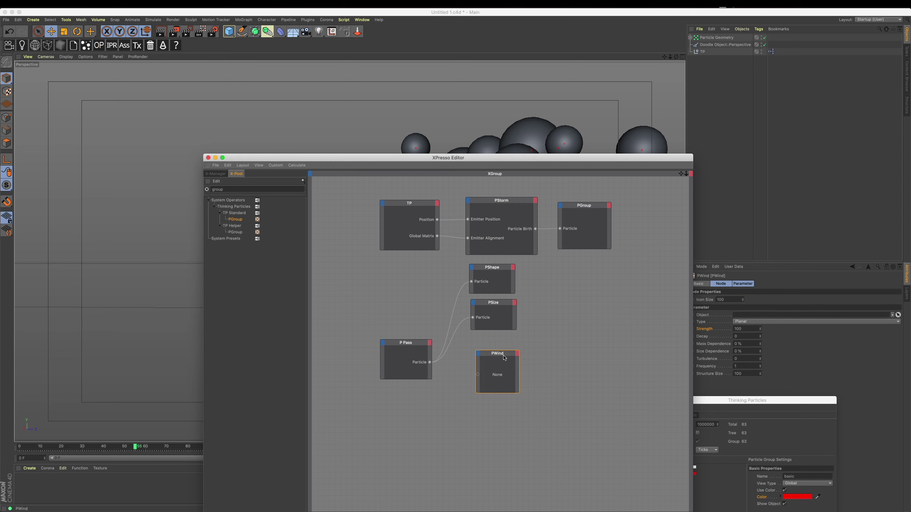
# Set the PWind wind type to Spherical and check the particle spheres in the viewport.
pyautogui.moveTo(627, 157); pyautogui.dragTo(588, 157)
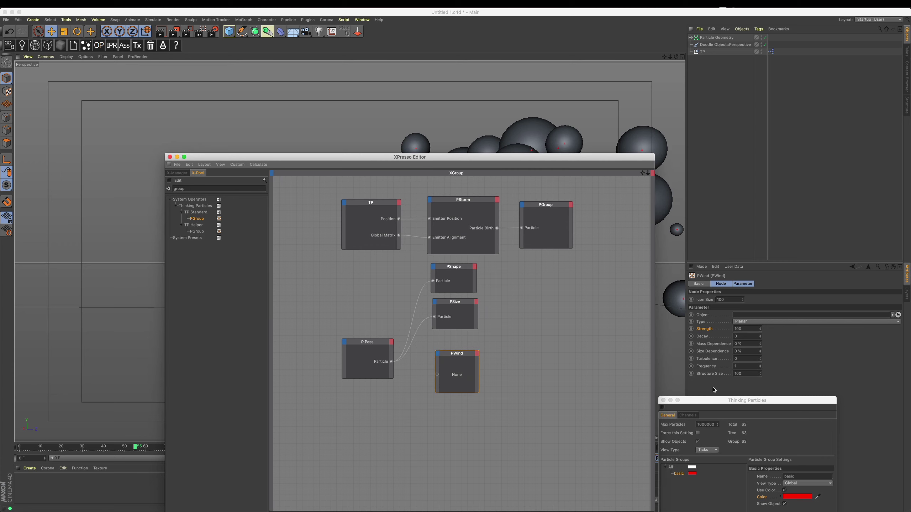
pyautogui.moveTo(709, 401); pyautogui.dragTo(744, 427)
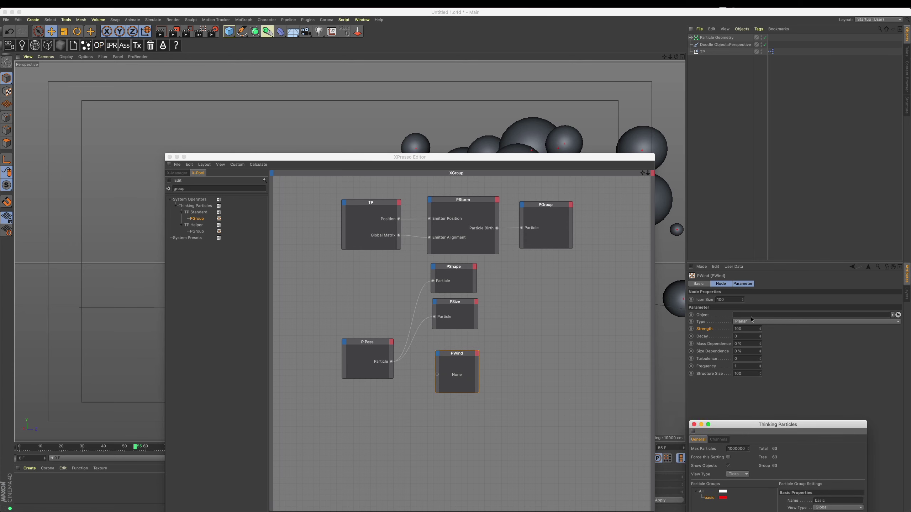
pyautogui.click(709, 322)
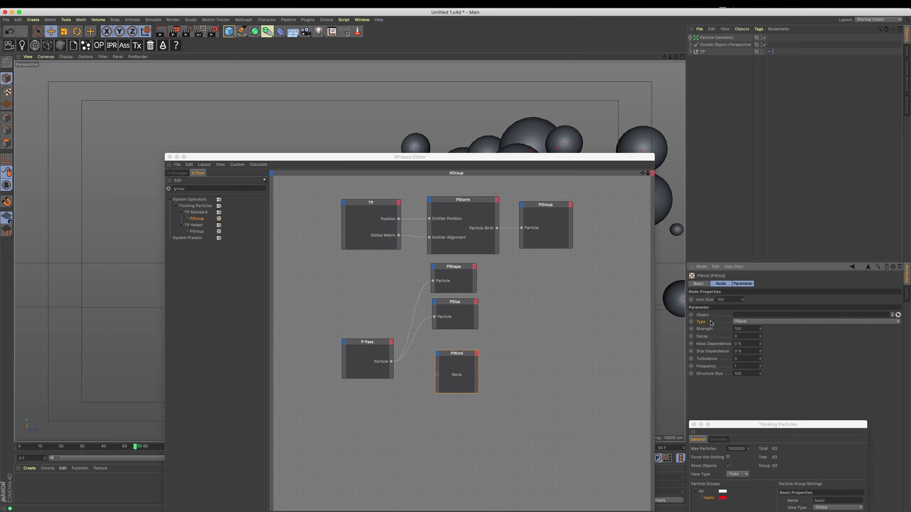
pyautogui.click(751, 322)
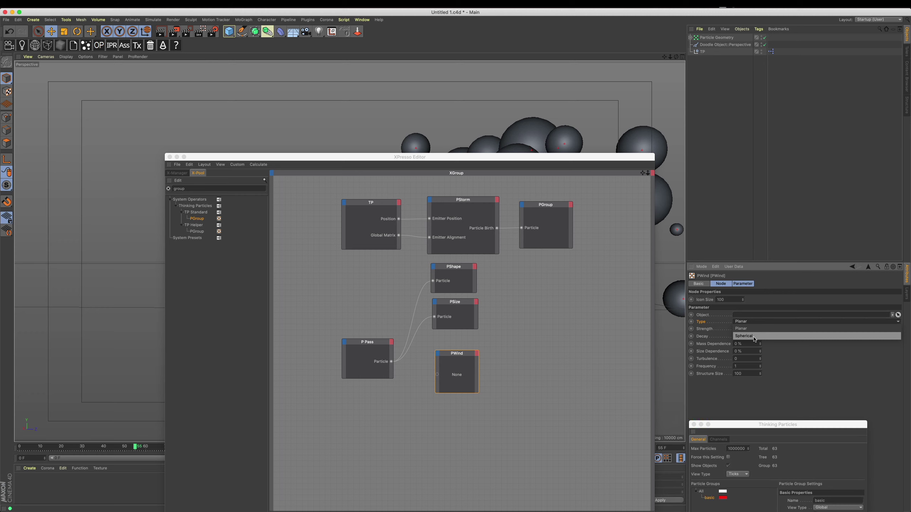
pyautogui.click(754, 339)
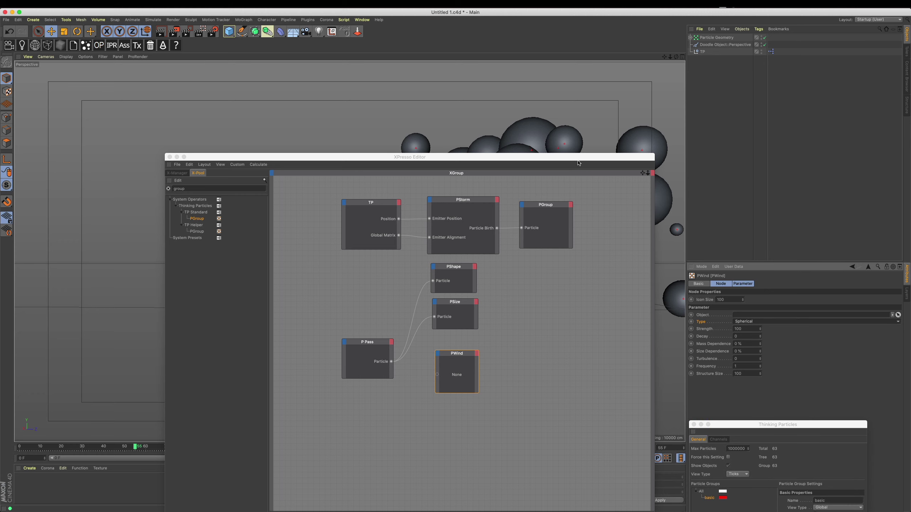
pyautogui.moveTo(578, 164); pyautogui.dragTo(595, 424)
pyautogui.keyDown('alt'); pyautogui.moveTo(366, 290); pyautogui.dragTo(532, 397, button='right'); pyautogui.keyUp('alt')
pyautogui.moveTo(540, 417); pyautogui.dragTo(510, 141)
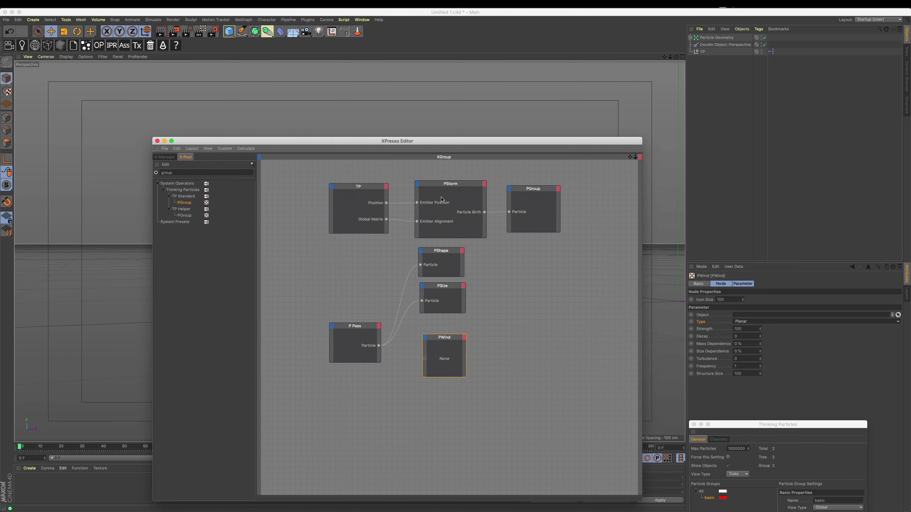
# Create a Null object and rename it 'wind'.
pyautogui.click(33, 19)
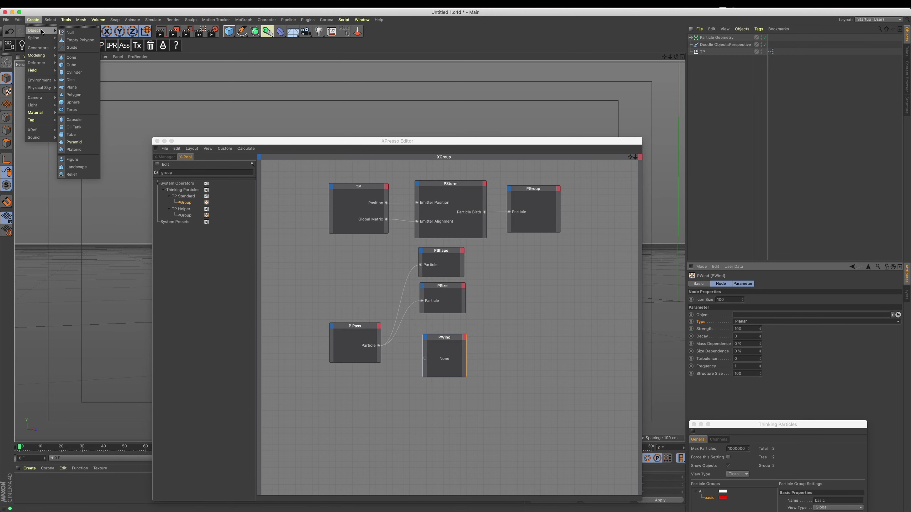
pyautogui.click(72, 34)
pyautogui.doubleClick(704, 37)
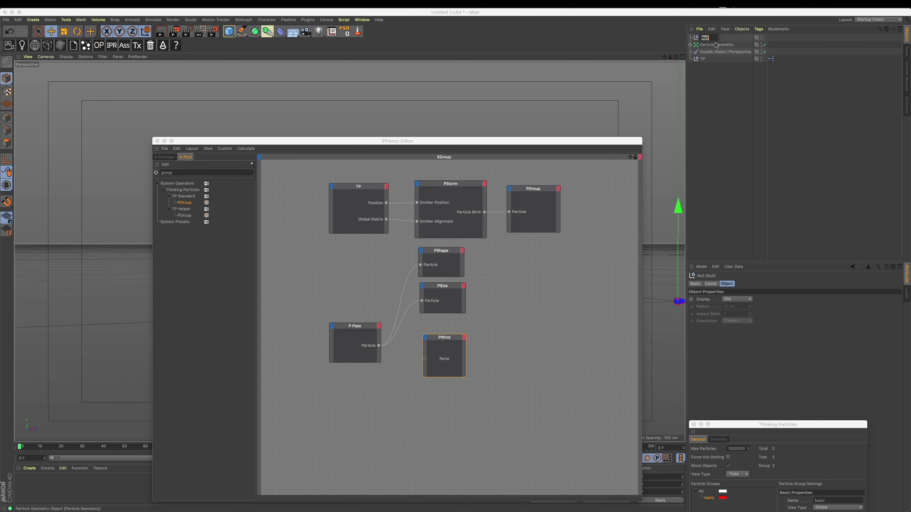
pyautogui.write('저ㅜㅇ')
pyautogui.press('Return')
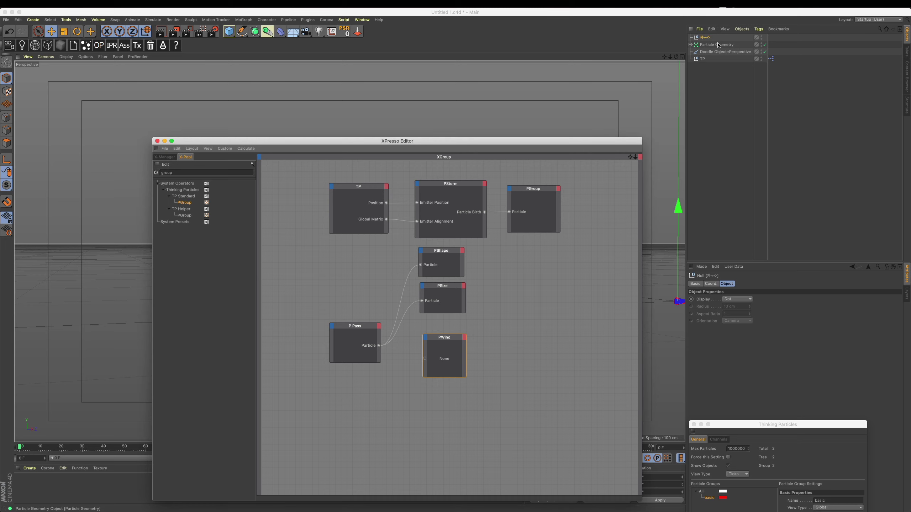
pyautogui.press('i')
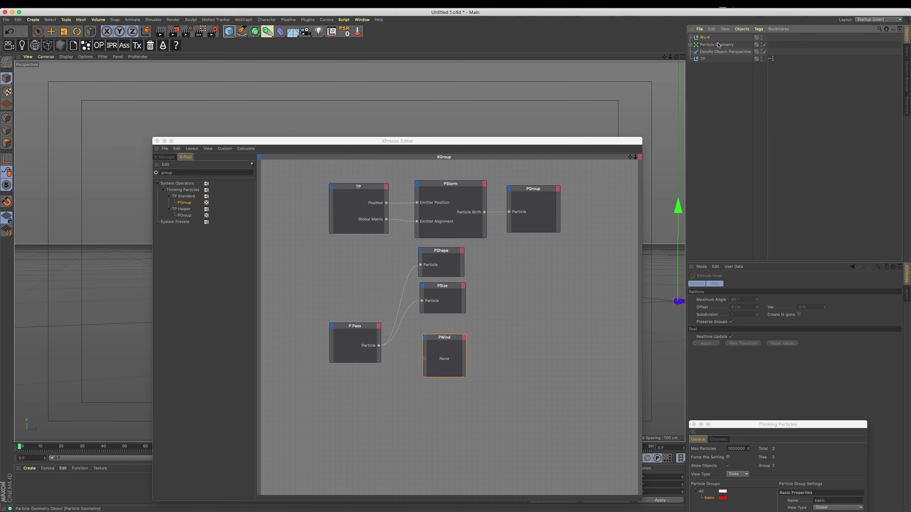
pyautogui.doubleClick(704, 38)
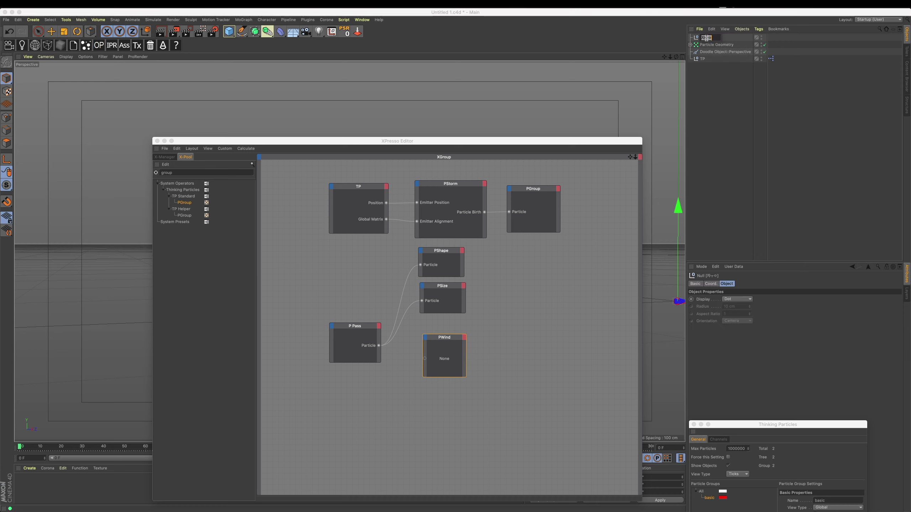
pyautogui.write('nd')
pyautogui.press('Return')
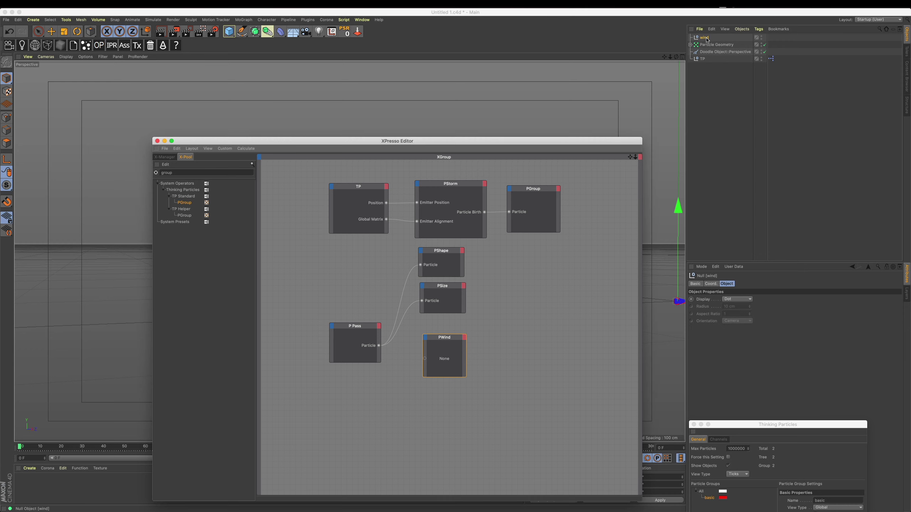
# Link the wind null as PWind's Object and move it left of the particles.
pyautogui.click(443, 366)
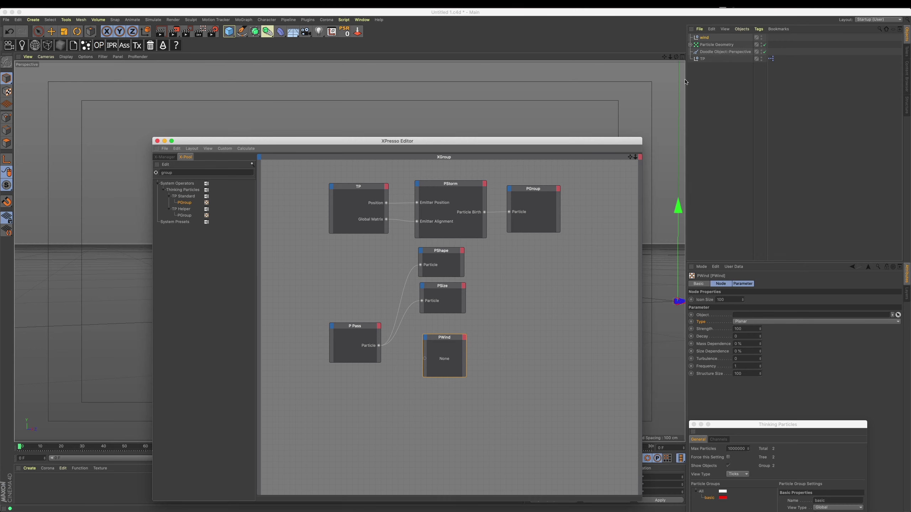
pyautogui.moveTo(704, 37); pyautogui.dragTo(744, 315)
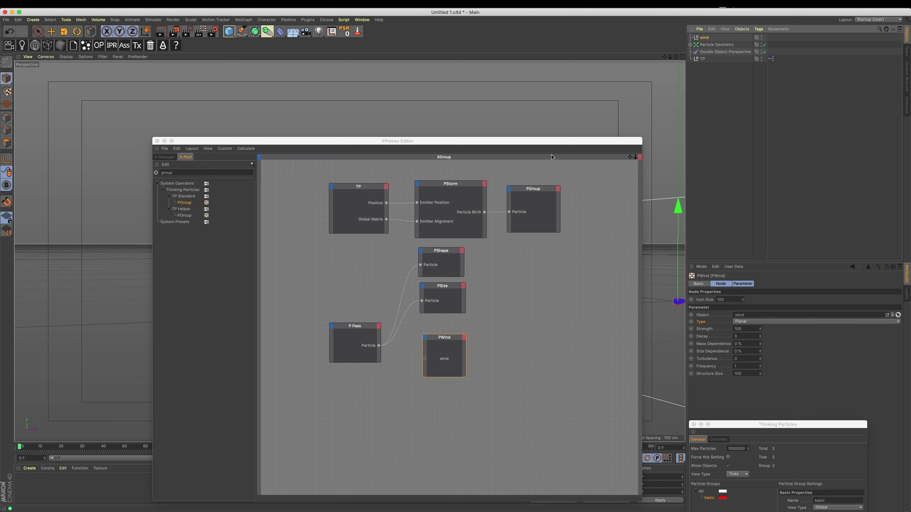
pyautogui.moveTo(550, 133)
pyautogui.mouseDown()
pyautogui.moveTo(223, 136)
pyautogui.moveTo(222, 121)
pyautogui.moveTo(173, 107)
pyautogui.moveTo(216, 119)
pyautogui.mouseUp()
pyautogui.moveTo(359, 140); pyautogui.dragTo(398, 236)
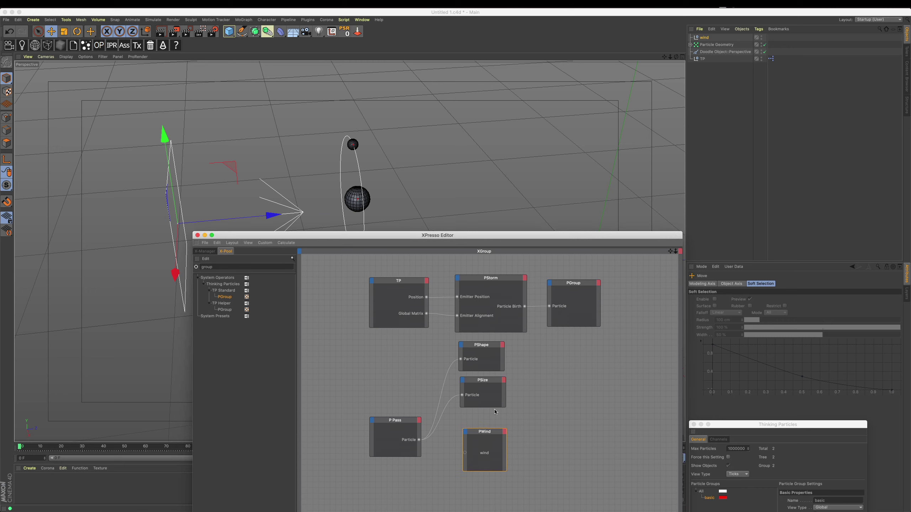
# Switch PWind's type to Spherical and play the animation to frame 54.
pyautogui.click(491, 434)
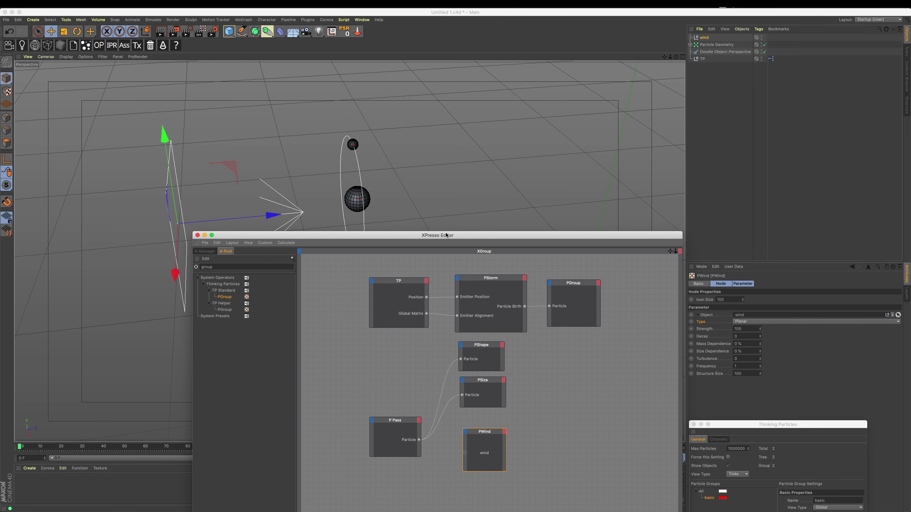
pyautogui.moveTo(446, 235); pyautogui.dragTo(407, 359)
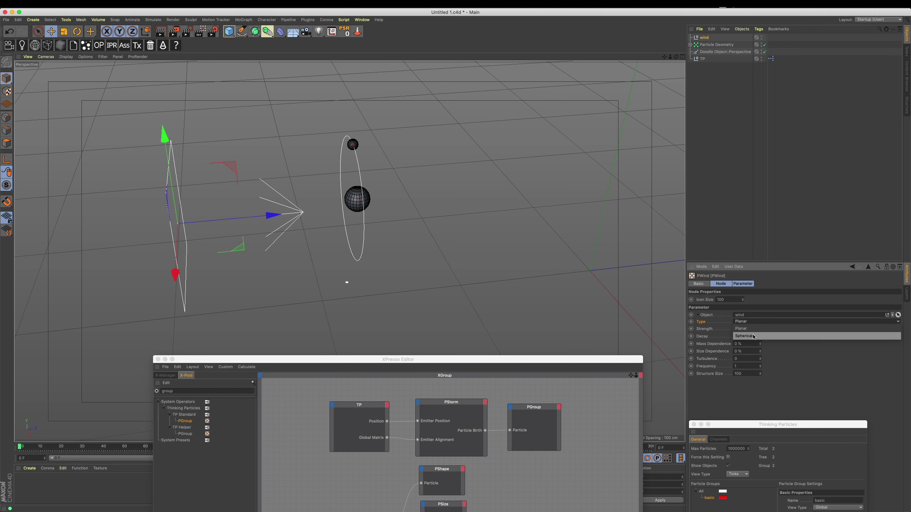
pyautogui.click(753, 336)
pyautogui.press('F8')
pyautogui.moveTo(490, 359); pyautogui.dragTo(537, 235)
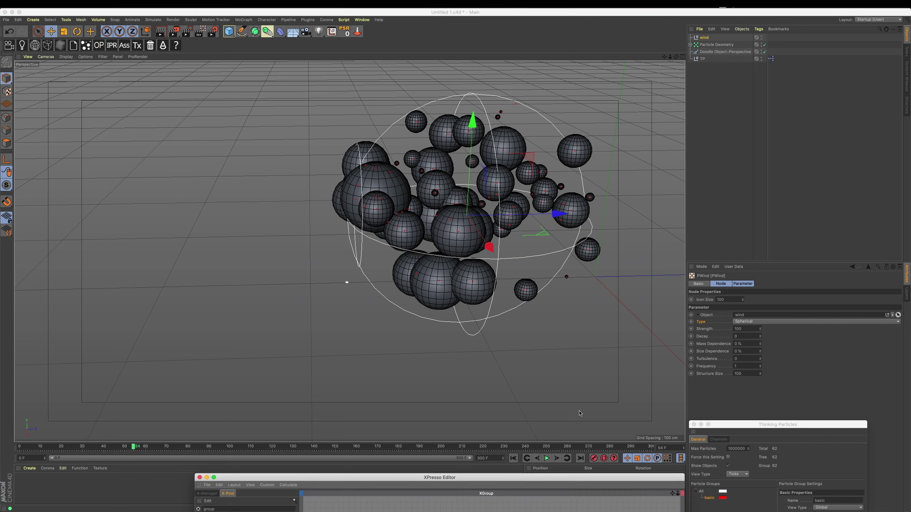
pyautogui.click(472, 431)
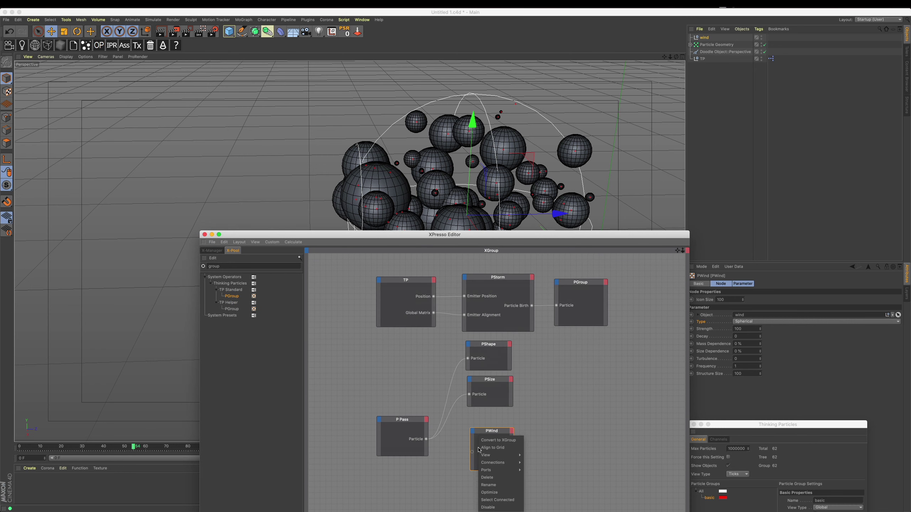
# Wire P Pass's Particle output into a new PWind Particle input and start XPresso calculation.
pyautogui.click(535, 478)
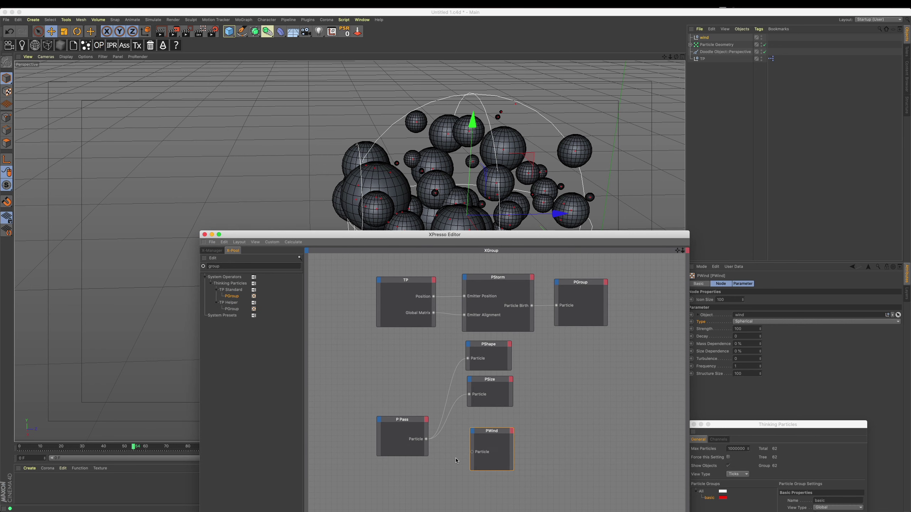
pyautogui.moveTo(474, 454); pyautogui.dragTo(426, 439)
pyautogui.click(487, 358)
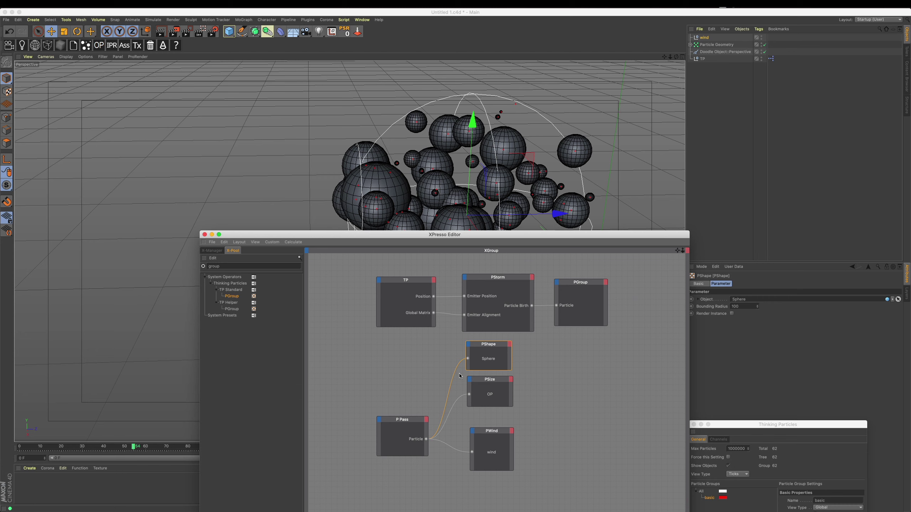
pyautogui.click(506, 388)
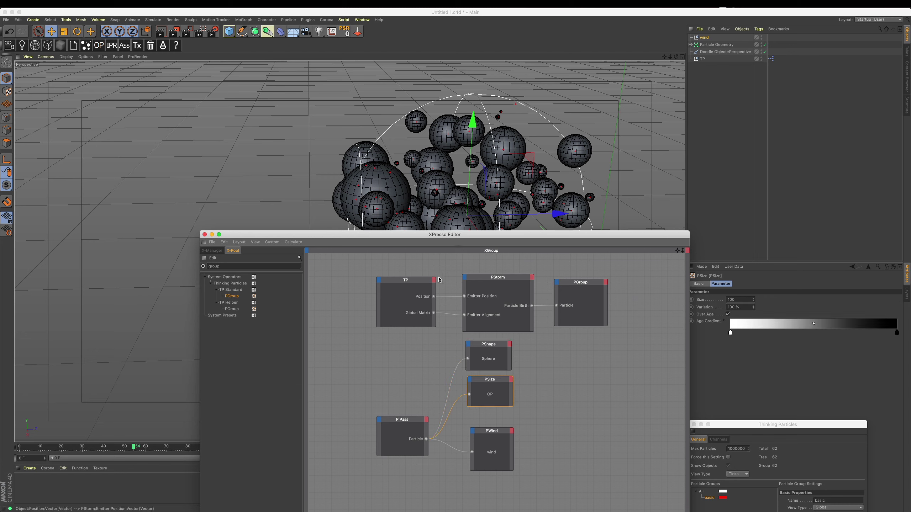
pyautogui.click(293, 242)
pyautogui.moveTo(445, 234); pyautogui.dragTo(369, 229)
pyautogui.click(414, 440)
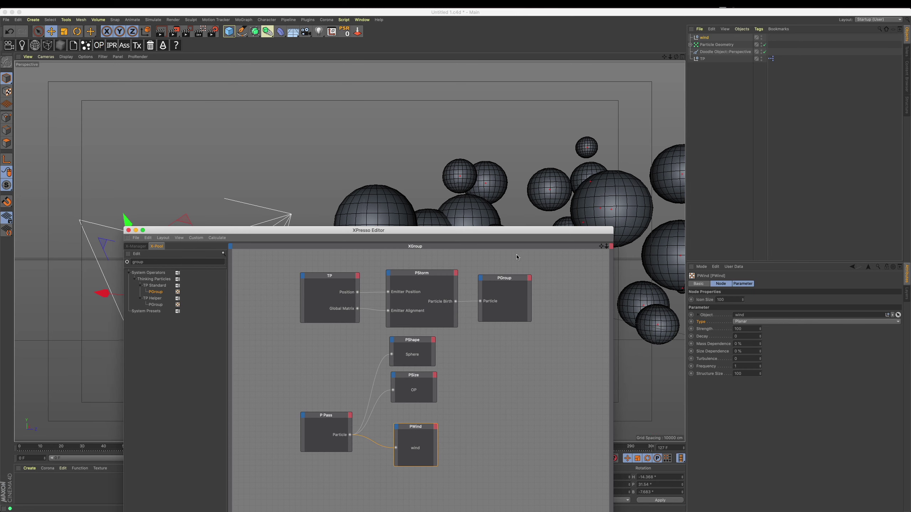
# Set PWind's Decay to 0 and Size Dependence to 0%.
pyautogui.moveTo(517, 230); pyautogui.dragTo(582, 409)
pyautogui.click(738, 336)
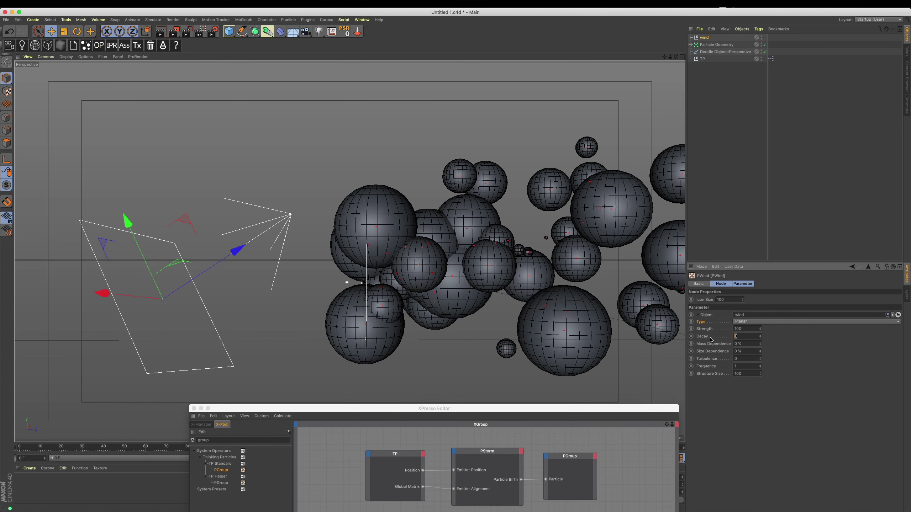
pyautogui.moveTo(434, 409); pyautogui.dragTo(434, 505)
pyautogui.click(546, 458)
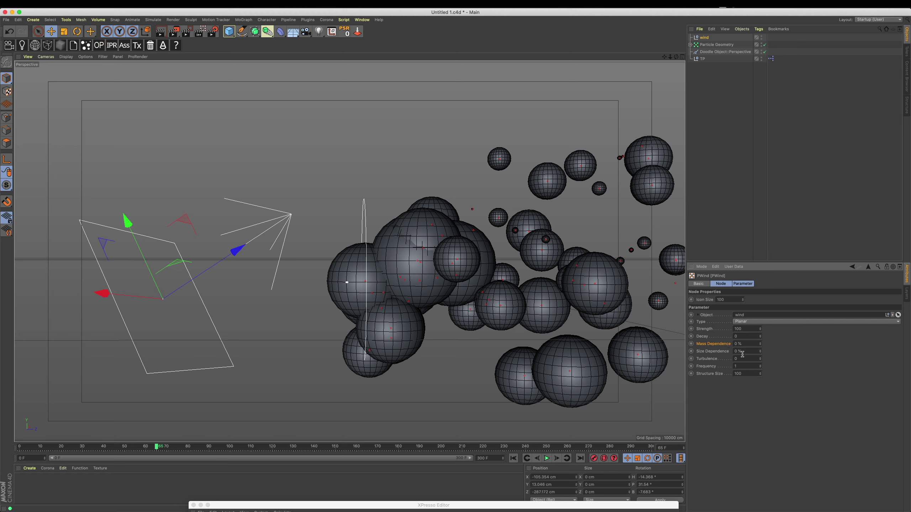
pyautogui.press('Return')
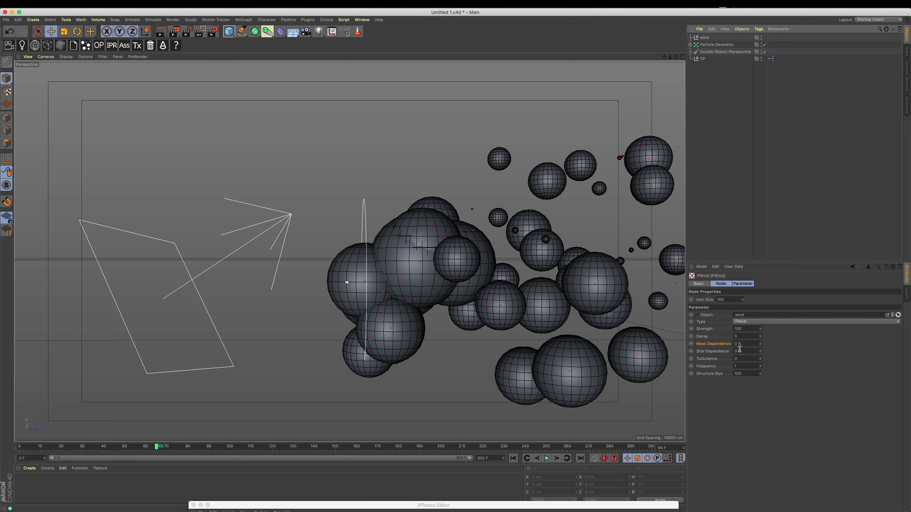
pyautogui.click(724, 354)
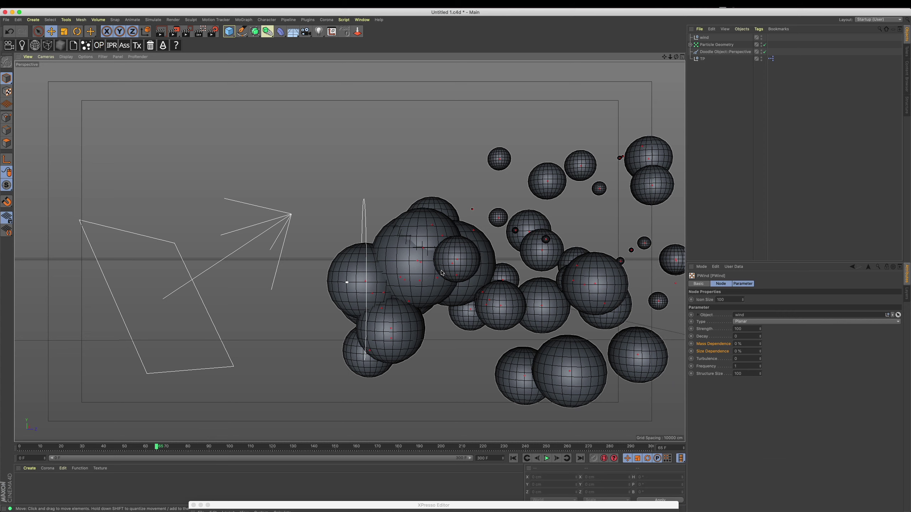
# Give PWind 50% Mass and Size Dependence and Turbulence 300, and adjust Structure Size.
pyautogui.click(742, 343)
pyautogui.write('50')
pyautogui.press('Tab')
pyautogui.write('50')
pyautogui.press('Tab')
pyautogui.write('300')
pyautogui.press('Tab')
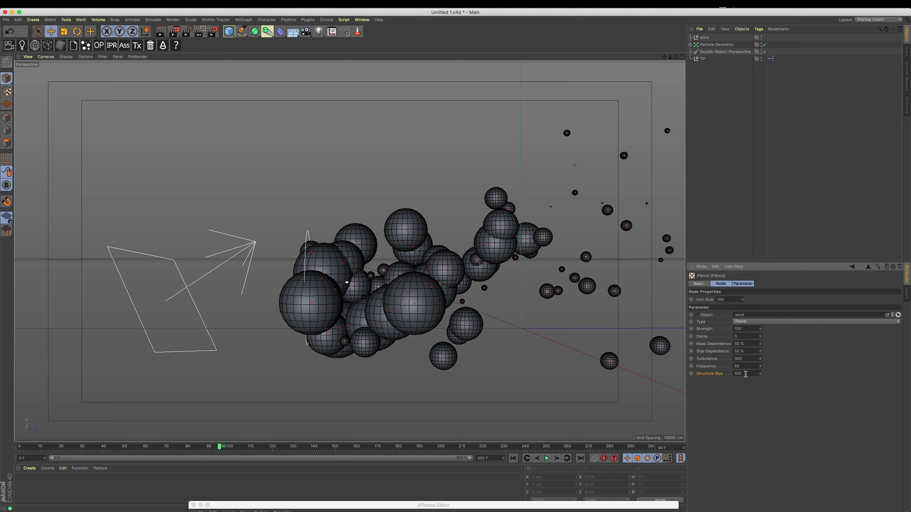
pyautogui.click(746, 374)
pyautogui.write('10')
pyautogui.press('BackSpace')
pyautogui.press('BackSpace')
pyautogui.write('0')
pyautogui.write('10')
# Replay the simulation from the start, then set Structure Size to 10.
pyautogui.click(513, 459)
pyautogui.click(547, 459)
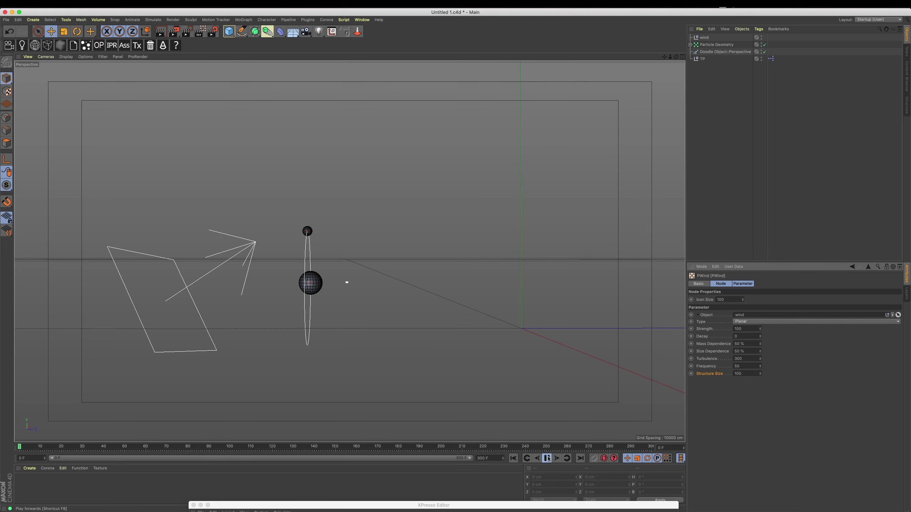
pyautogui.click(547, 459)
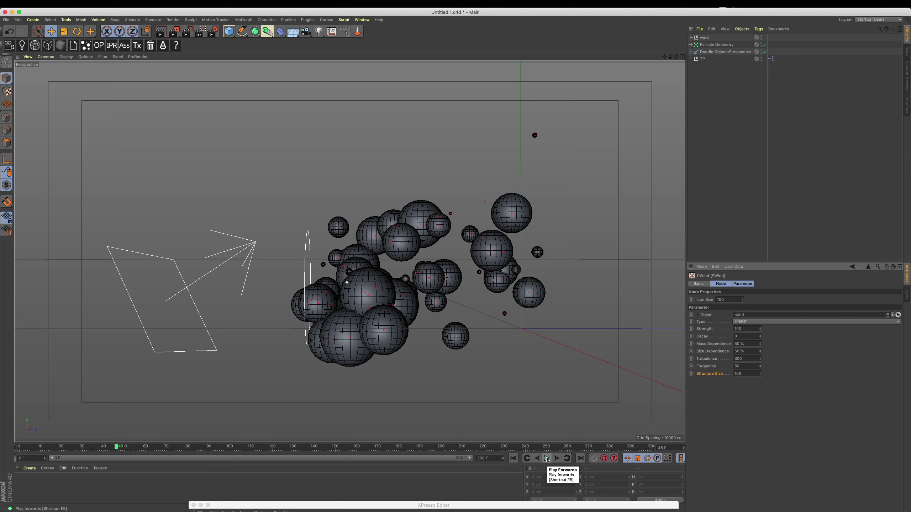
pyautogui.doubleClick(745, 373)
pyautogui.write('10')
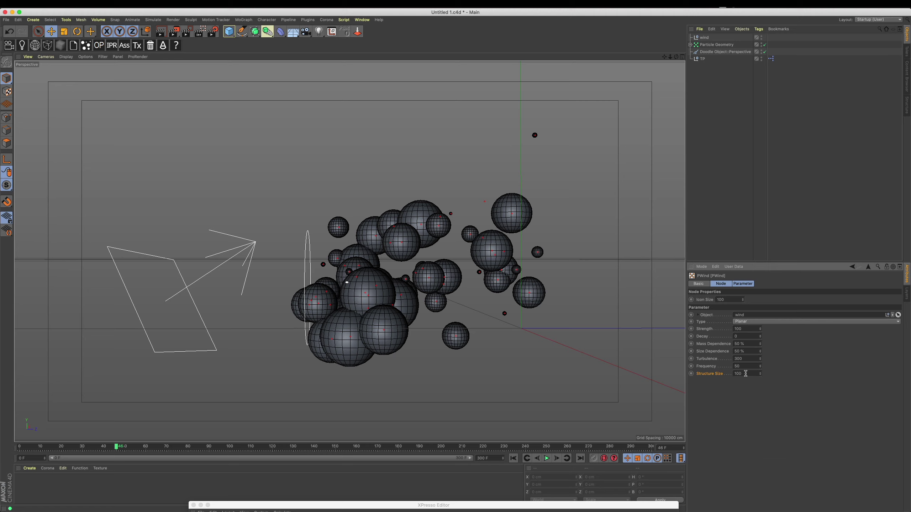
# Replay the wind simulation from frame 0 and pause it at frame 88.
pyautogui.click(513, 459)
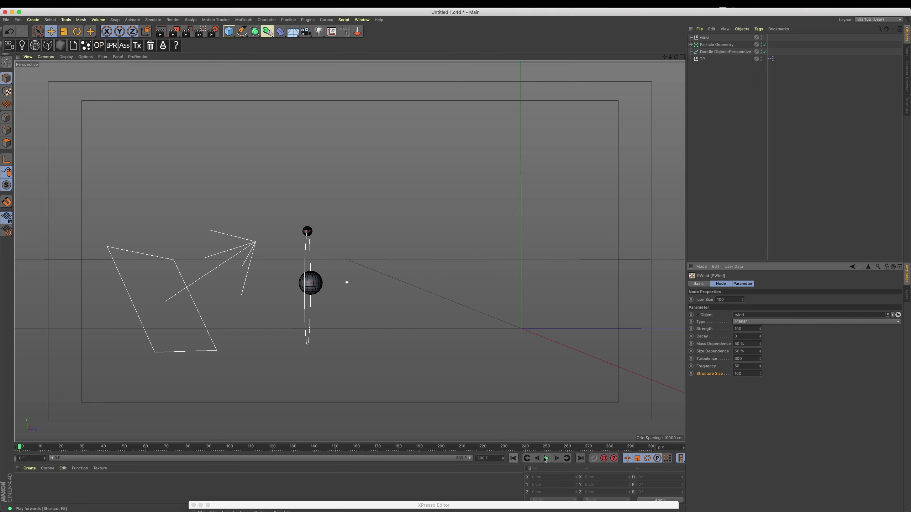
pyautogui.click(547, 458)
pyautogui.press('F8')
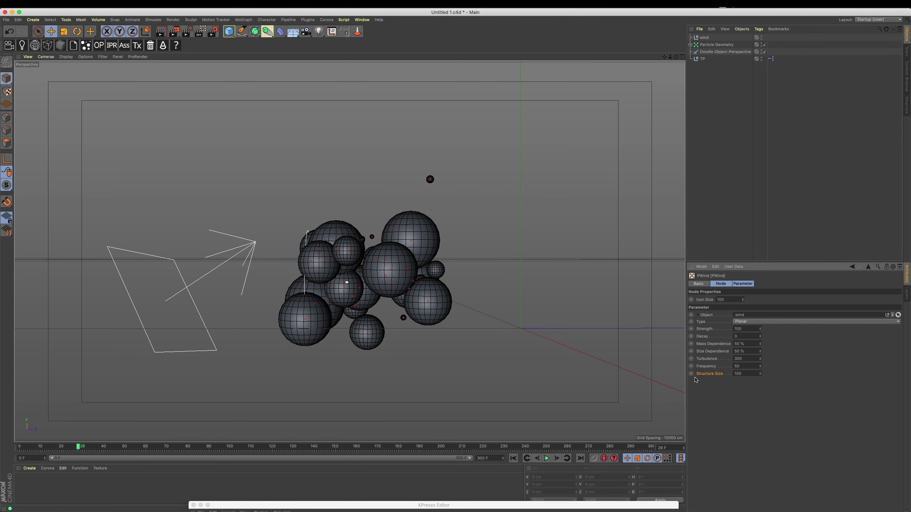
pyautogui.hotkey('shift', 'f')
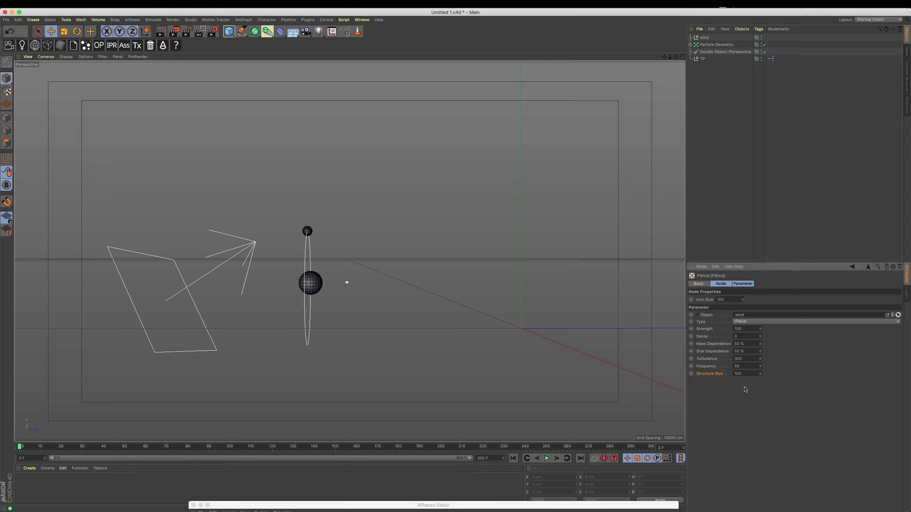
pyautogui.click(543, 460)
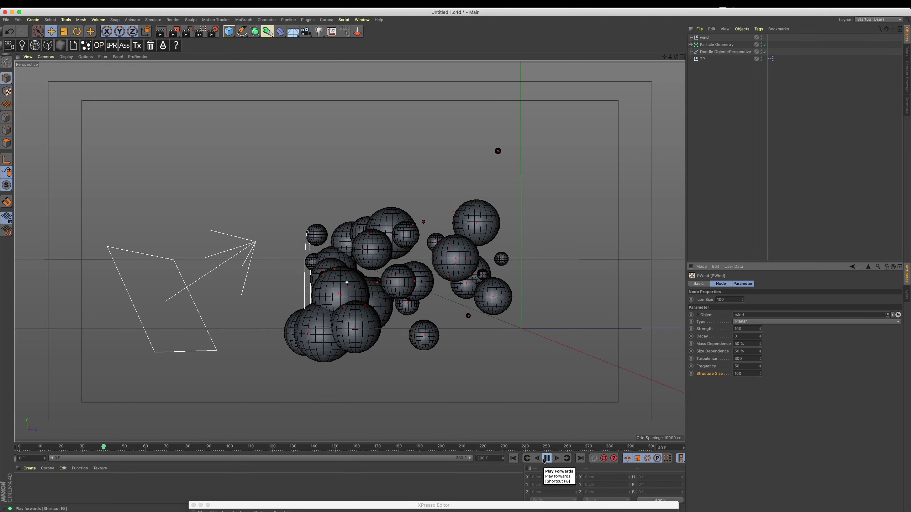
pyautogui.click(545, 459)
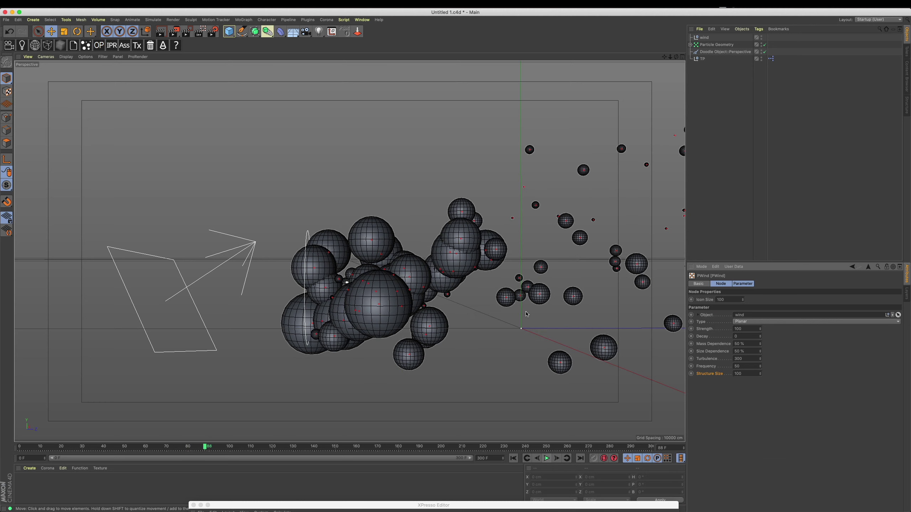
# Set the PWind type to Spherical and replay the simulation from a lower, tilted view.
pyautogui.keyDown('alt'); pyautogui.moveTo(529, 315); pyautogui.dragTo(617, 313); pyautogui.keyUp('alt')
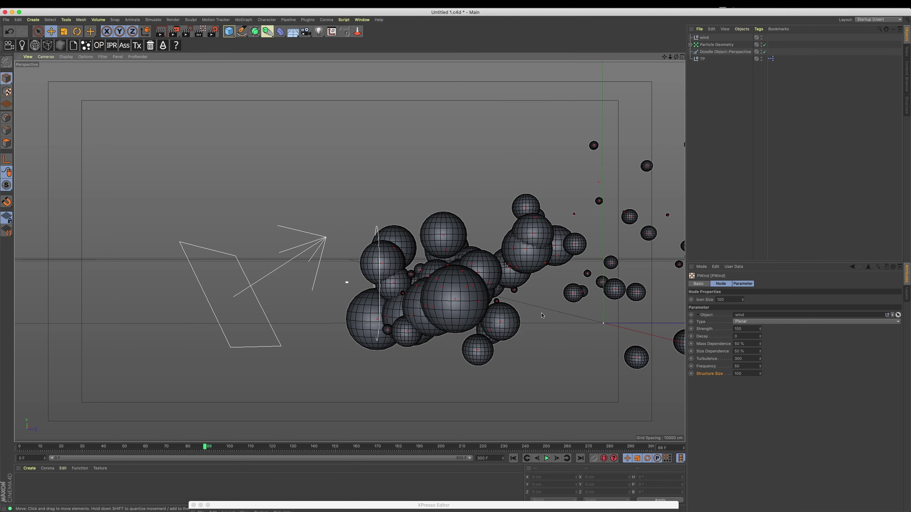
pyautogui.click(760, 321)
pyautogui.click(758, 337)
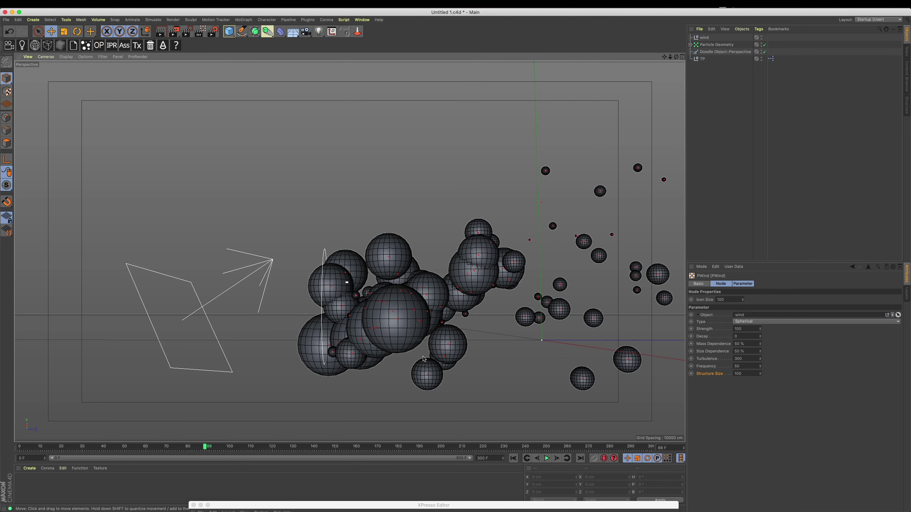
pyautogui.click(514, 458)
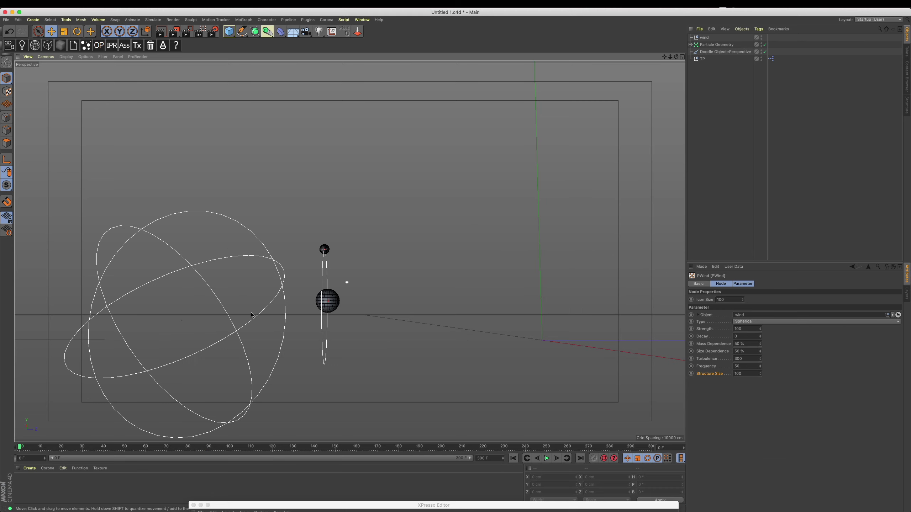
pyautogui.click(697, 38)
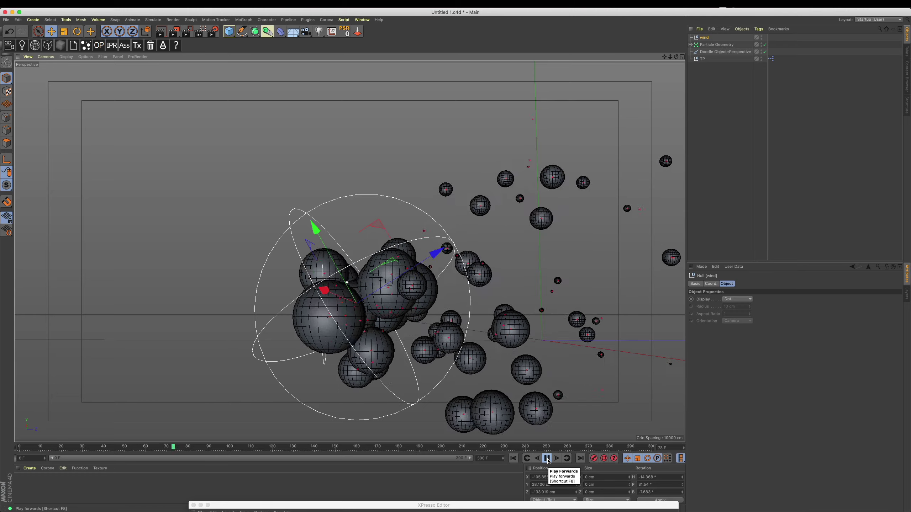
pyautogui.moveTo(466, 272)
pyautogui.keyDown('alt'); pyautogui.mouseDown()
pyautogui.moveTo(484, 248)
pyautogui.moveTo(562, 443)
pyautogui.mouseUp(); pyautogui.keyUp('alt')
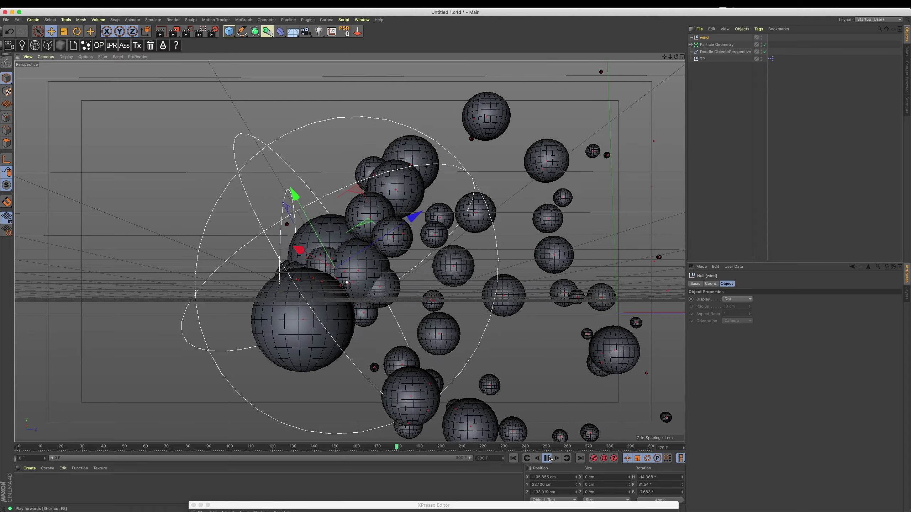
pyautogui.press('F8')
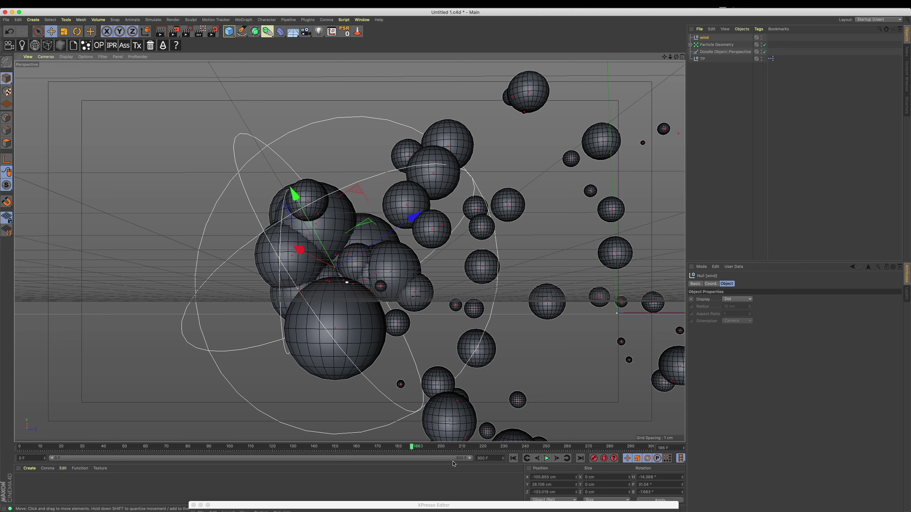
pyautogui.click(454, 505)
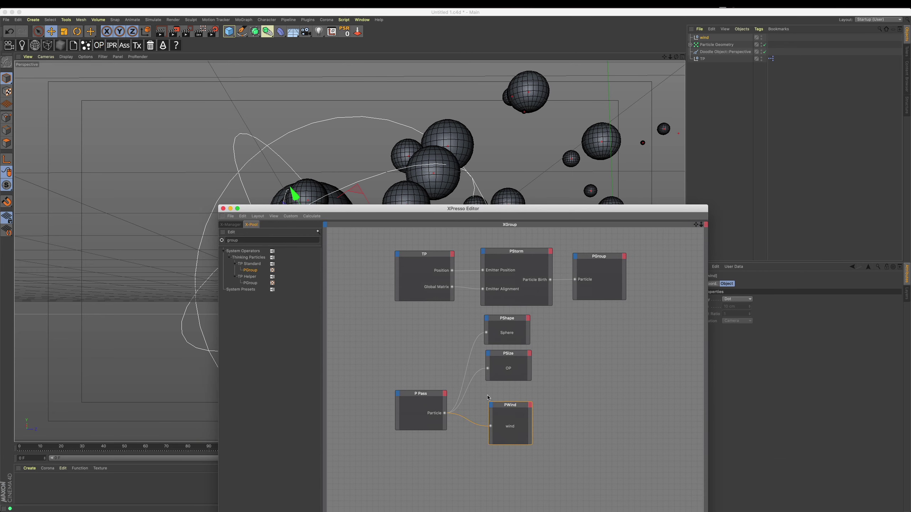
# Add a rigid body dynamics tag to Particle Geometry and play the simulation to frame 87.
pyautogui.moveTo(540, 208); pyautogui.dragTo(538, 470)
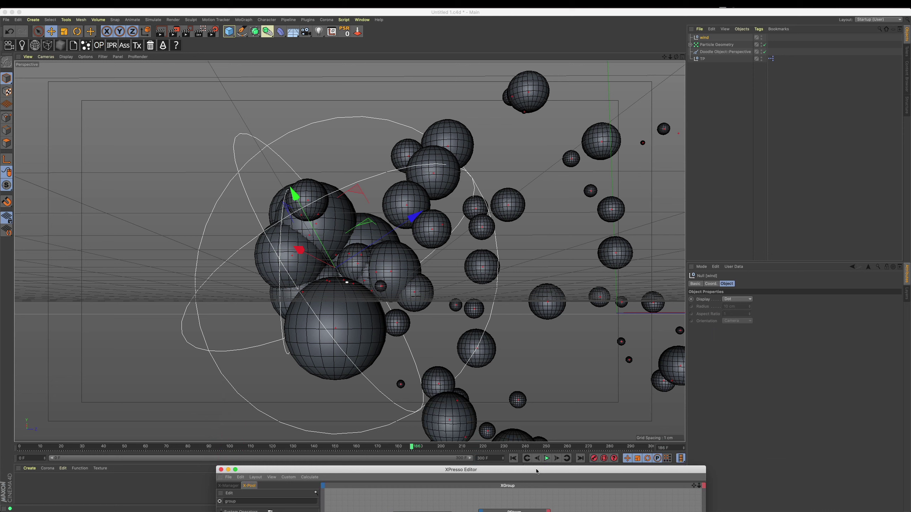
pyautogui.click(727, 46)
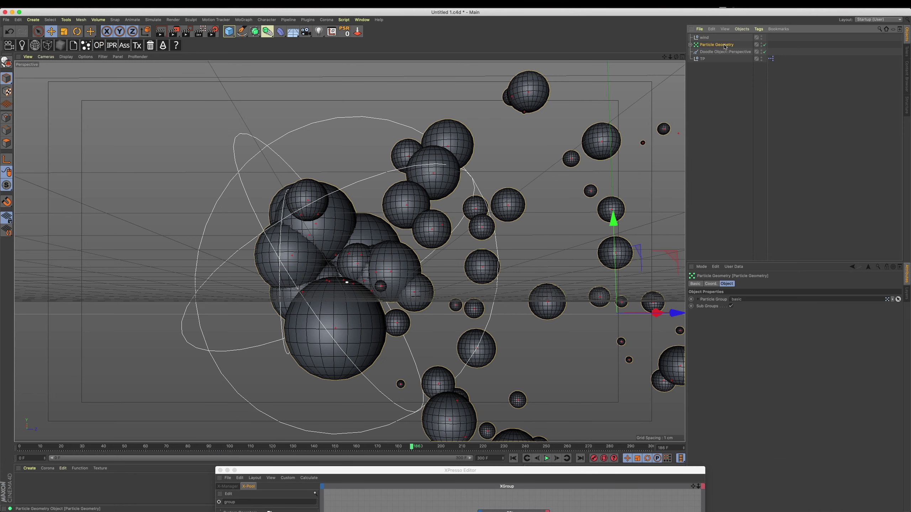
pyautogui.rightClick(725, 46)
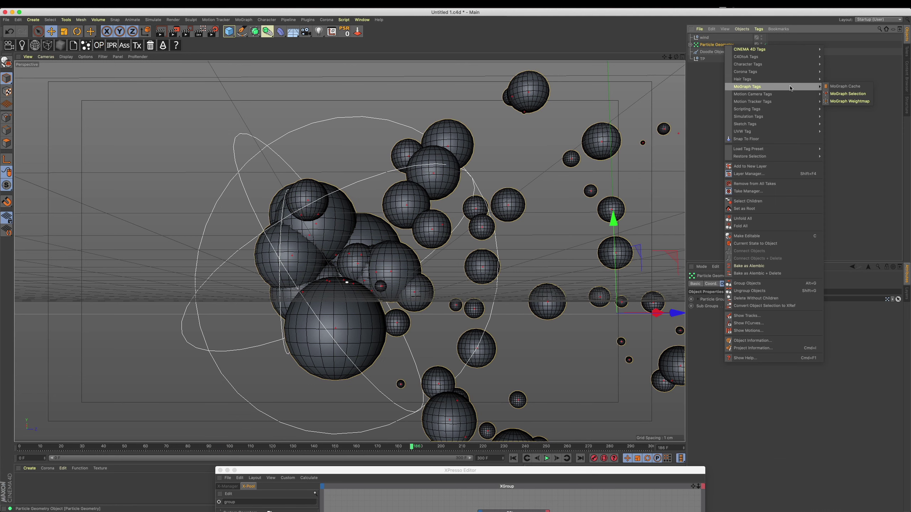
pyautogui.moveTo(749, 116)
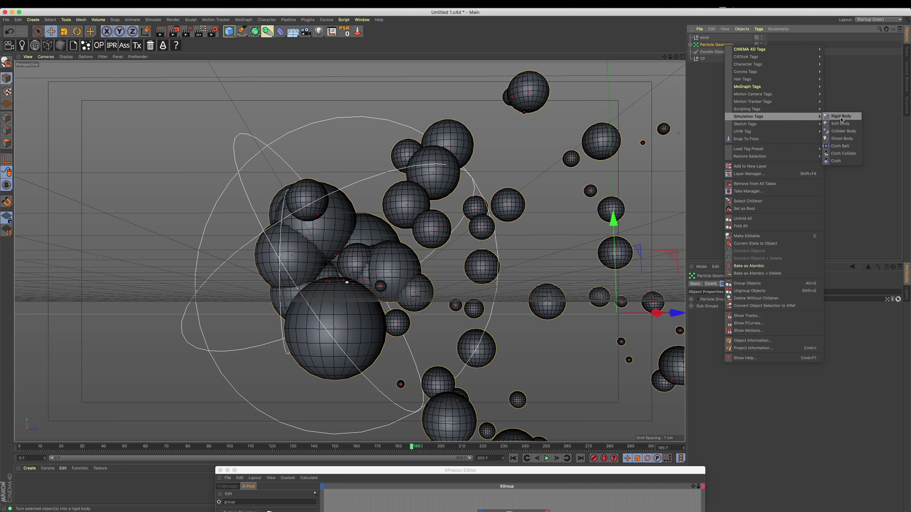
pyautogui.click(841, 119)
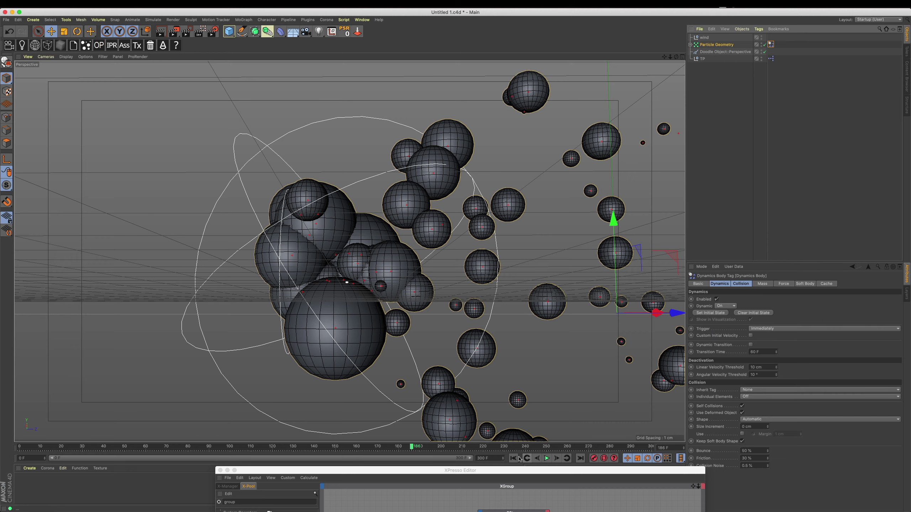
pyautogui.click(513, 458)
pyautogui.click(547, 459)
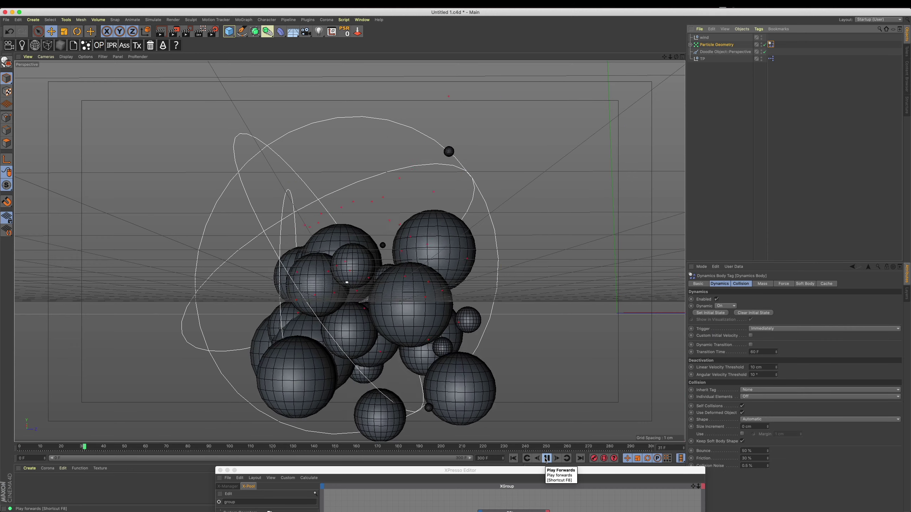
pyautogui.click(546, 459)
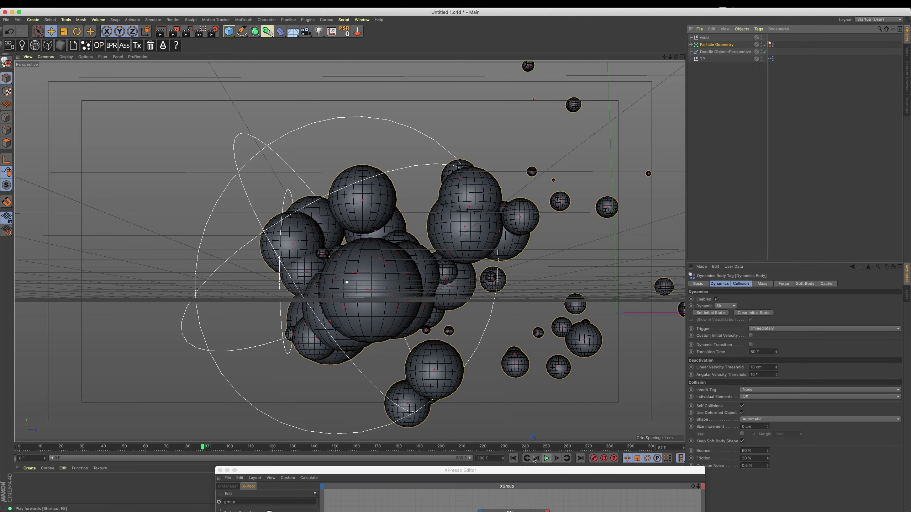
# Set the rigid body collision Individual Elements to All and replay to frame 122.
pyautogui.click(741, 284)
pyautogui.click(756, 306)
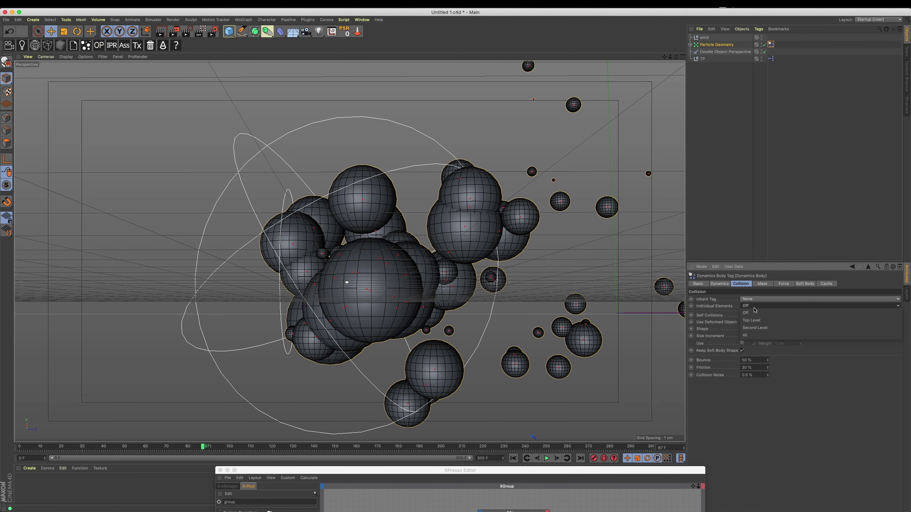
pyautogui.click(758, 331)
pyautogui.click(757, 306)
pyautogui.click(757, 336)
pyautogui.click(513, 459)
pyautogui.click(546, 459)
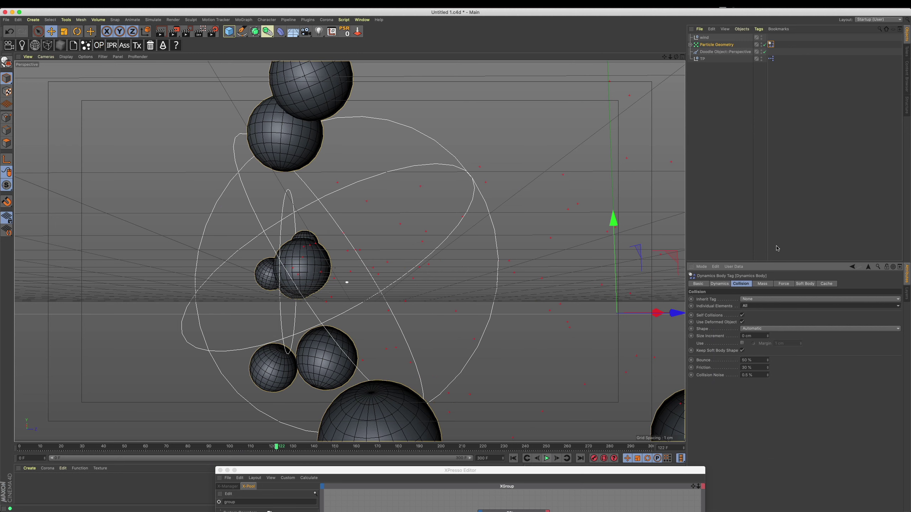
pyautogui.click(546, 459)
# Review the rigid body mass and force settings, replay the simulation, and reveal the XPresso graph.
pyautogui.click(762, 284)
pyautogui.click(783, 285)
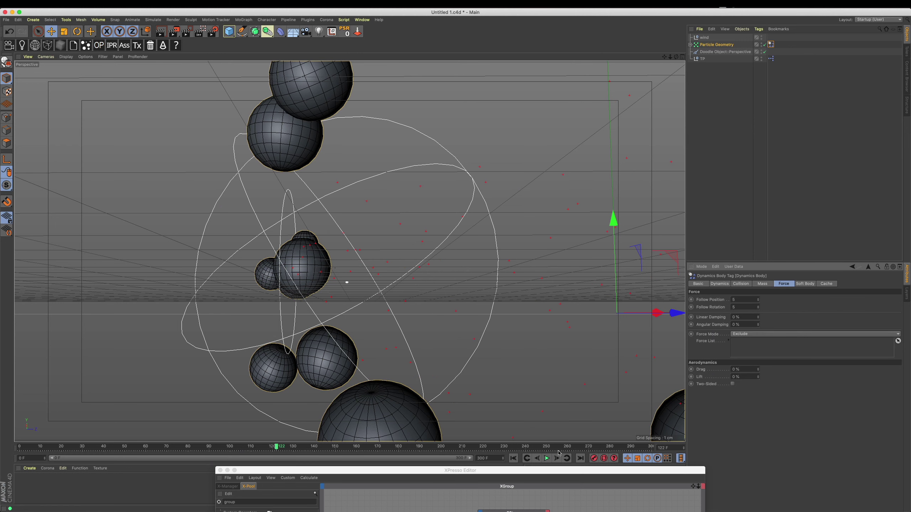
pyautogui.click(513, 459)
pyautogui.click(546, 459)
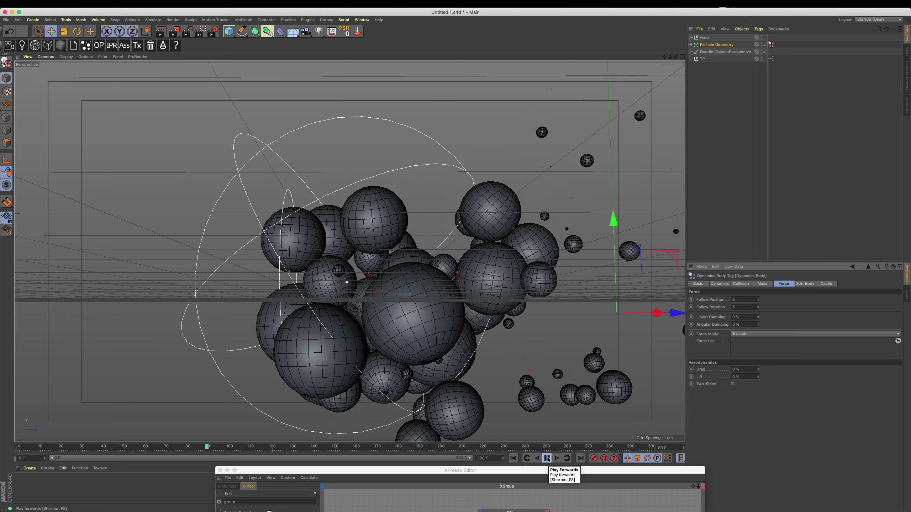
pyautogui.click(546, 458)
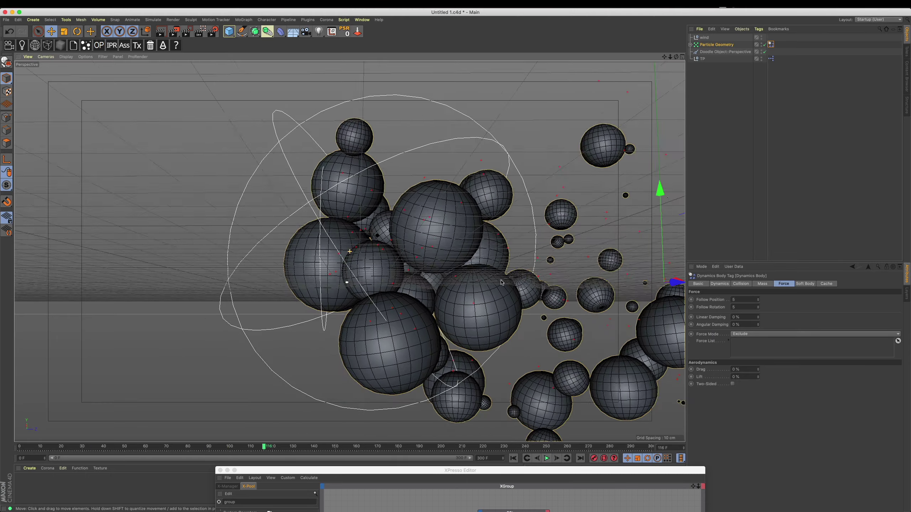
pyautogui.scroll(3, 501, 282)
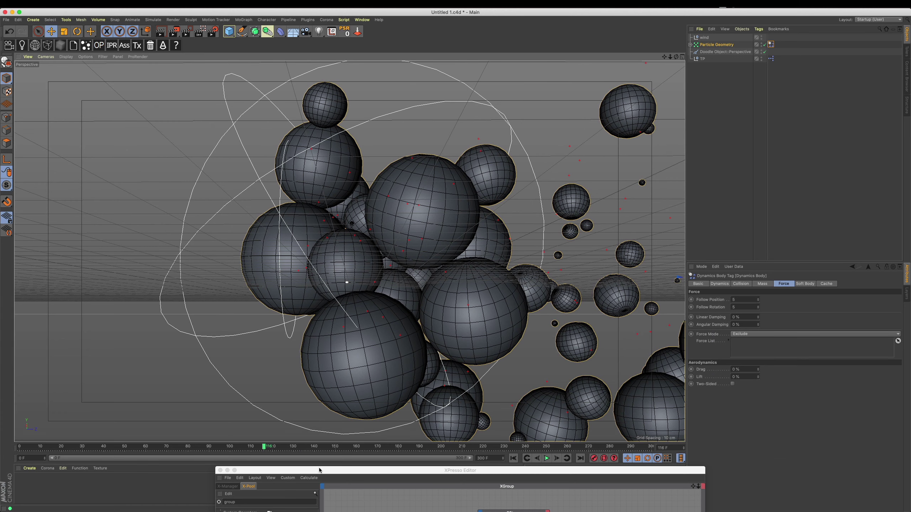
pyautogui.moveTo(320, 470); pyautogui.dragTo(533, 279)
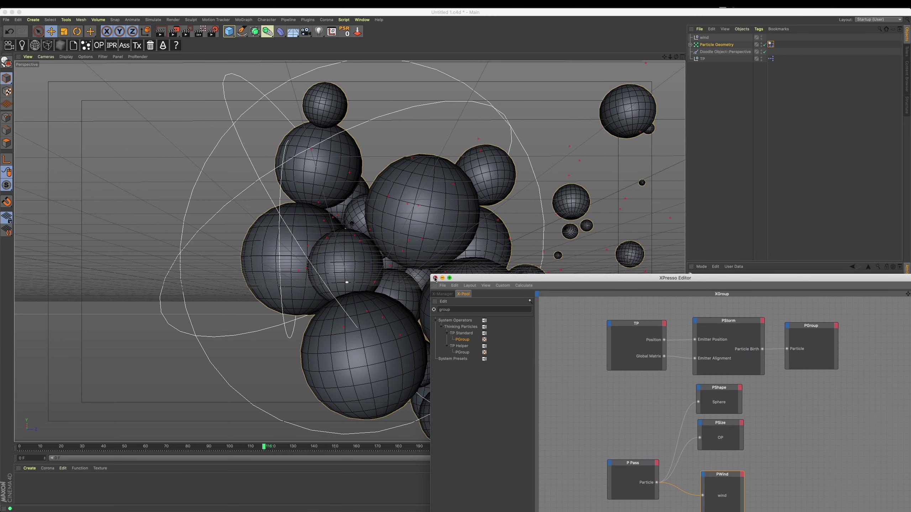
# Close XPresso and create a new material, Mat.
pyautogui.click(435, 279)
pyautogui.doubleClick(22, 482)
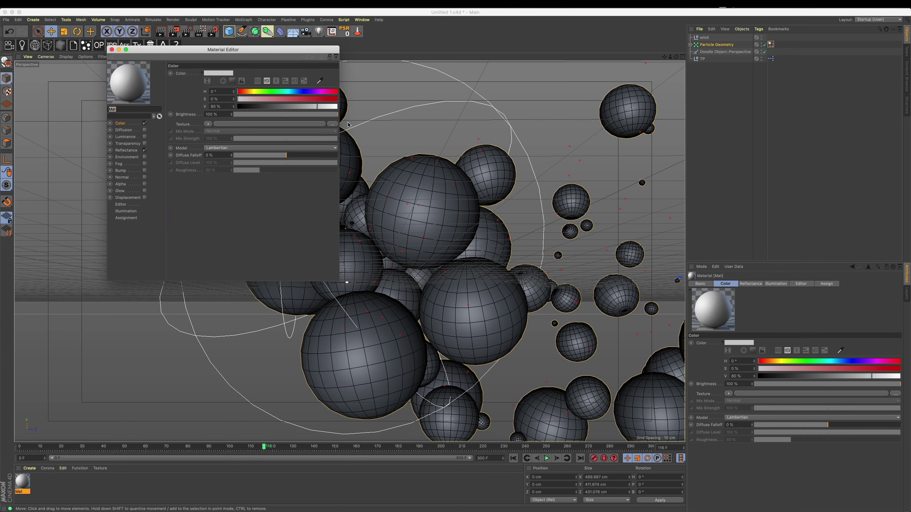
pyautogui.moveTo(251, 49); pyautogui.dragTo(636, 198)
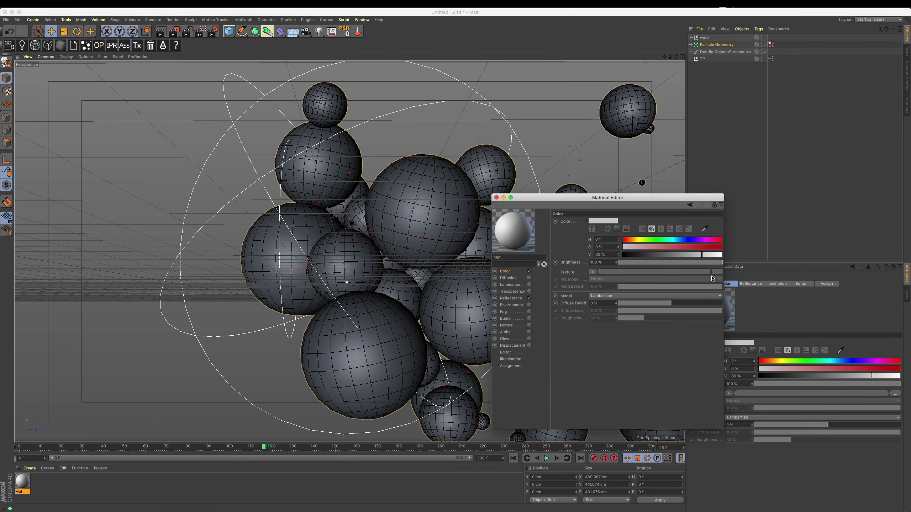
# Load the brown wood-plank image shutterstock_1295079823.jpg as Mat's Color texture.
pyautogui.click(680, 272)
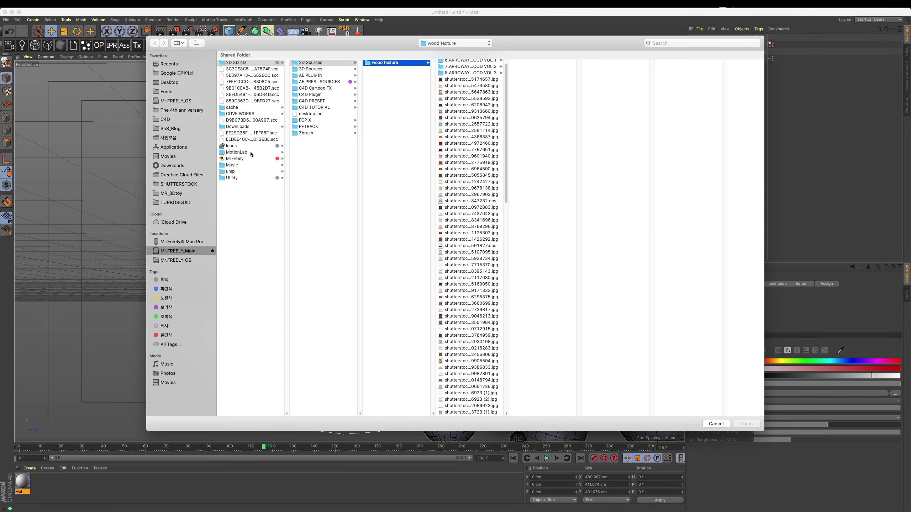
pyautogui.click(451, 169)
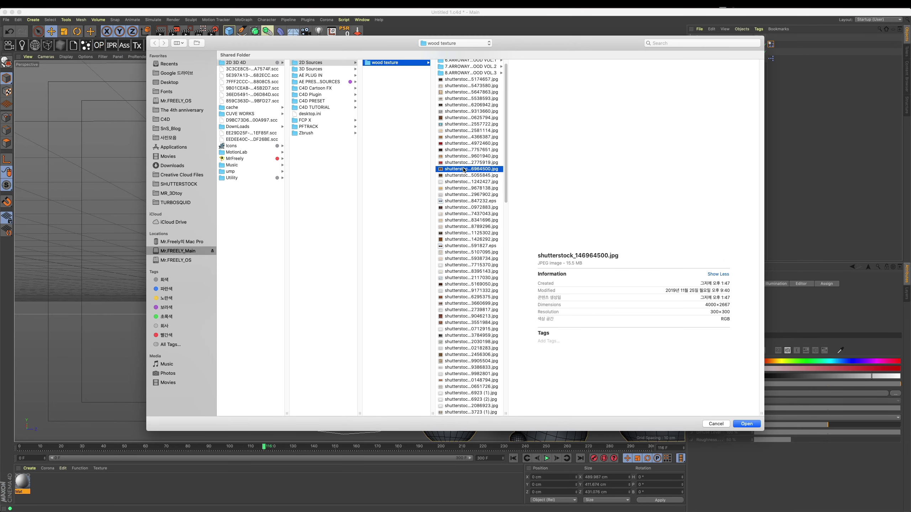
pyautogui.click(461, 266)
pyautogui.click(464, 330)
pyautogui.scroll(-15, 469, 252)
pyautogui.click(491, 407)
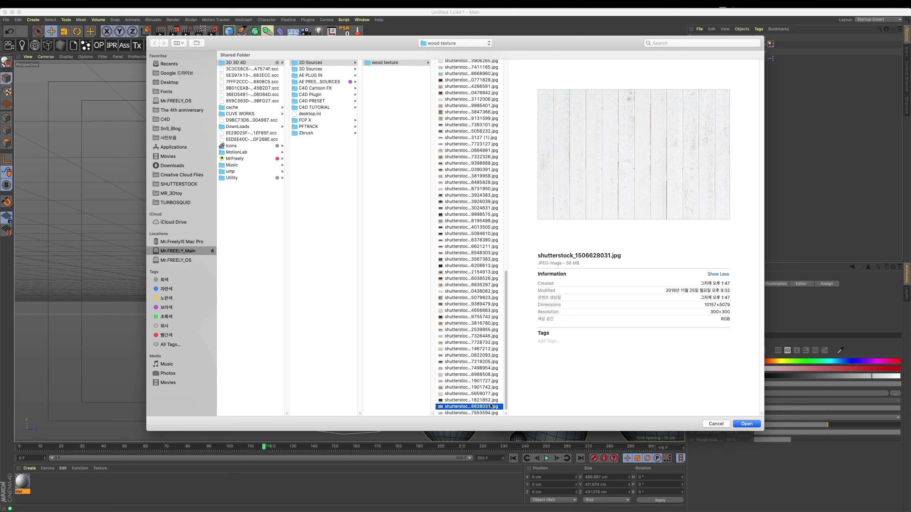
pyautogui.click(473, 298)
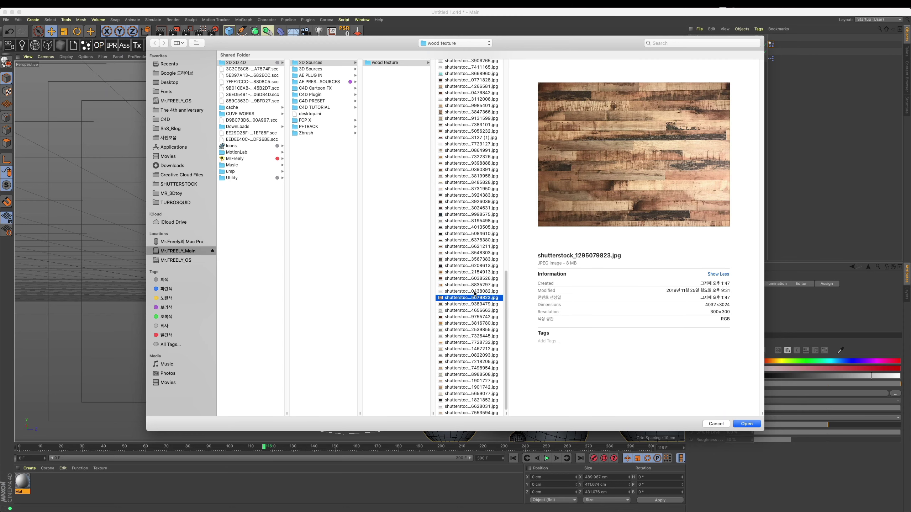
pyautogui.click(475, 292)
pyautogui.click(476, 298)
pyautogui.press('Return')
pyautogui.press('Return')
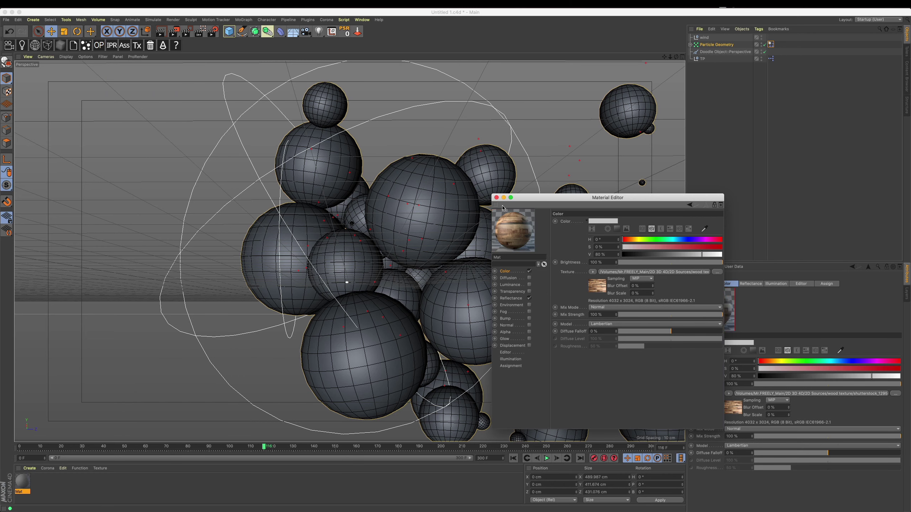
# Apply the Mat wood material to Particle Geometry and try Cubic projection, rendering to check.
pyautogui.moveTo(513, 230); pyautogui.dragTo(718, 44)
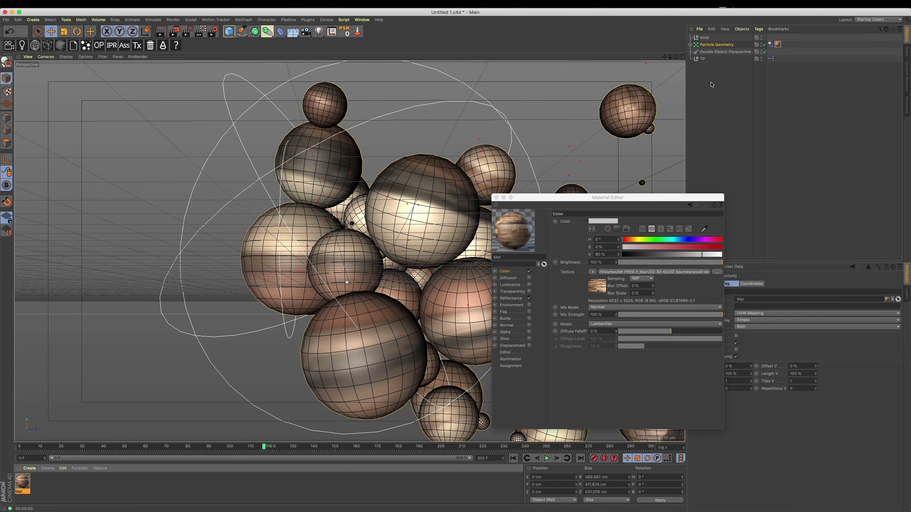
pyautogui.click(160, 32)
pyautogui.moveTo(608, 198); pyautogui.dragTo(502, 333)
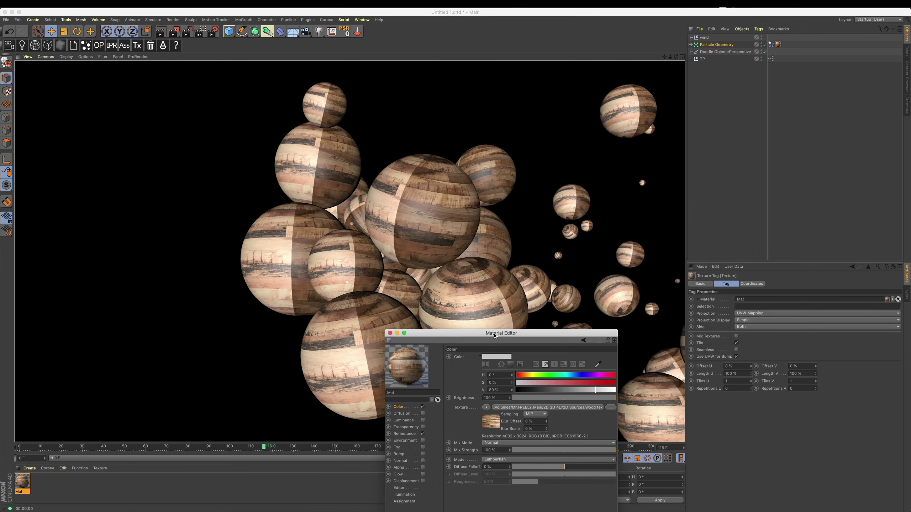
pyautogui.click(756, 314)
pyautogui.click(771, 343)
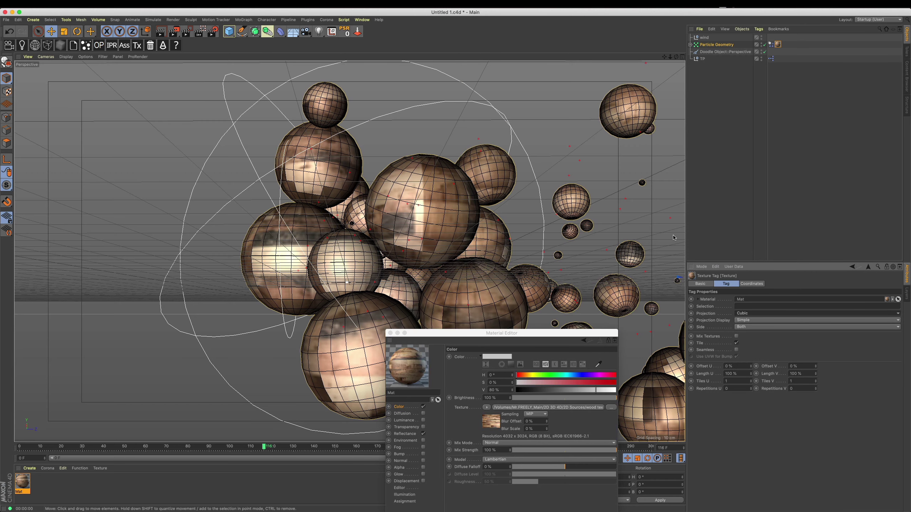
pyautogui.click(161, 32)
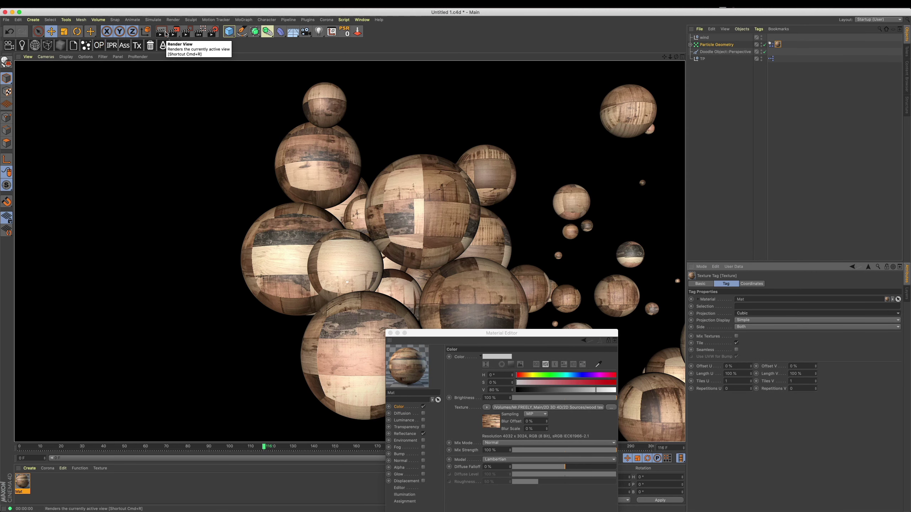
# Switch the wood texture's projection to Spatial and render to compare.
pyautogui.moveTo(514, 332); pyautogui.dragTo(402, 404)
pyautogui.click(748, 323)
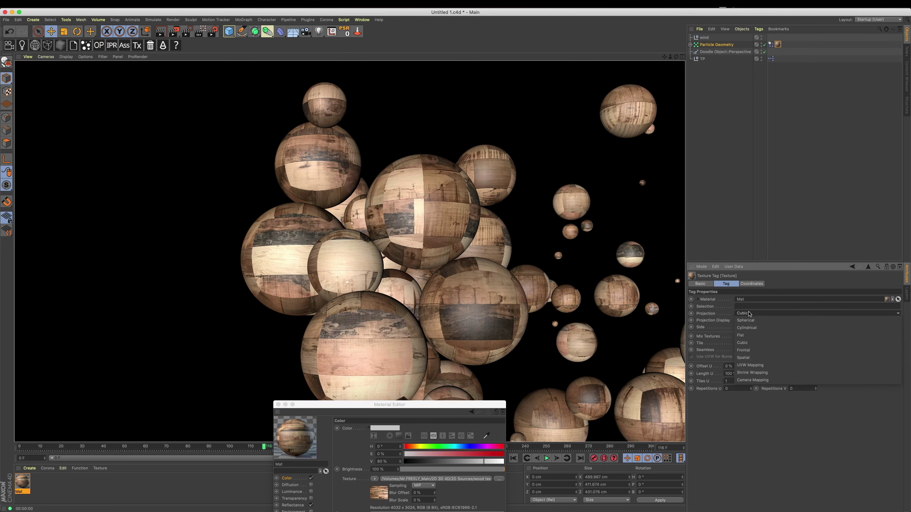
pyautogui.click(765, 357)
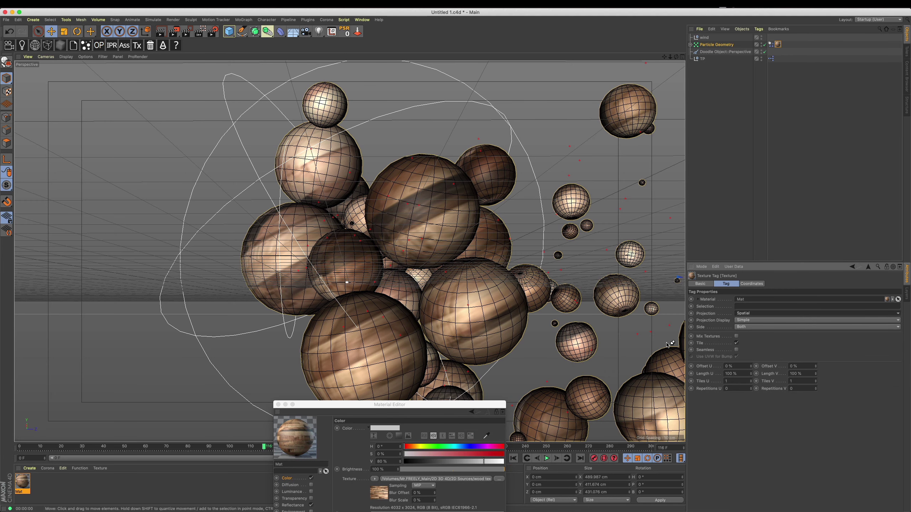
pyautogui.hotkey('ctrl', 'r')
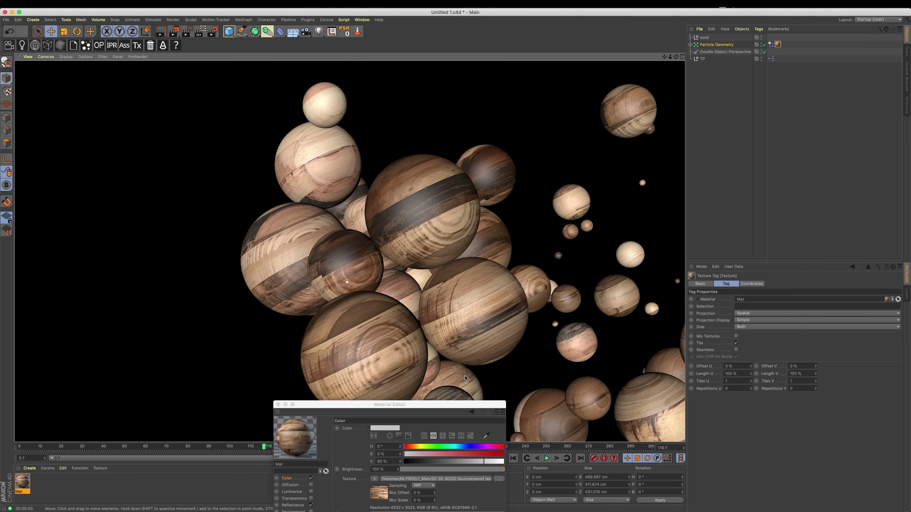
pyautogui.moveTo(445, 404); pyautogui.dragTo(423, 439)
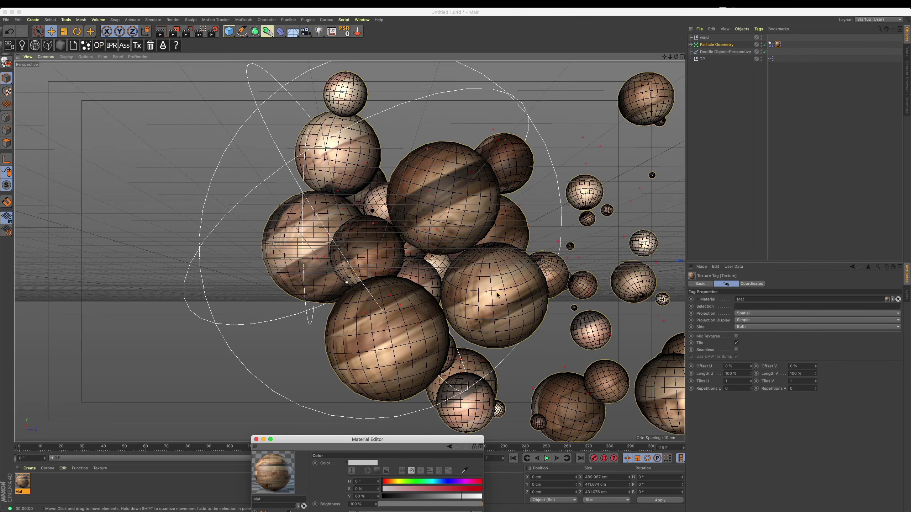
pyautogui.scroll(1, 497, 295)
# Add a light and raise it above the spheres in the four-view layout.
pyautogui.click(319, 32)
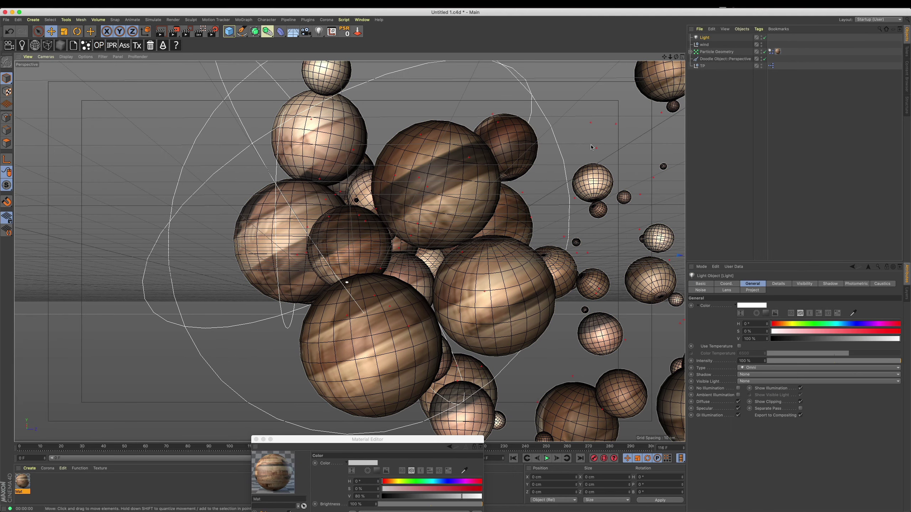
pyautogui.middleClick(570, 143)
pyautogui.moveTo(518, 155); pyautogui.dragTo(490, 157)
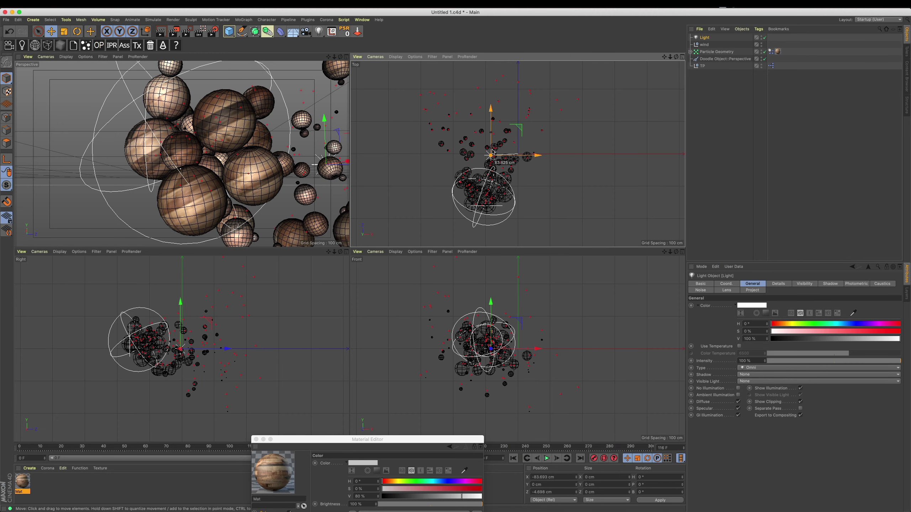
pyautogui.moveTo(332, 140)
pyautogui.mouseDown()
pyautogui.moveTo(309, 78)
pyautogui.moveTo(342, 72)
pyautogui.moveTo(337, 78)
pyautogui.mouseUp()
# Give the light soft shadow maps at 1500x1500, then render the perspective view to check shadows.
pyautogui.click(757, 375)
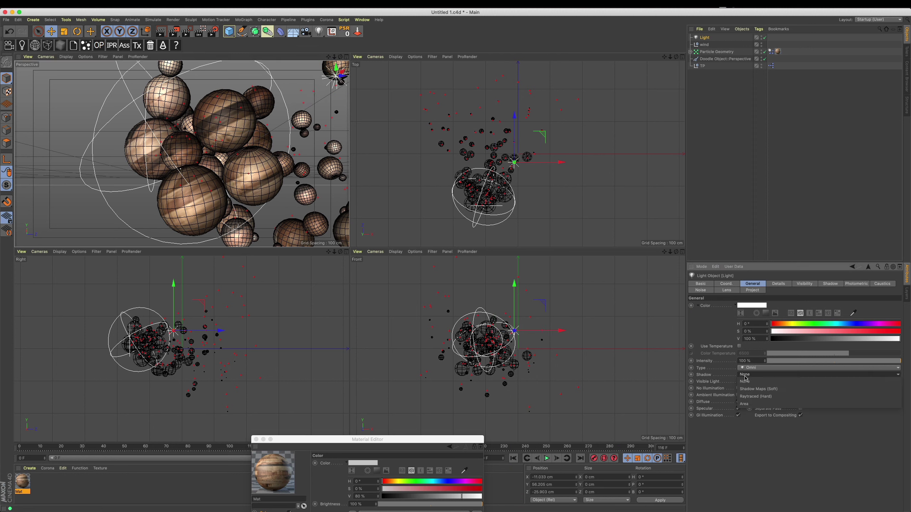
pyautogui.click(760, 391)
pyautogui.click(832, 284)
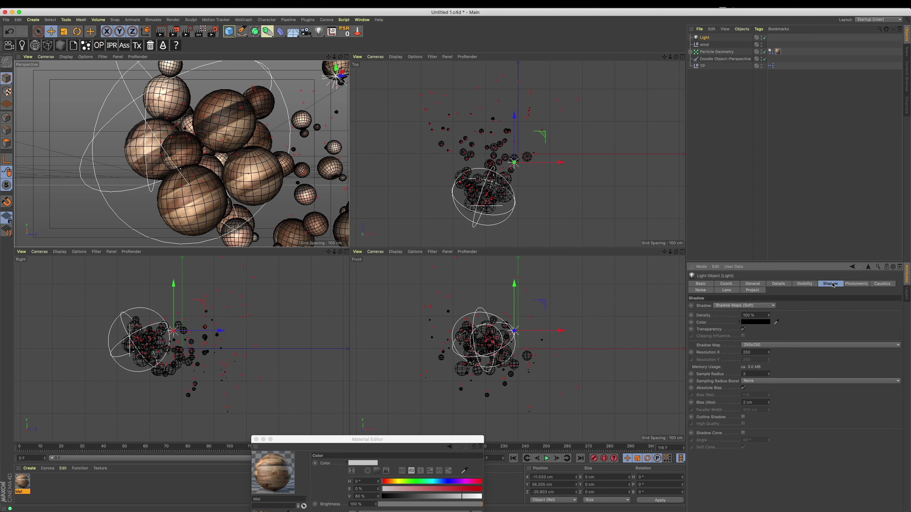
pyautogui.click(766, 346)
pyautogui.click(752, 374)
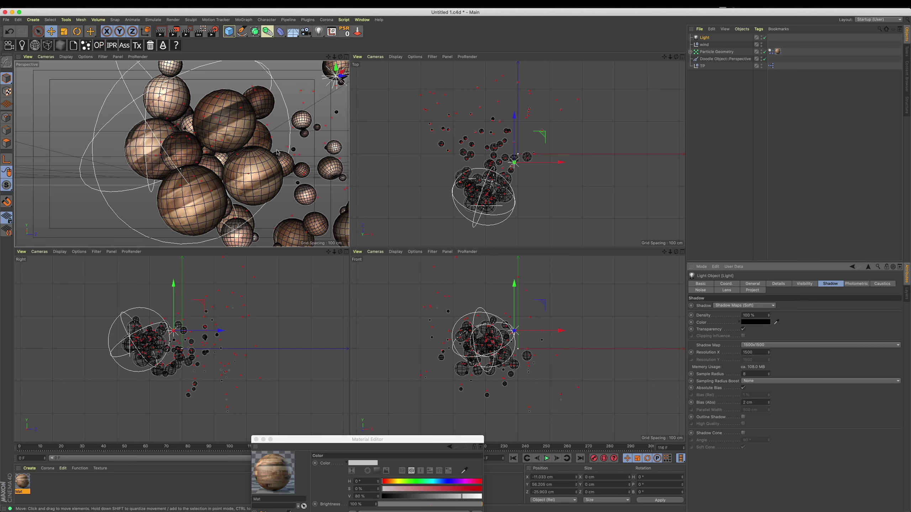
pyautogui.middleClick(251, 161)
pyautogui.hotkey('ctrl', 'r')
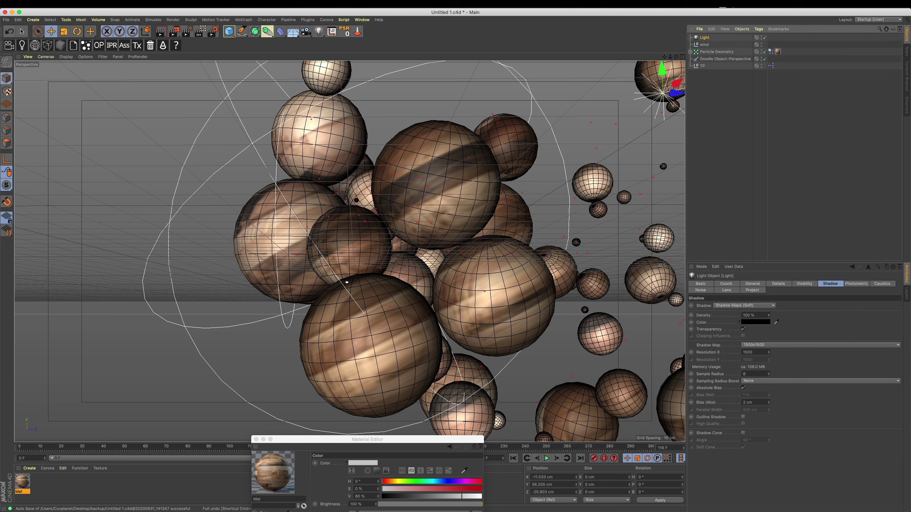
pyautogui.hotkey('ctrl', 'r')
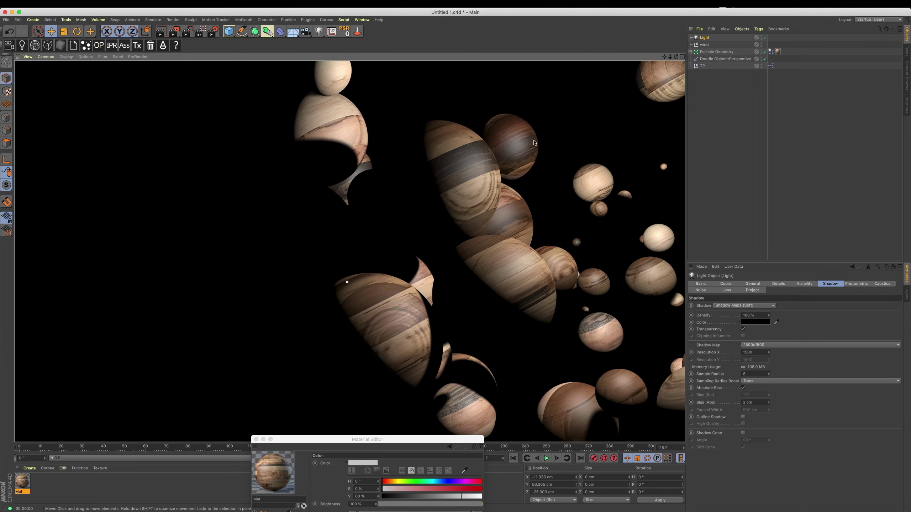
pyautogui.click(509, 236)
# Add a second light, Light.1, and move it to the lower left.
pyautogui.click(319, 32)
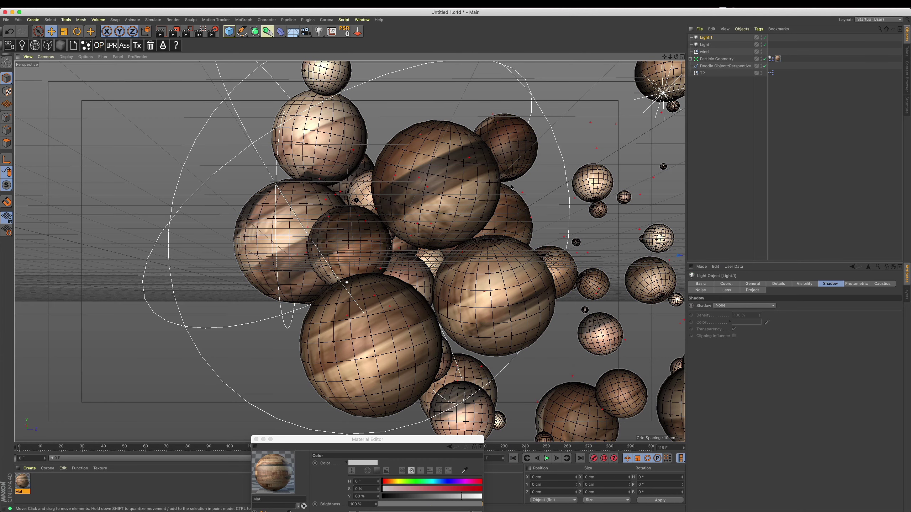
pyautogui.moveTo(510, 198); pyautogui.dragTo(62, 395)
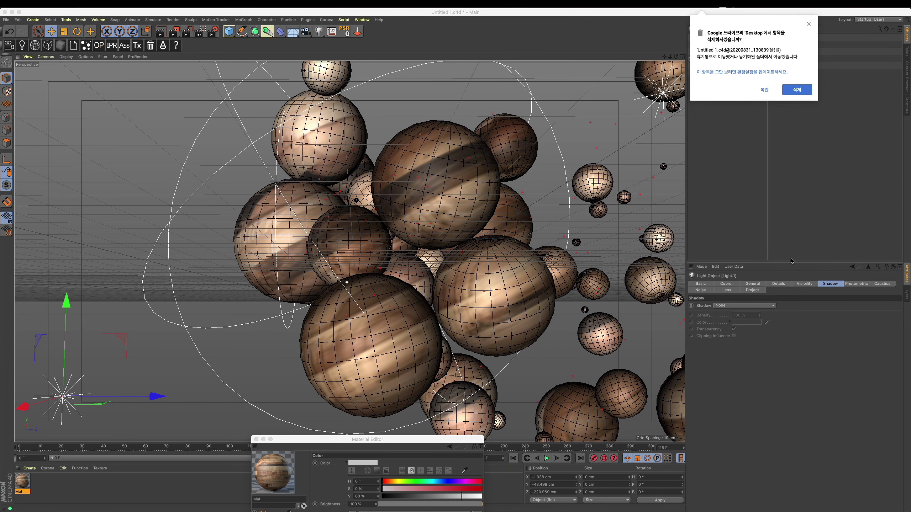
pyautogui.click(792, 96)
pyautogui.click(752, 284)
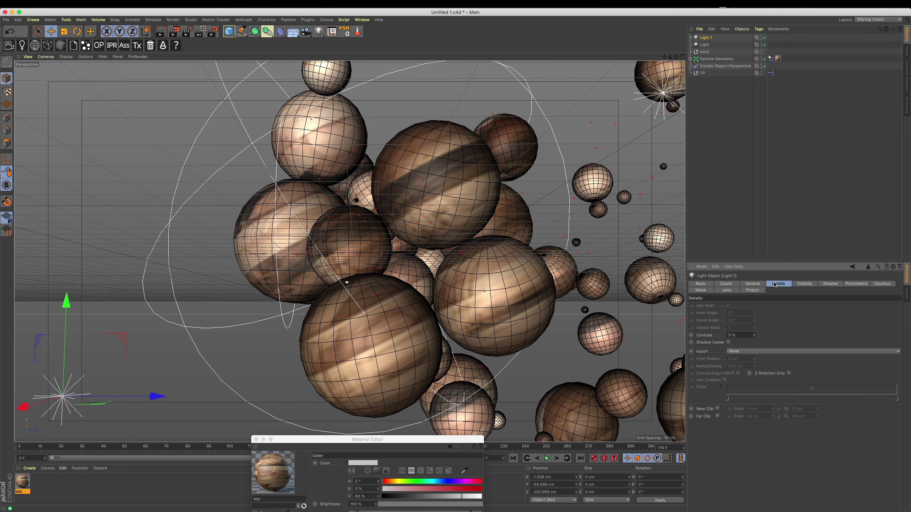
# Set Light.1's colour to H 43°, S 39%, V 59% with intensity around 72%.
pyautogui.moveTo(799, 334); pyautogui.dragTo(846, 339)
pyautogui.click(835, 324)
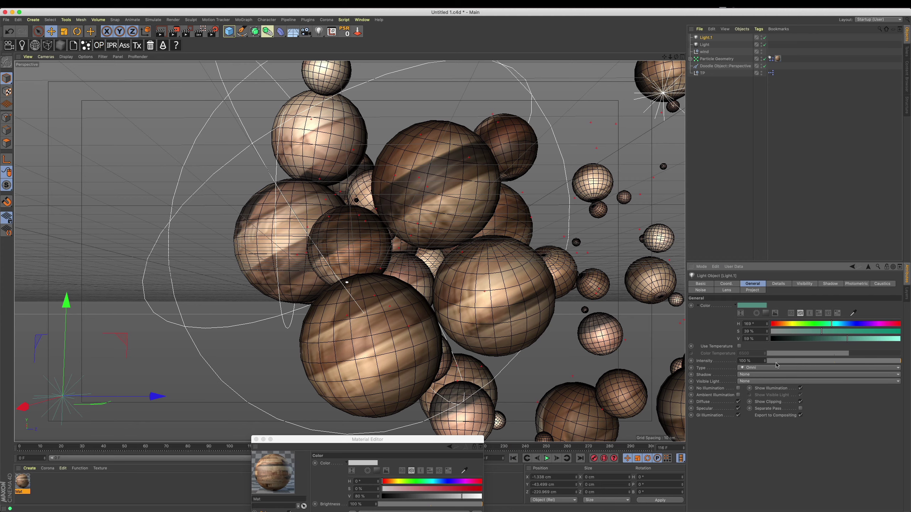
pyautogui.moveTo(773, 364); pyautogui.dragTo(785, 364)
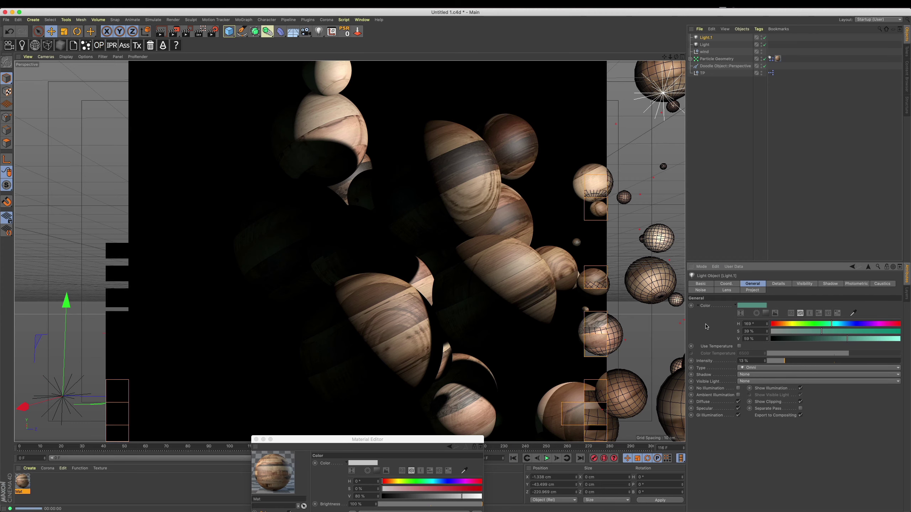
pyautogui.click(806, 362)
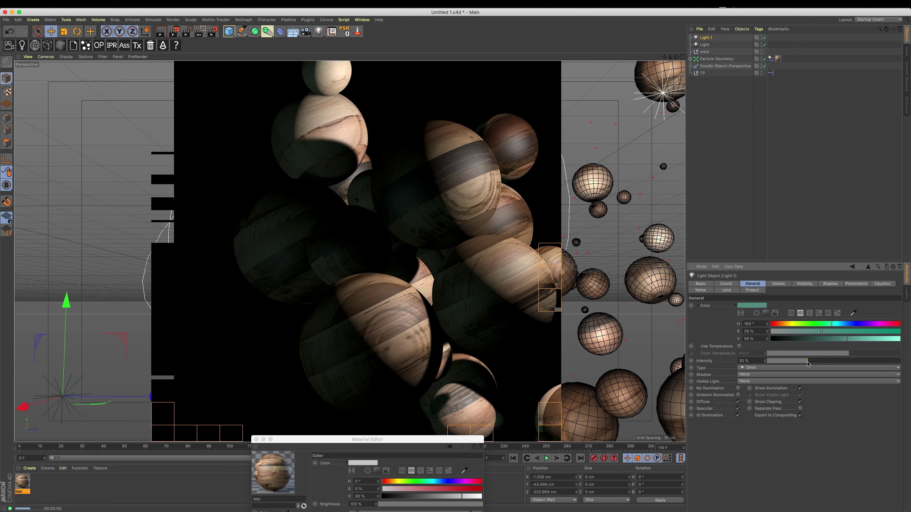
pyautogui.click(843, 361)
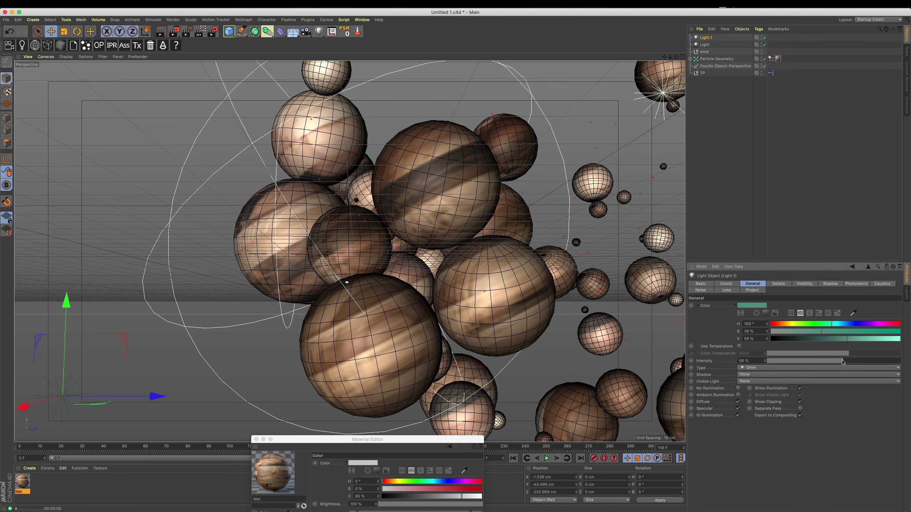
pyautogui.click(859, 362)
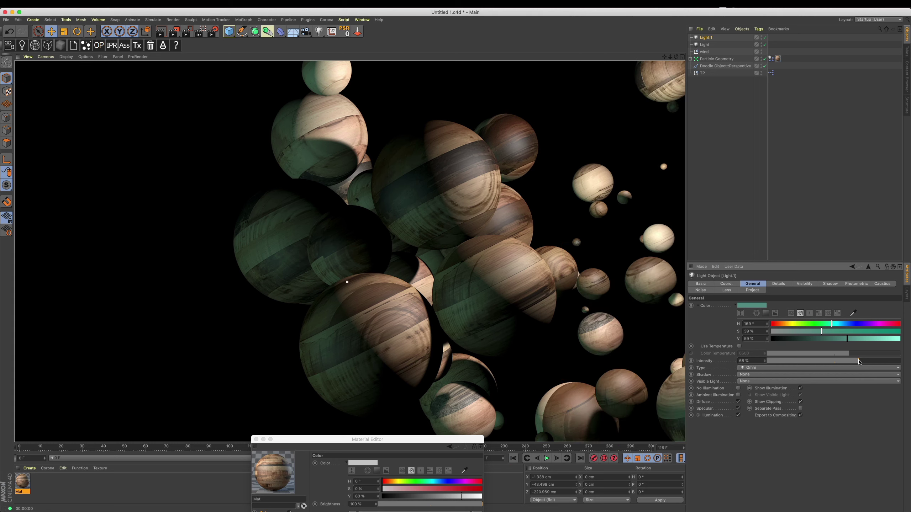
pyautogui.click(880, 362)
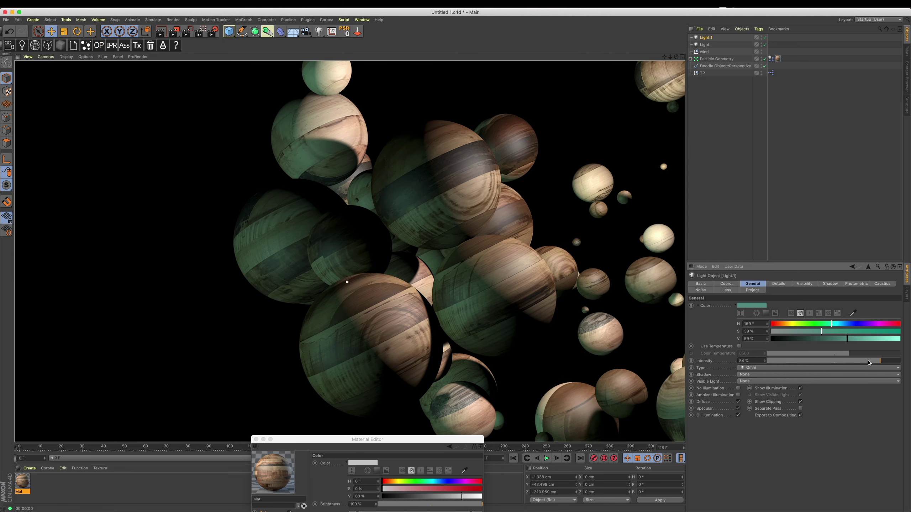
pyautogui.click(868, 361)
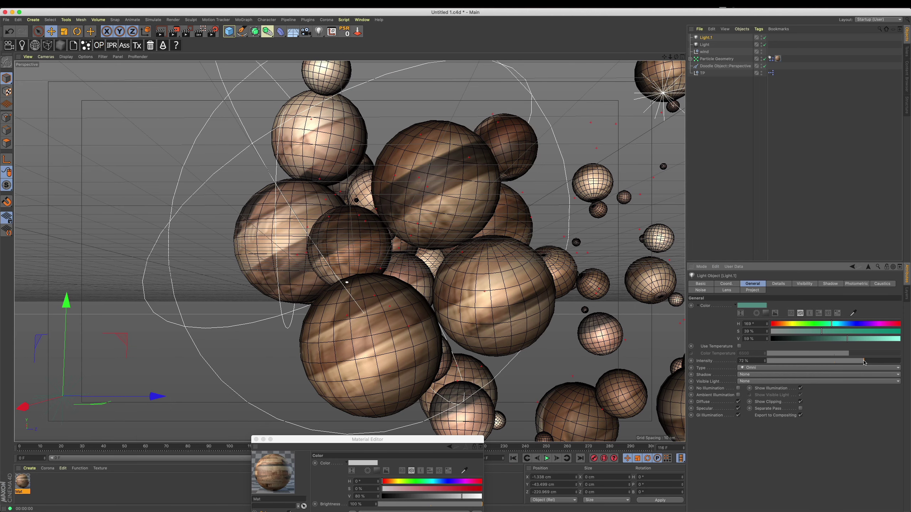
pyautogui.moveTo(820, 327); pyautogui.dragTo(787, 328)
pyautogui.press('F5')
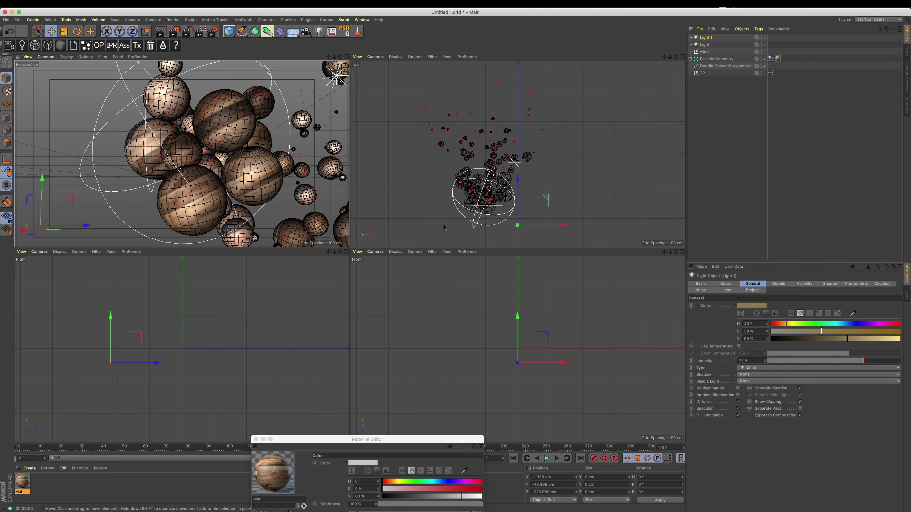
# Rename Light.1 to Back_Light, dismissing an accidentally opened file dialog.
pyautogui.doubleClick(711, 38)
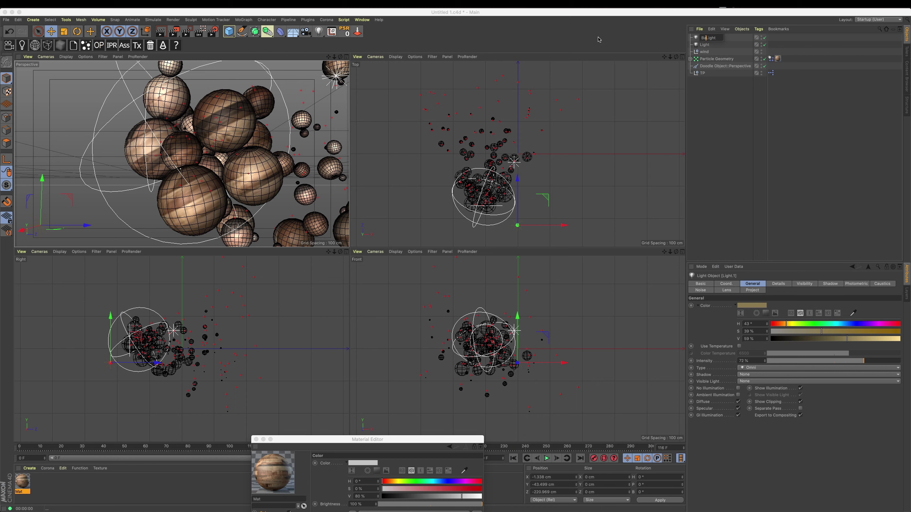
pyautogui.write('ack')
pyautogui.press('Return')
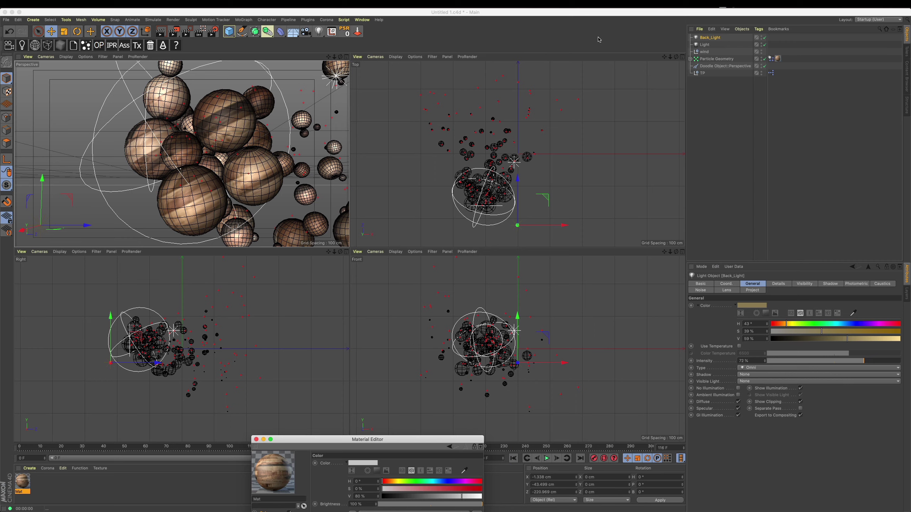
pyautogui.hotkey('ctrl', 'o')
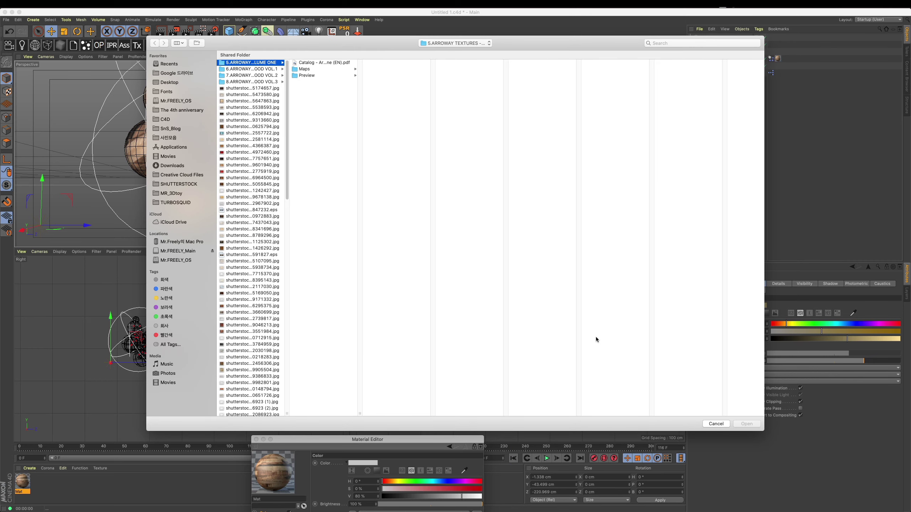
pyautogui.click(716, 424)
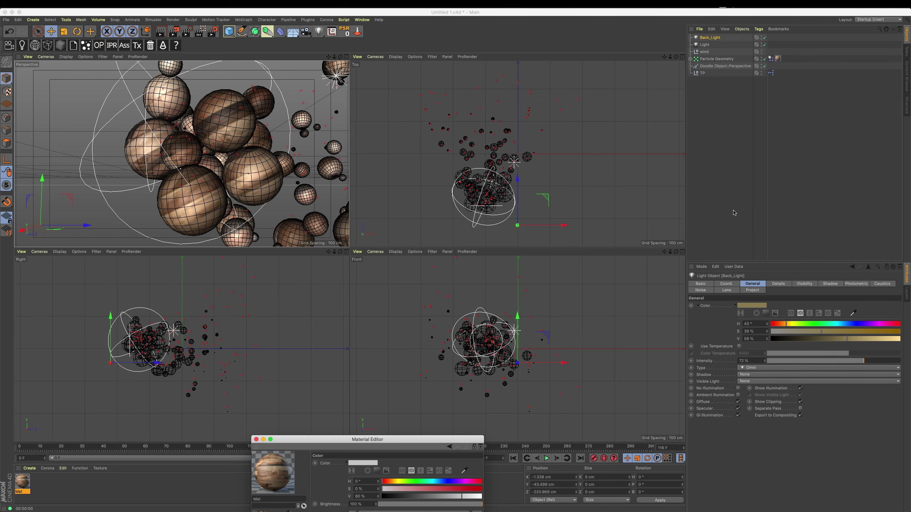
# Rename Light to Main_Light and add a camera matching the current view.
pyautogui.doubleClick(705, 46)
pyautogui.press('Return')
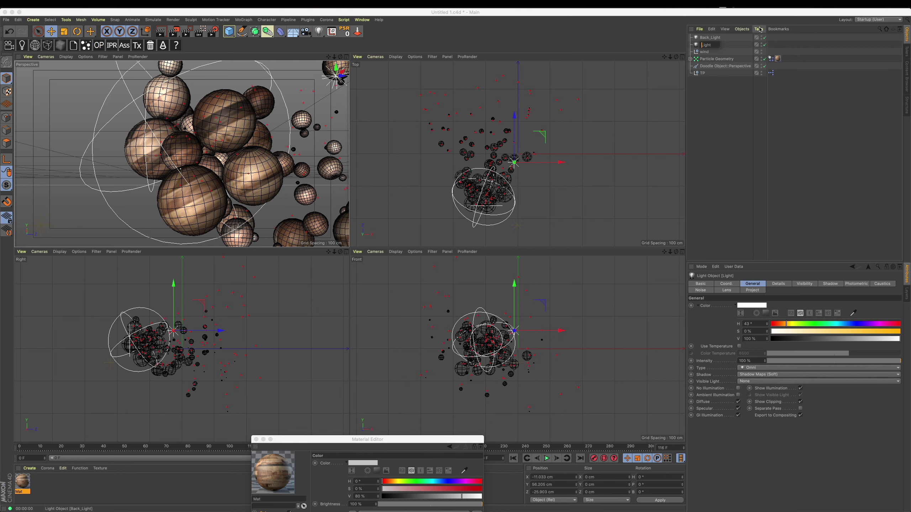
pyautogui.write('Main_')
pyautogui.press('Return')
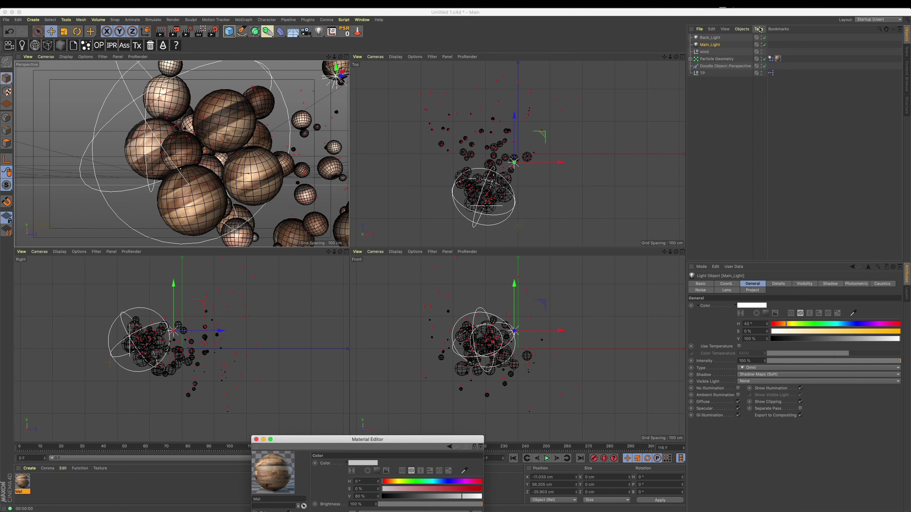
pyautogui.press('F1')
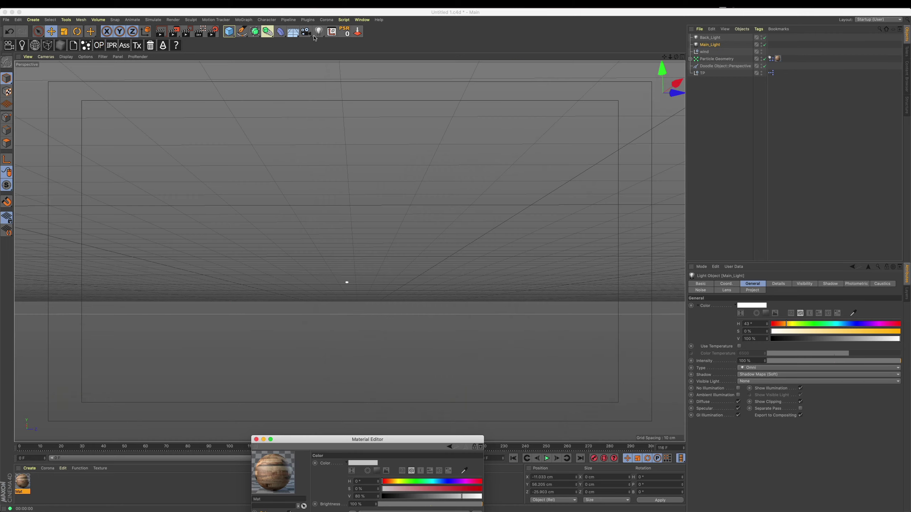
pyautogui.press('F5')
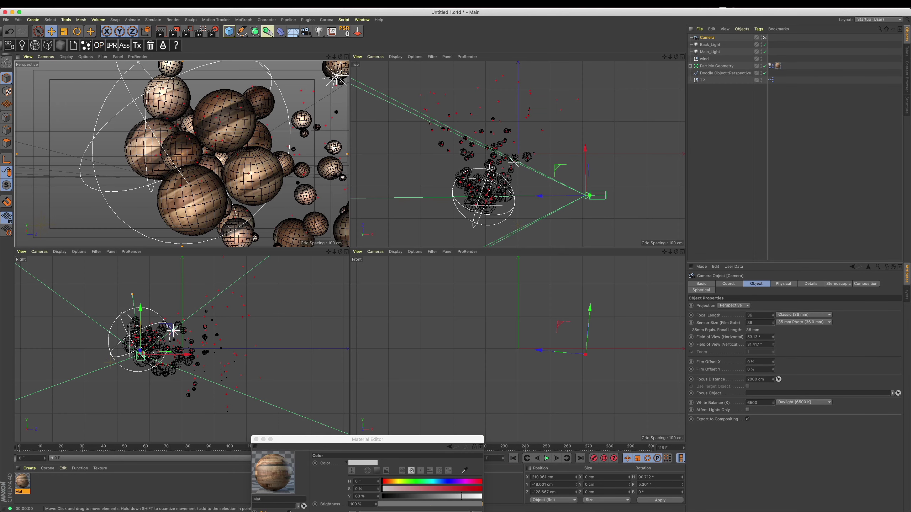
# Place a third light beside the camera, right of the spheres, and render the perspective view.
pyautogui.click(622, 143)
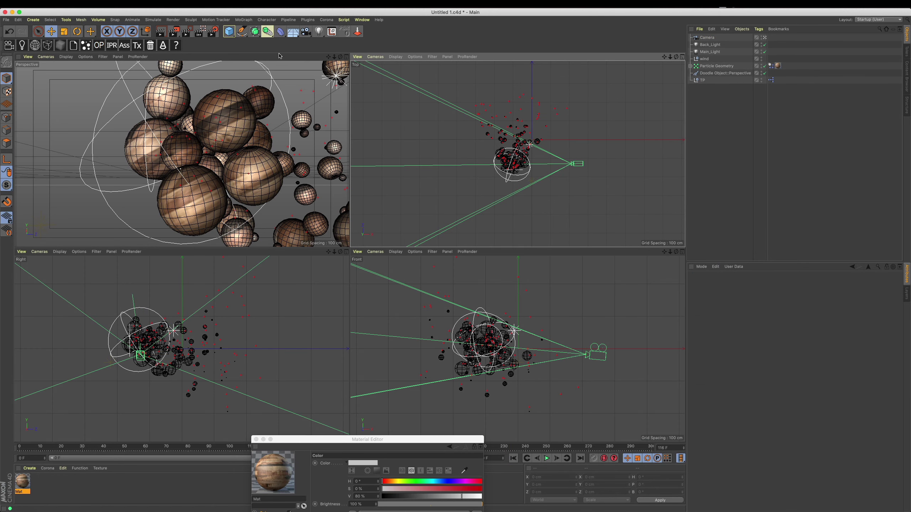
pyautogui.click(319, 32)
pyautogui.moveTo(552, 125); pyautogui.dragTo(591, 147)
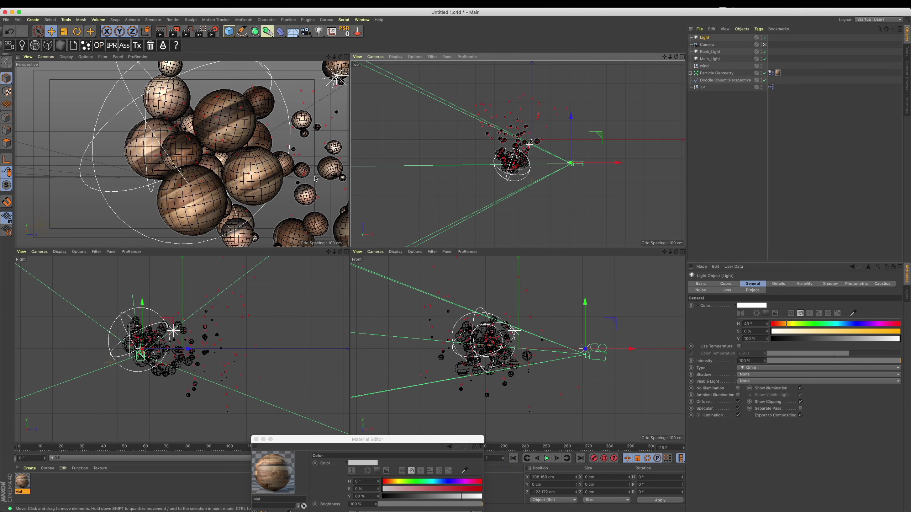
pyautogui.moveTo(592, 345); pyautogui.dragTo(609, 346)
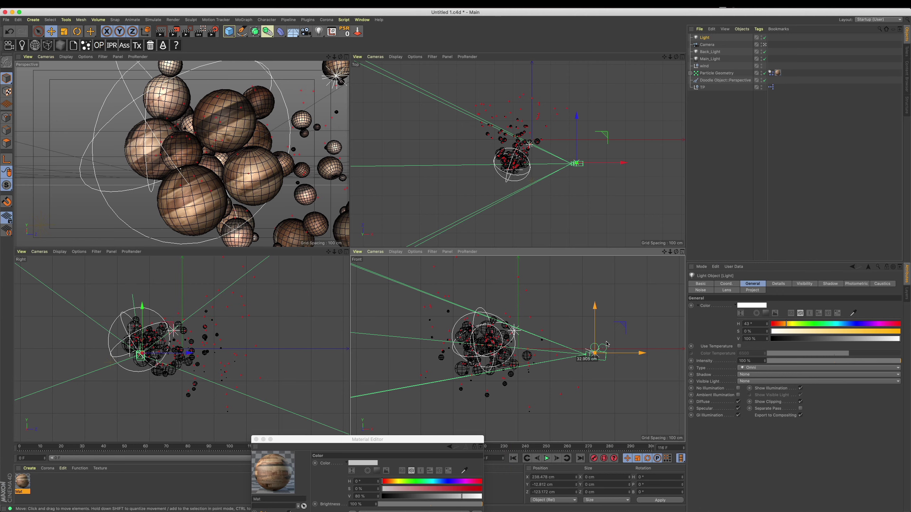
pyautogui.press('F1')
pyautogui.click(160, 32)
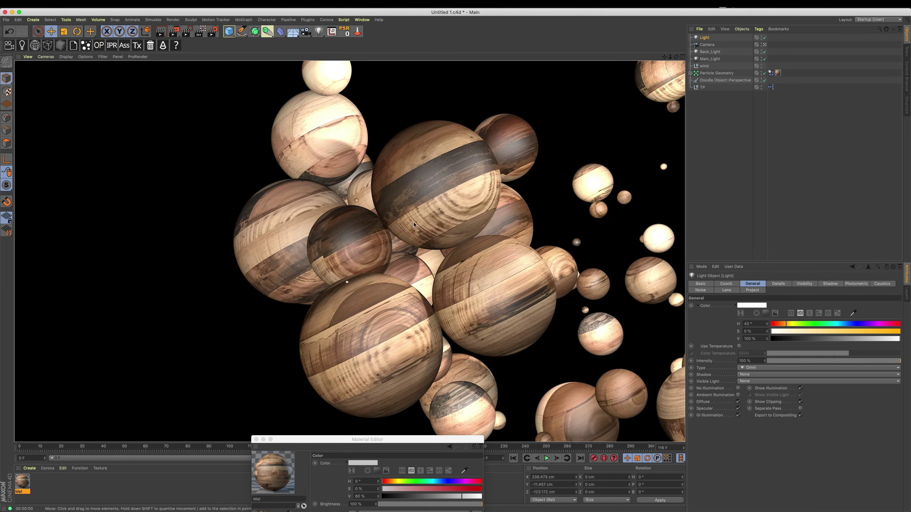
# Turn off Back_Light's specular highlights, then select the new light.
pyautogui.click(738, 408)
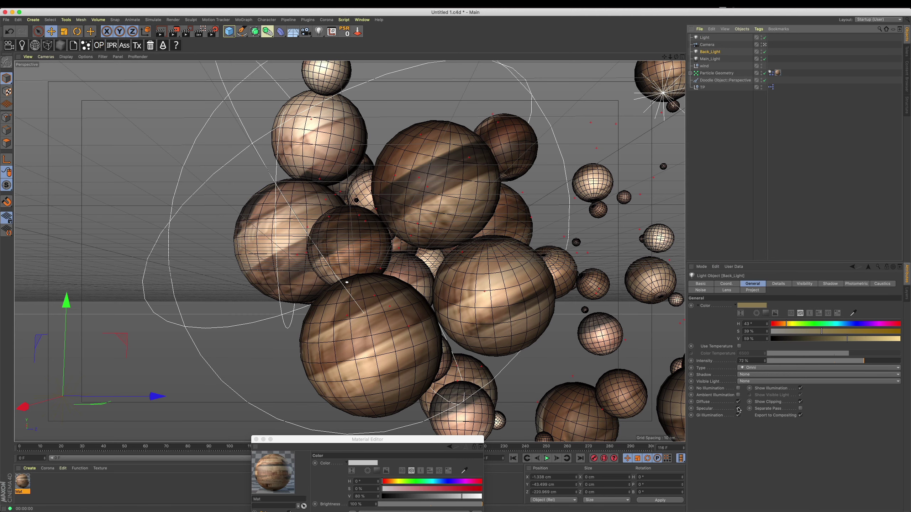
pyautogui.click(738, 409)
pyautogui.click(705, 38)
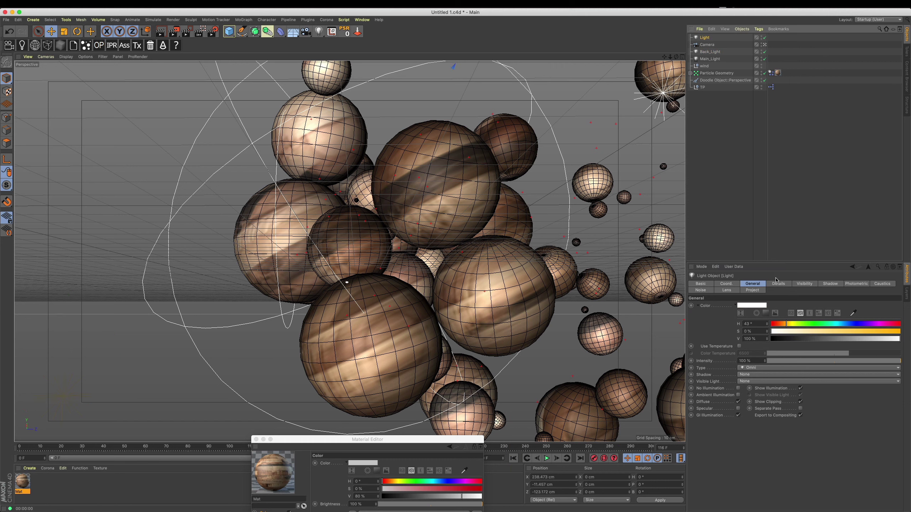
# Make the new light golden yellow (H 45°, S 61%) at 47% intensity and replay the simulation.
pyautogui.moveTo(814, 362); pyautogui.dragTo(800, 362)
pyautogui.click(829, 332)
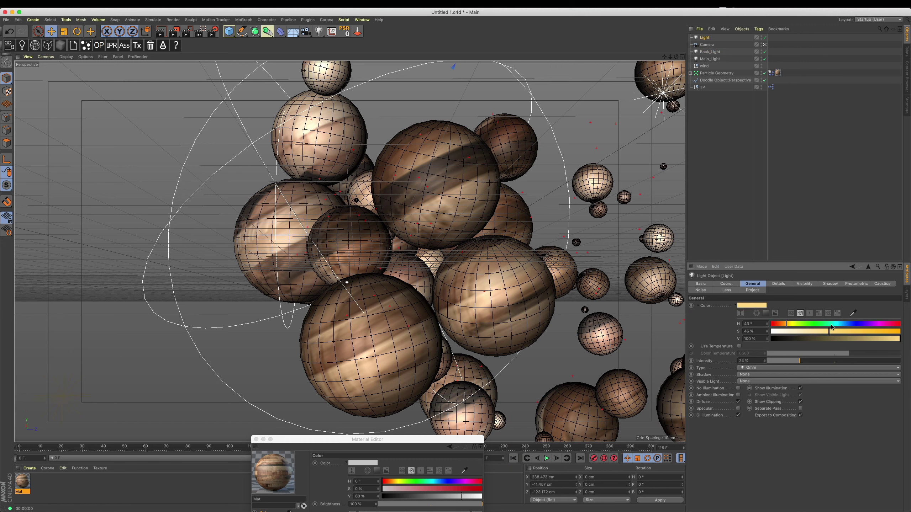
pyautogui.moveTo(832, 325); pyautogui.dragTo(788, 325)
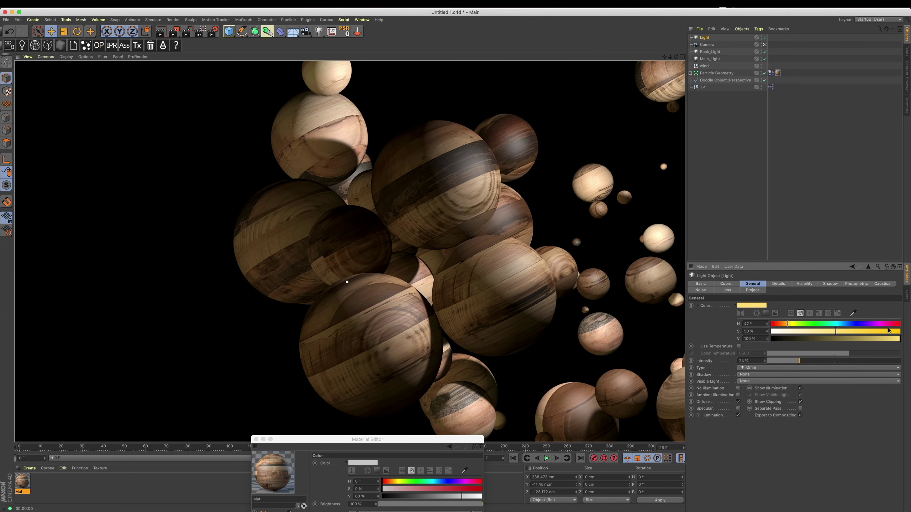
pyautogui.click(849, 332)
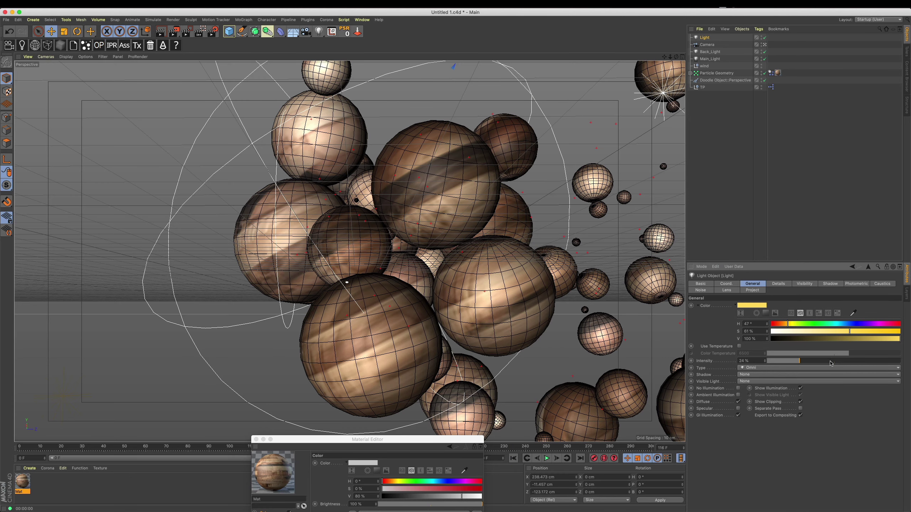
pyautogui.click(830, 360)
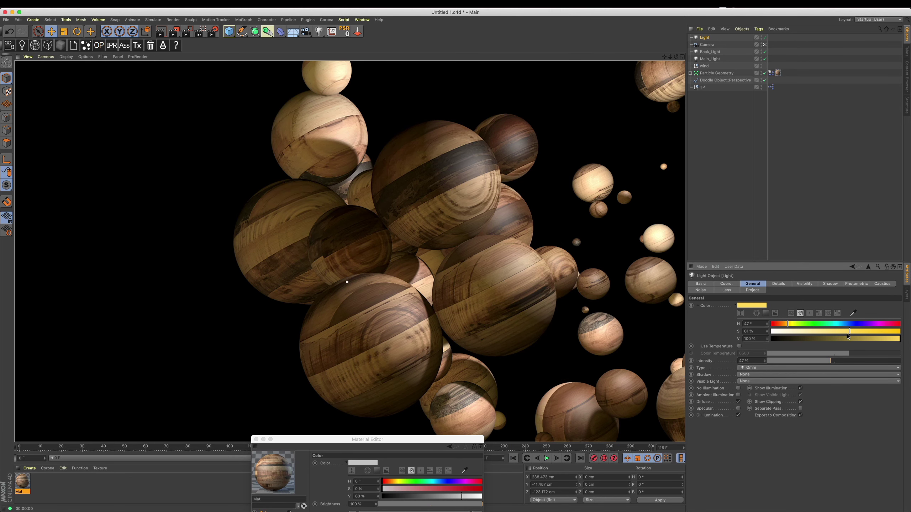
pyautogui.moveTo(786, 325); pyautogui.dragTo(783, 325)
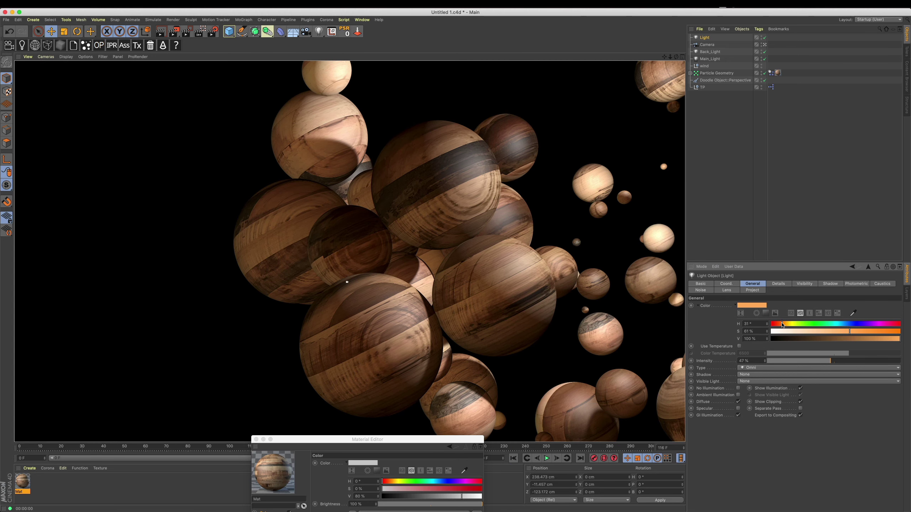
pyautogui.click(788, 325)
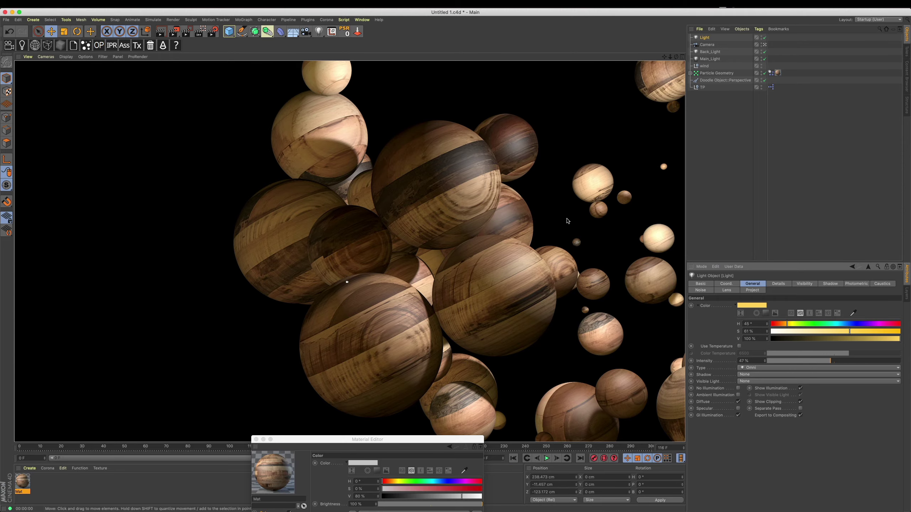
pyautogui.click(546, 459)
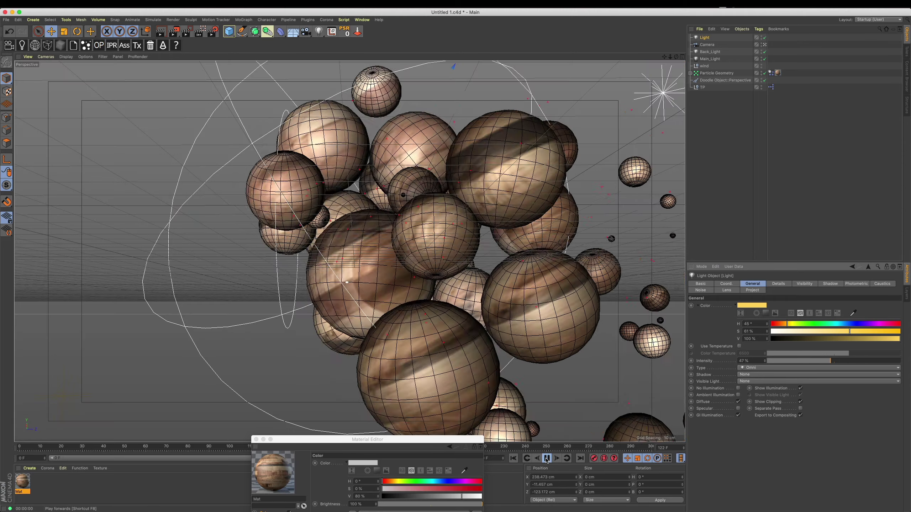
pyautogui.click(547, 459)
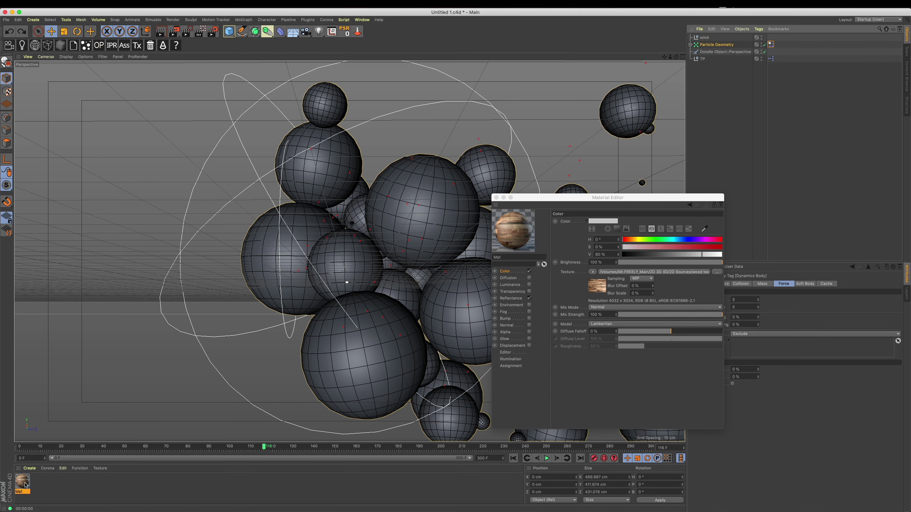
# Reapply the Mat wood material and try Cubic projection, rendering to check.
pyautogui.moveTo(25, 485); pyautogui.dragTo(726, 45)
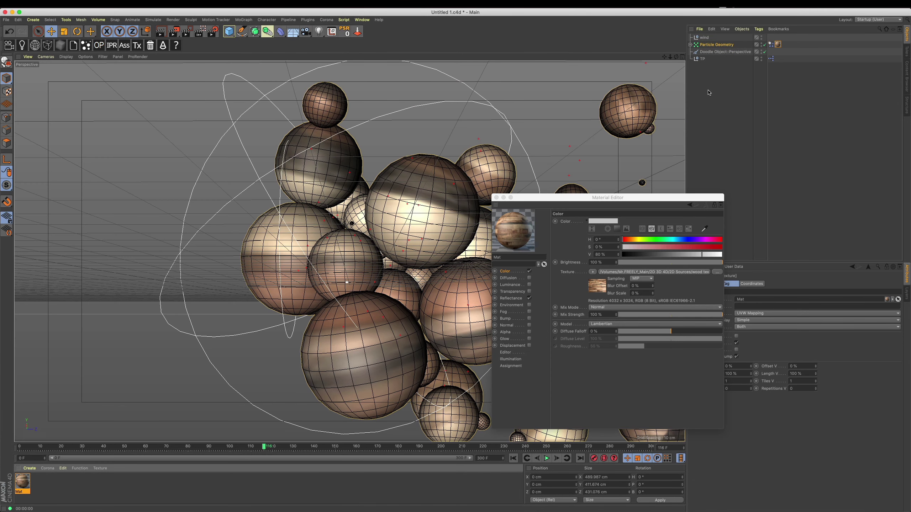
pyautogui.click(160, 32)
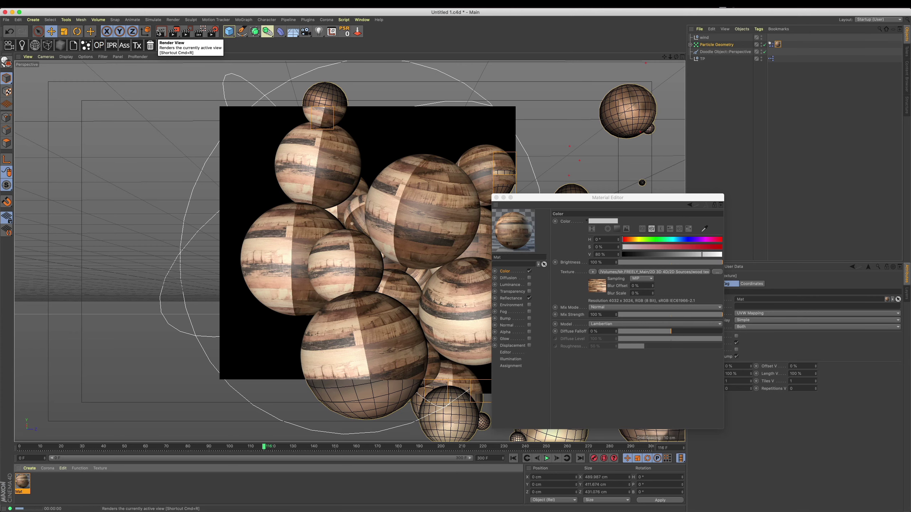
pyautogui.moveTo(608, 197); pyautogui.dragTo(501, 333)
pyautogui.click(755, 313)
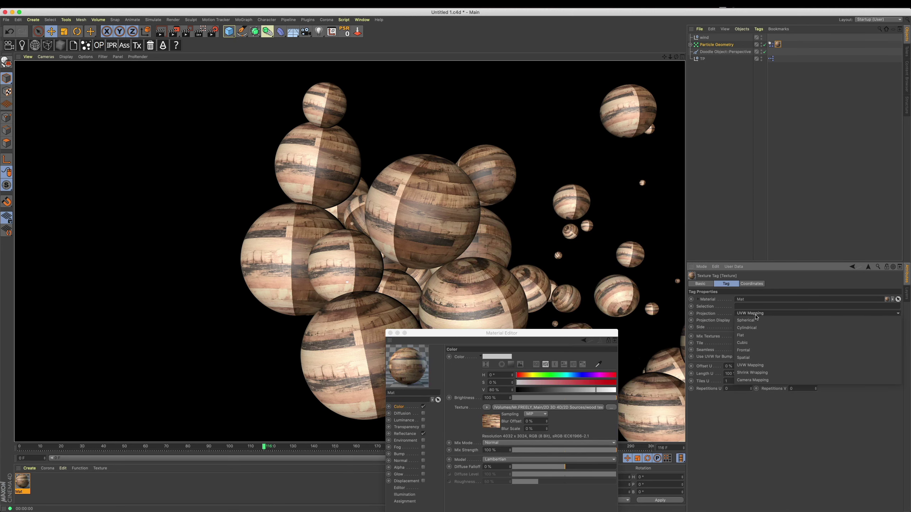
pyautogui.click(754, 342)
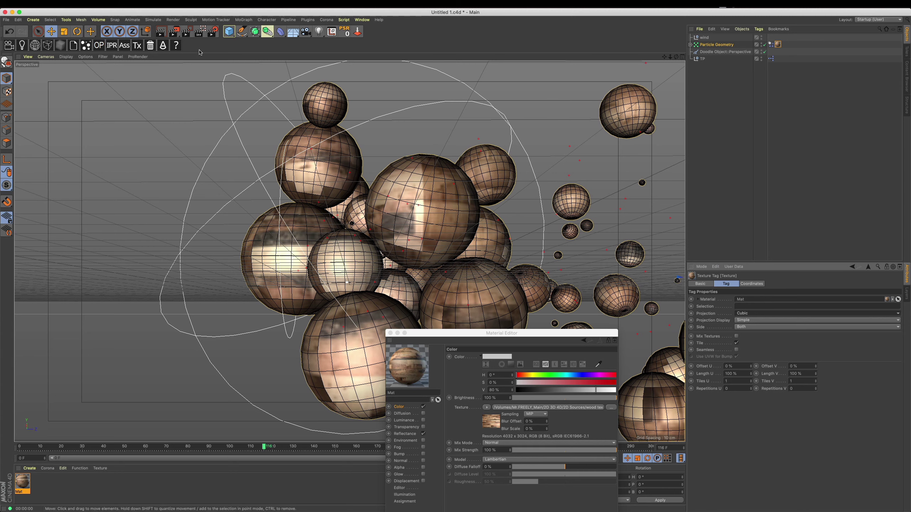
pyautogui.click(160, 32)
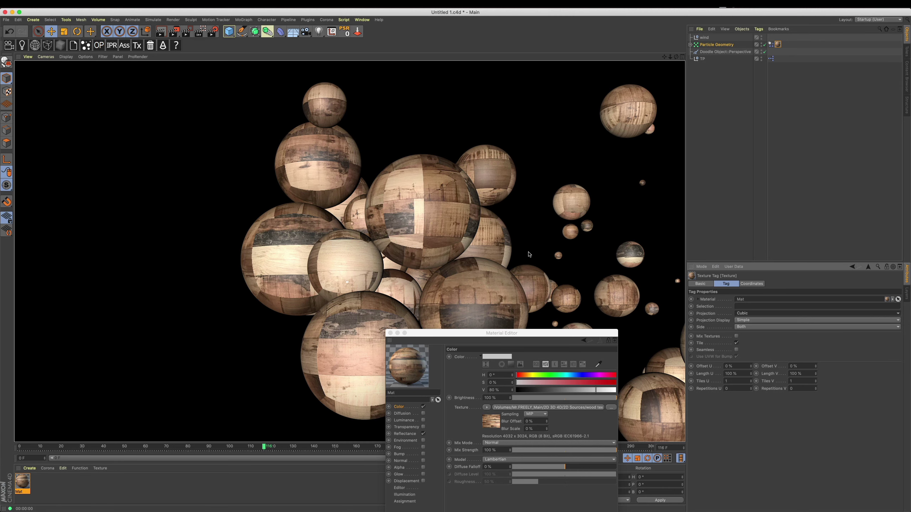
# Switch the wood texture to Spatial projection, render to verify, and add a new light.
pyautogui.moveTo(516, 333); pyautogui.dragTo(404, 404)
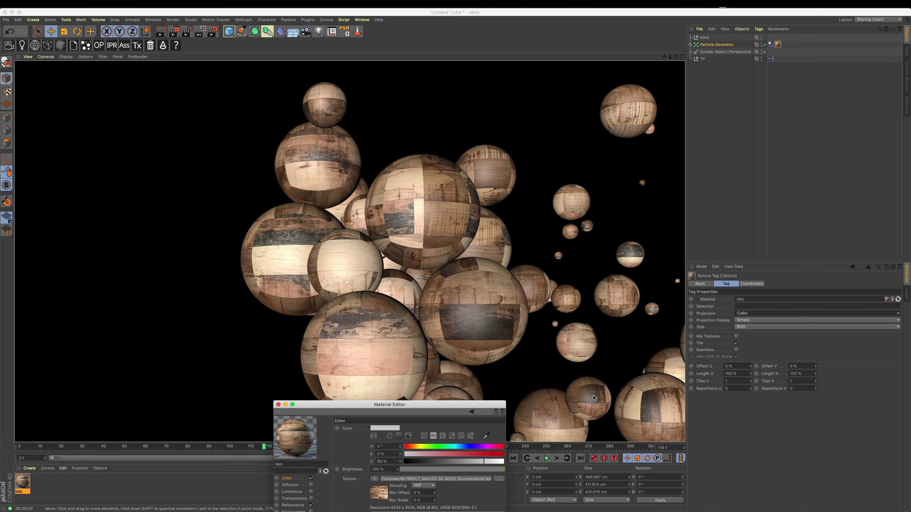
pyautogui.click(747, 321)
pyautogui.click(749, 317)
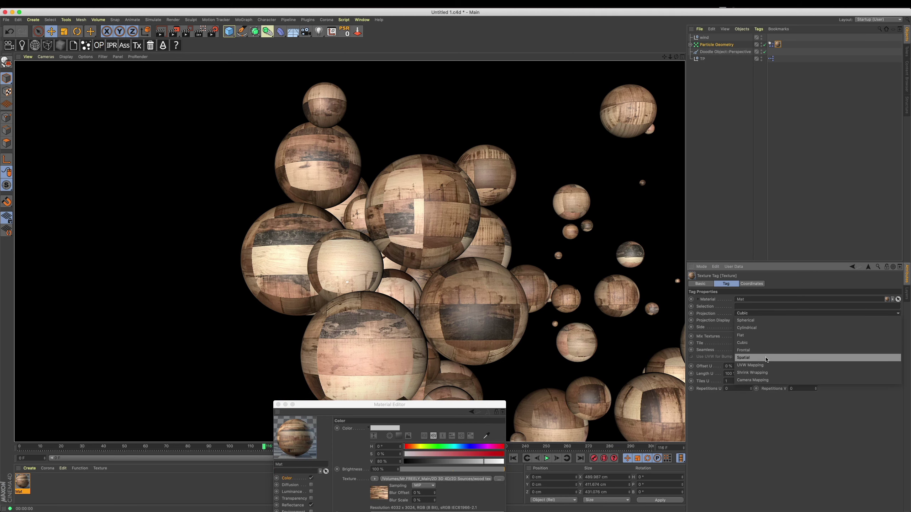
pyautogui.click(749, 357)
pyautogui.hotkey('ctrl', 'r')
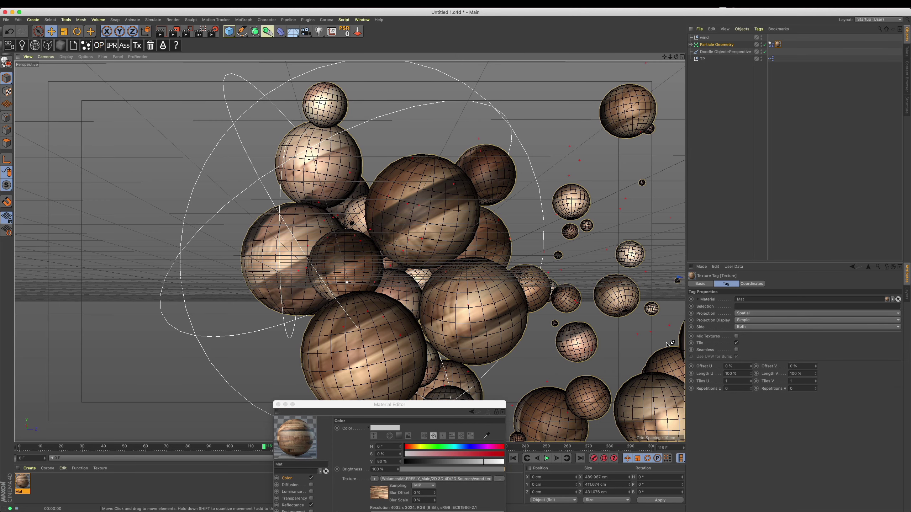
pyautogui.moveTo(437, 410); pyautogui.dragTo(415, 444)
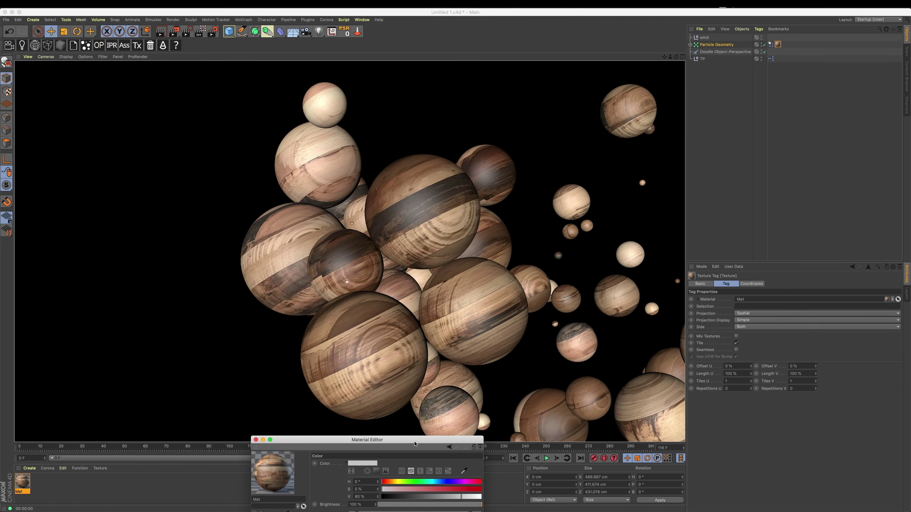
pyautogui.scroll(1, 477, 309)
pyautogui.scroll(3, 507, 290)
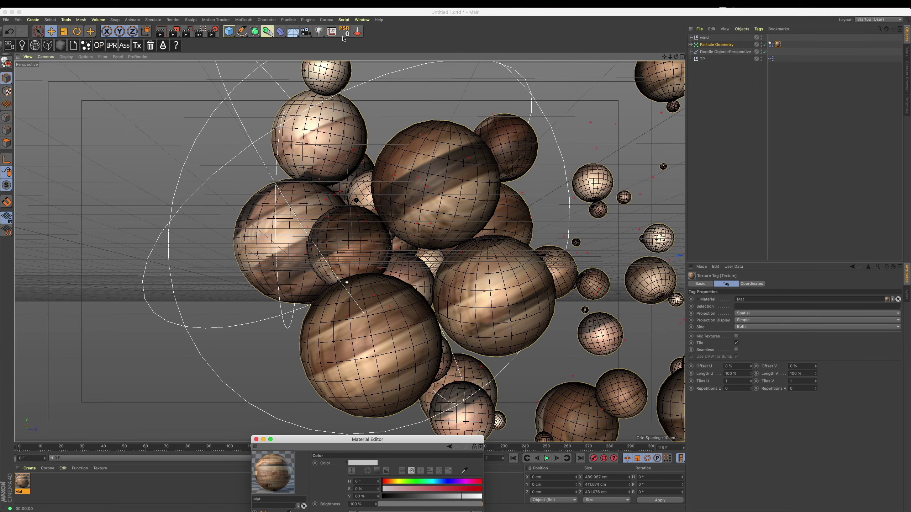
pyautogui.click(318, 31)
pyautogui.middleClick(641, 146)
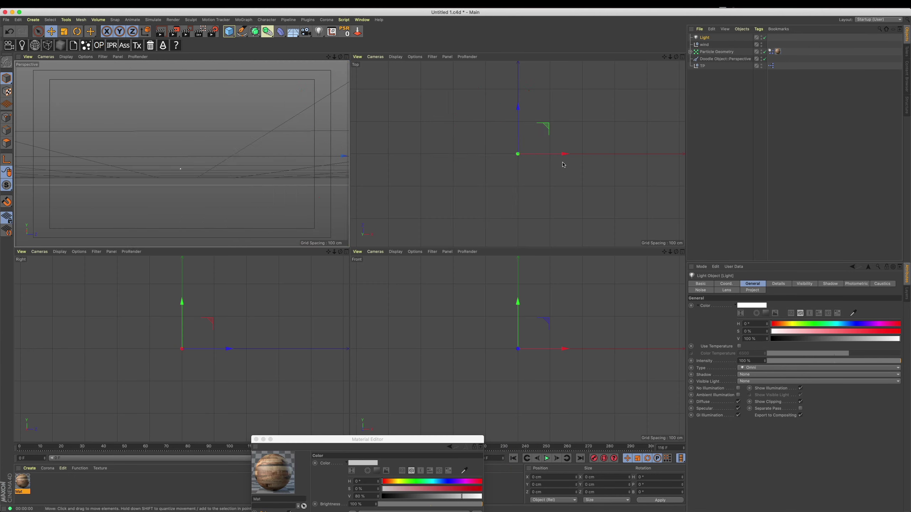
# Raise the light beside the spheres with 1500x1500 soft shadow maps, previewed via interactive render.
pyautogui.moveTo(521, 156); pyautogui.dragTo(492, 158)
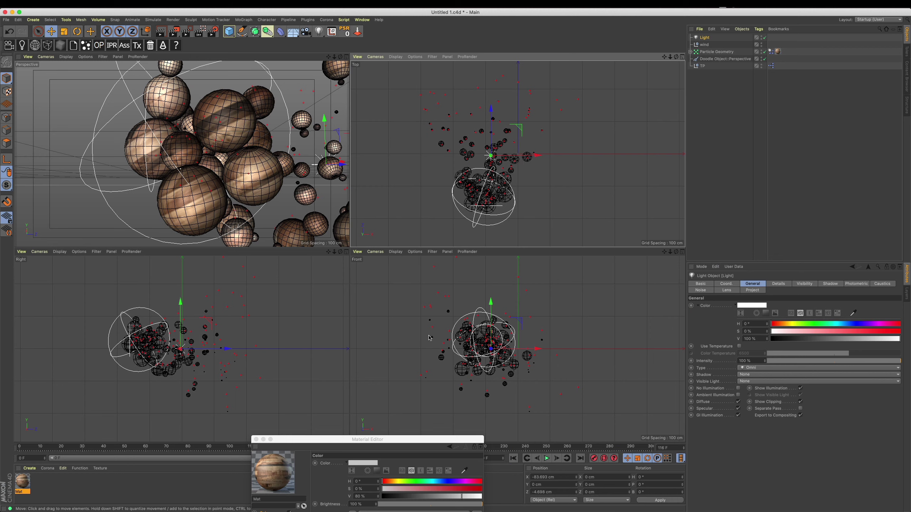
pyautogui.moveTo(333, 136)
pyautogui.mouseDown()
pyautogui.moveTo(308, 74)
pyautogui.moveTo(350, 66)
pyautogui.mouseUp()
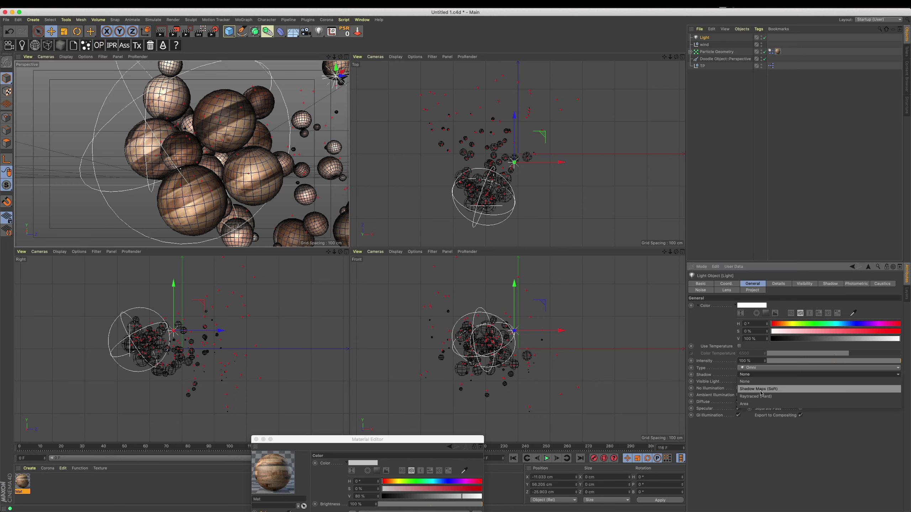
pyautogui.click(805, 284)
pyautogui.click(832, 284)
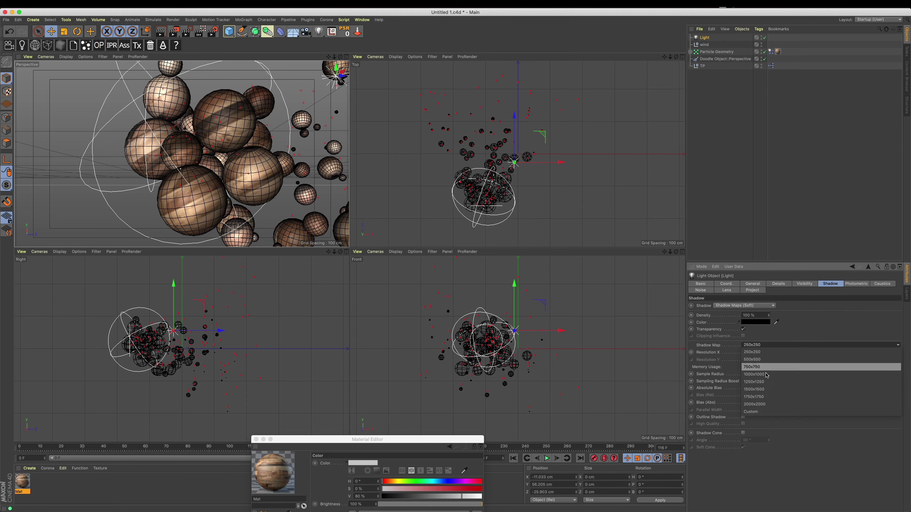
pyautogui.click(752, 374)
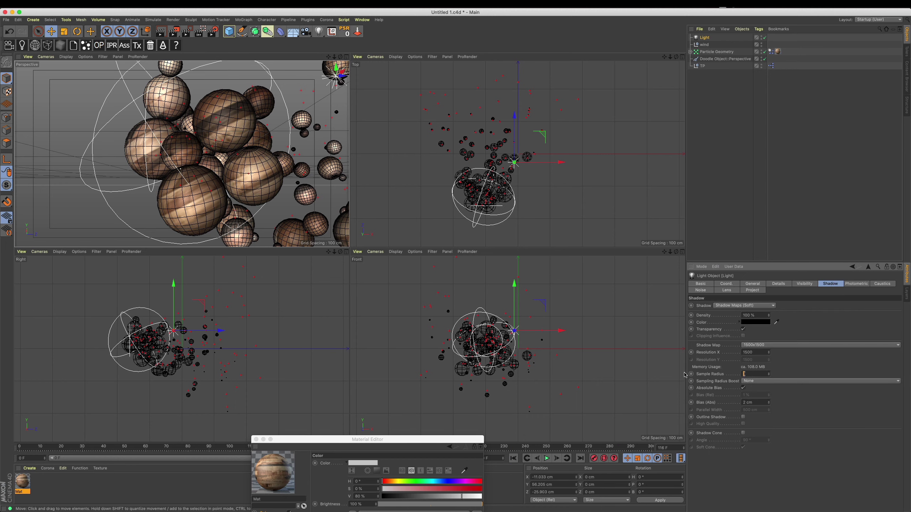
pyautogui.press('F1')
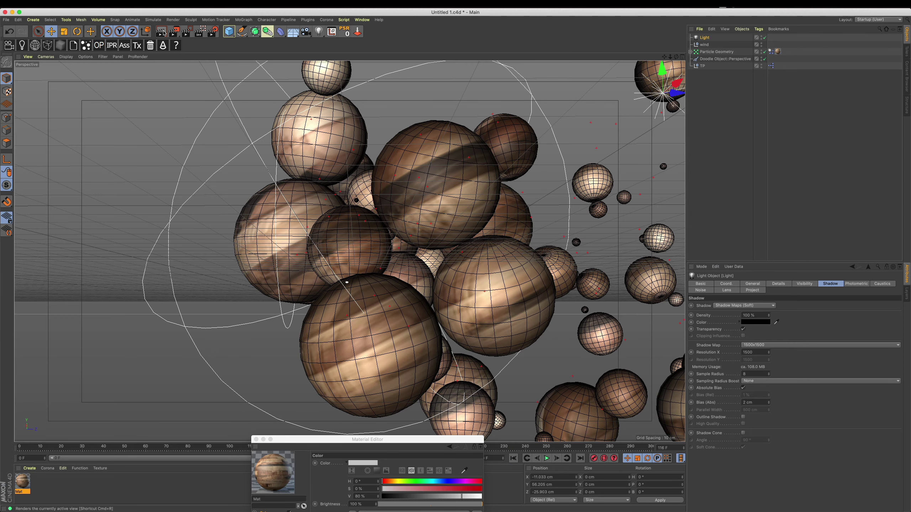
pyautogui.hotkey('alt', 'r')
pyautogui.hotkey('alt', 'r')
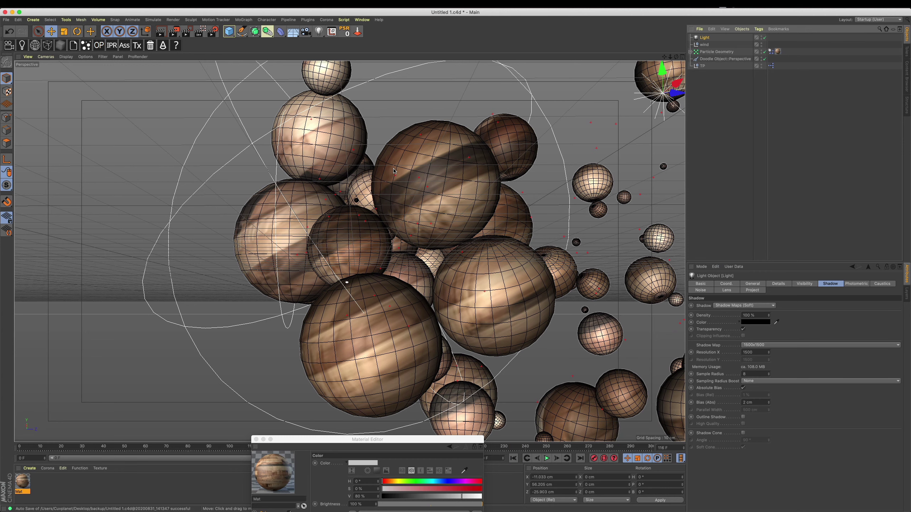
pyautogui.hotkey('alt', 'r')
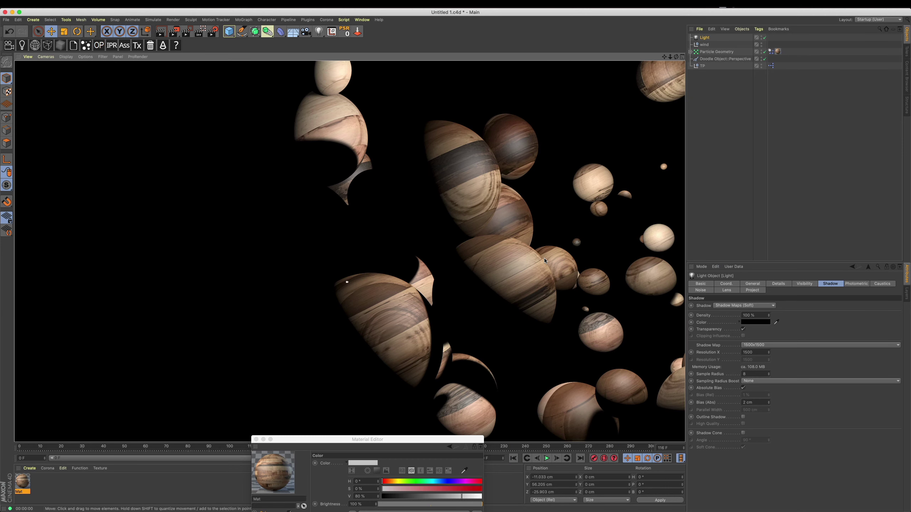
pyautogui.hotkey('alt', 'r')
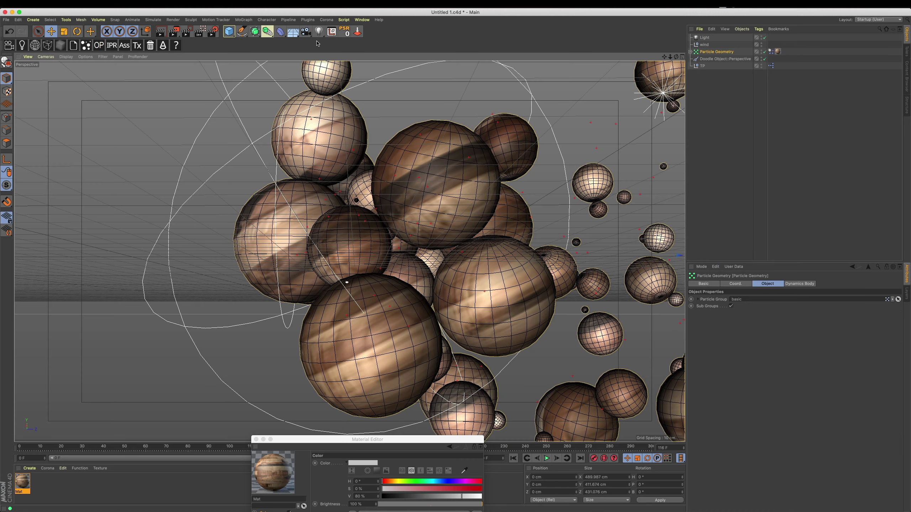
# Add a second light, Light.1, and move it below the spheres.
pyautogui.click(319, 31)
pyautogui.moveTo(512, 184); pyautogui.dragTo(216, 293)
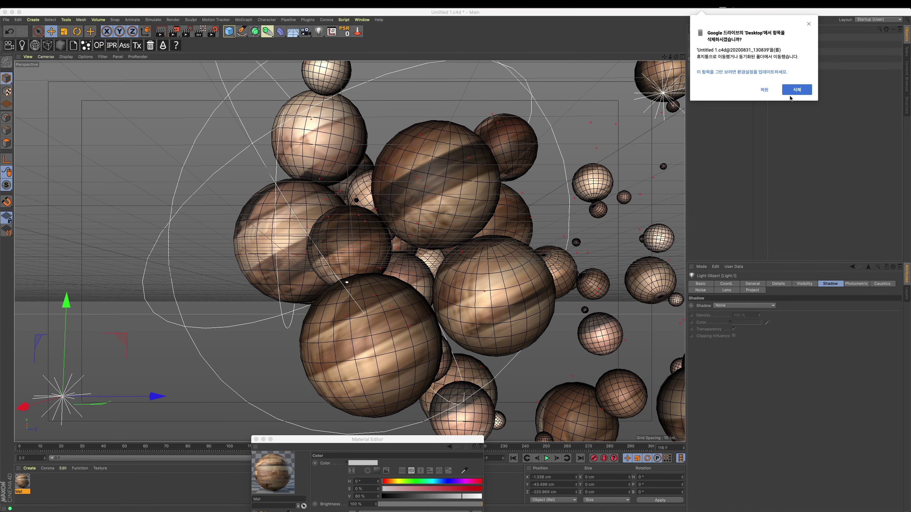
pyautogui.click(793, 91)
pyautogui.click(759, 284)
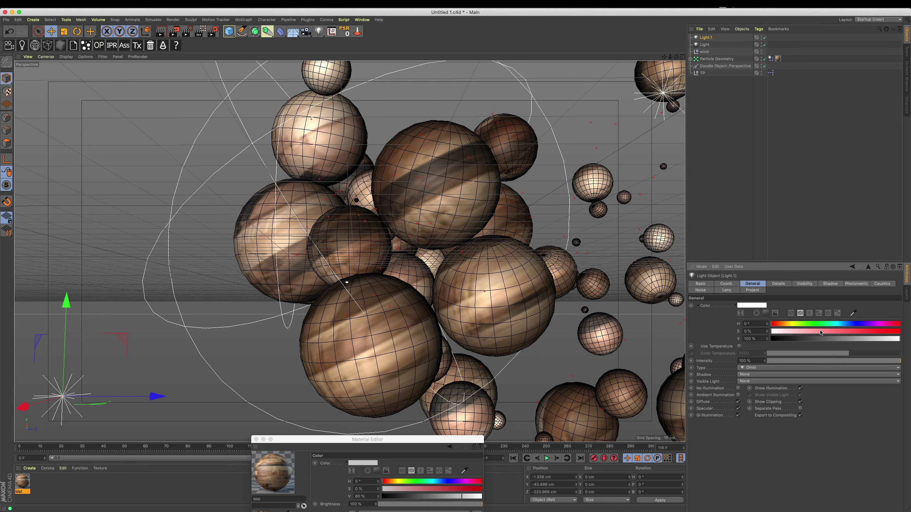
# Tint Light.1's colour and lower its intensity, rendering a preview.
pyautogui.moveTo(789, 332); pyautogui.dragTo(803, 331)
pyautogui.click(829, 325)
pyautogui.click(822, 333)
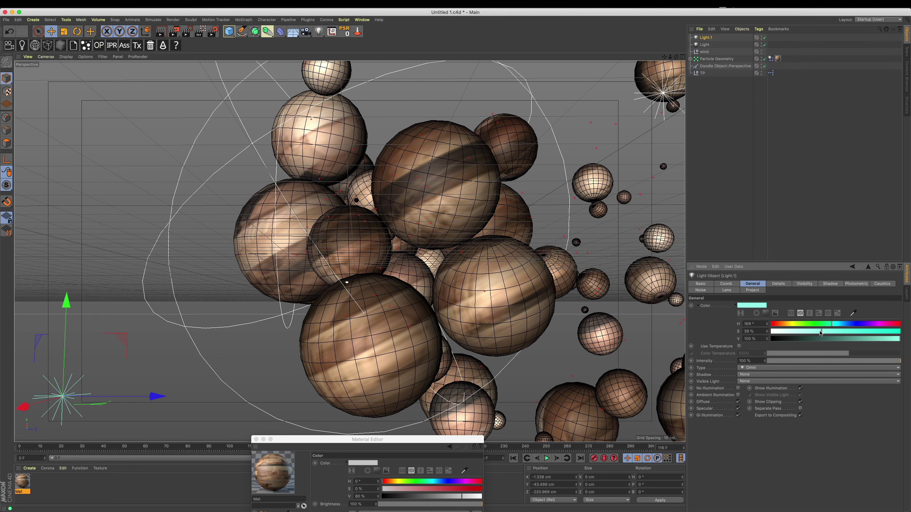
pyautogui.click(846, 339)
pyautogui.click(779, 361)
pyautogui.hotkey('ctrl', 'r')
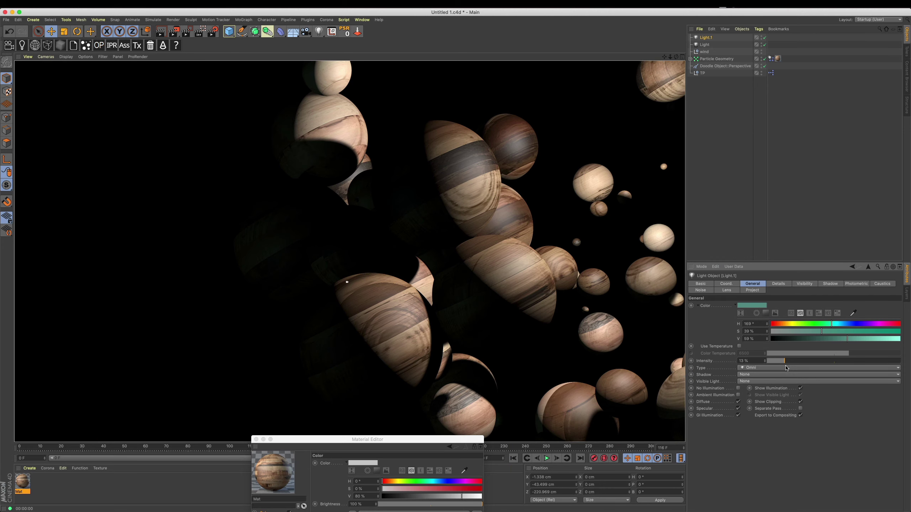
# Settle Light.1 at about 72% intensity and a muted yellow (H 43°, S 39%, V 59%), re-rendering each change.
pyautogui.click(807, 361)
pyautogui.hotkey('ctrl', 'r')
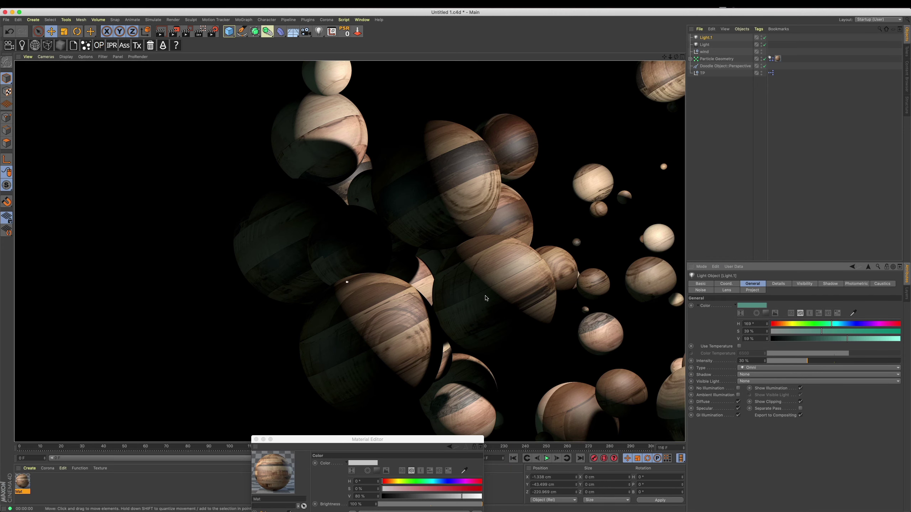
pyautogui.click(843, 361)
pyautogui.hotkey('ctrl', 'r')
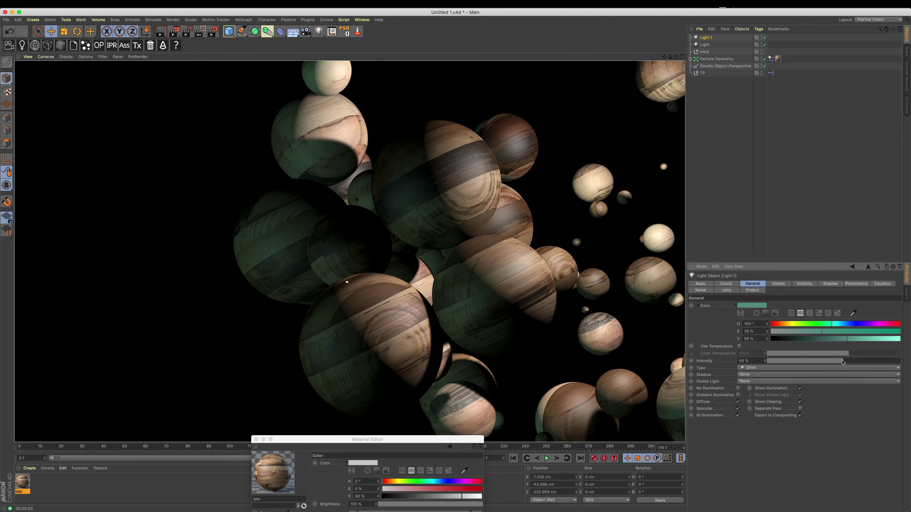
pyautogui.click(859, 361)
pyautogui.hotkey('ctrl', 'r')
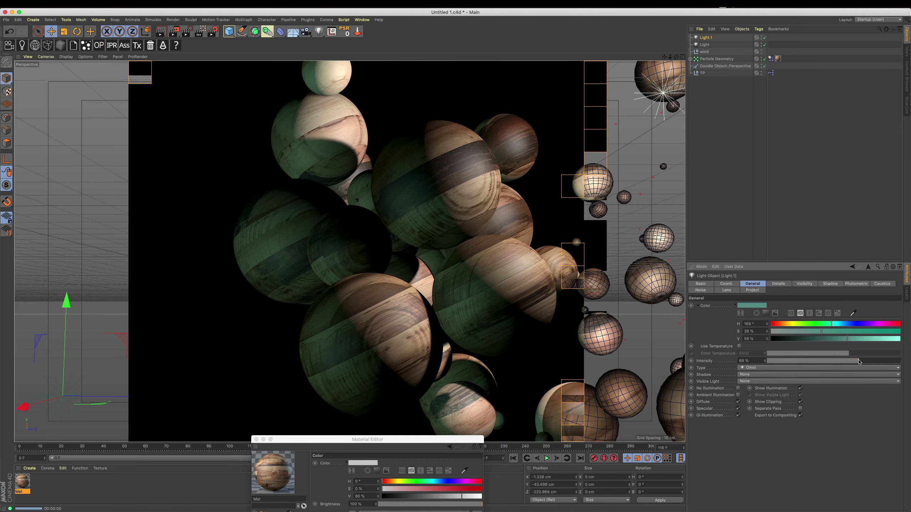
pyautogui.click(880, 361)
pyautogui.hotkey('ctrl', 'r')
pyautogui.click(868, 361)
pyautogui.moveTo(828, 325); pyautogui.dragTo(786, 324)
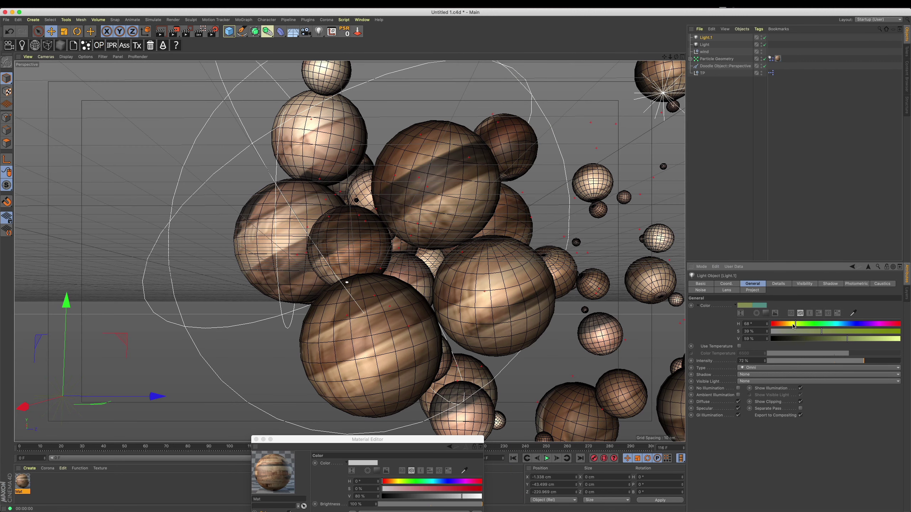
pyautogui.hotkey('ctrl', 'r')
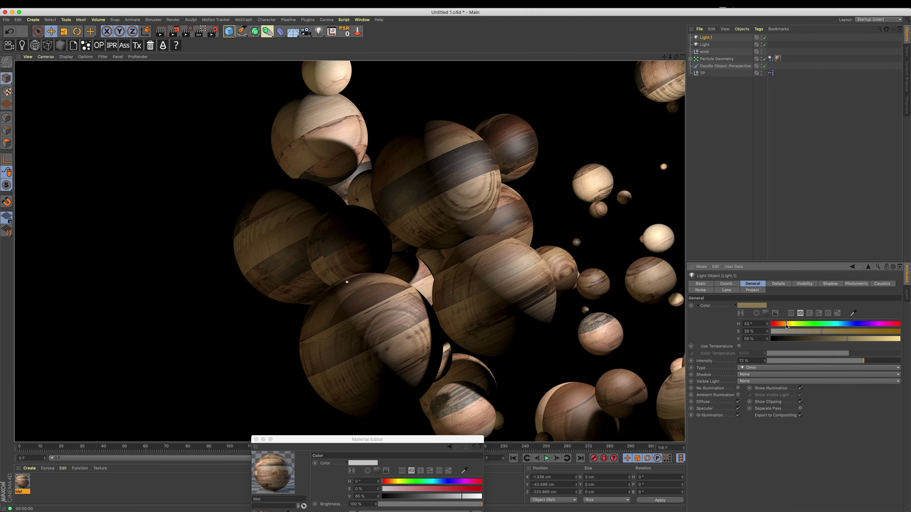
pyautogui.press('F5')
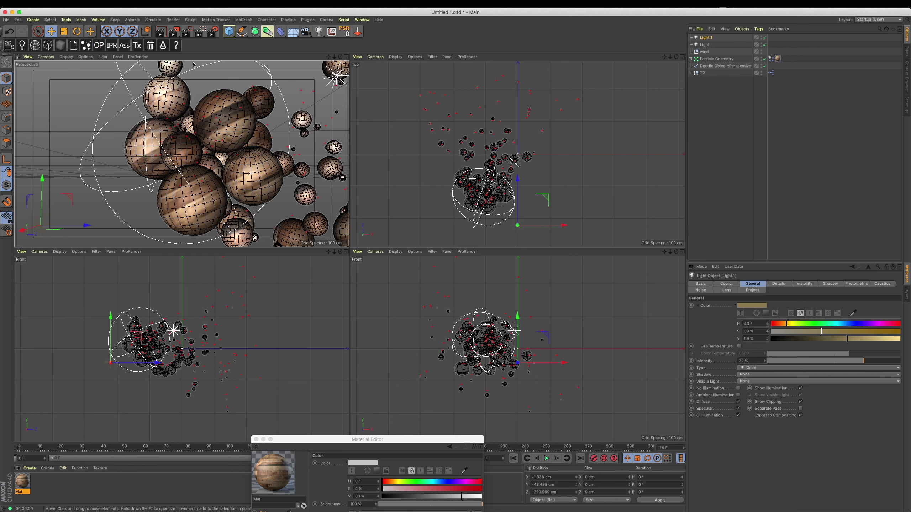
# Rename the second light to Back_Light and cancel the accidentally opened file browser.
pyautogui.doubleClick(707, 38)
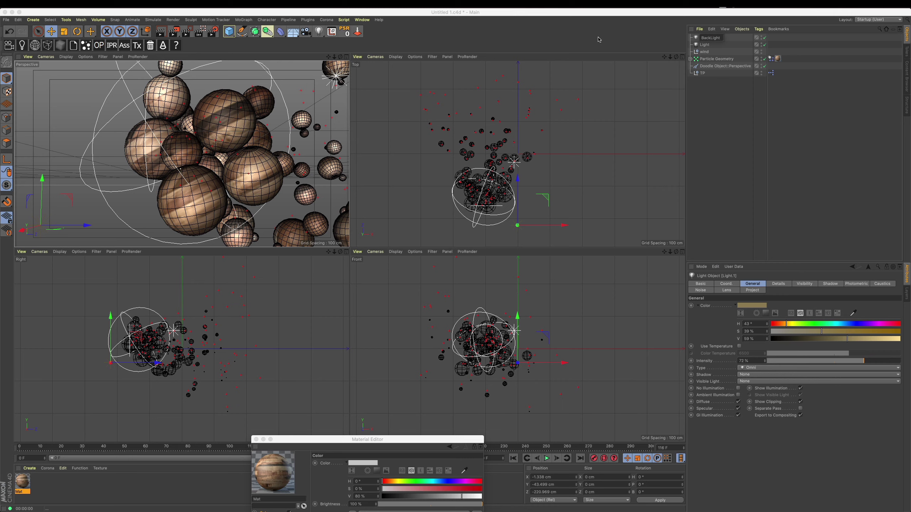
pyautogui.press('Return')
pyautogui.press('super+o')
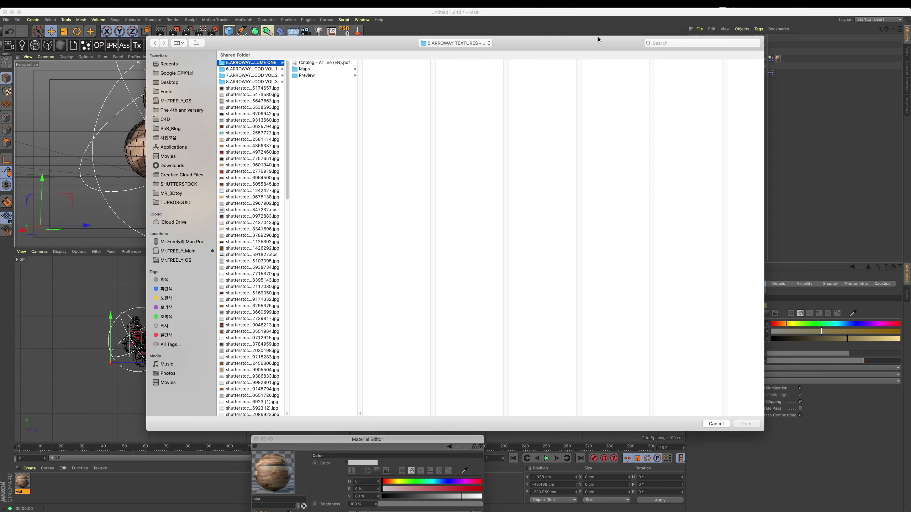
pyautogui.click(716, 424)
# Rename the original light to Main_Light.
pyautogui.click(705, 44)
pyautogui.write('MainLigh')
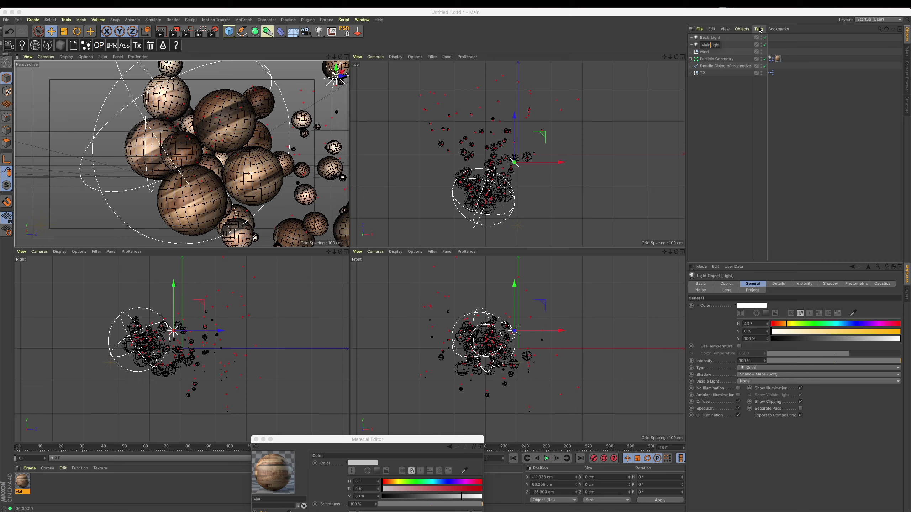
pyautogui.press('Escape')
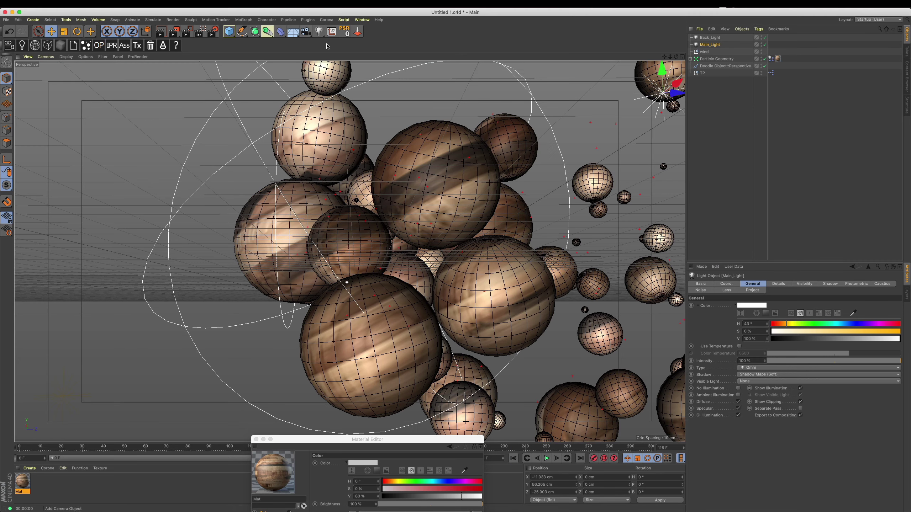
# Add a camera from the perspective view and a new light beside it.
pyautogui.click(306, 31)
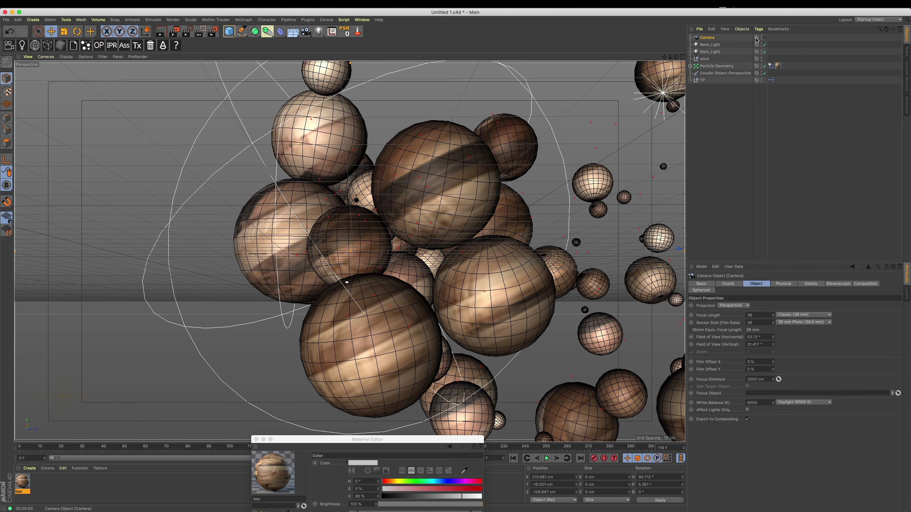
pyautogui.press('F5')
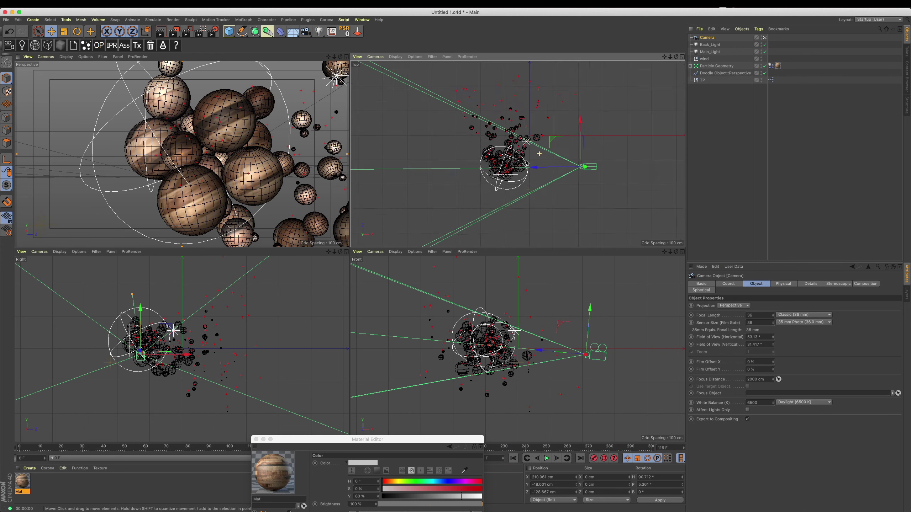
pyautogui.click(319, 31)
pyautogui.moveTo(562, 128); pyautogui.dragTo(601, 151)
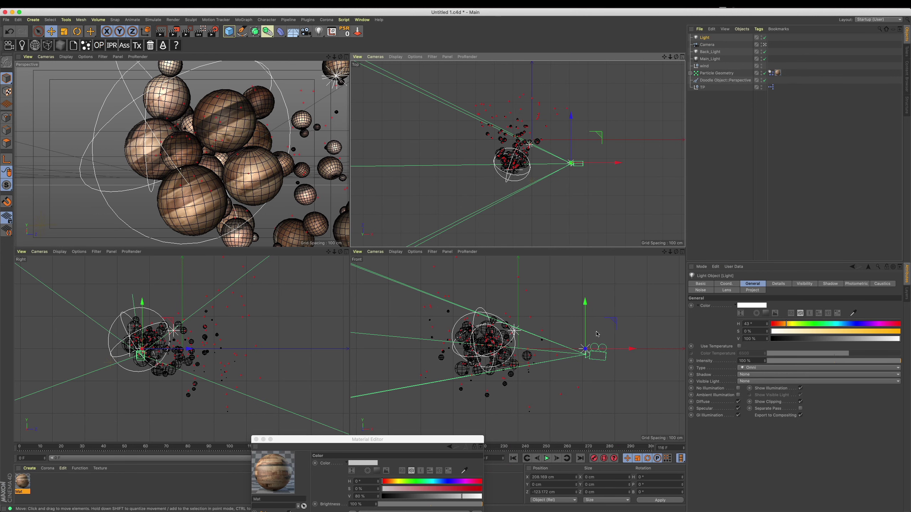
# Reposition the new light in Front view, render a preview, and disable its specular.
pyautogui.moveTo(598, 344); pyautogui.dragTo(604, 346)
pyautogui.press('F1')
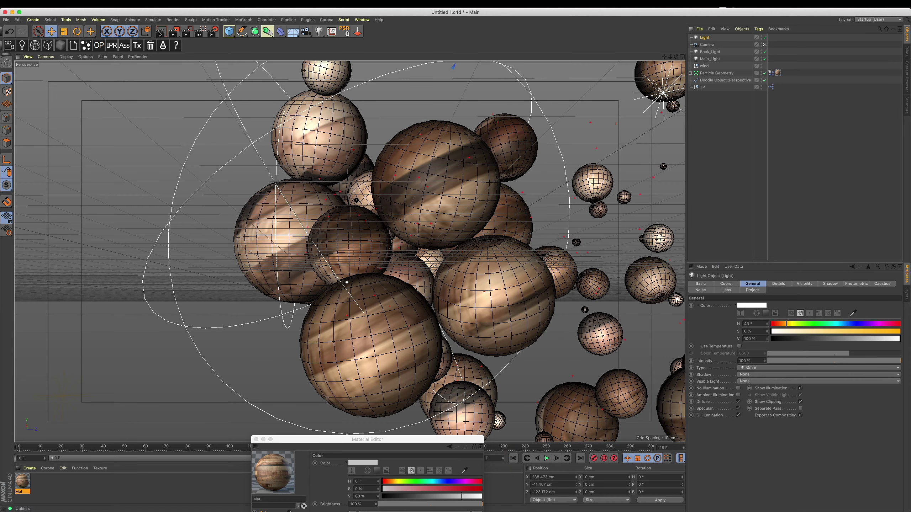
pyautogui.hotkey('ctrl', 'r')
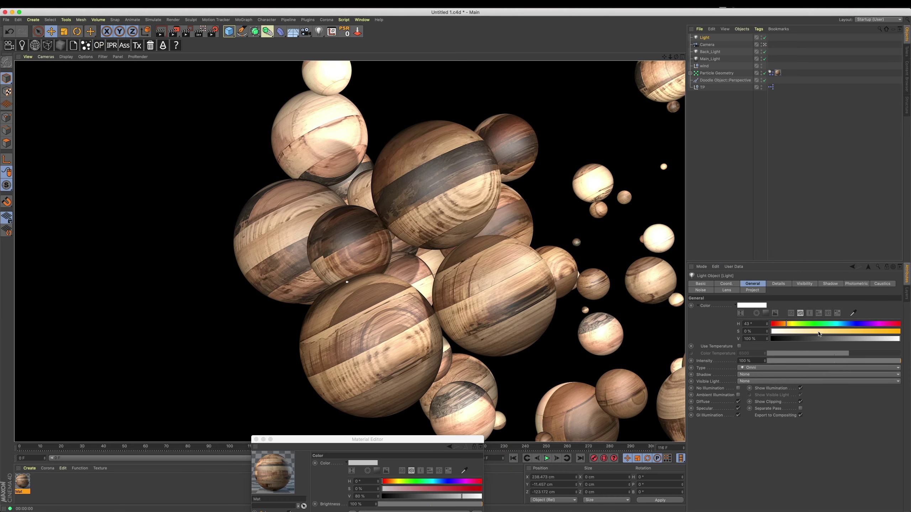
pyautogui.click(738, 409)
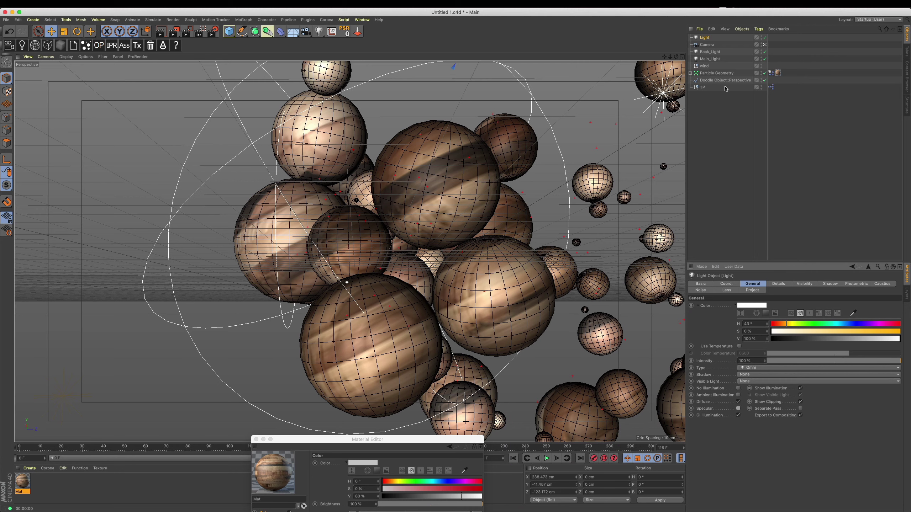
# Give the light a yellow colour of hue 45° and saturation 61% at 47% intensity.
pyautogui.click(710, 52)
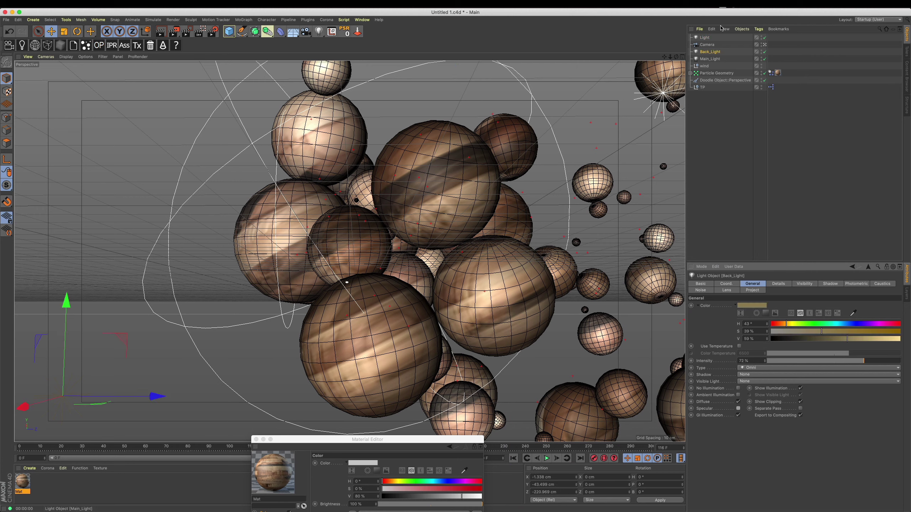
pyautogui.click(705, 38)
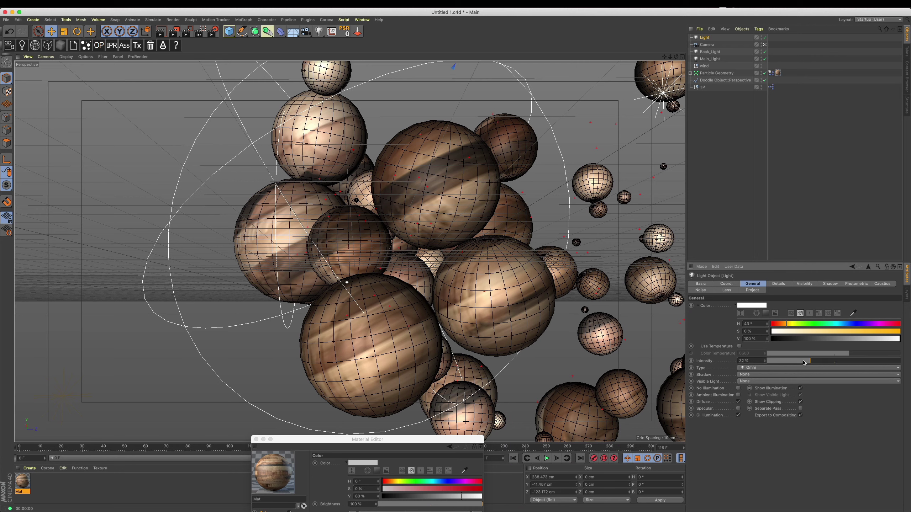
pyautogui.click(828, 333)
pyautogui.moveTo(842, 325); pyautogui.dragTo(788, 324)
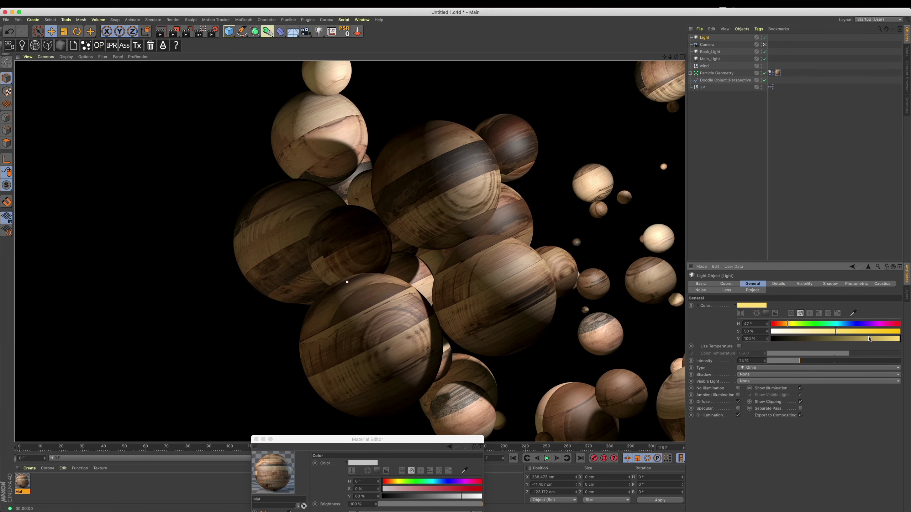
pyautogui.click(850, 332)
pyautogui.moveTo(830, 361); pyautogui.dragTo(831, 361)
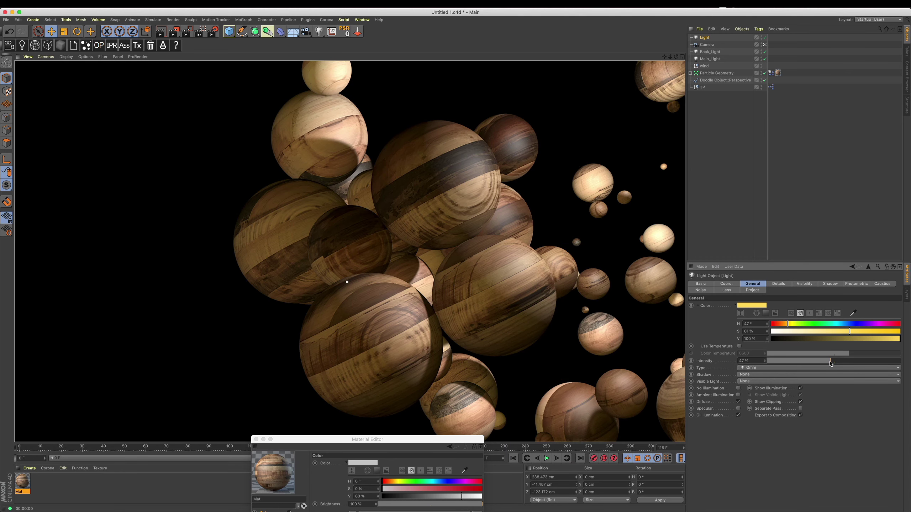
pyautogui.click(783, 325)
pyautogui.click(788, 325)
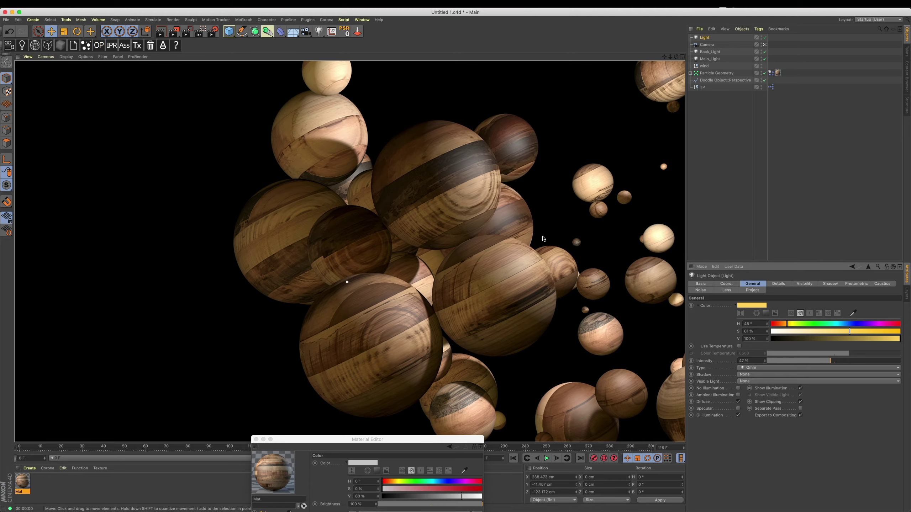
# Play the animation and re-render to check the warm yellow lighting.
pyautogui.click(546, 459)
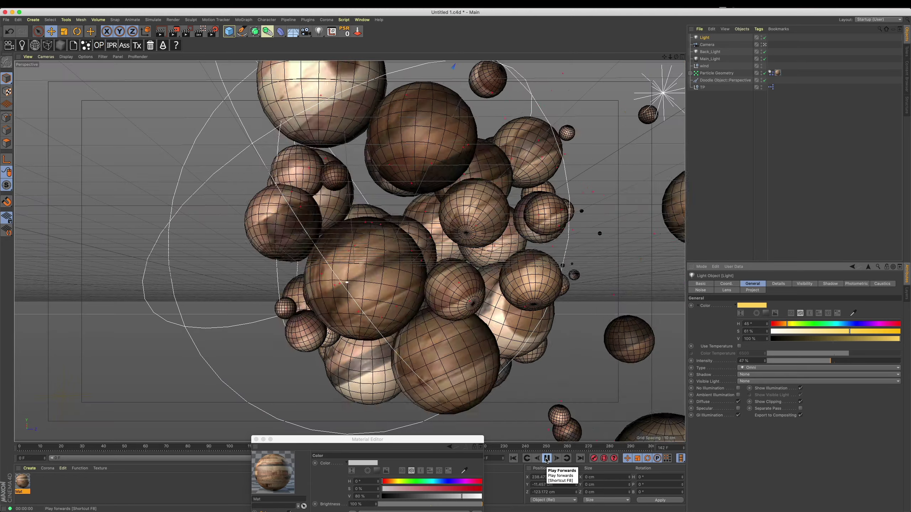
pyautogui.click(547, 459)
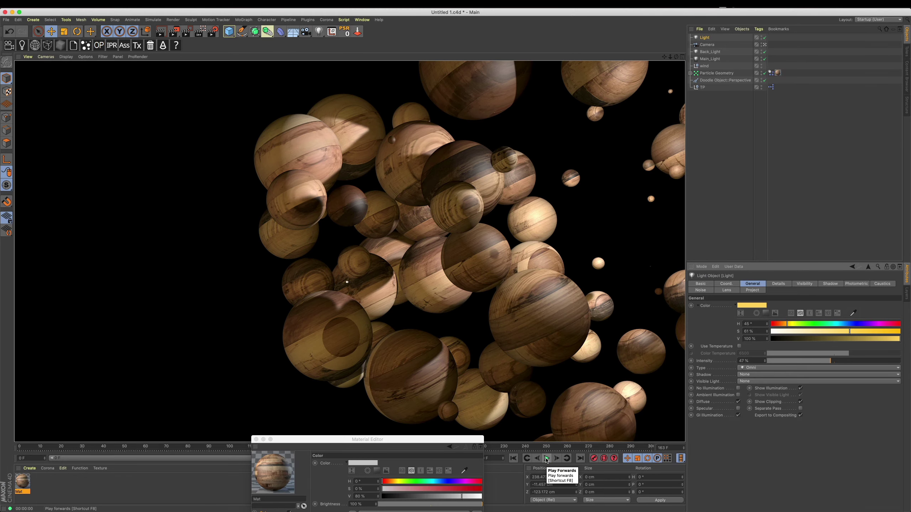
pyautogui.click(546, 459)
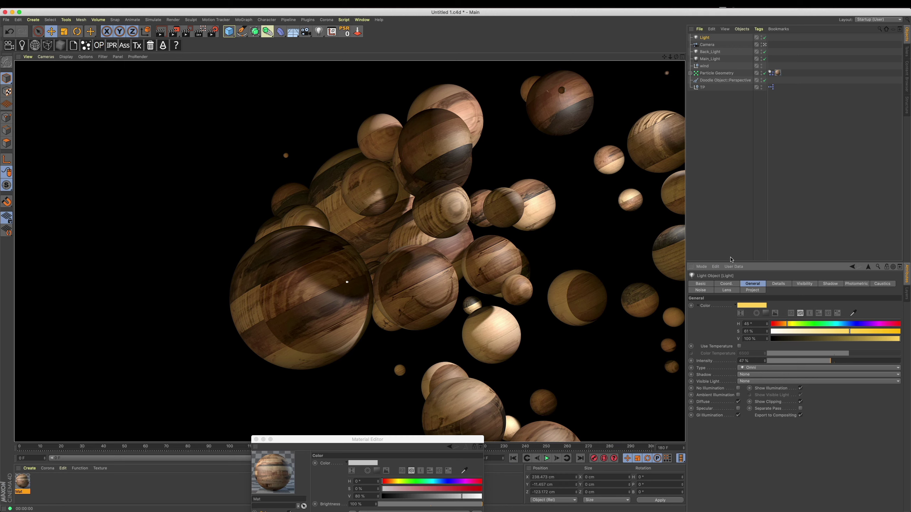
# Open the TP XPresso graph and nudge the PWind node upward.
pyautogui.doubleClick(771, 87)
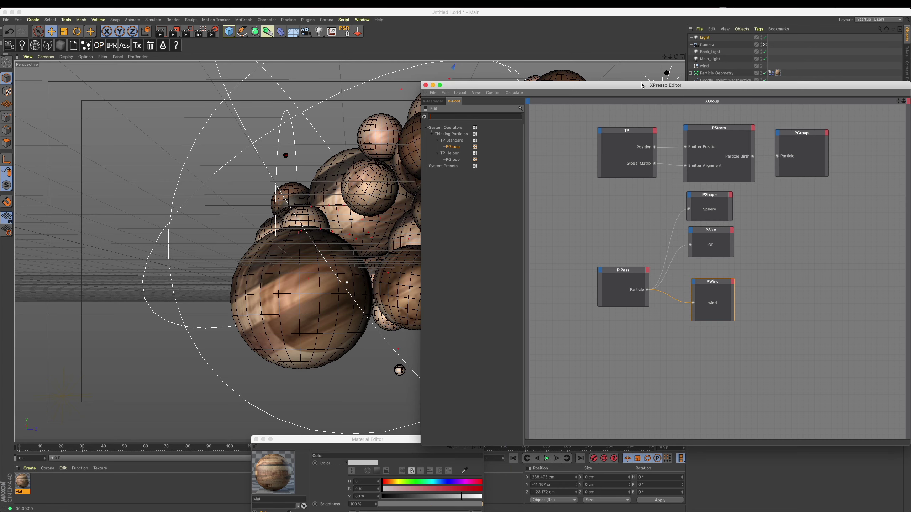
pyautogui.moveTo(545, 87); pyautogui.dragTo(374, 88)
pyautogui.click(487, 276)
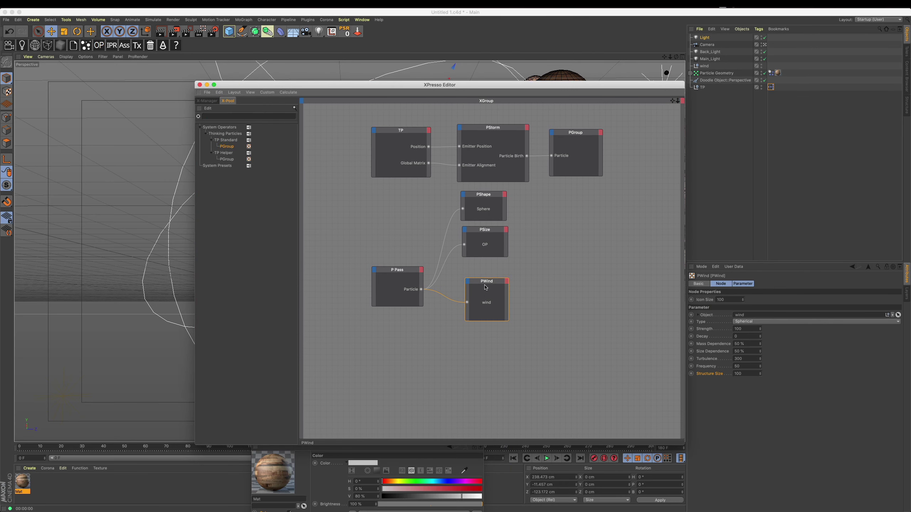
pyautogui.moveTo(487, 276); pyautogui.dragTo(486, 271)
# Add a PSpin node fed by P Pass's Particle output, then play the simulation.
pyautogui.rightClick(470, 338)
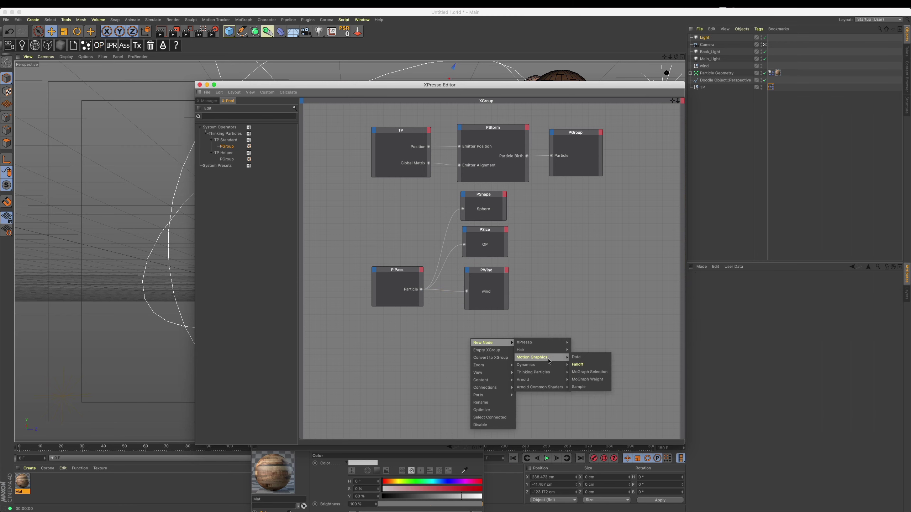
pyautogui.moveTo(533, 372)
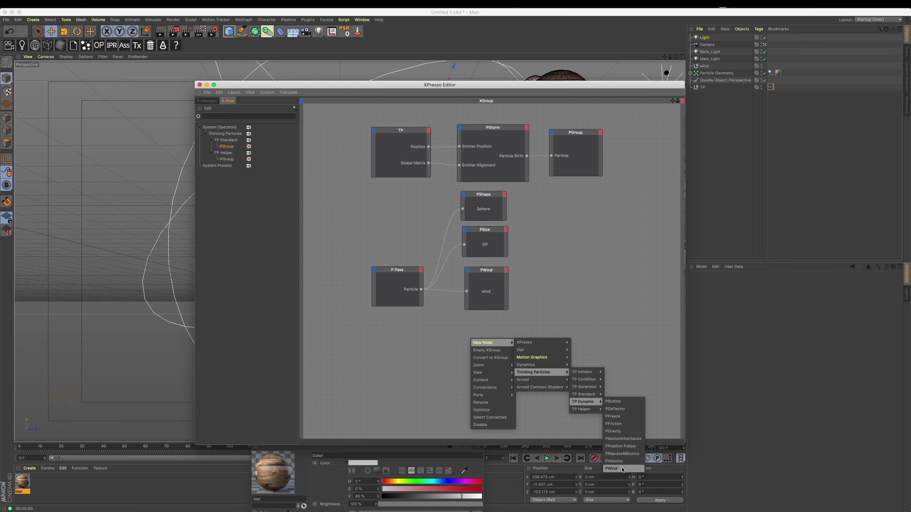
pyautogui.moveTo(583, 394)
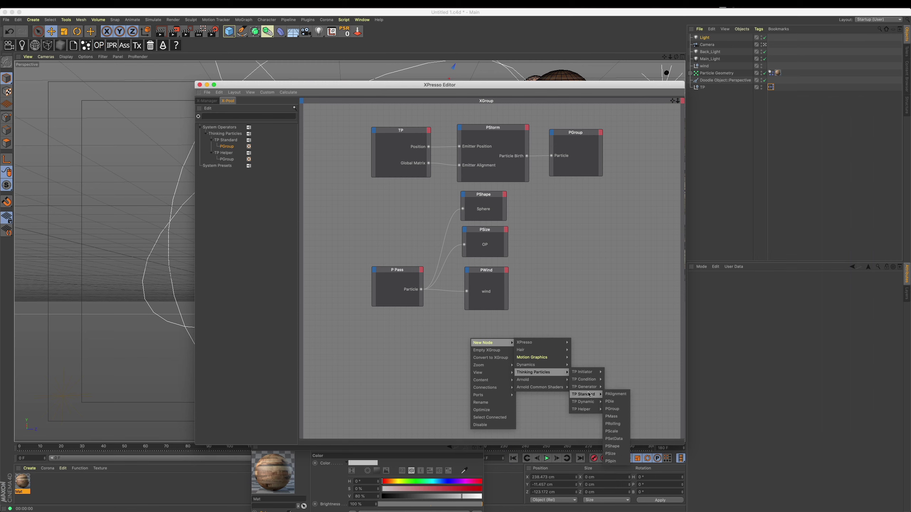
pyautogui.click(611, 461)
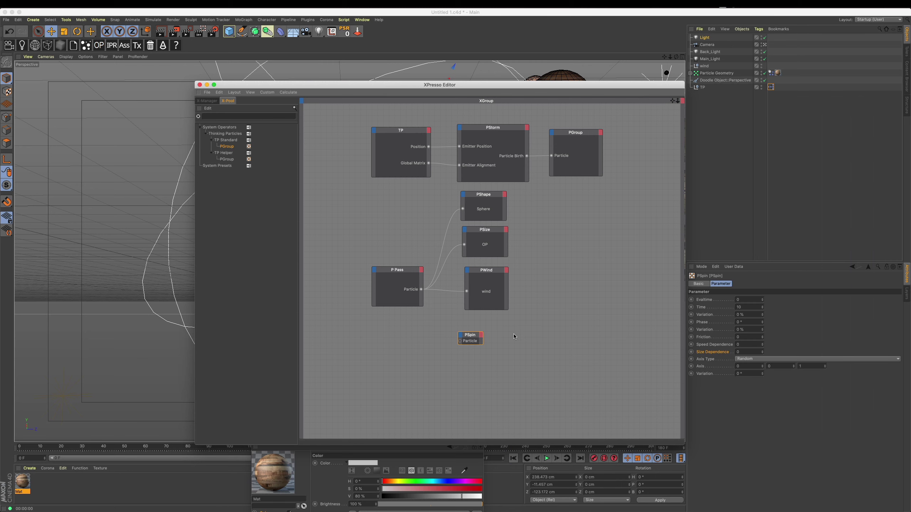
pyautogui.moveTo(460, 341); pyautogui.dragTo(422, 289)
pyautogui.click(482, 344)
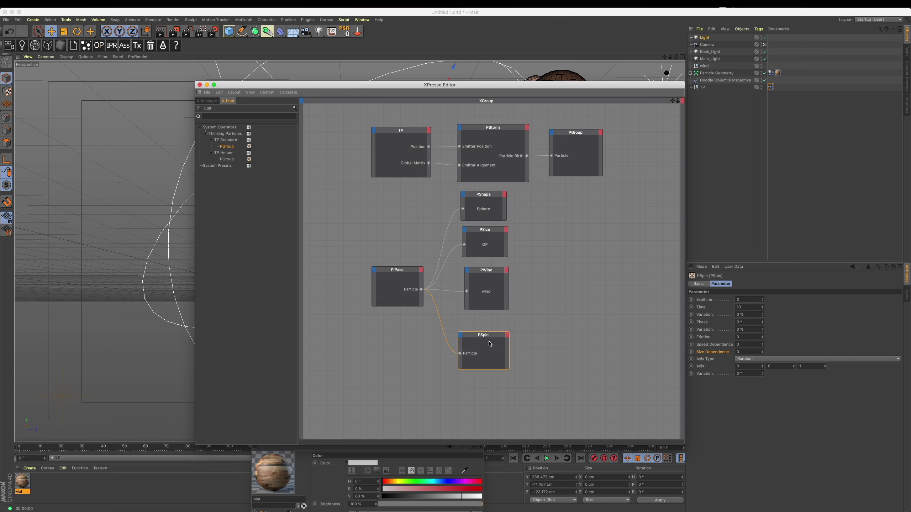
pyautogui.moveTo(487, 333); pyautogui.dragTo(490, 329)
pyautogui.moveTo(598, 91)
pyautogui.mouseDown()
pyautogui.moveTo(664, 279)
pyautogui.moveTo(611, 478)
pyautogui.mouseUp()
pyautogui.click(546, 458)
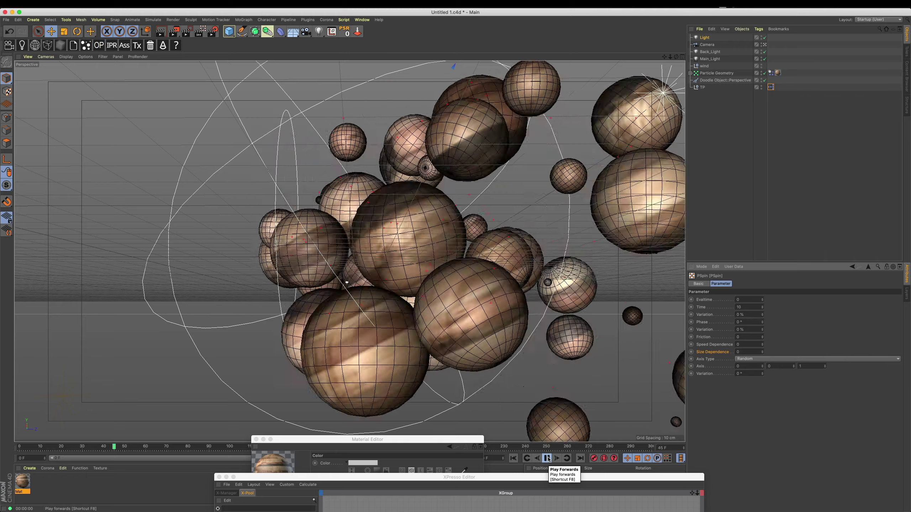
# Play to around frame 231, render preview frames, and select Particle Geometry's texture tag.
pyautogui.click(547, 459)
pyautogui.click(547, 459)
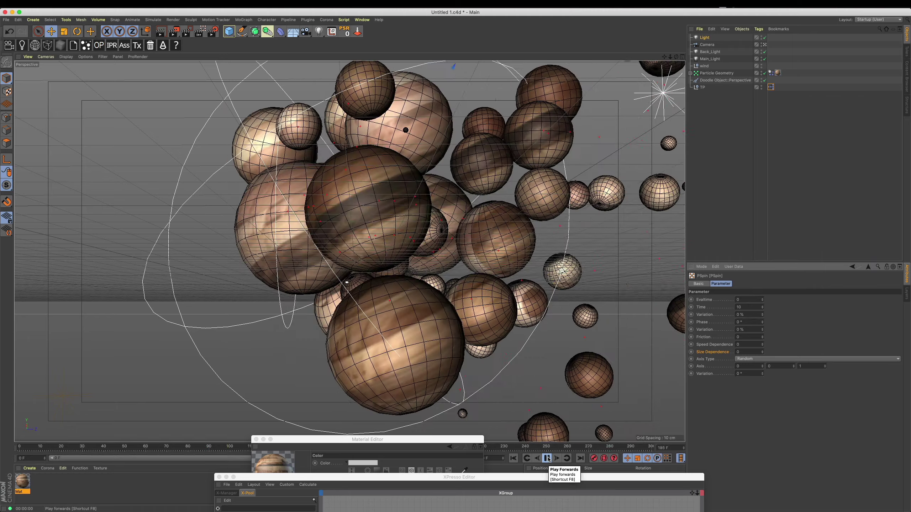
pyautogui.click(548, 459)
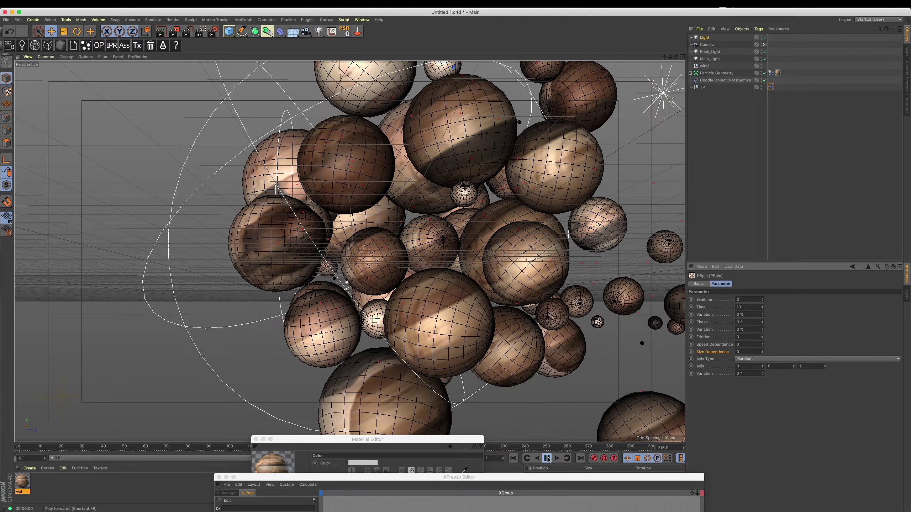
pyautogui.click(548, 460)
pyautogui.hotkey('ctrl', 'r')
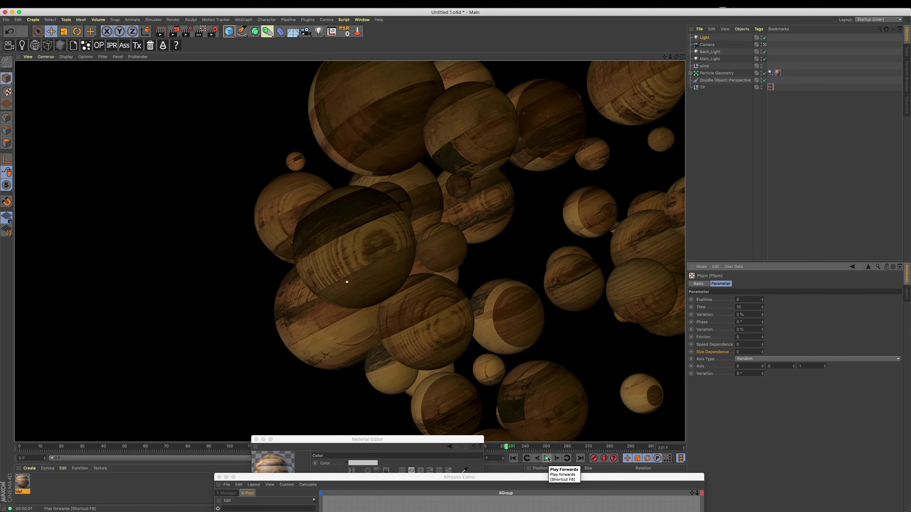
pyautogui.click(548, 460)
pyautogui.hotkey('ctrl', 'r')
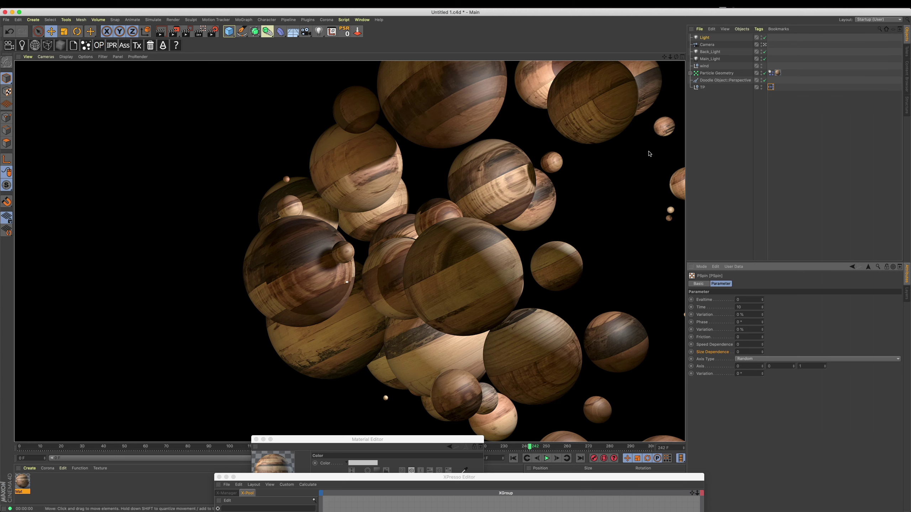
pyautogui.click(777, 73)
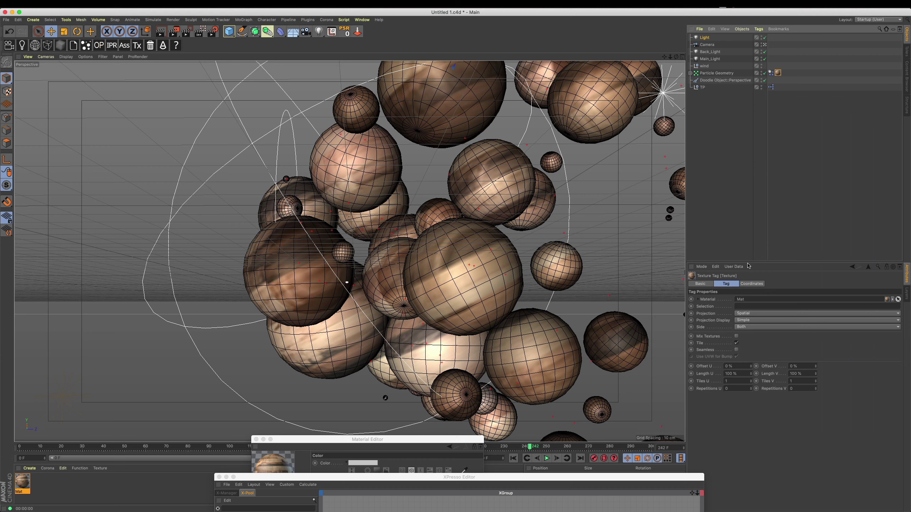
# Add a Stick Texture tag to Particle Geometry.
pyautogui.rightClick(739, 74)
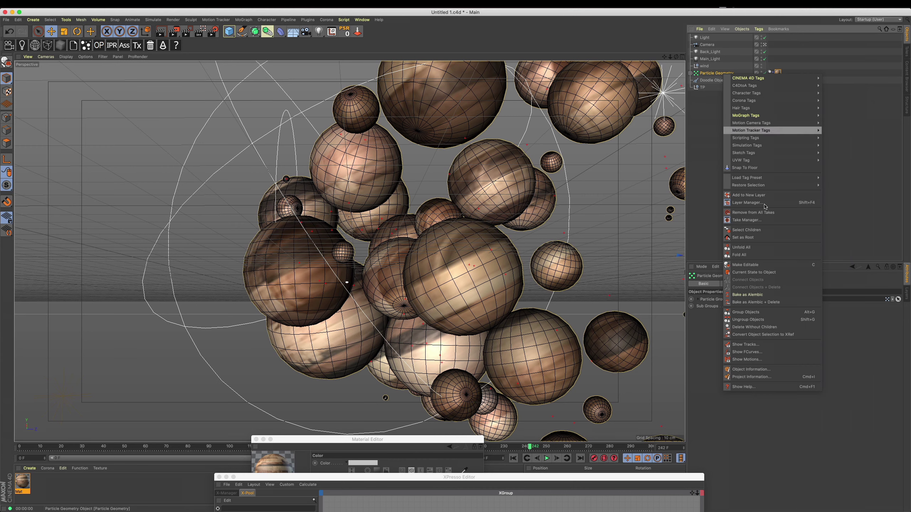
pyautogui.click(513, 459)
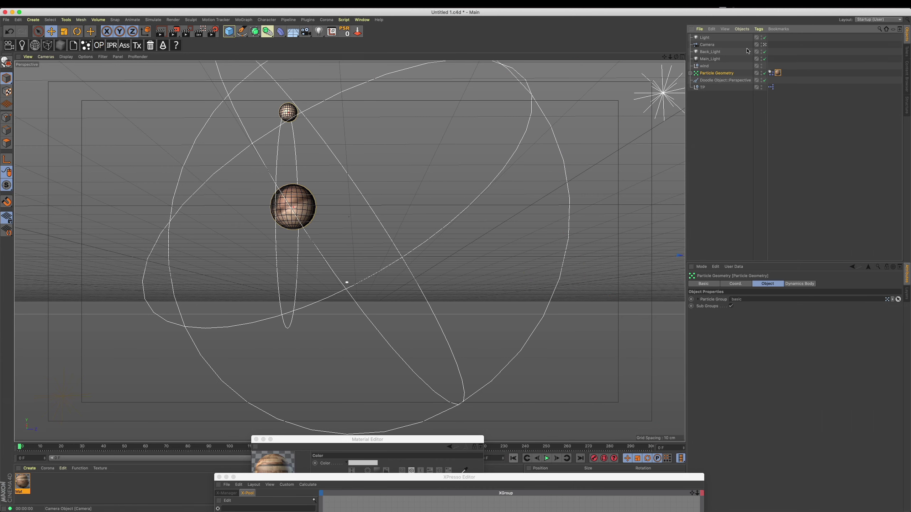
pyautogui.click(547, 458)
pyautogui.click(546, 458)
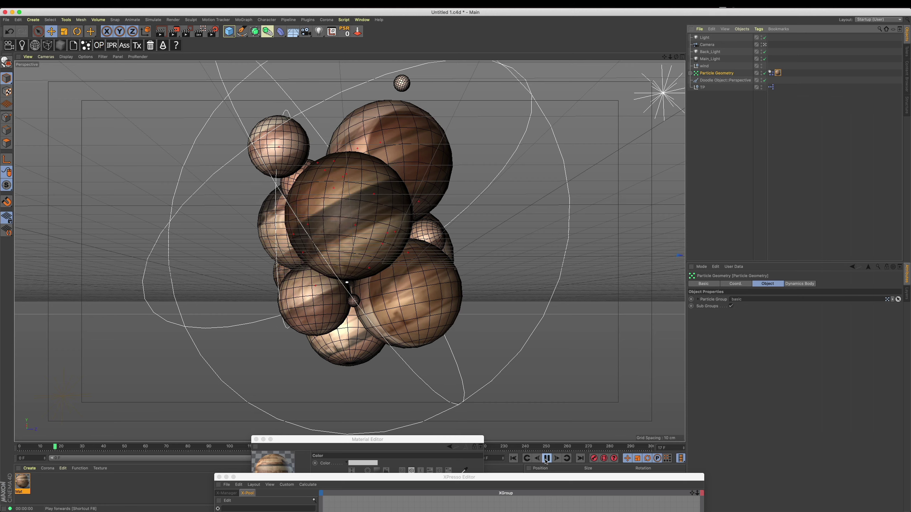
pyautogui.rightClick(717, 74)
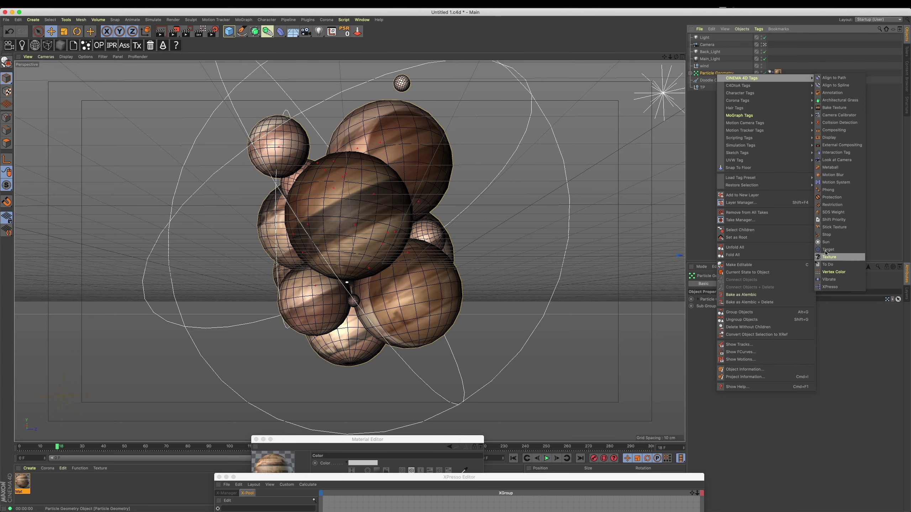
pyautogui.press('Escape')
# Replay the simulation from the start, rendering frames up to 120 to confirm the texture sticks.
pyautogui.click(513, 458)
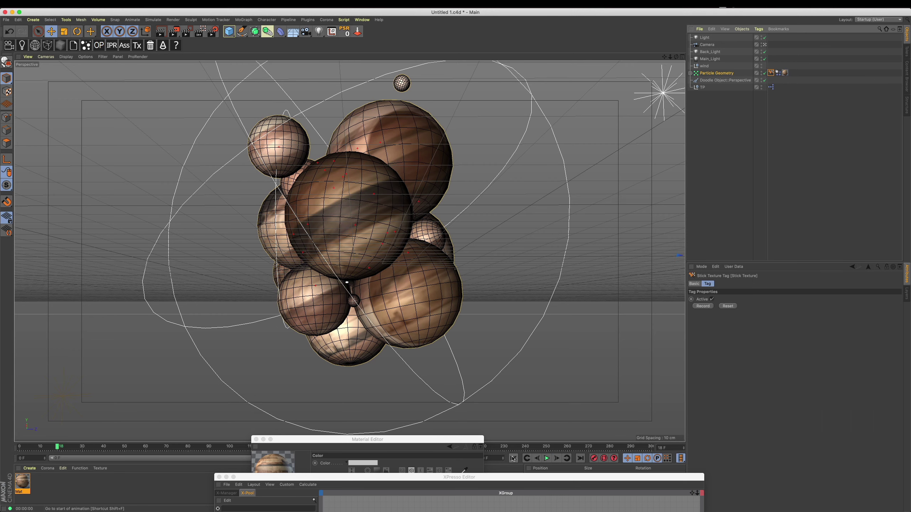
pyautogui.click(546, 458)
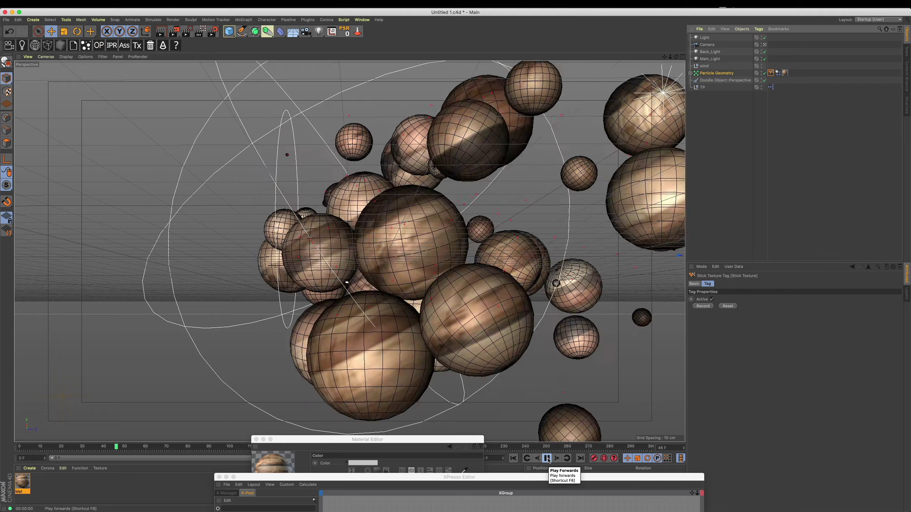
pyautogui.click(547, 459)
pyautogui.hotkey('ctrl', 'r')
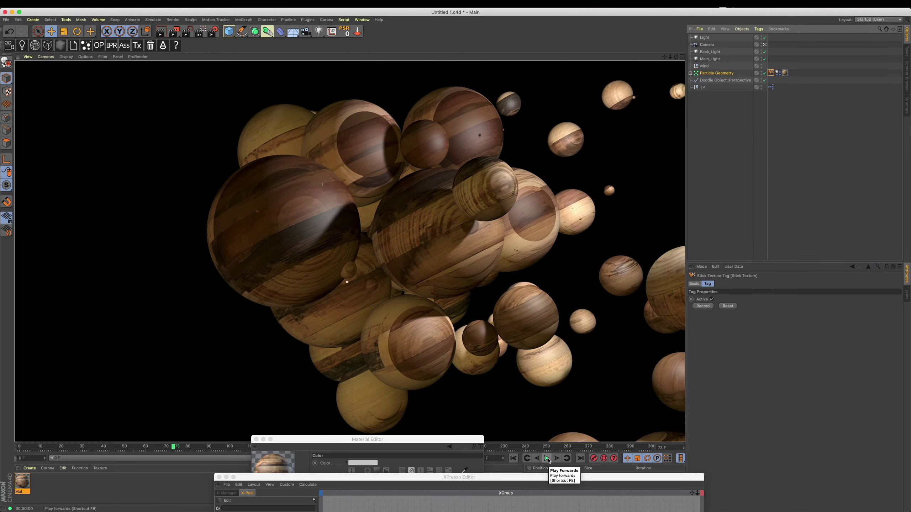
pyautogui.click(547, 458)
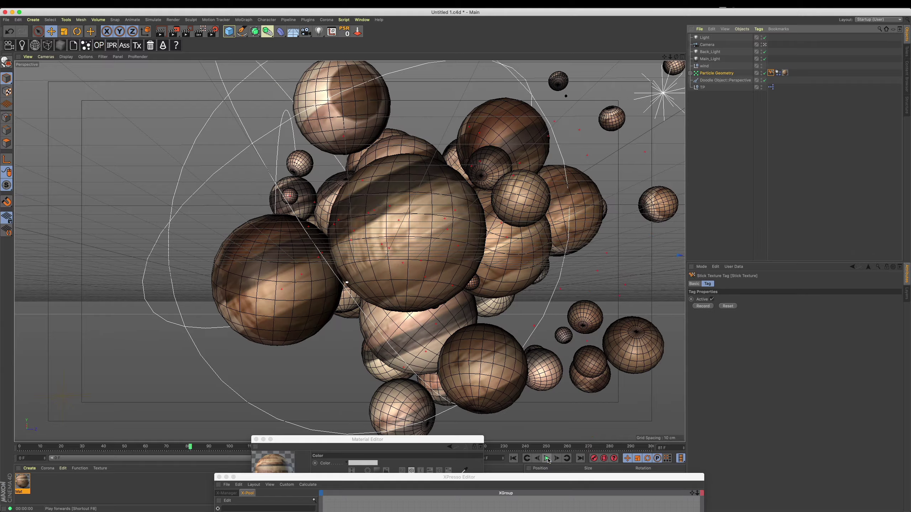
pyautogui.hotkey('ctrl', 'r')
pyautogui.click(546, 459)
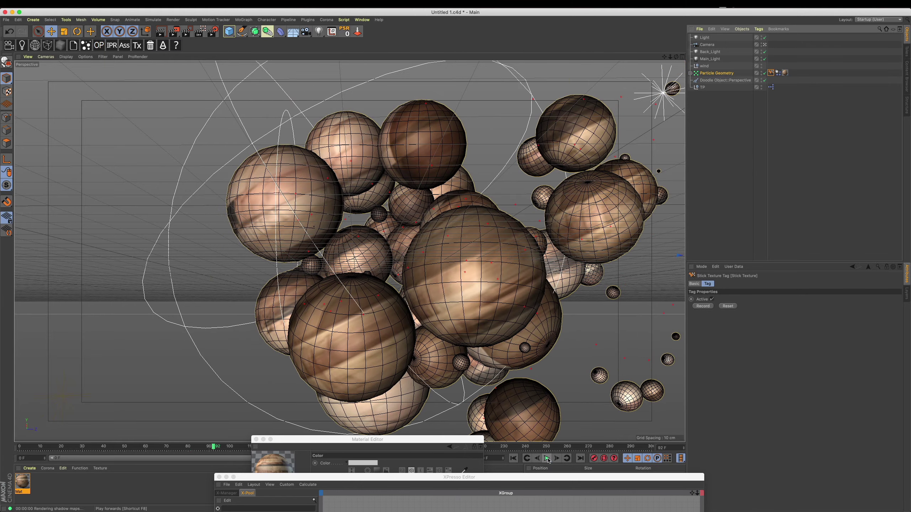
pyautogui.hotkey('ctrl', 'r')
pyautogui.click(547, 458)
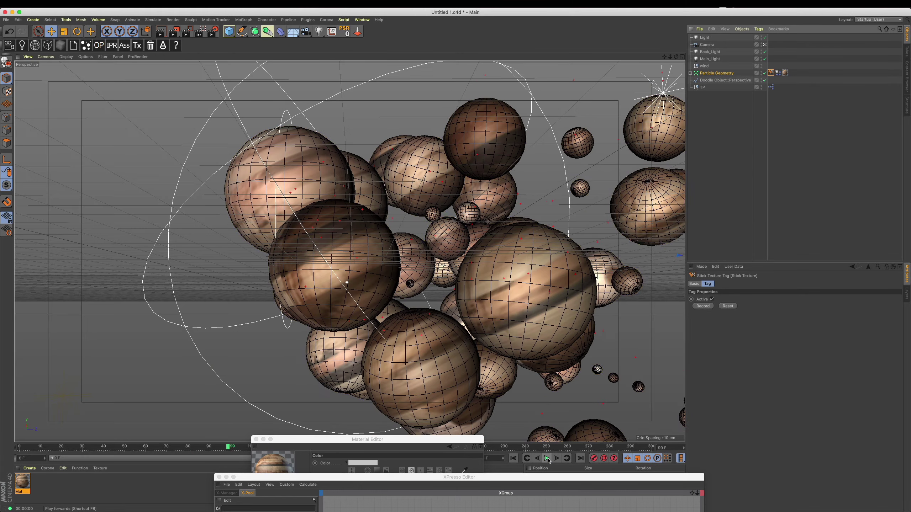
pyautogui.hotkey('ctrl', 'r')
pyautogui.click(547, 459)
pyautogui.click(547, 458)
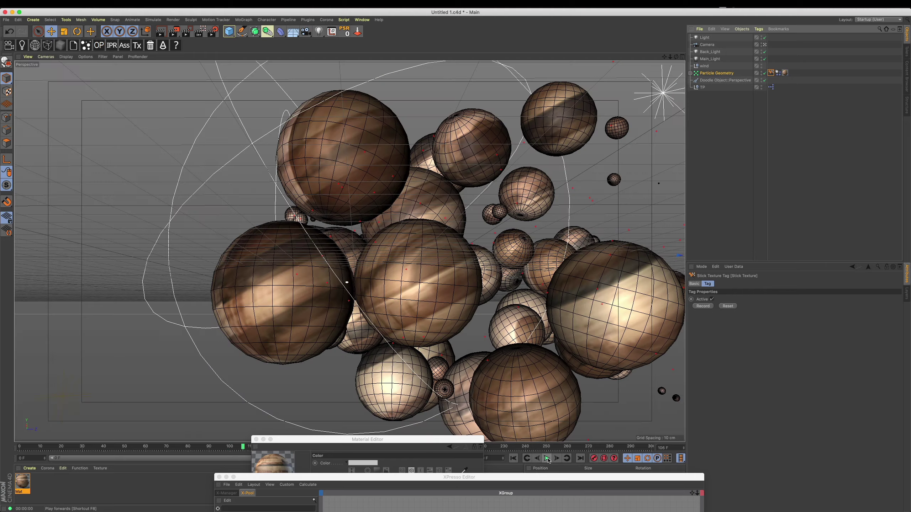
pyautogui.hotkey('ctrl', 'r')
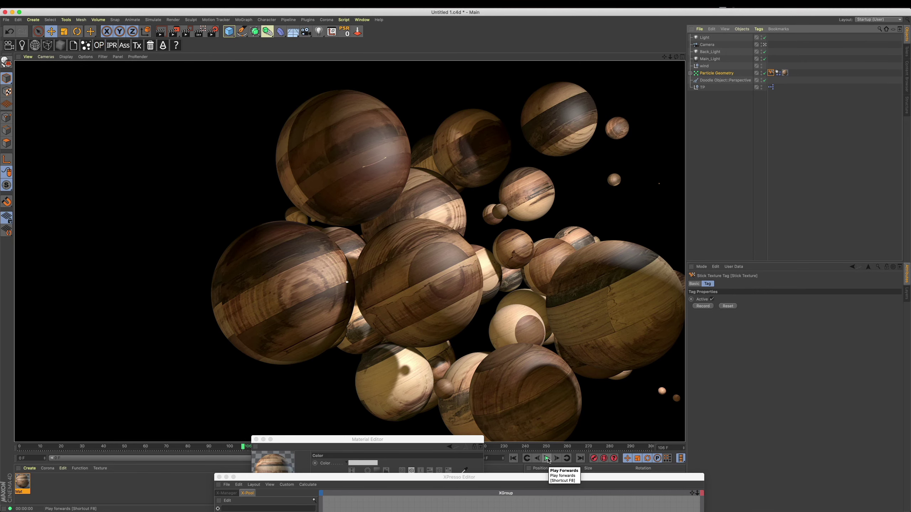
pyautogui.click(547, 459)
pyautogui.hotkey('ctrl', 'r')
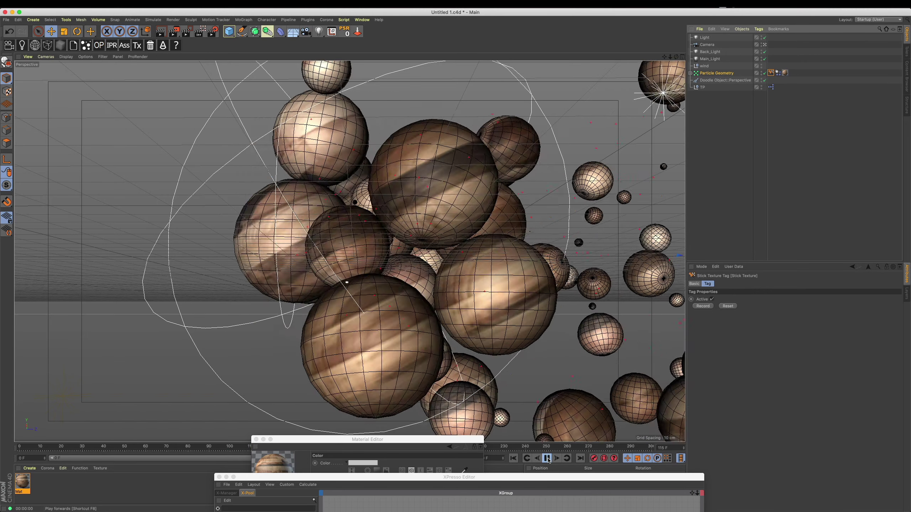
pyautogui.click(547, 460)
pyautogui.hotkey('ctrl', 'r')
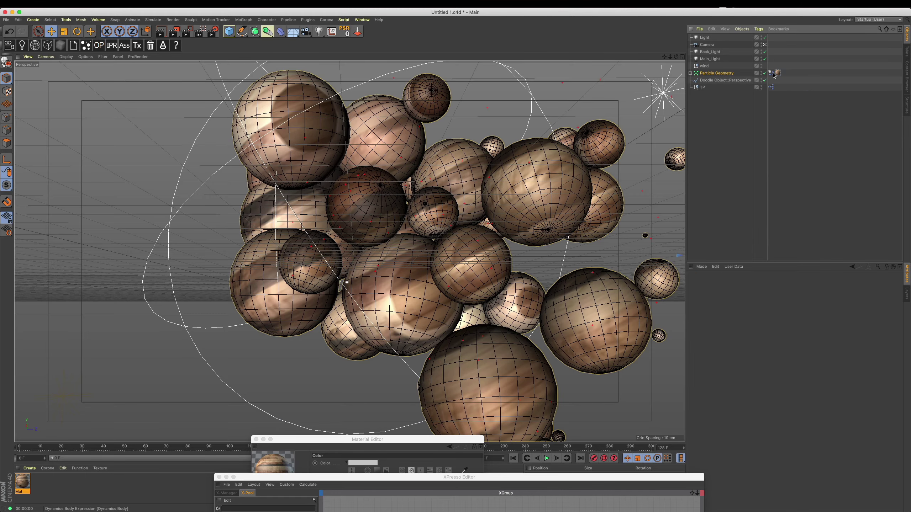
# Stop playback and delete the Doodle Object from the scene.
pyautogui.click(546, 459)
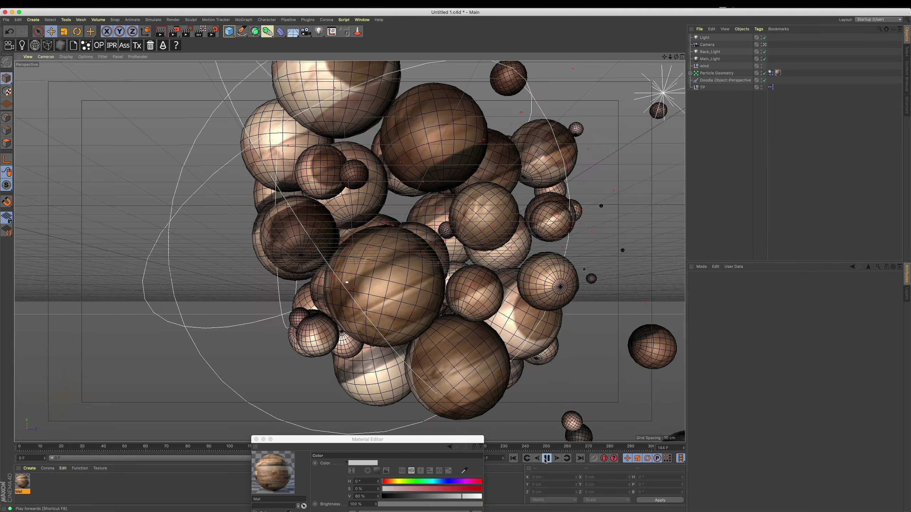
pyautogui.click(546, 459)
pyautogui.click(724, 80)
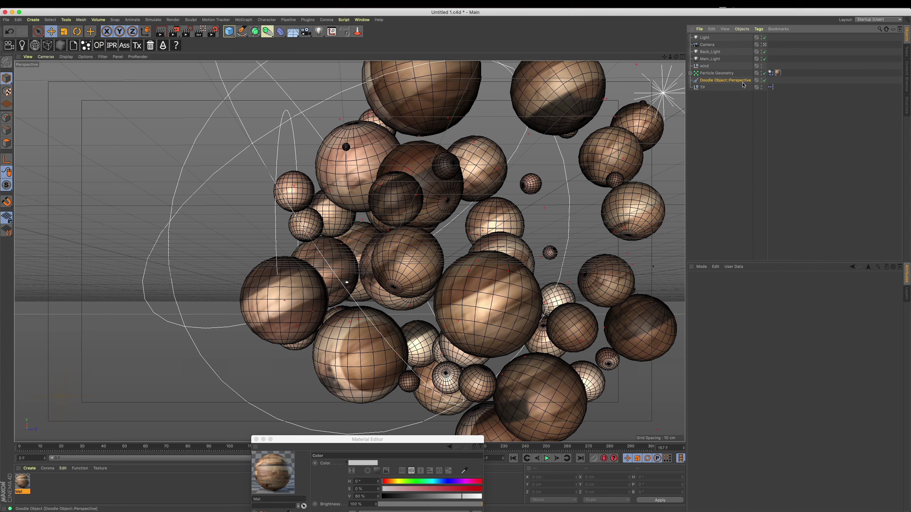
pyautogui.press('Delete')
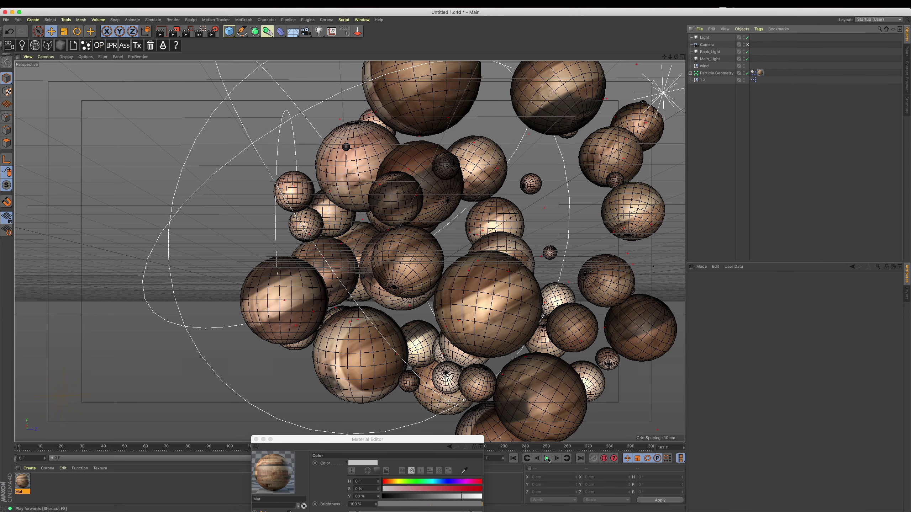
# Play the simulation, check the TP XPresso graph, and orbit around the sphere cluster.
pyautogui.click(546, 459)
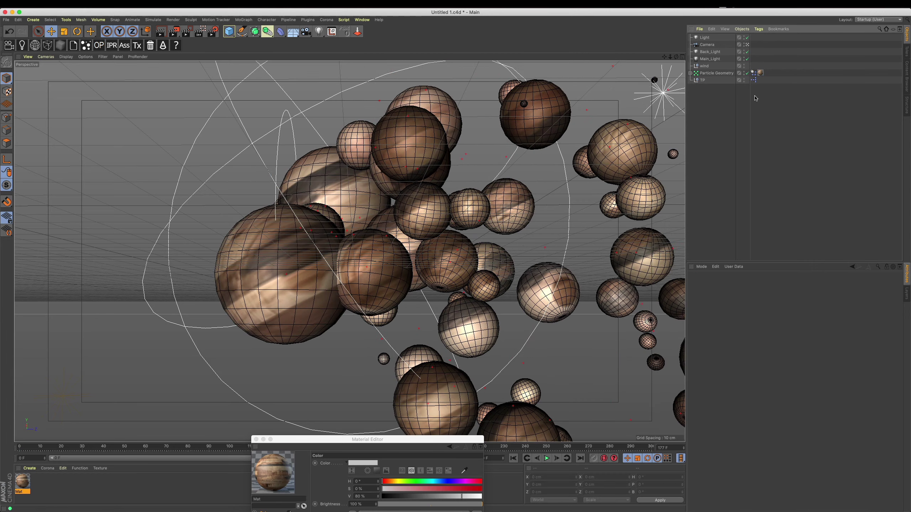
pyautogui.doubleClick(753, 80)
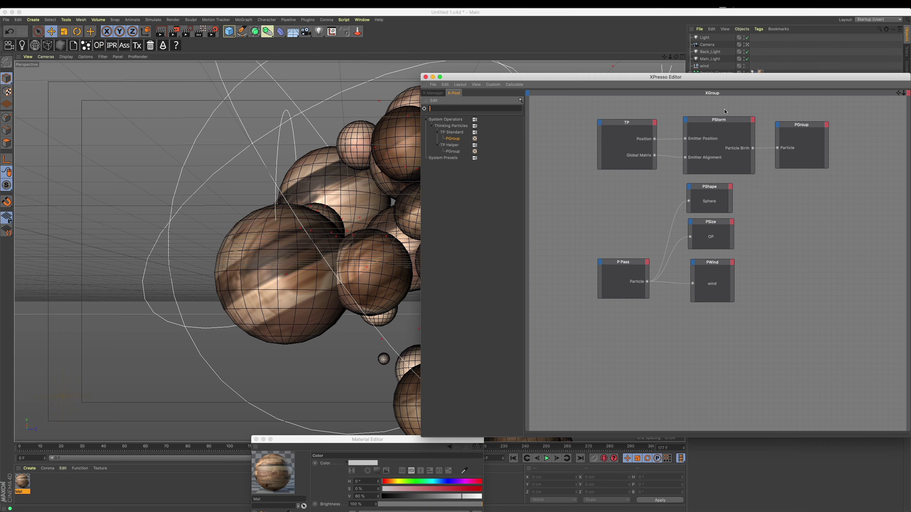
pyautogui.click(425, 76)
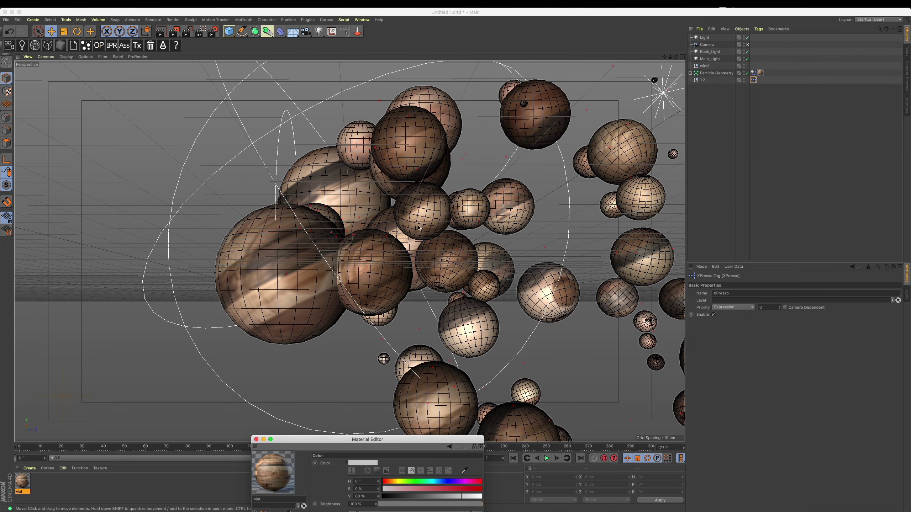
pyautogui.keyDown('alt'); pyautogui.moveTo(428, 237); pyautogui.dragTo(460, 267); pyautogui.keyUp('alt')
pyautogui.keyDown('alt'); pyautogui.moveTo(491, 185); pyautogui.dragTo(523, 451); pyautogui.keyUp('alt')
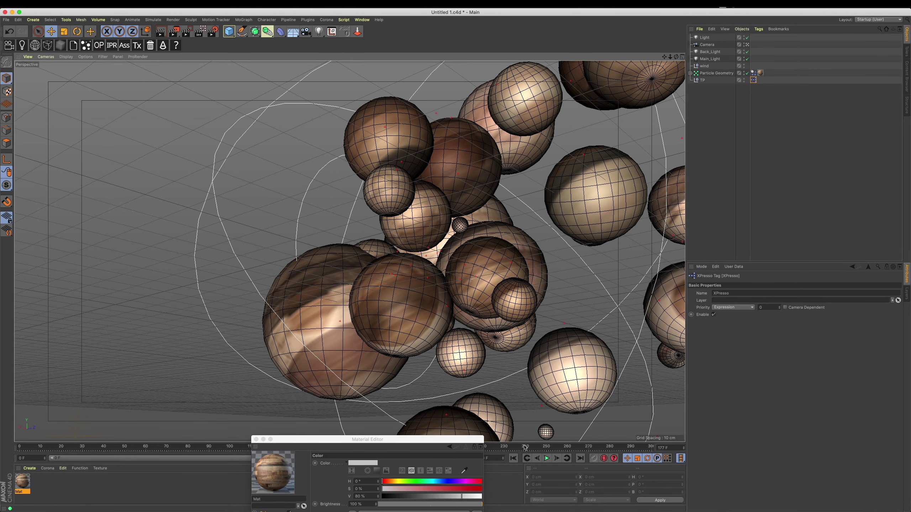
pyautogui.hotkey('ctrl', 'r')
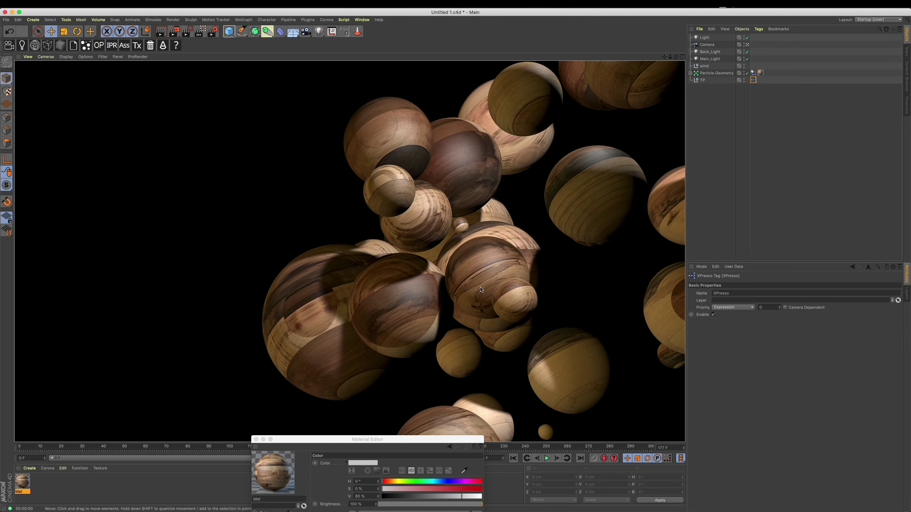
pyautogui.keyDown('alt'); pyautogui.moveTo(480, 290); pyautogui.dragTo(454, 276); pyautogui.keyUp('alt')
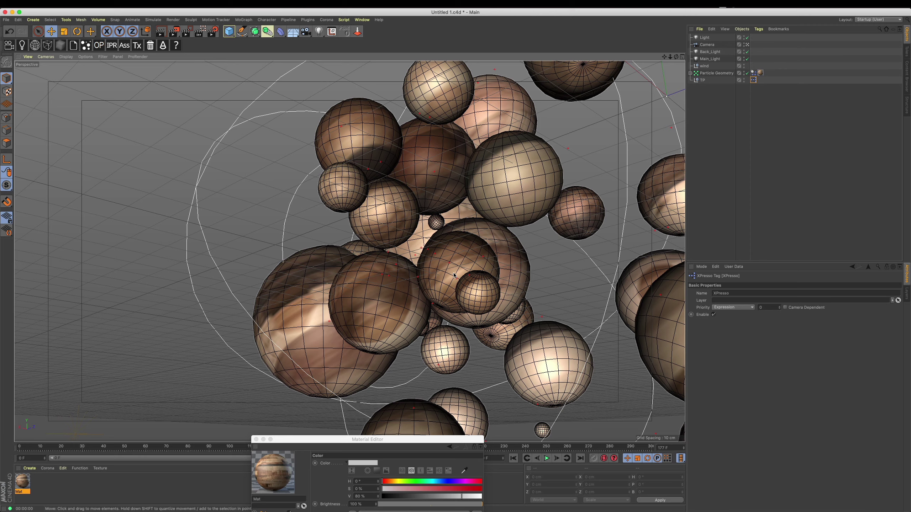
pyautogui.keyDown('alt'); pyautogui.moveTo(446, 253); pyautogui.dragTo(460, 240); pyautogui.keyUp('alt')
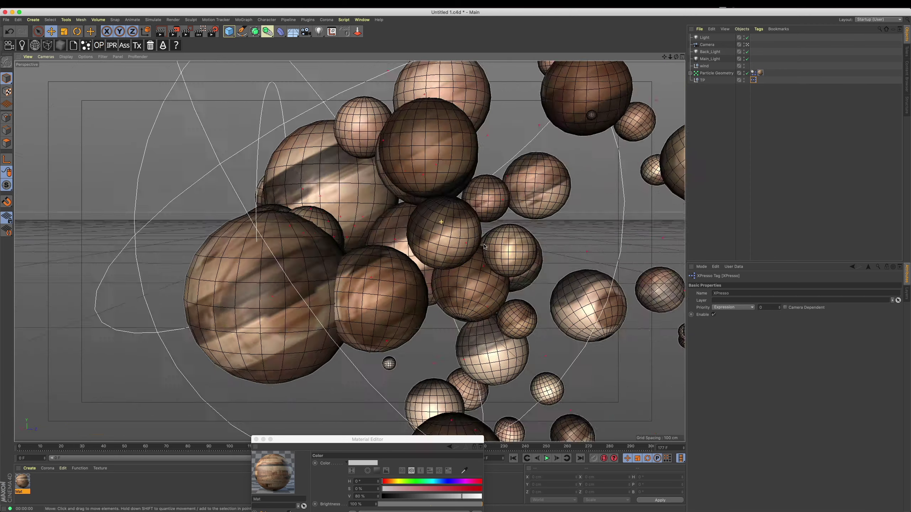